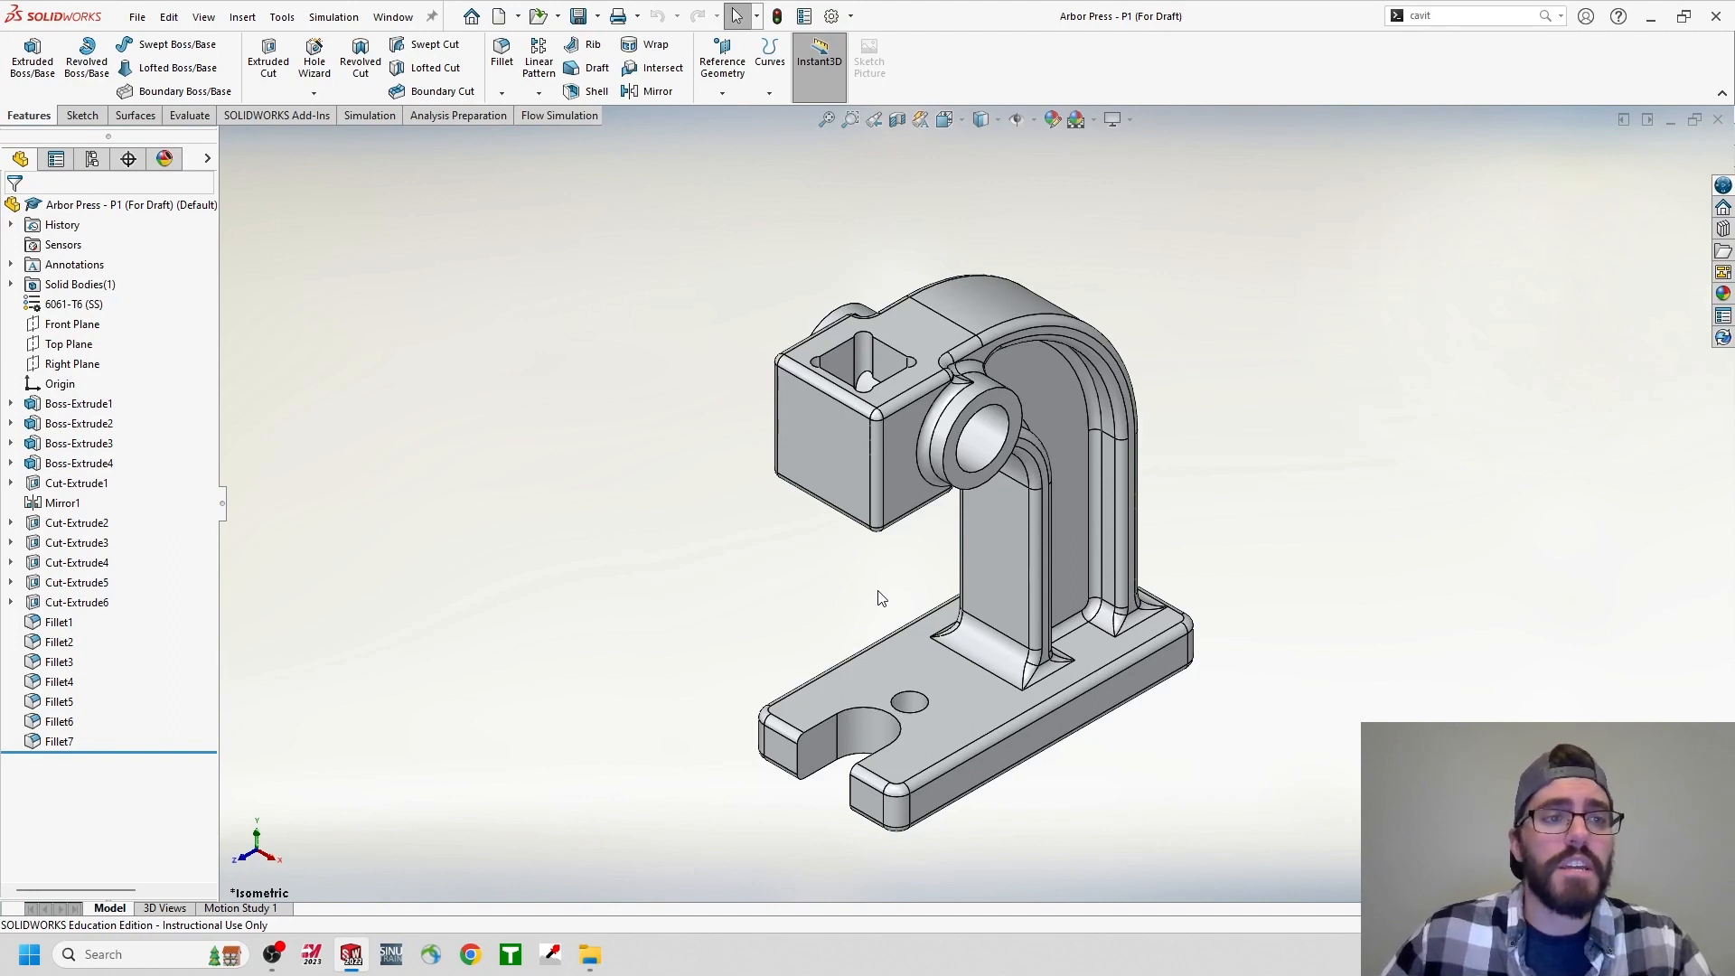
Edit the base plate extrusion Boss-Extrude1 to add a 3-degree draft.
right_click(94, 410)
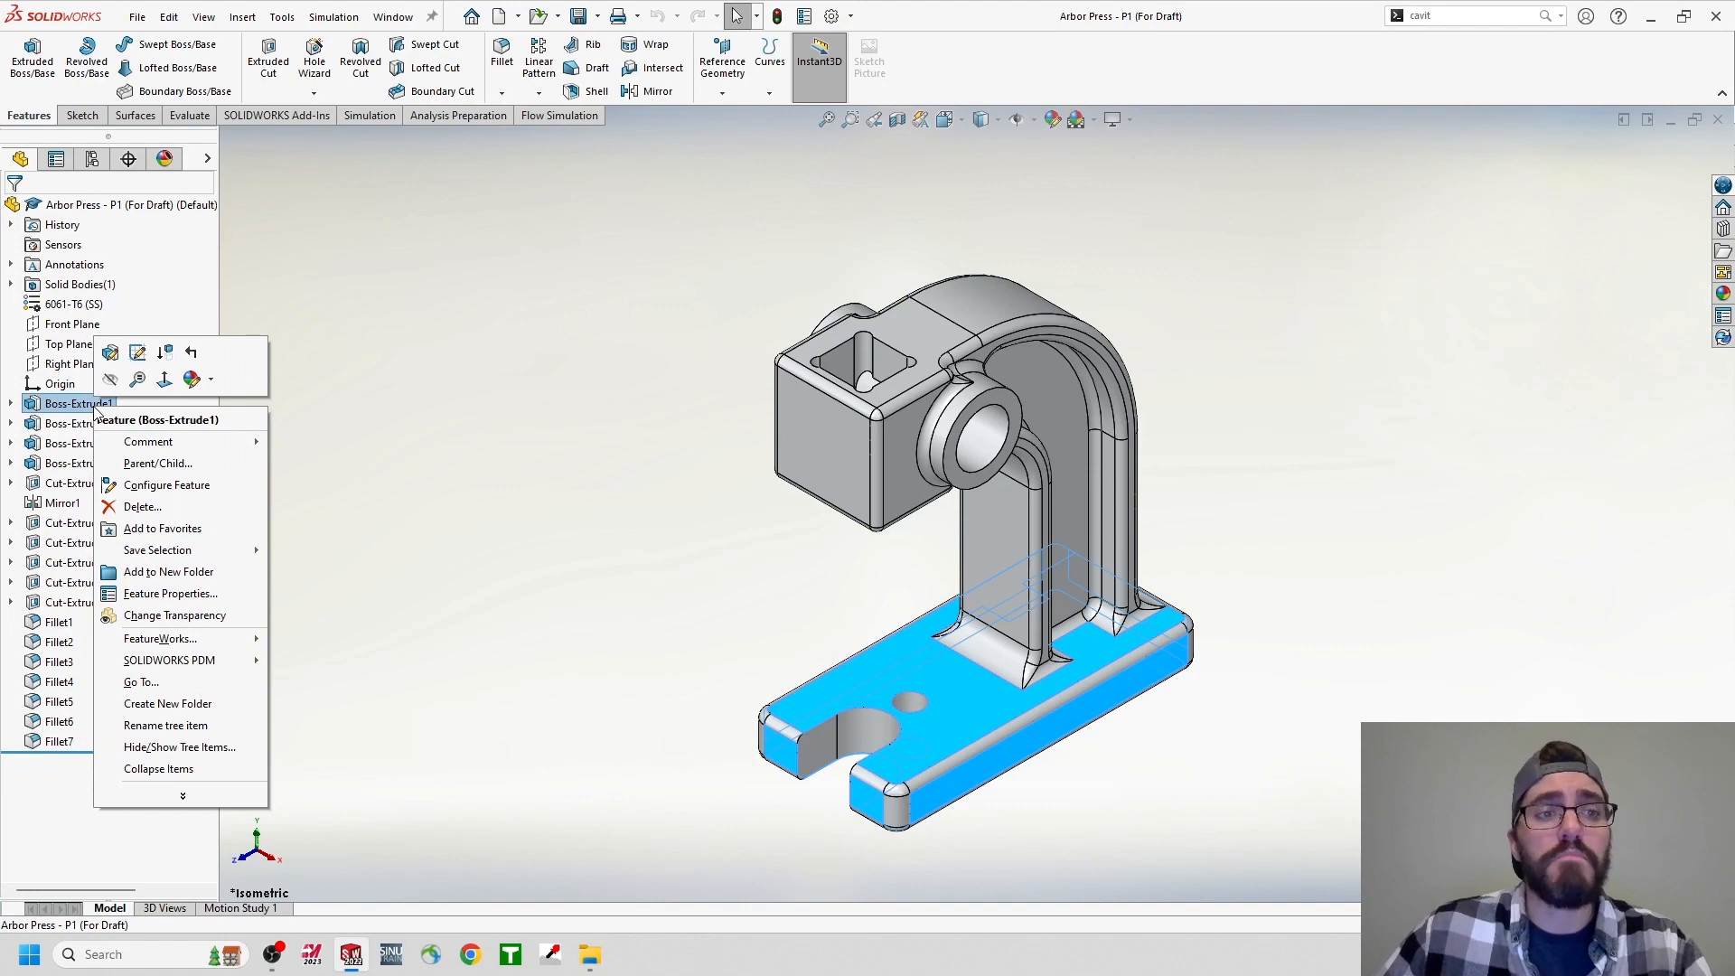
click(107, 358)
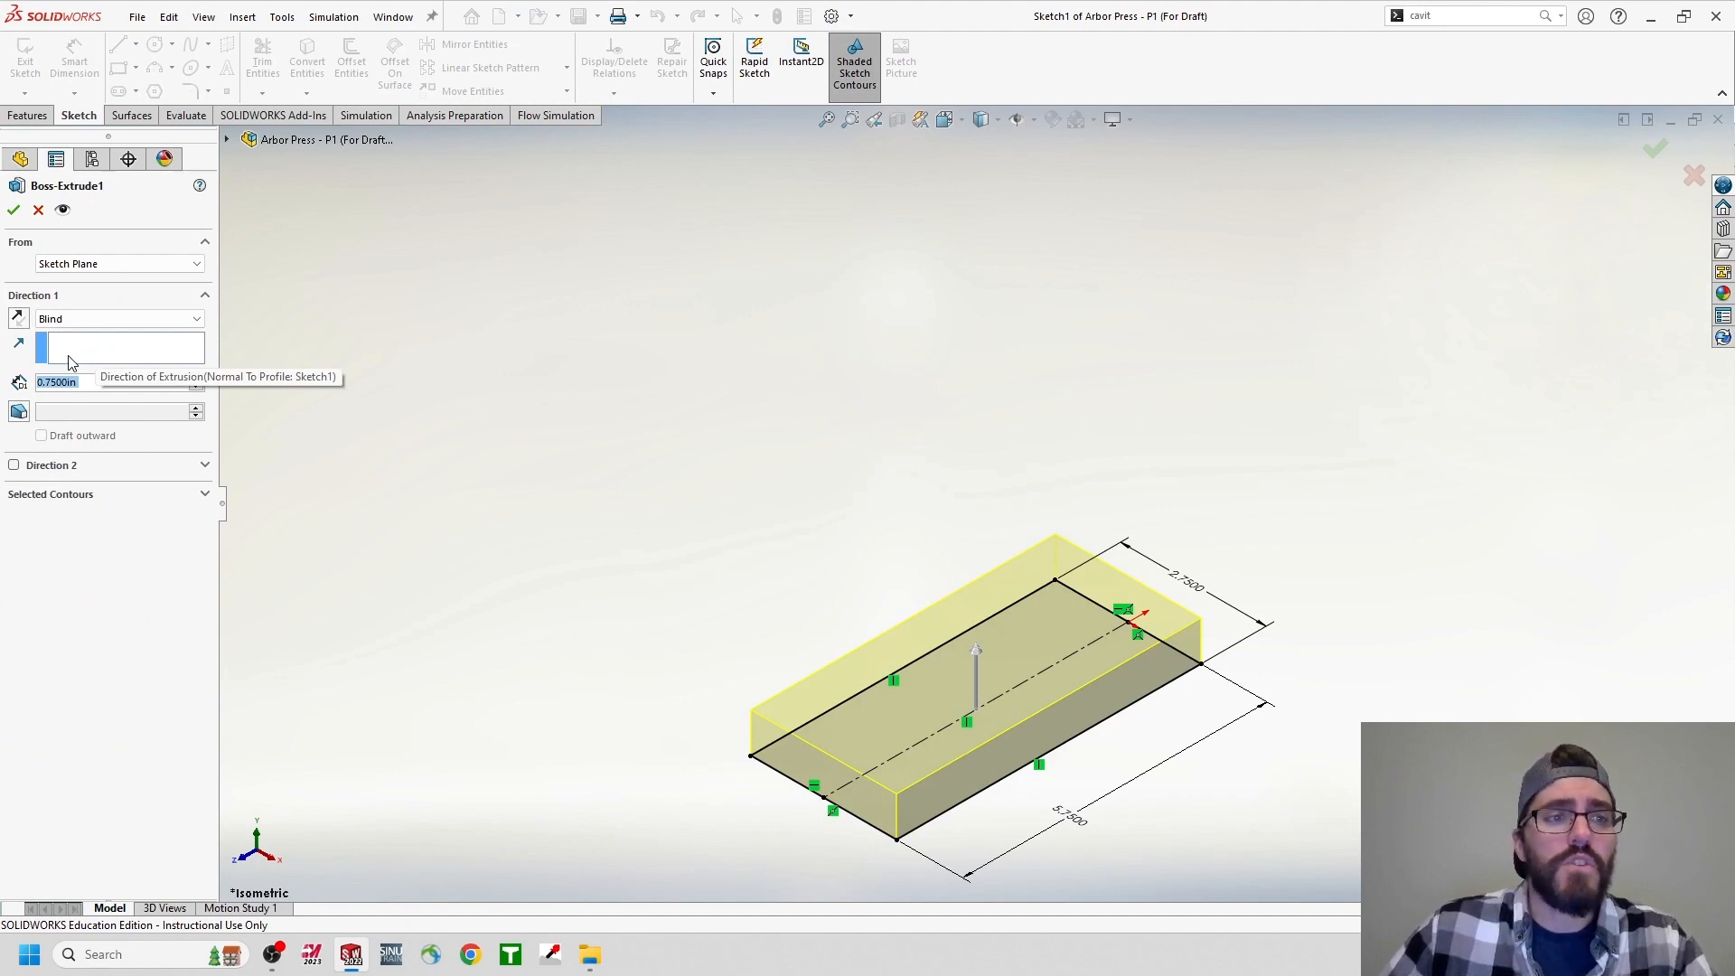
click(28, 414)
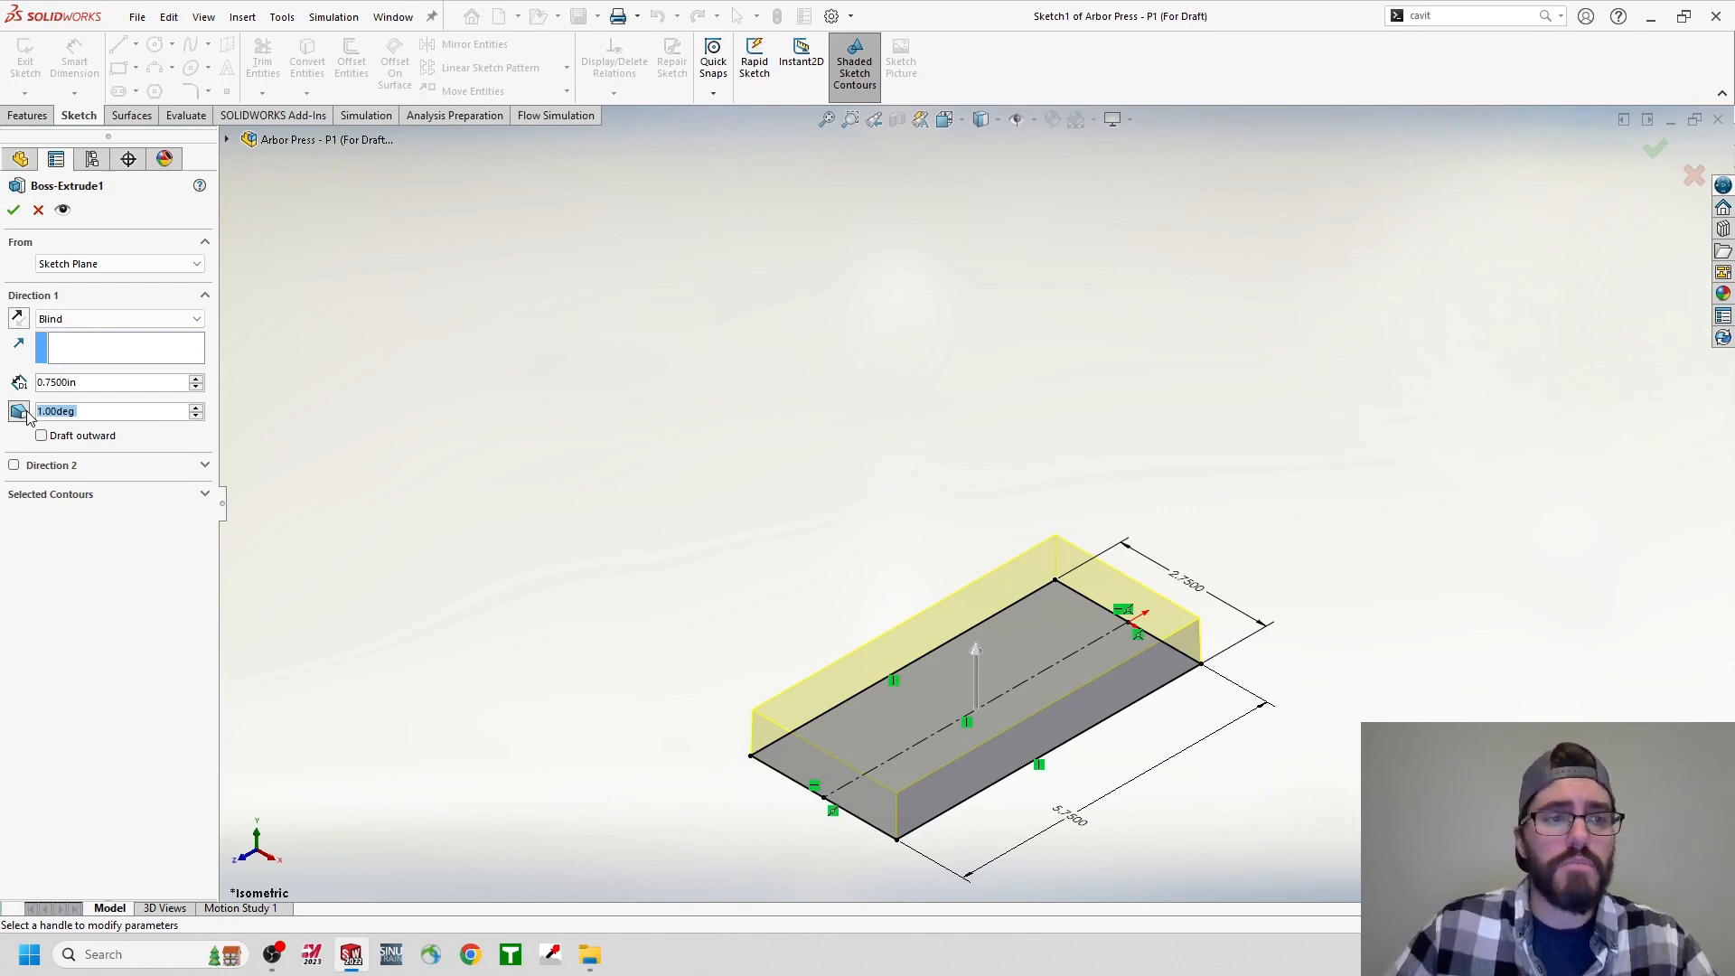
text(3)
key(Return)
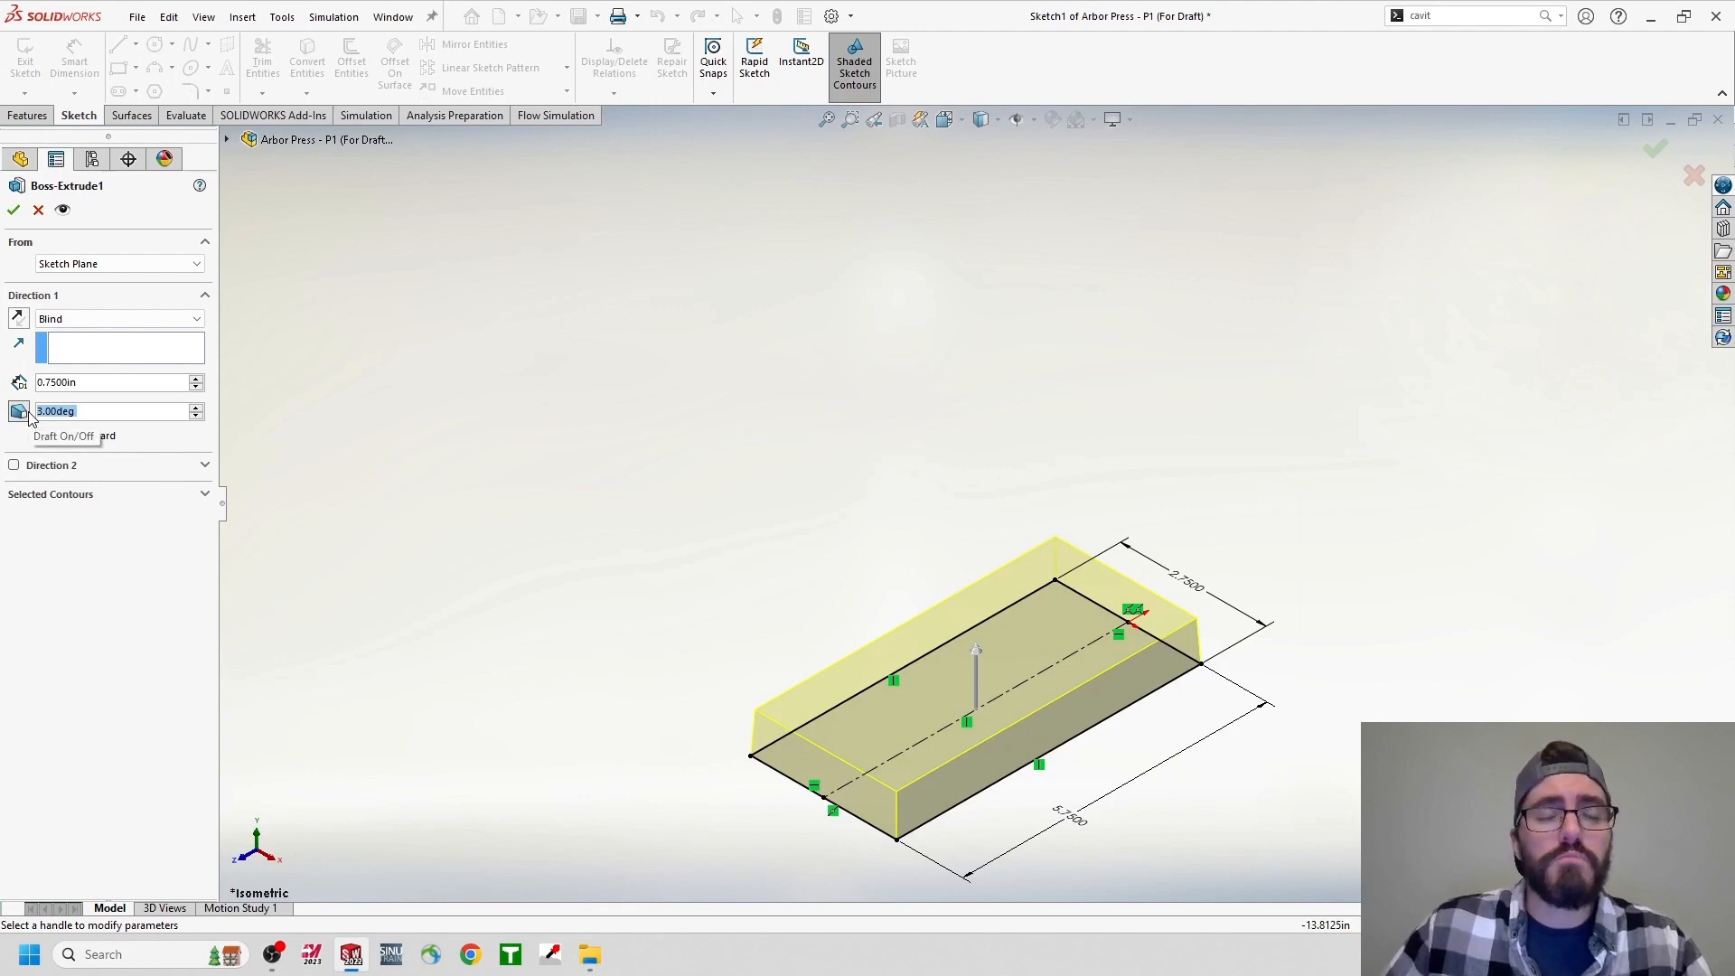
click(15, 209)
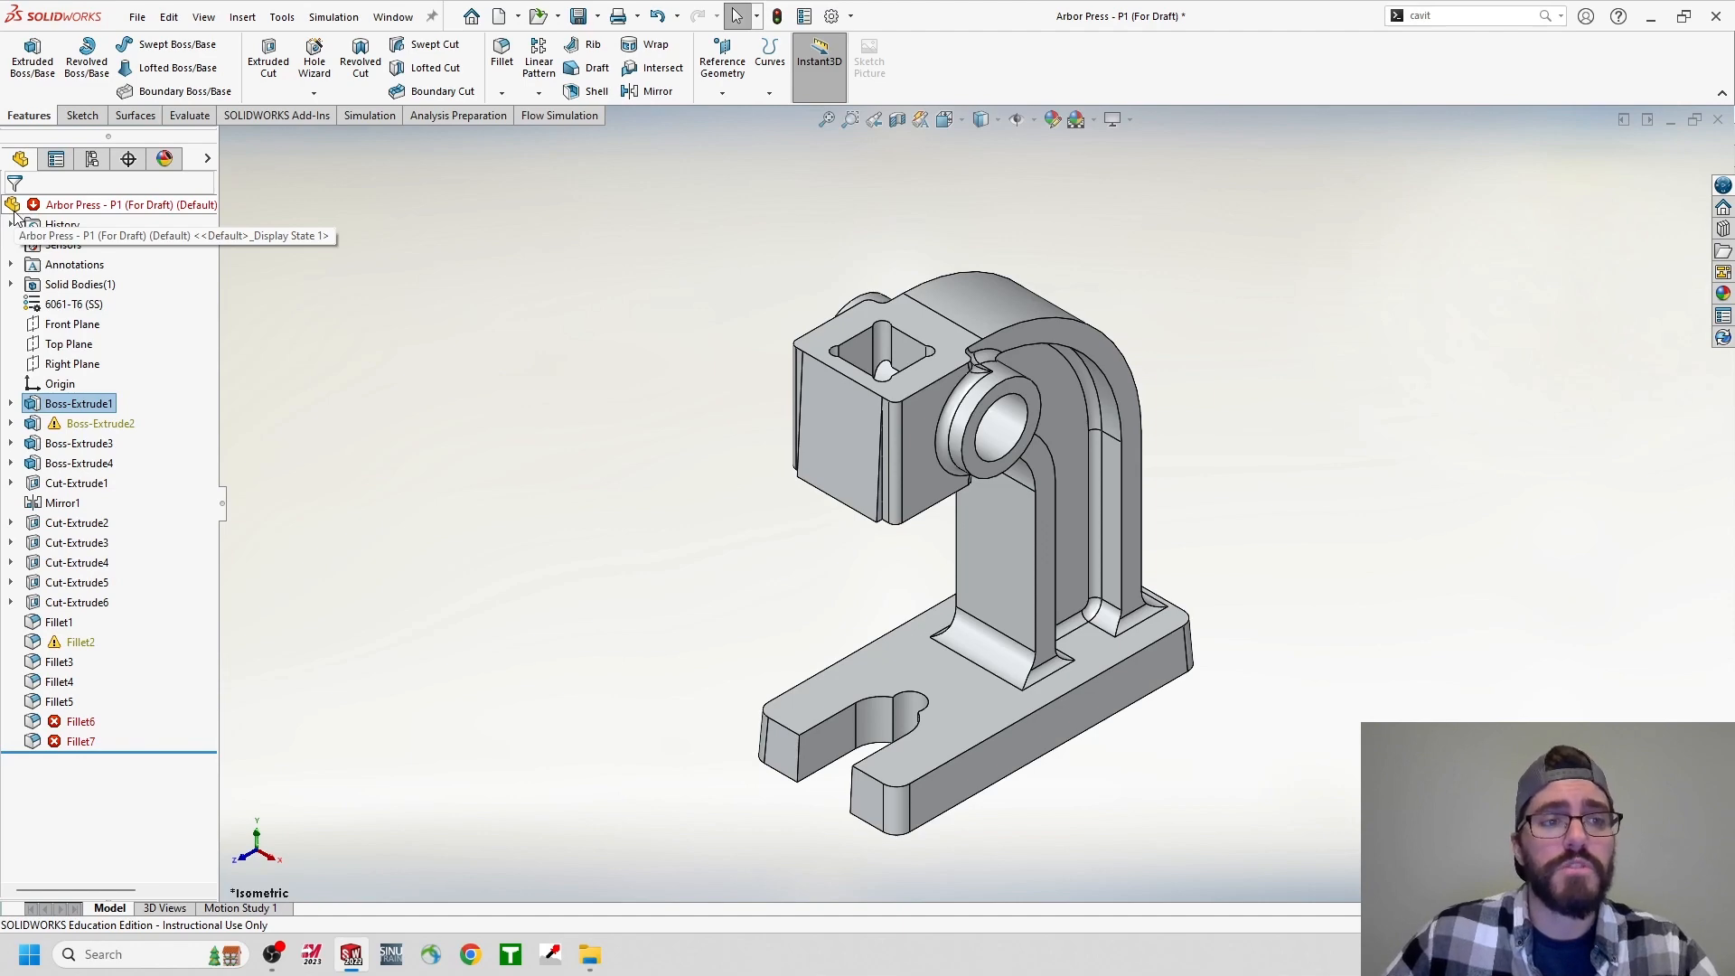
Remove the draft from the base plate extrusion Boss-Extrude1.
right_click(73, 405)
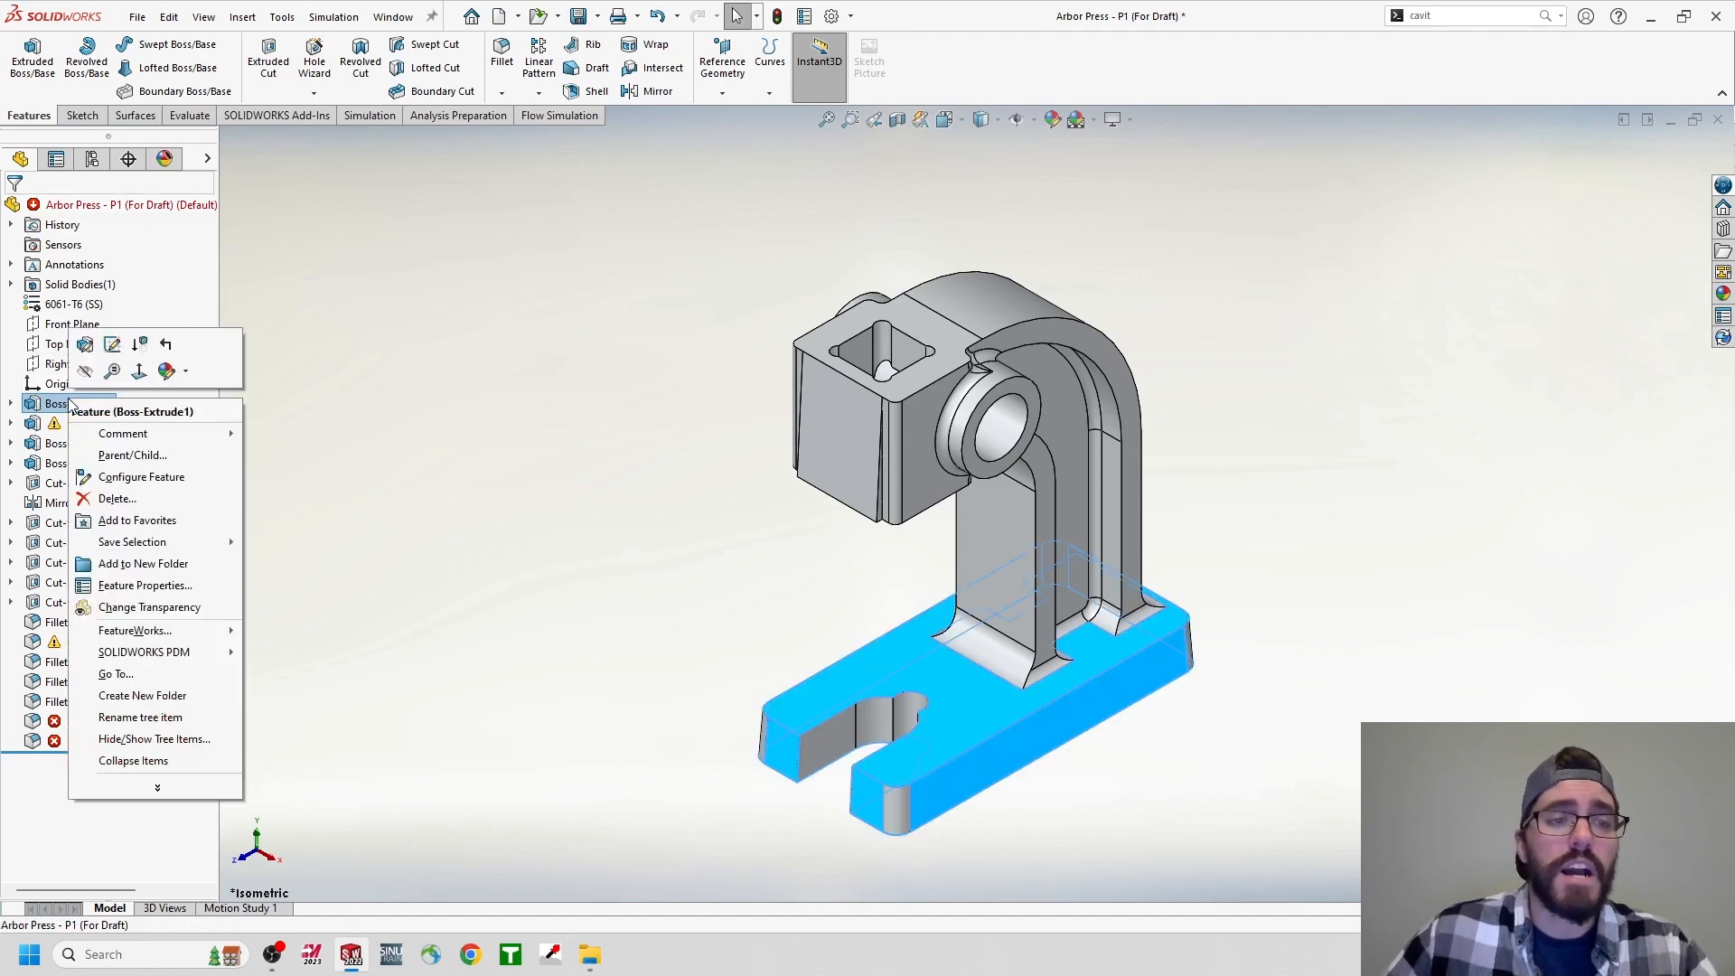
click(84, 345)
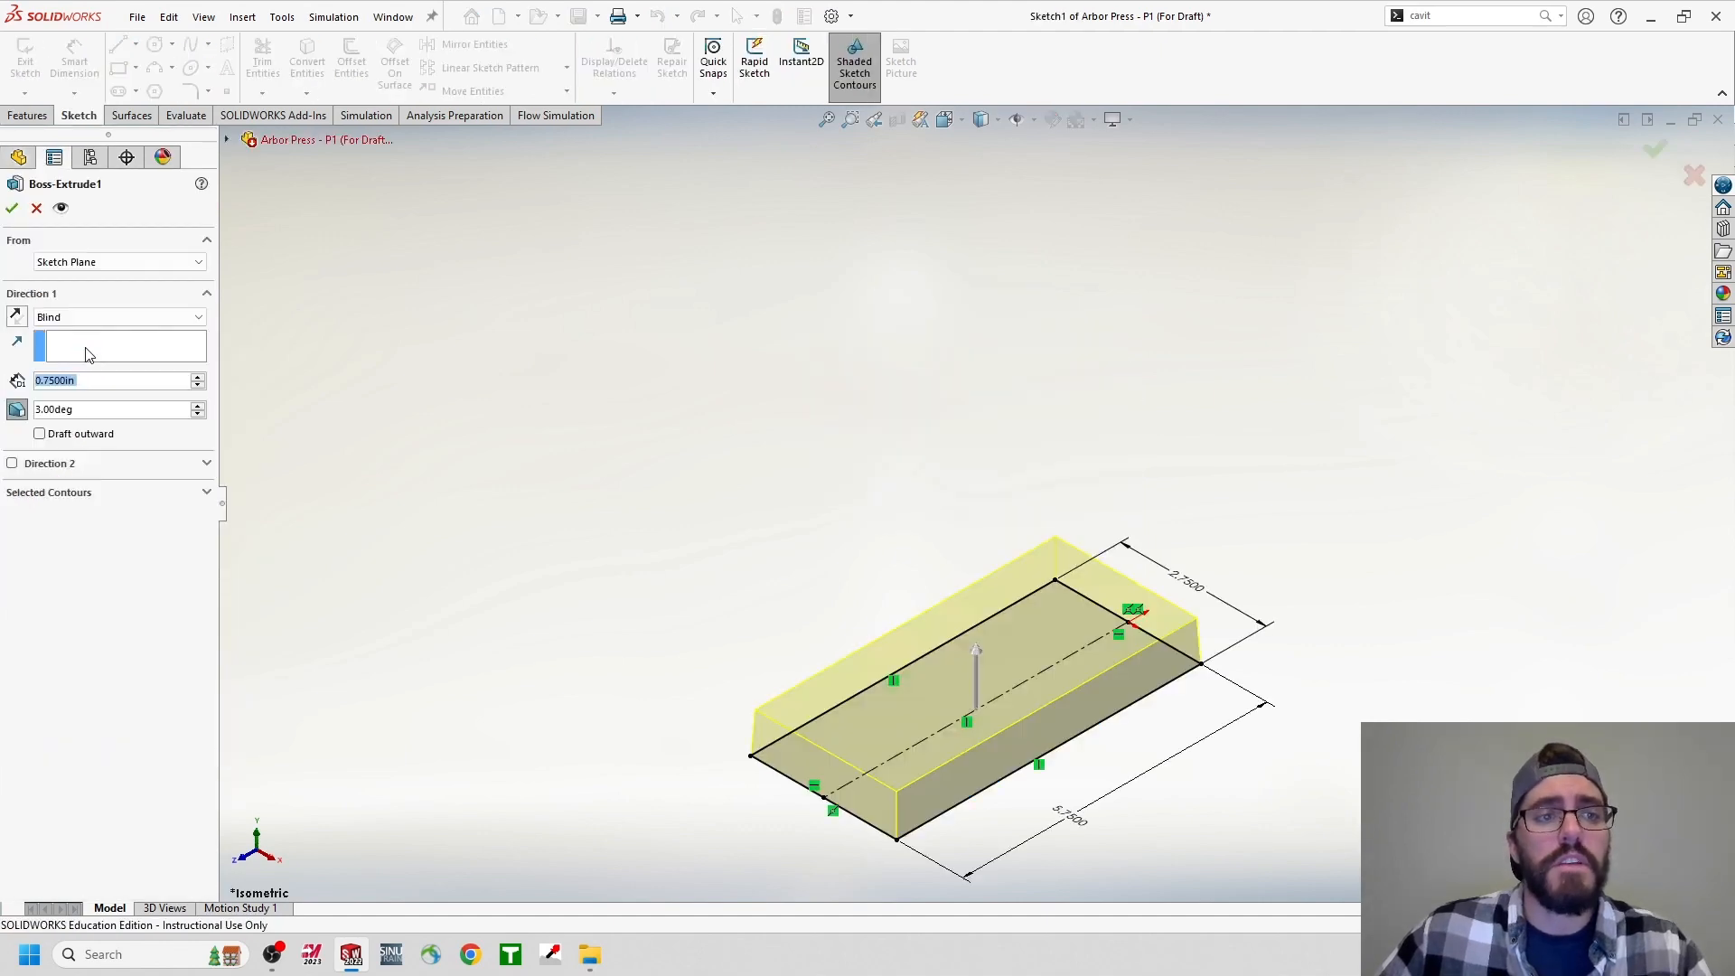
click(18, 411)
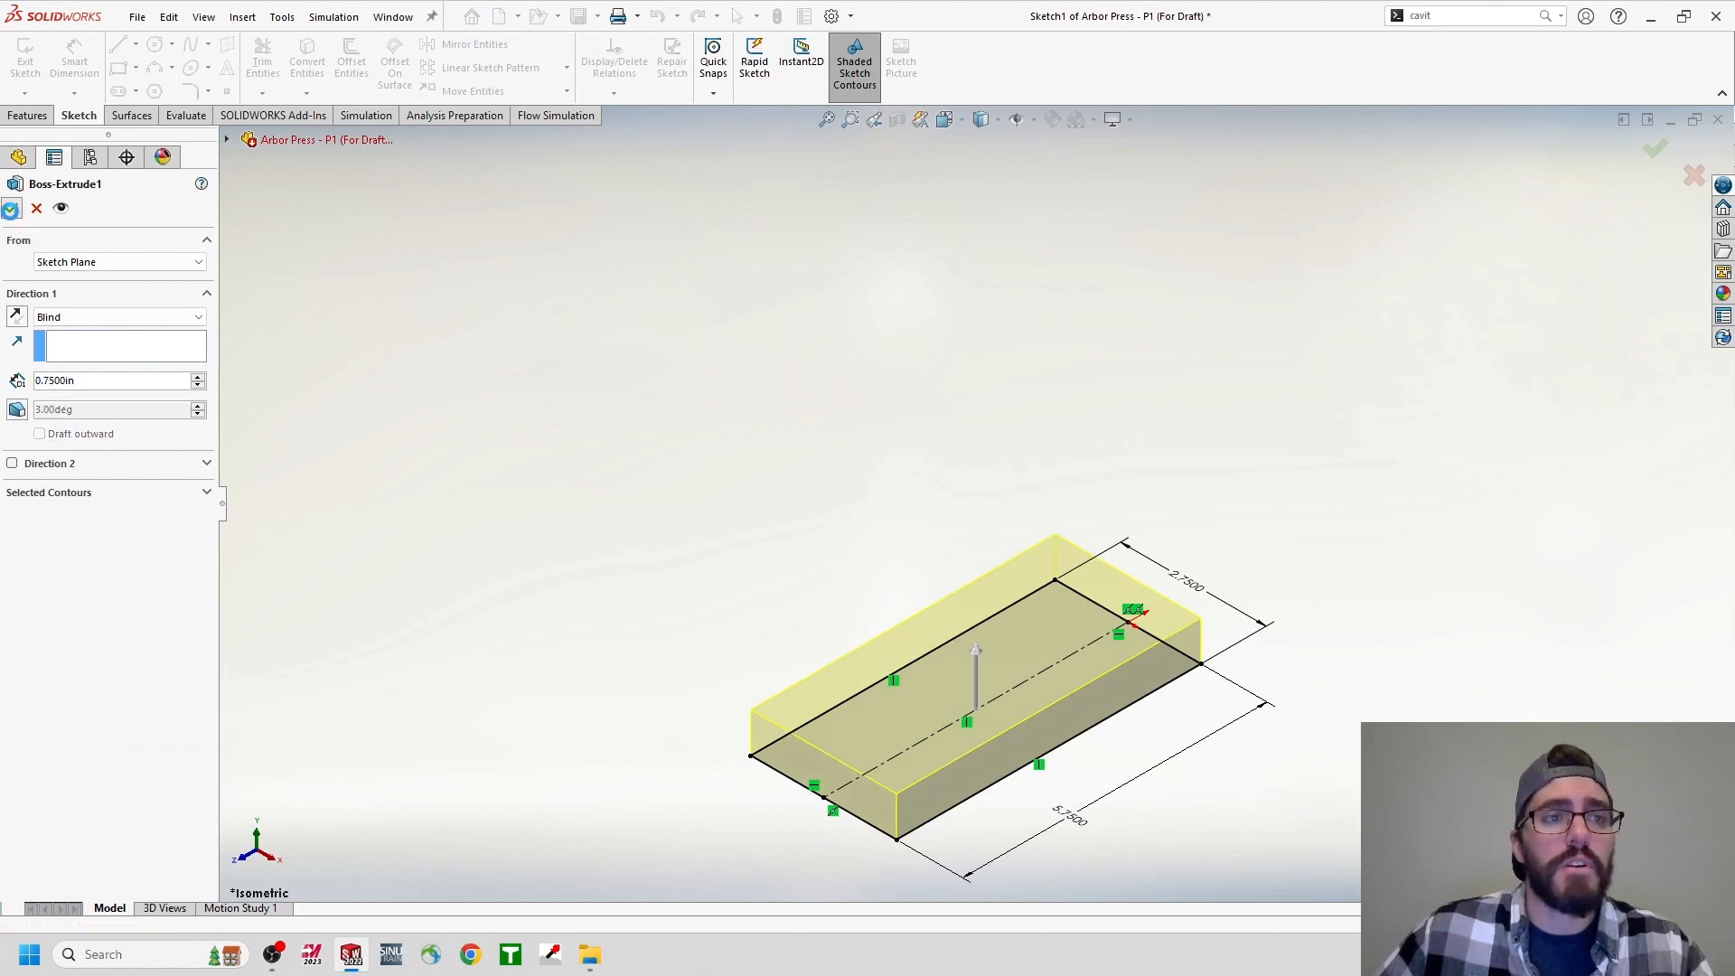
click(10, 209)
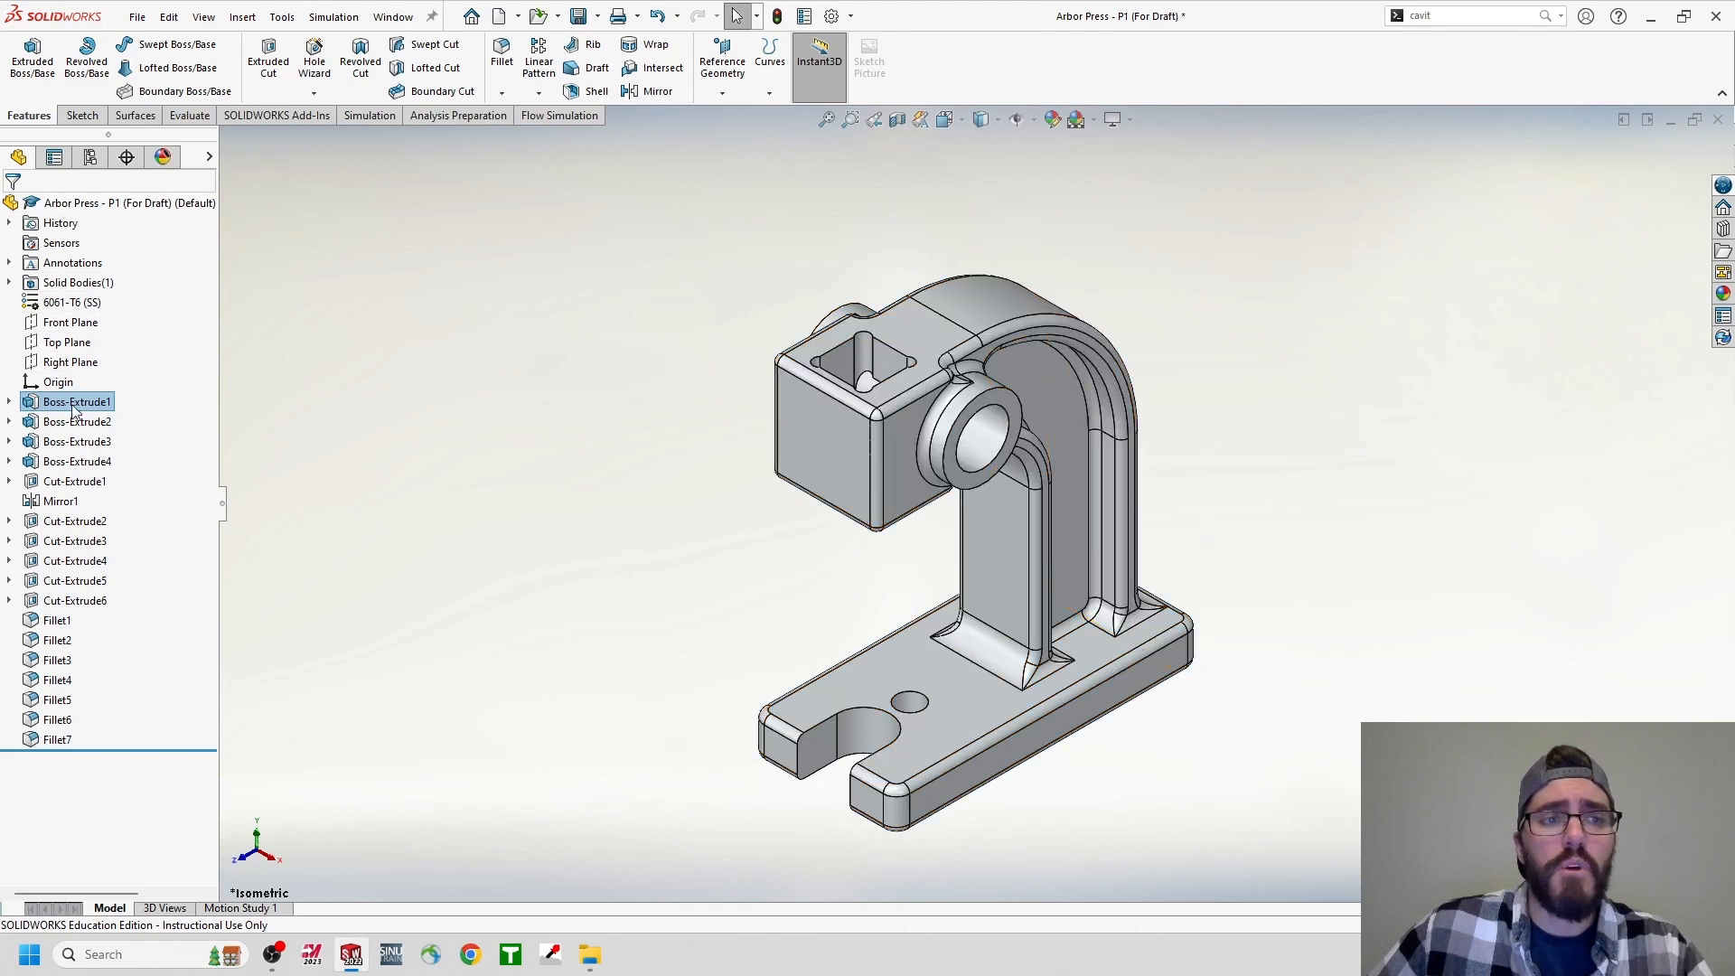
Edit the curved arm extrusion Boss-Extrude2 to add a 3-degree draft.
right_click(77, 427)
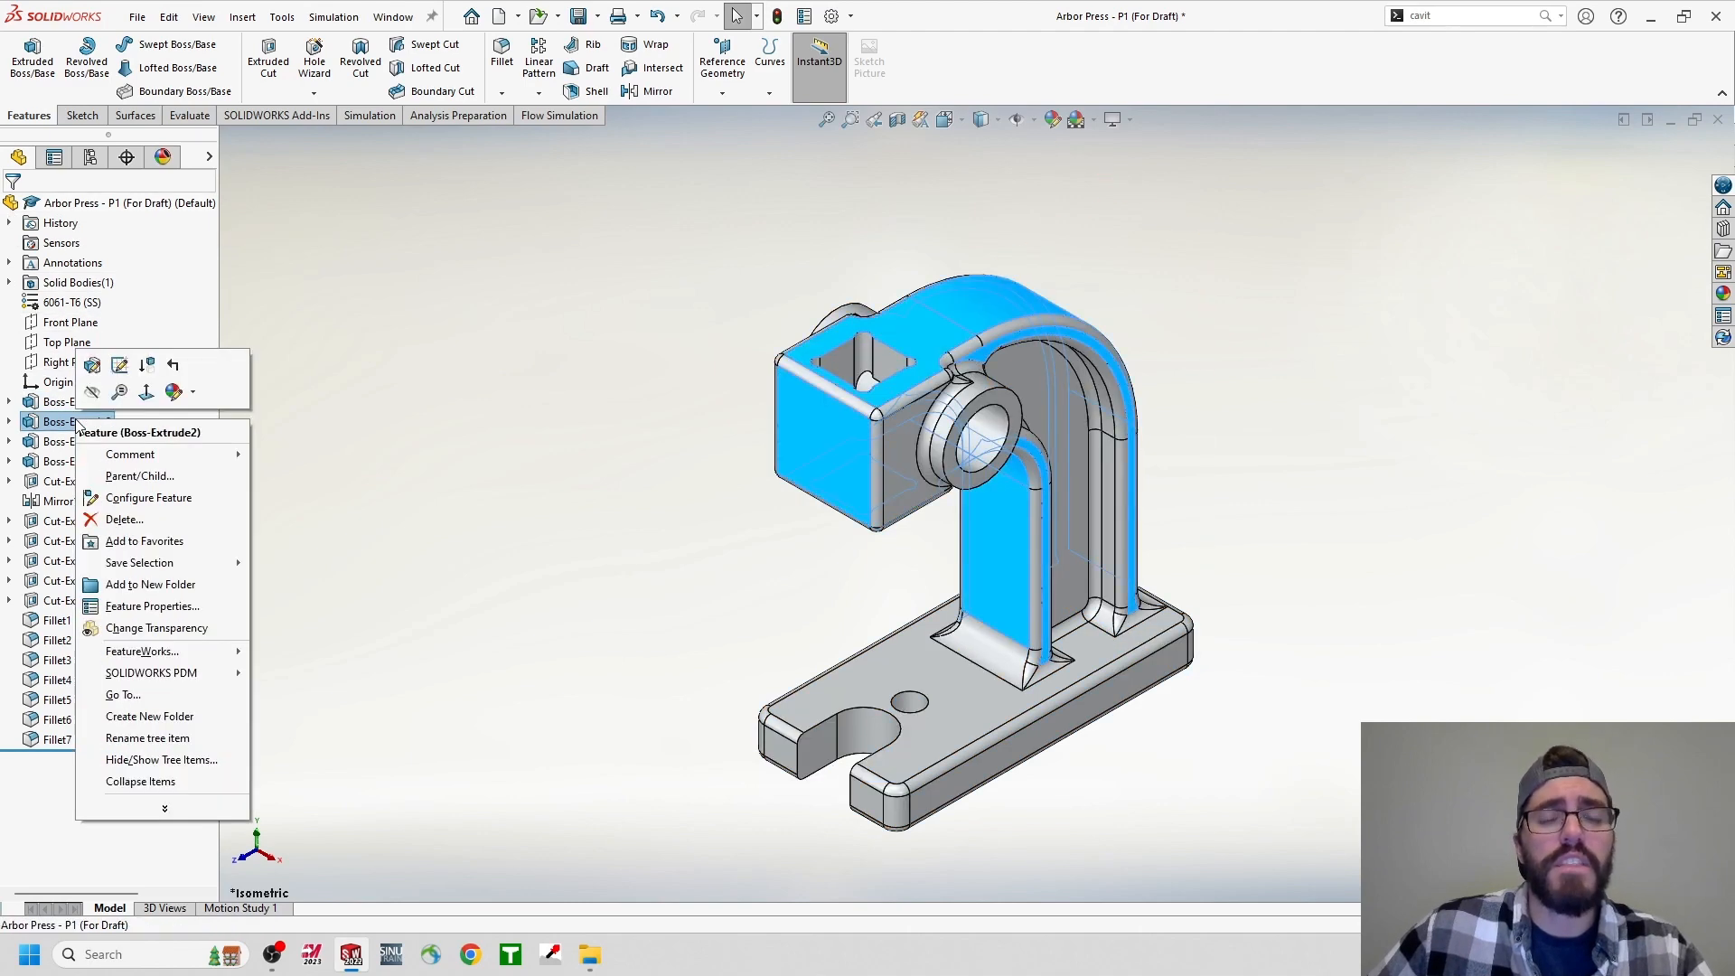
click(92, 373)
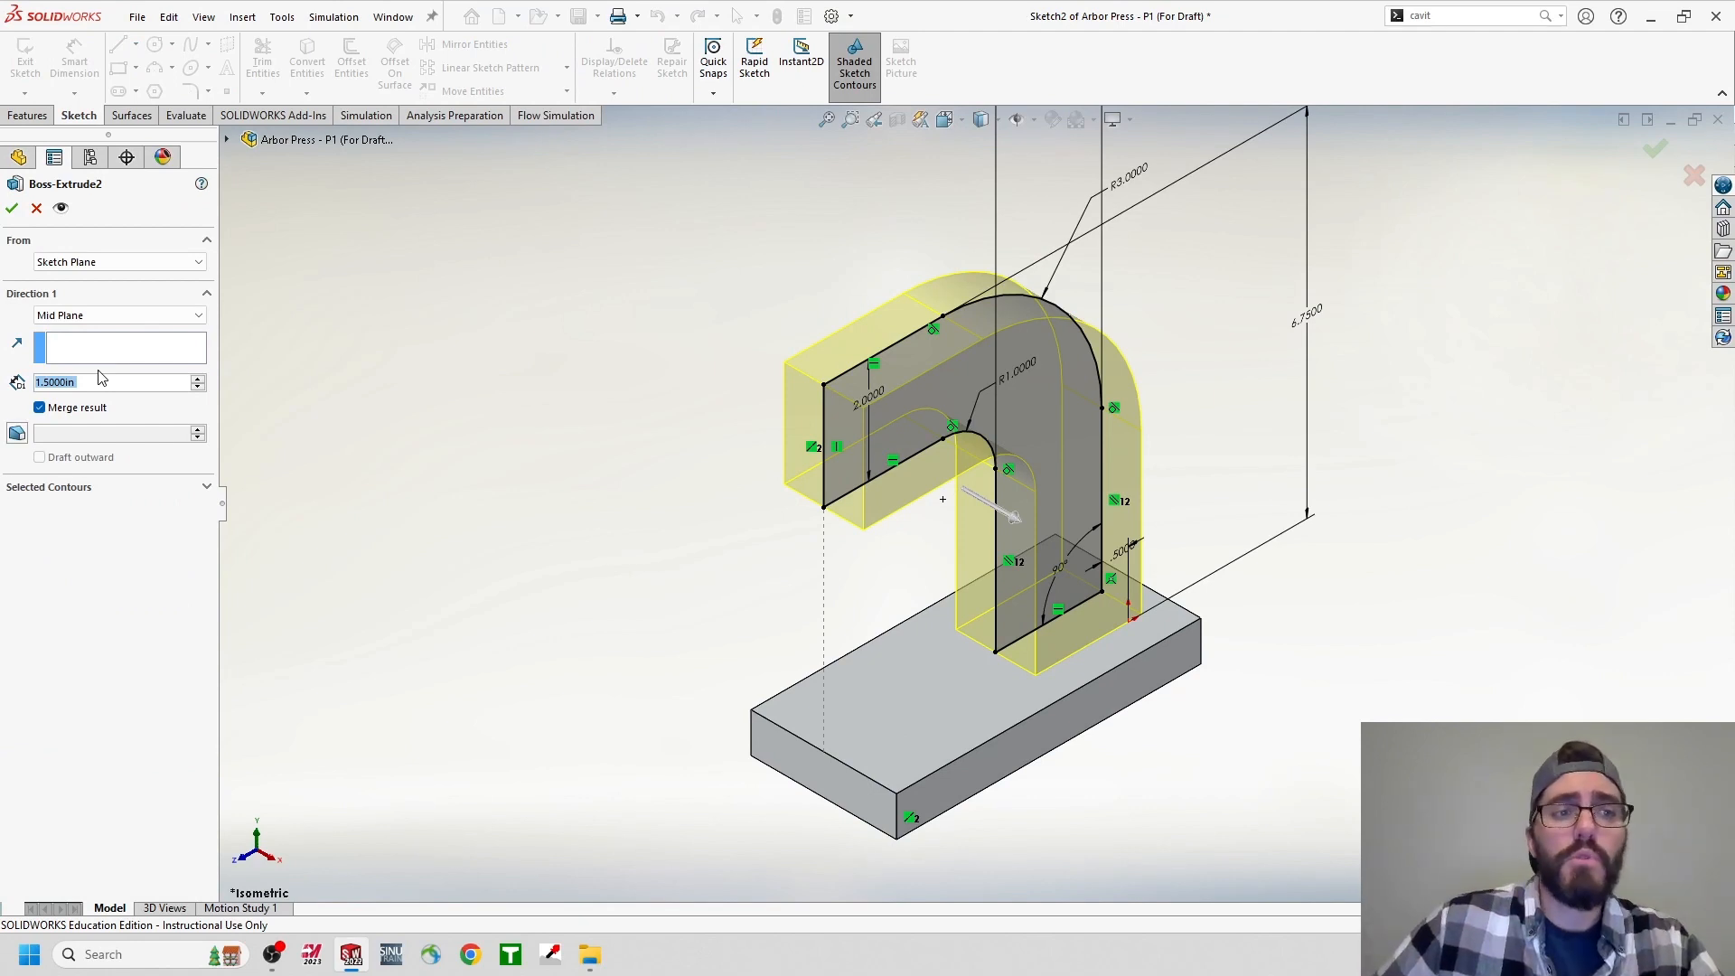
click(18, 435)
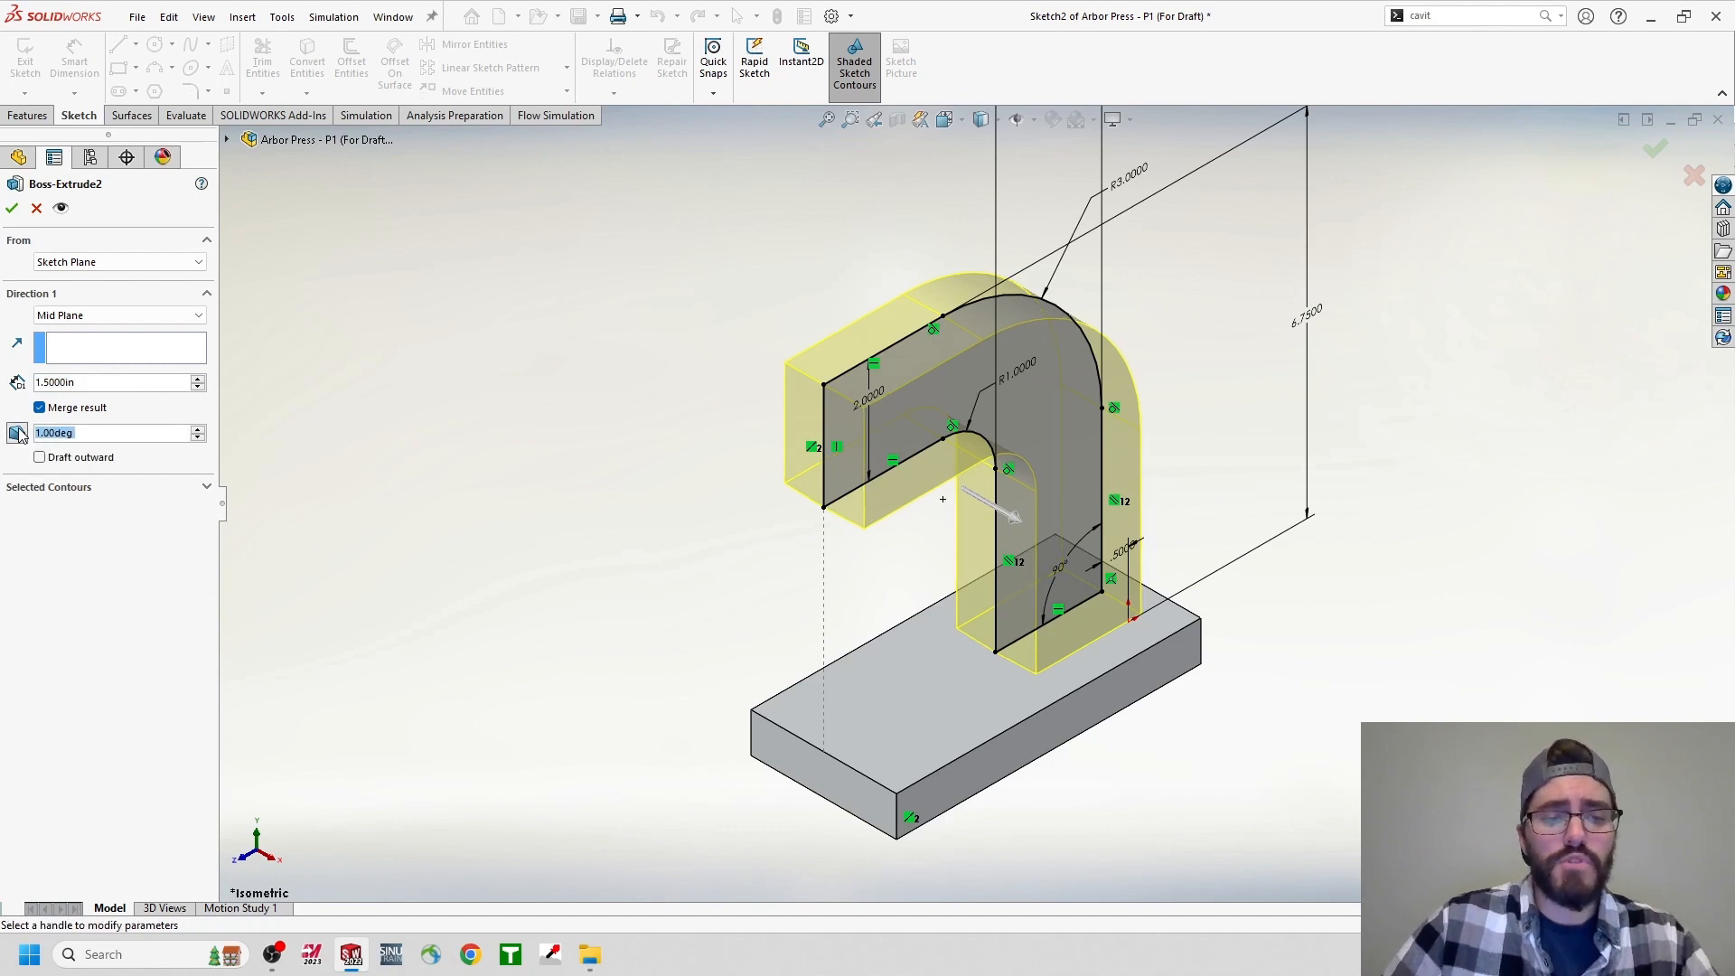
text(3)
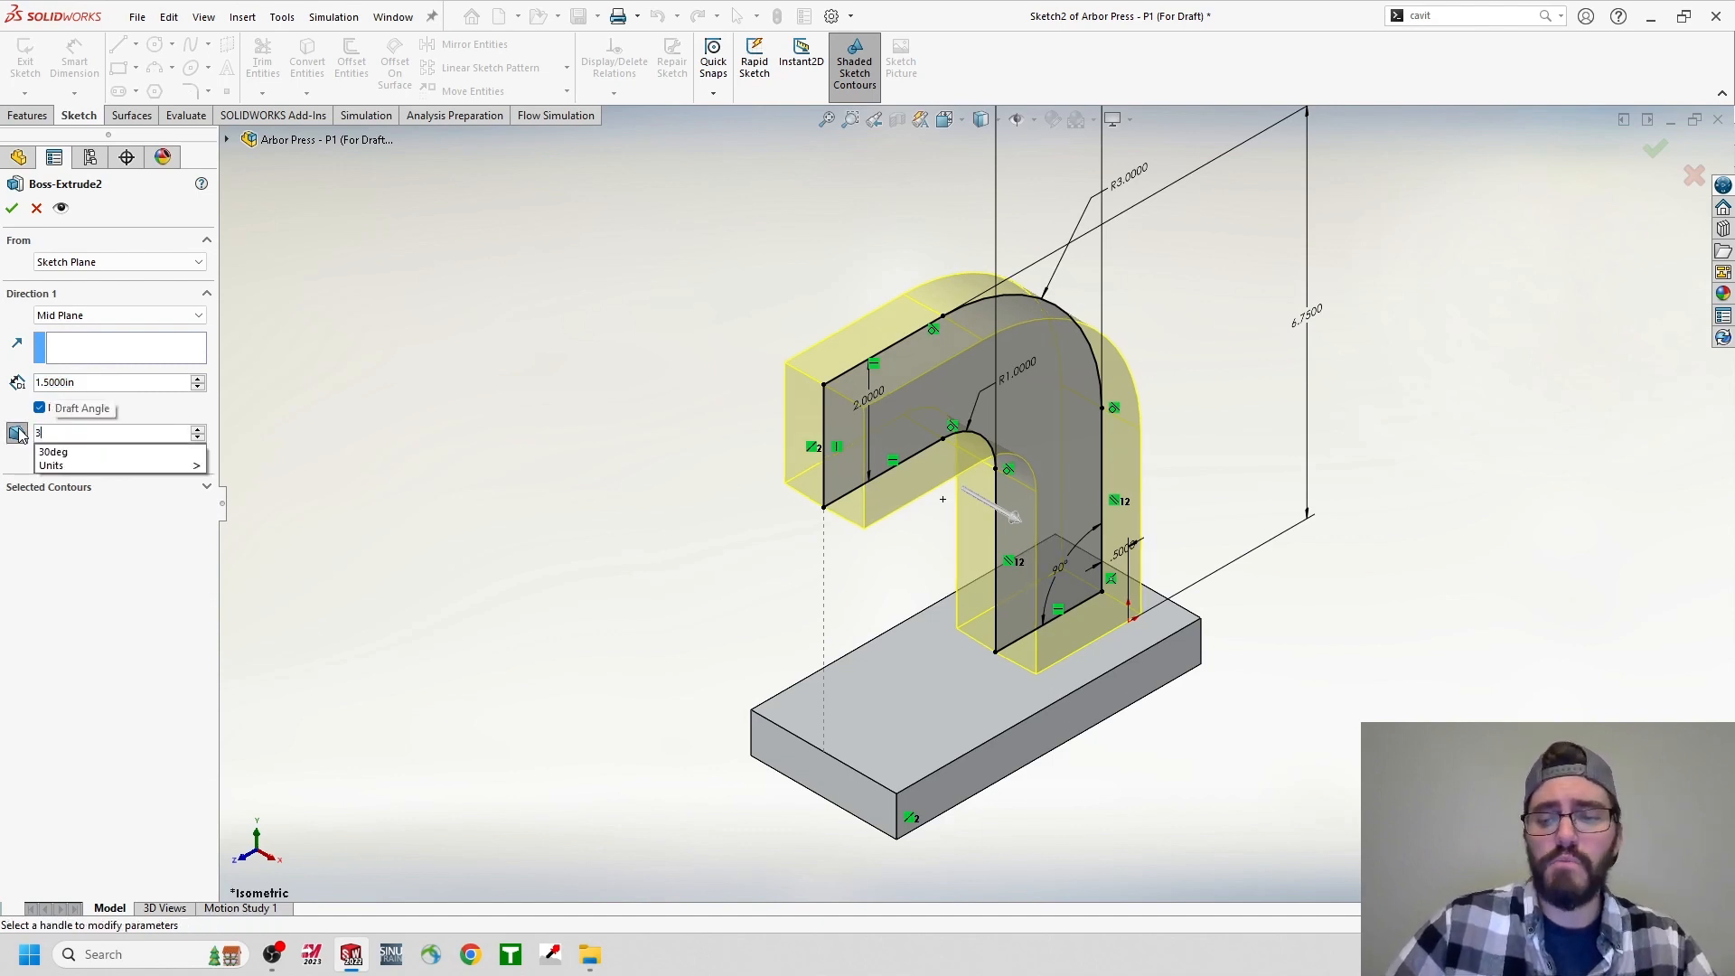
key(Return)
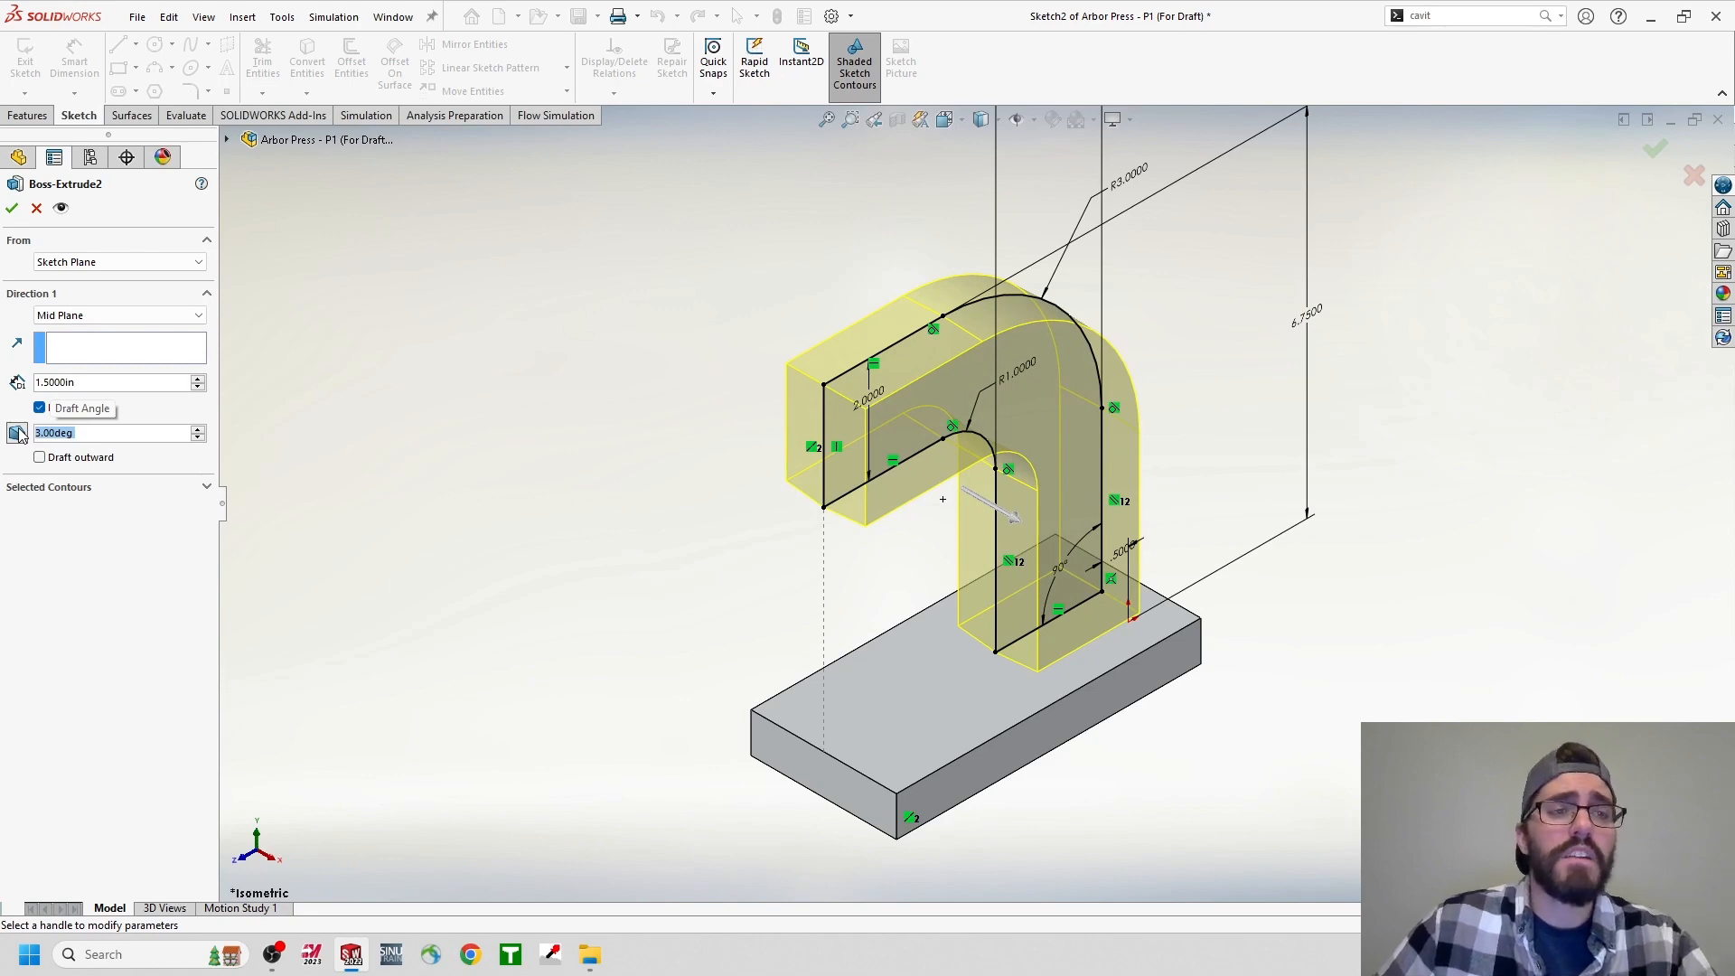
click(15, 212)
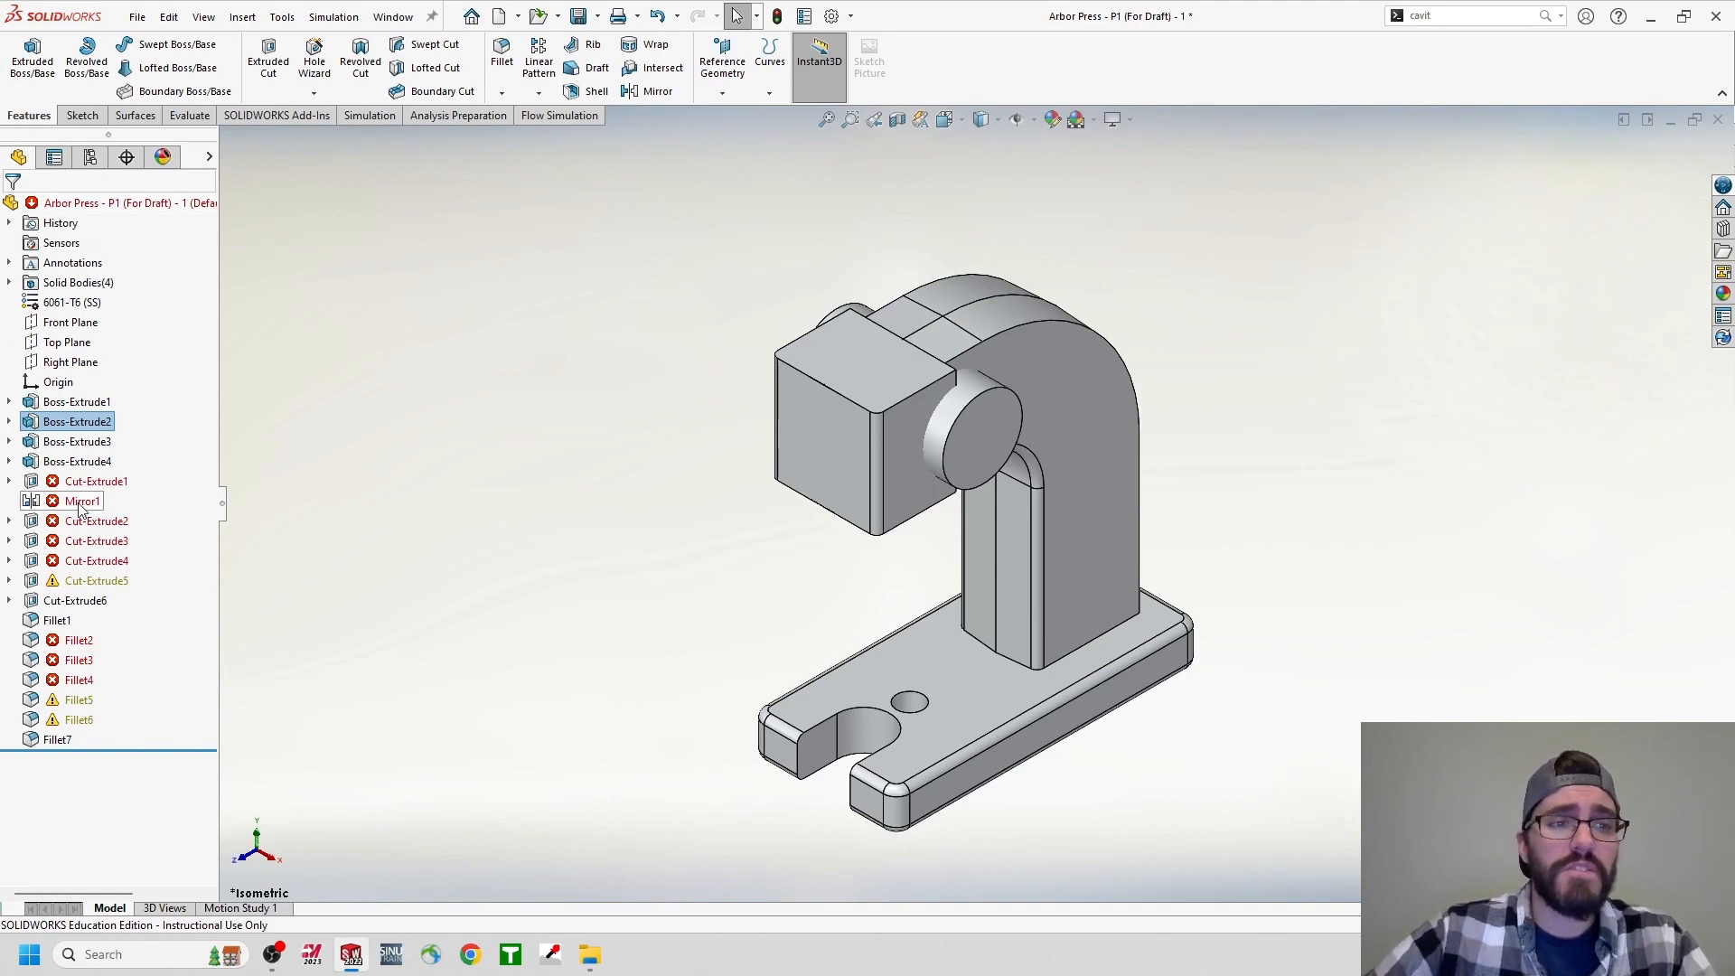
Inspect where the arm meets the base plate, undo the arm's draft and return to the isometric view.
mouse_move(71, 530)
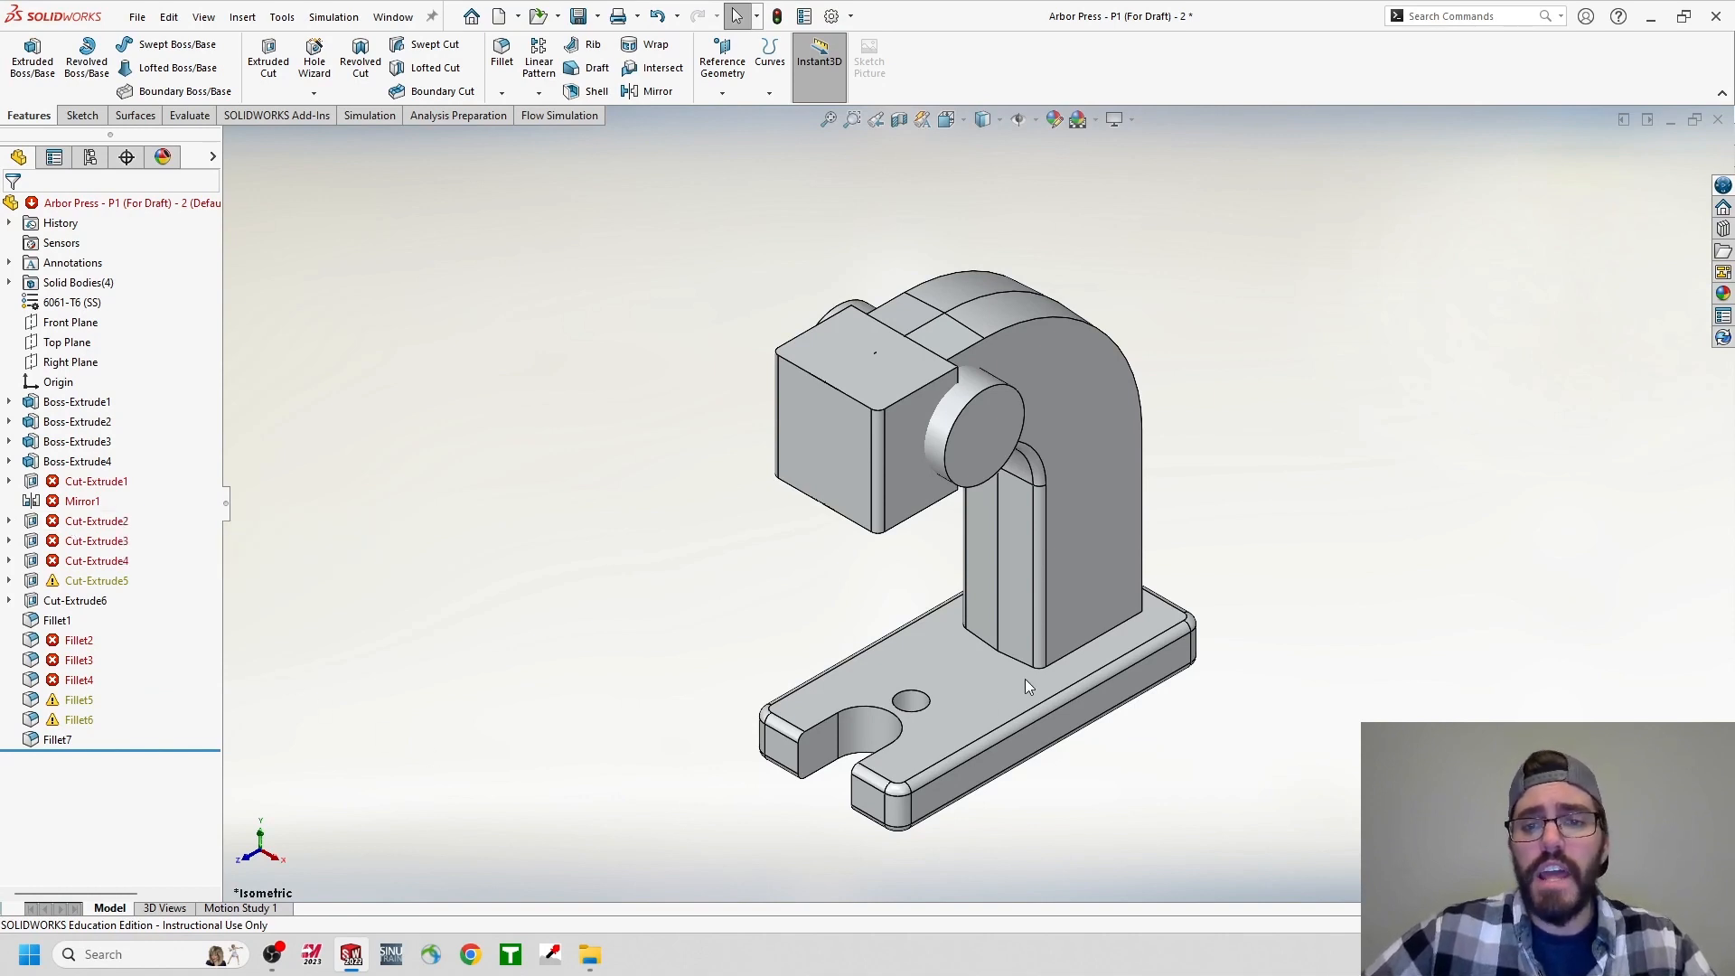
middle_drag(1024, 679, 1057, 604)
scroll(1005, 660, down, 8)
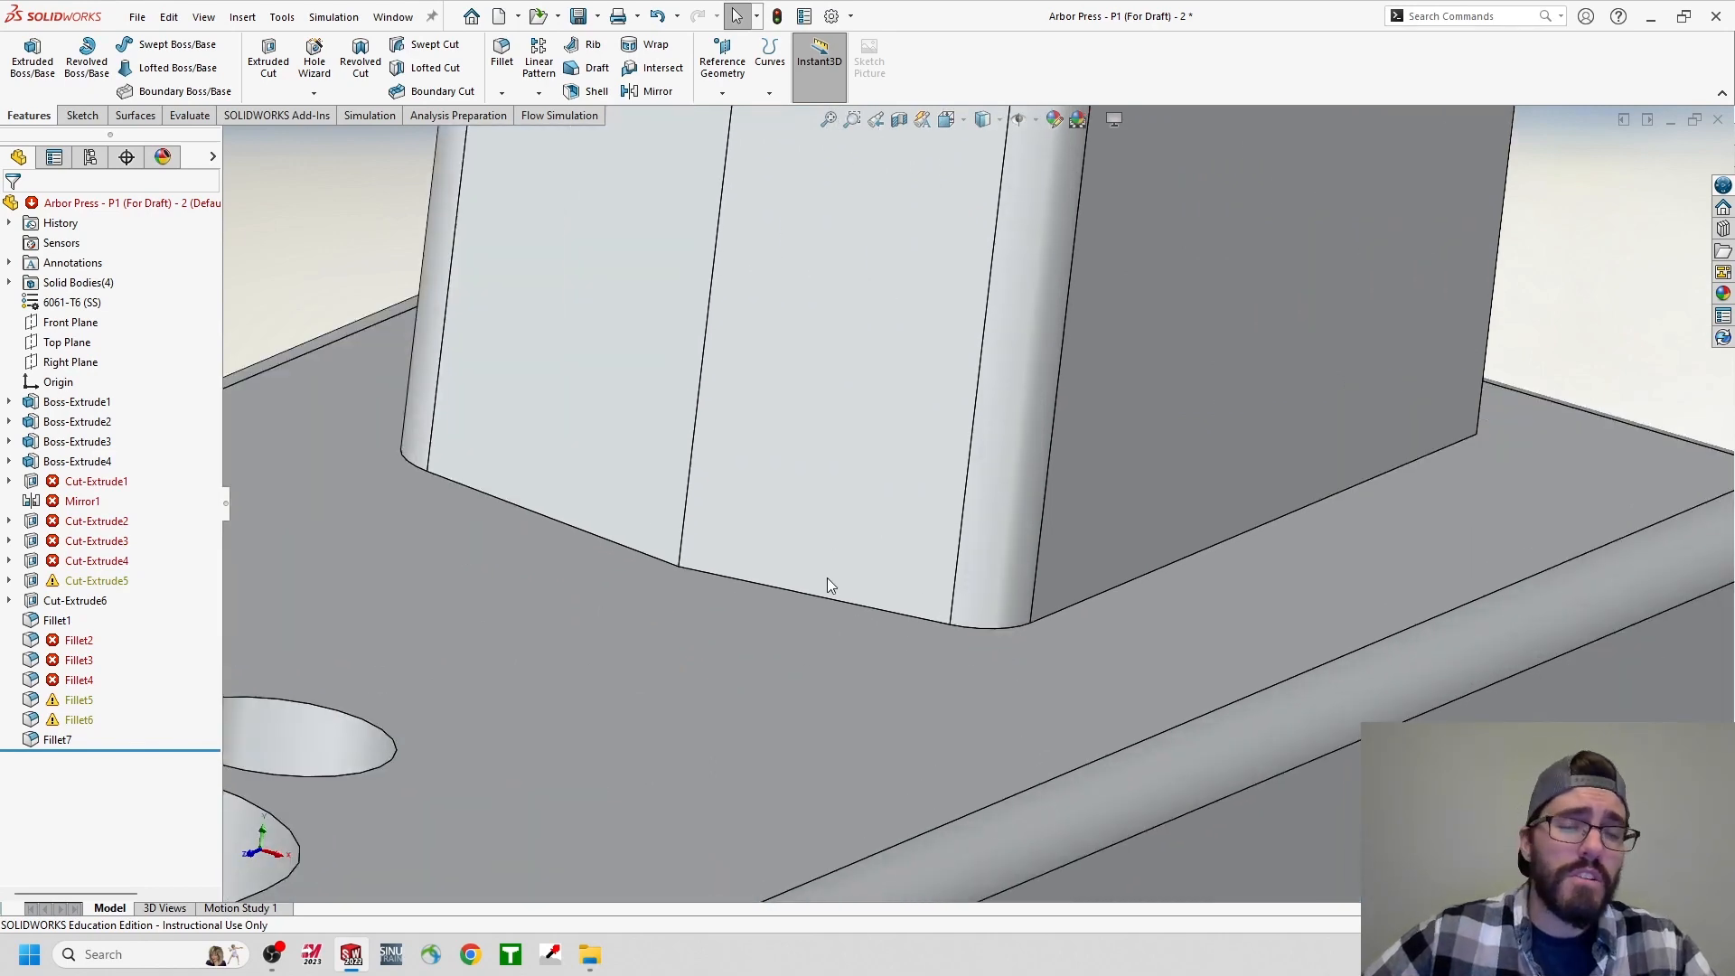
middle_drag(865, 654, 909, 595)
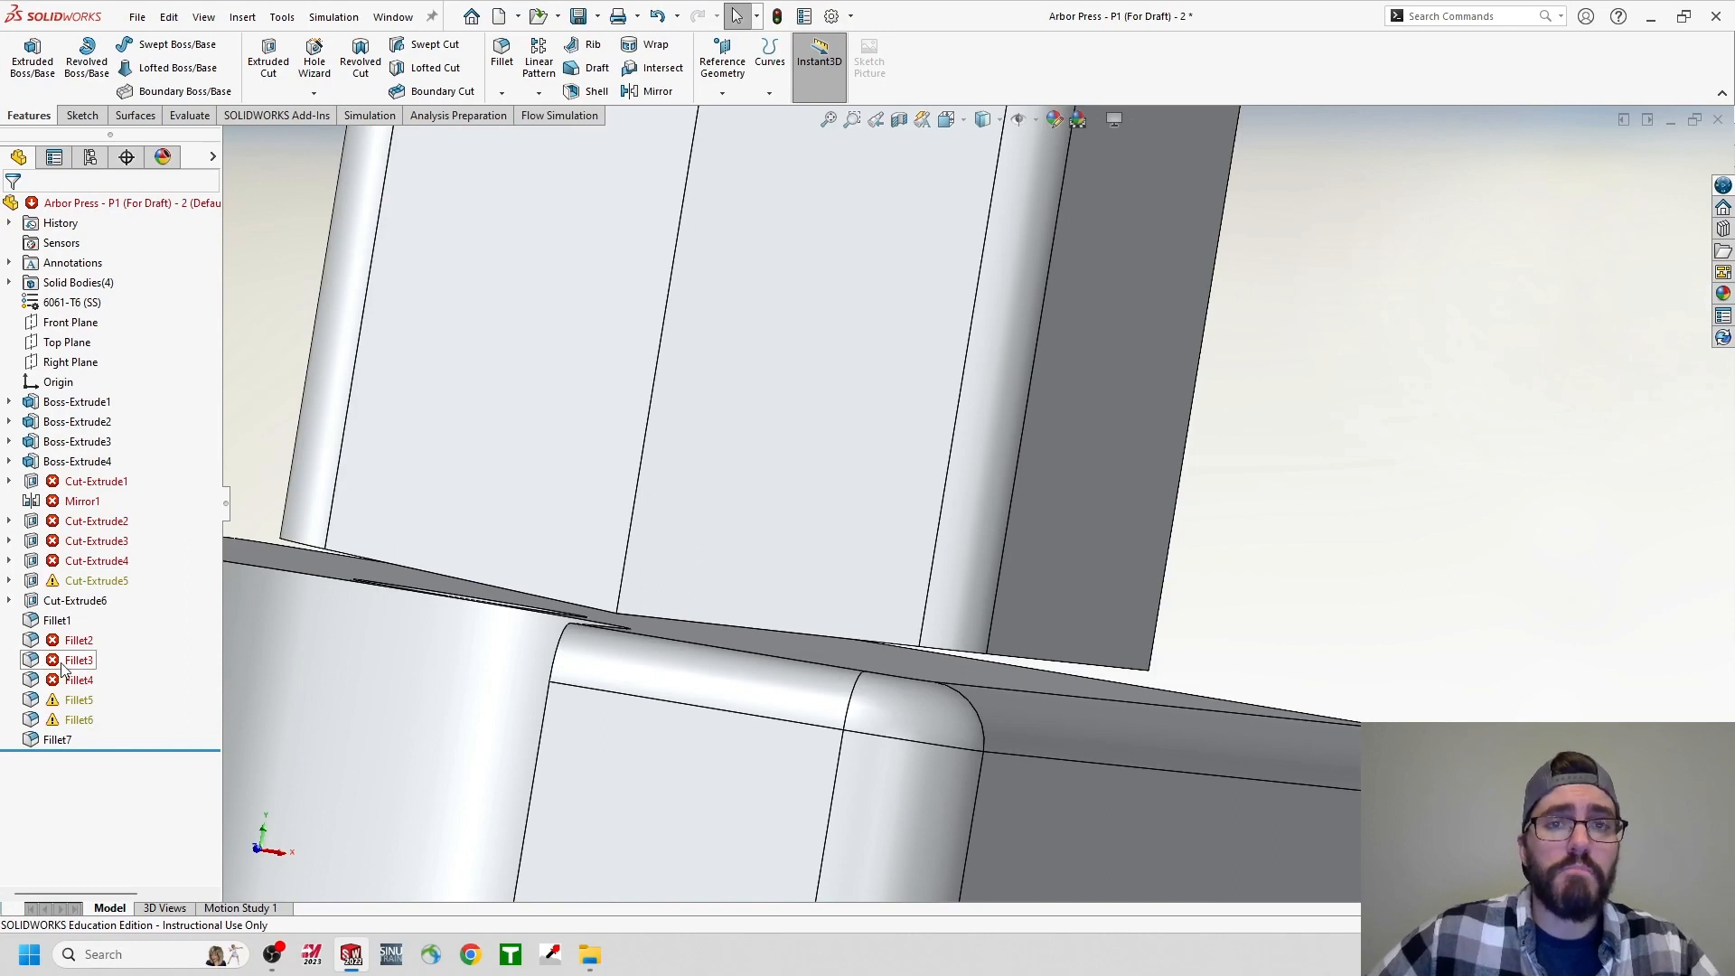
mouse_move(63, 668)
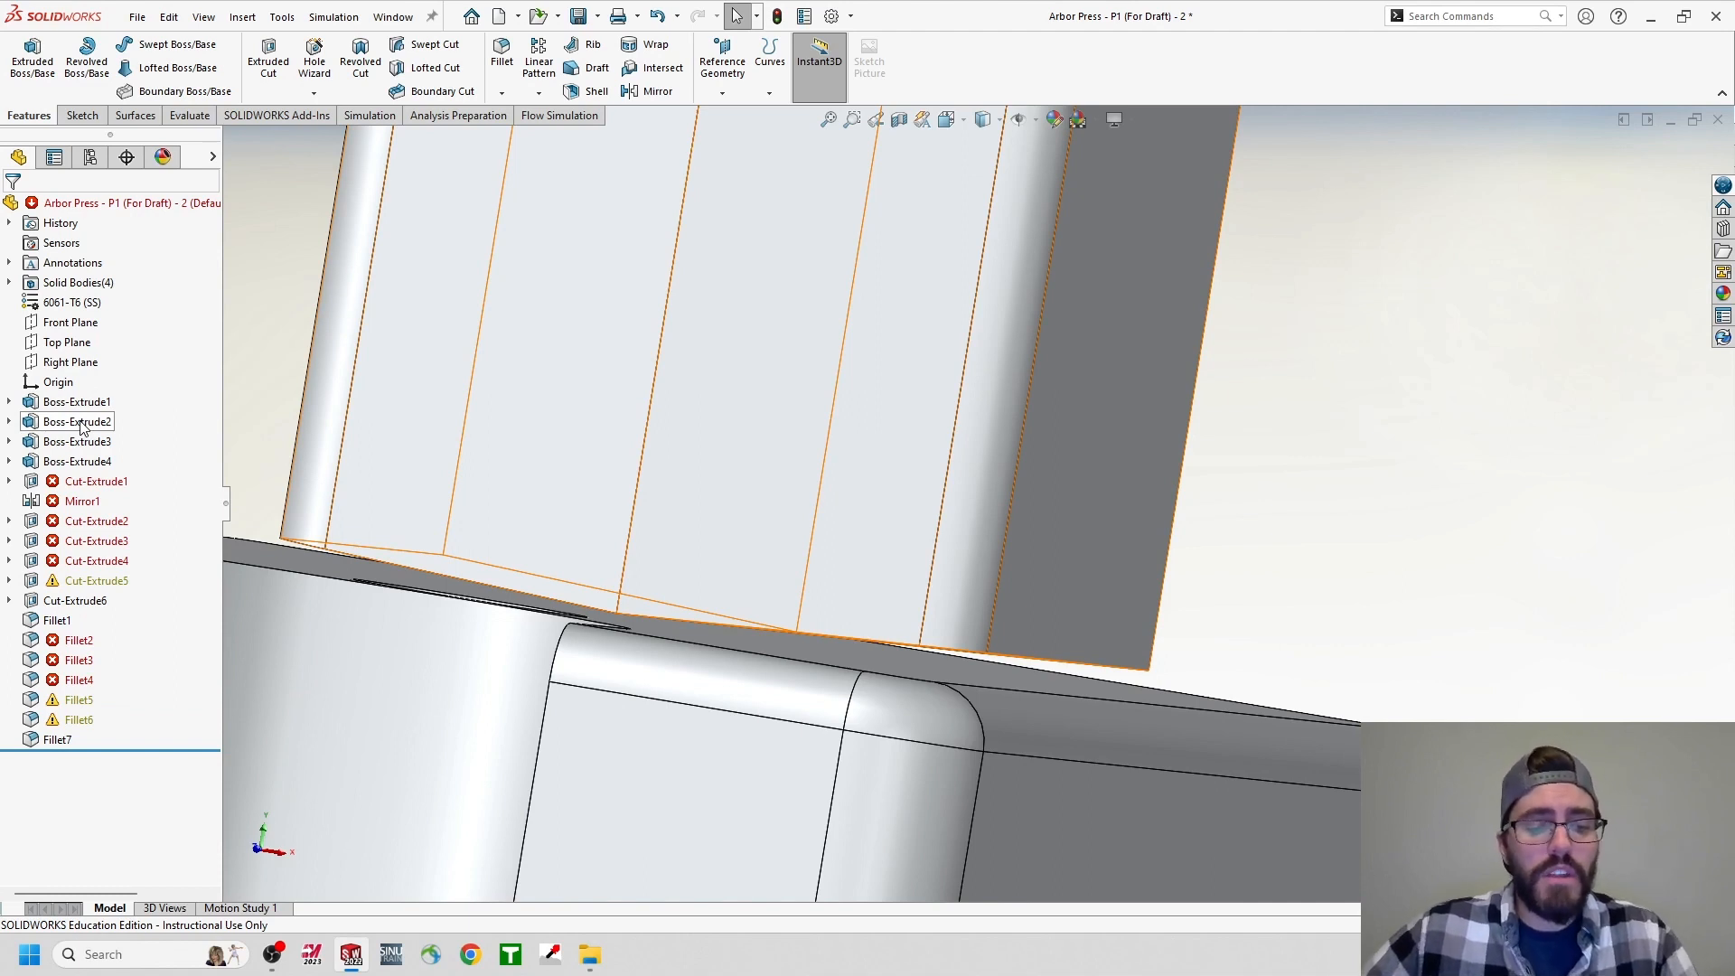
key(ctrl+z)
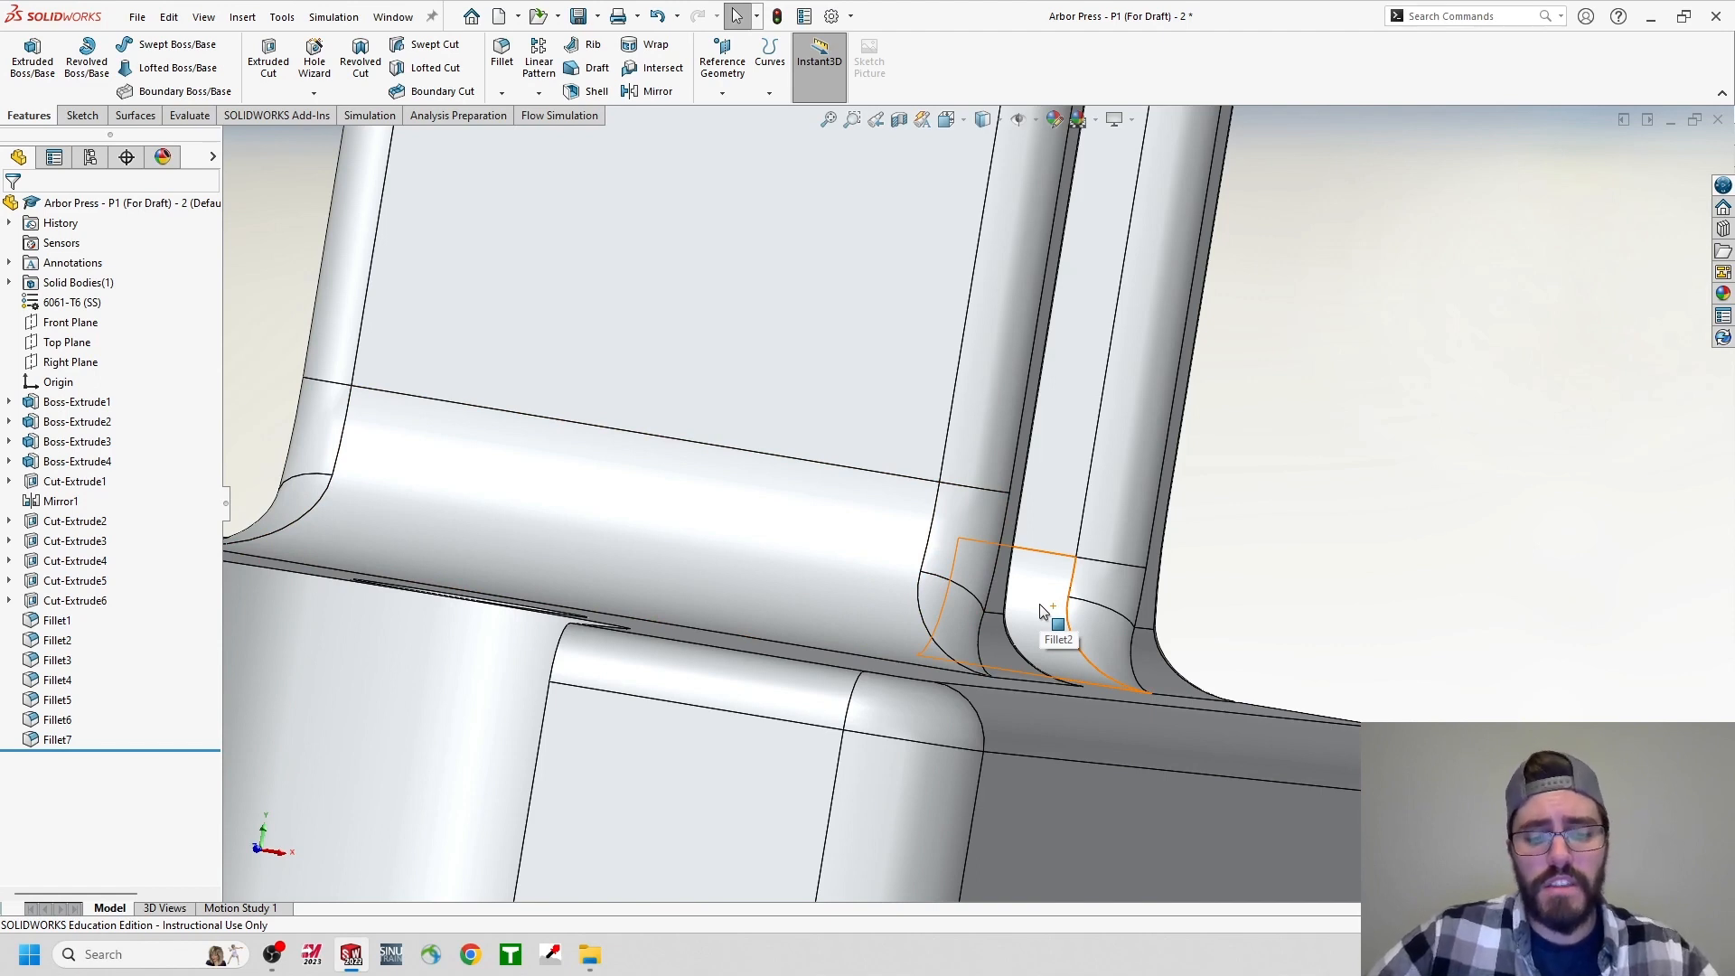
key(space)
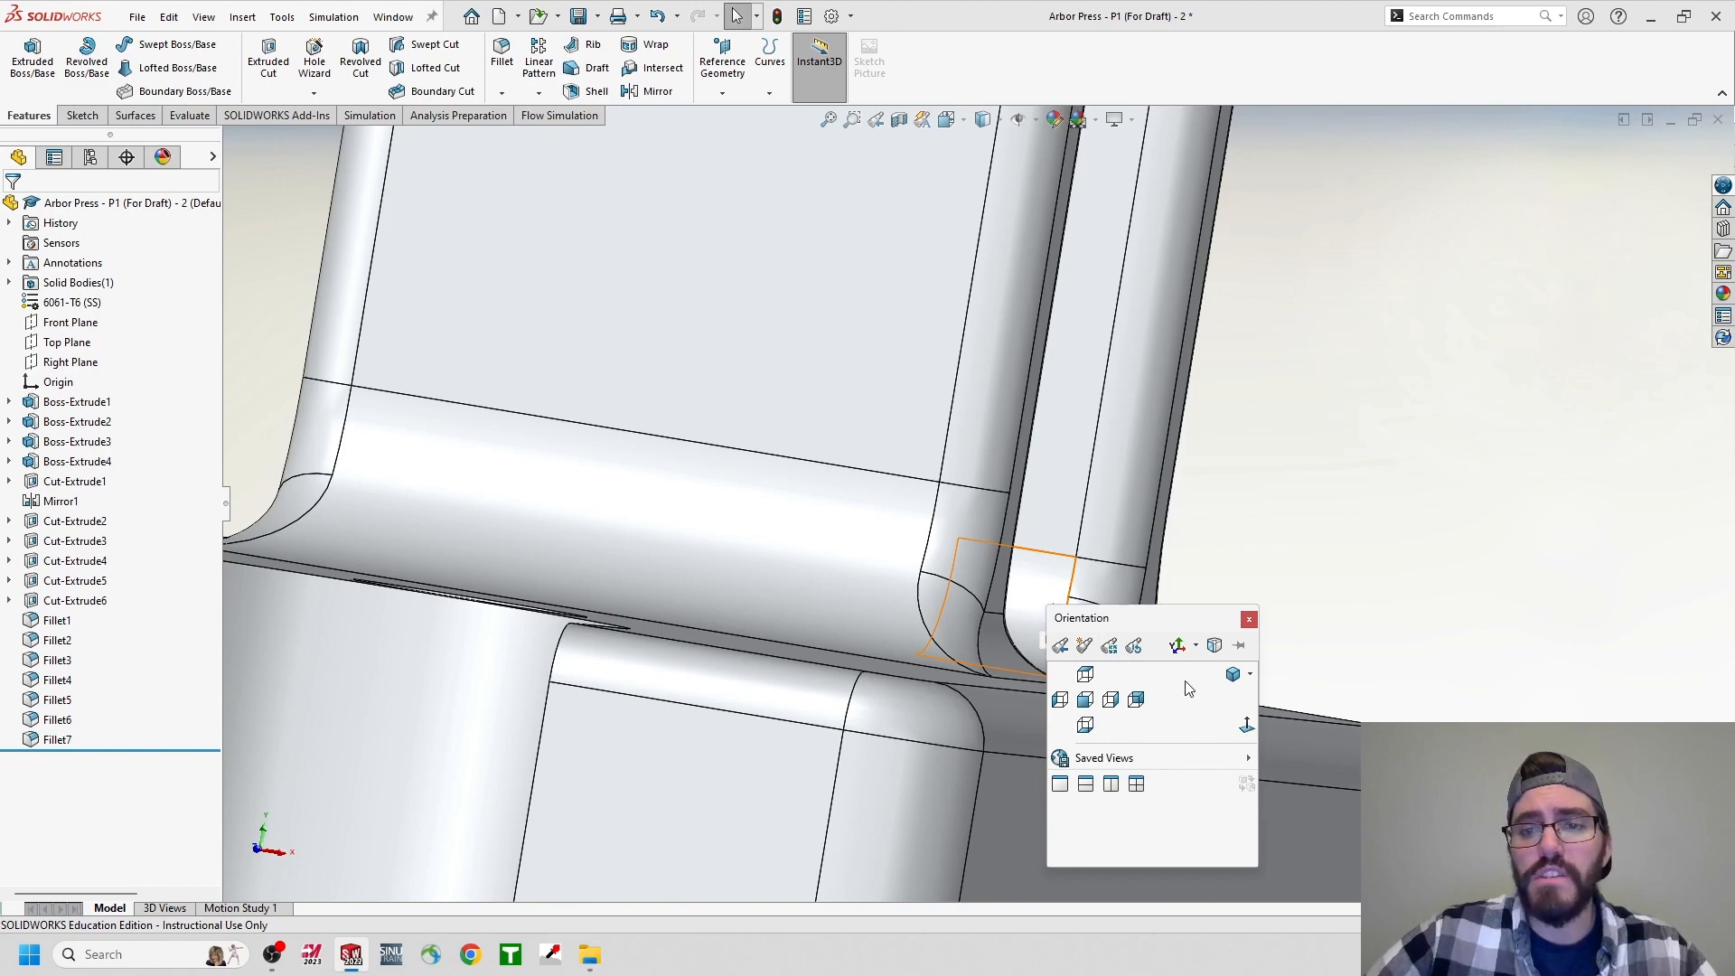
click(1233, 678)
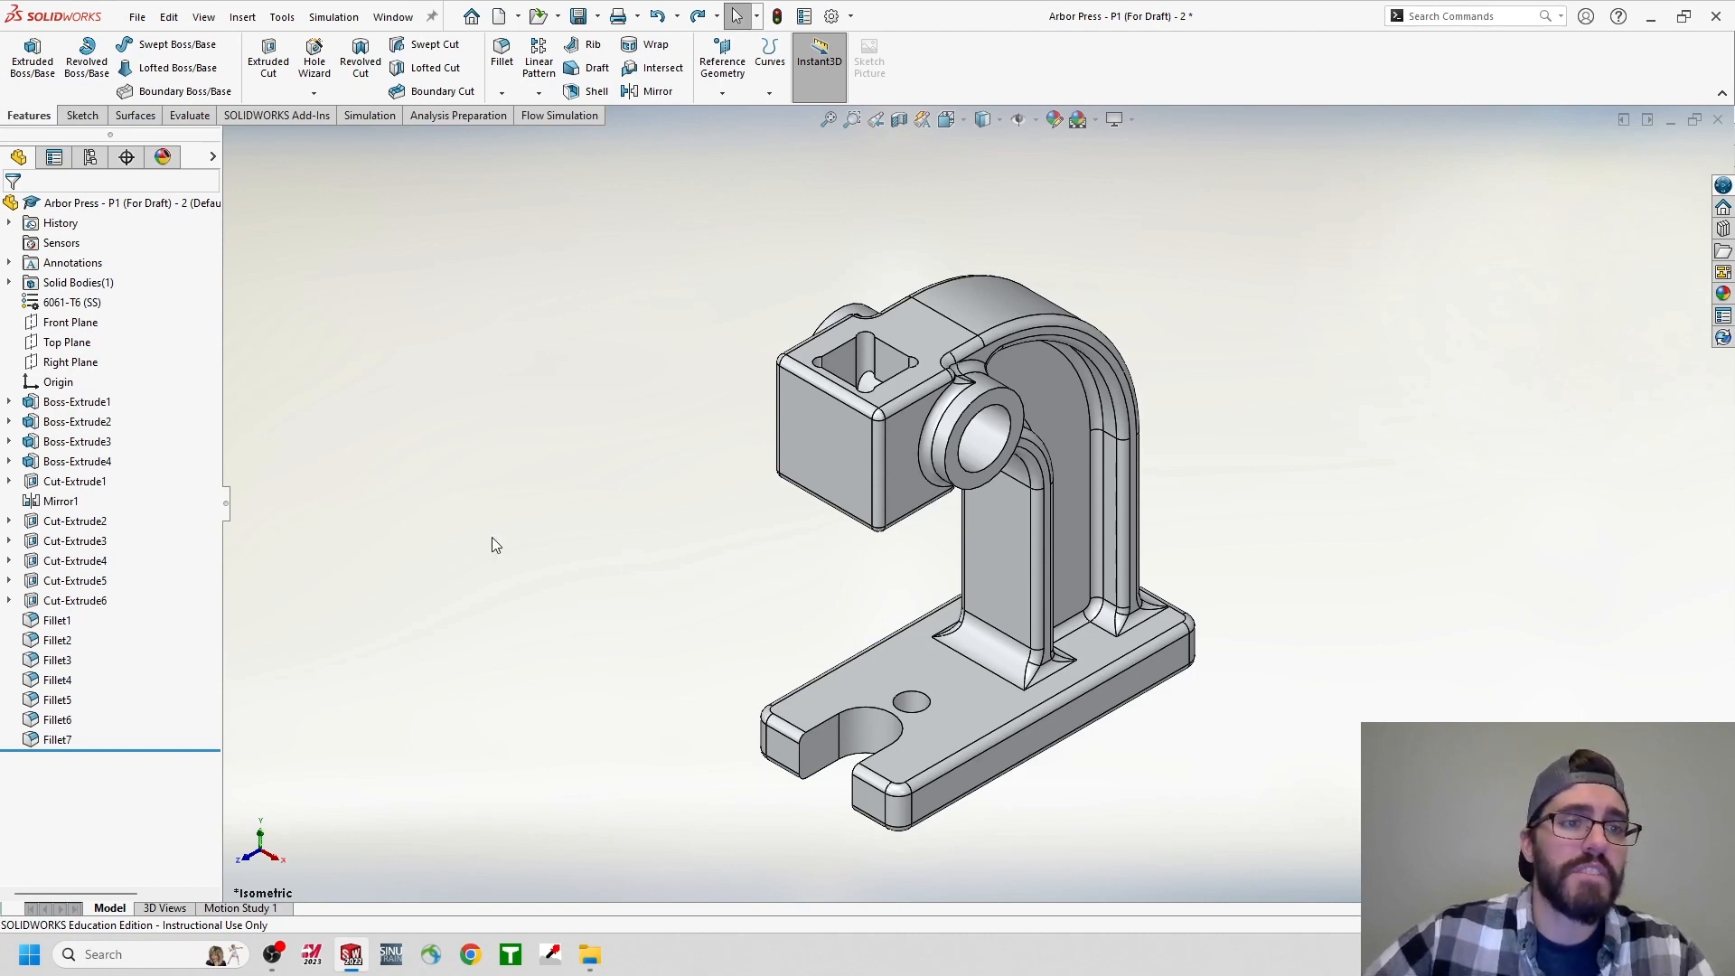
Try a 3-degree draft on the square head block extrusion Boss-Extrude3, and undo it.
right_click(98, 443)
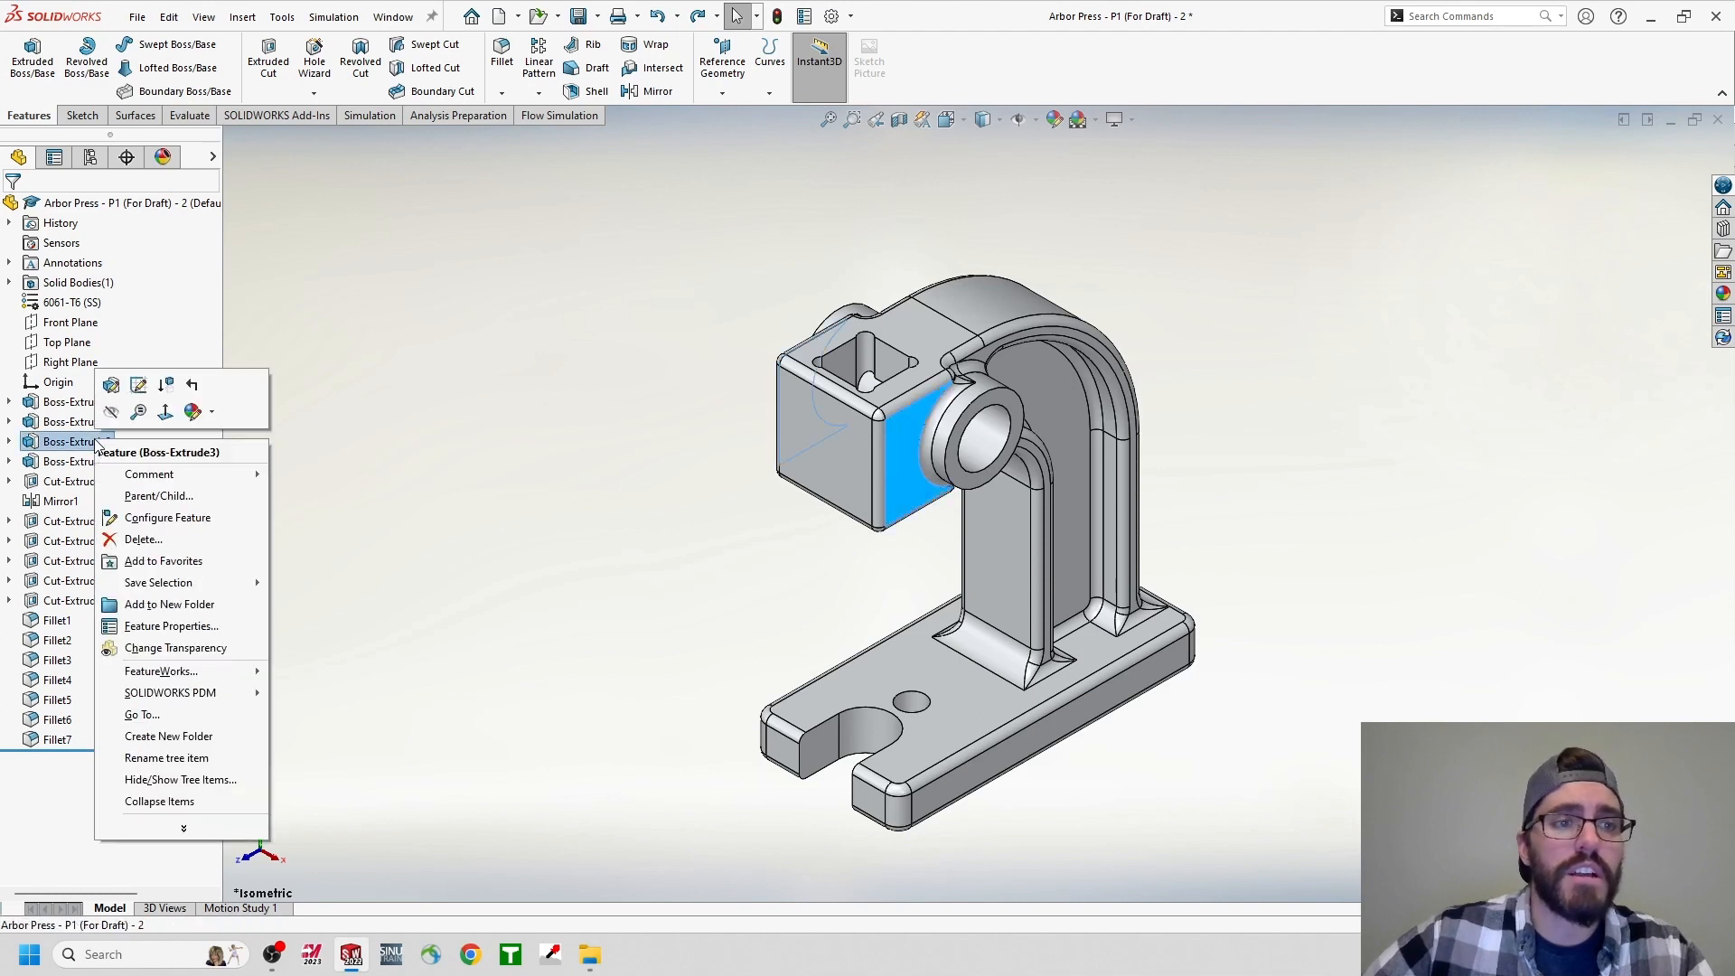
click(111, 386)
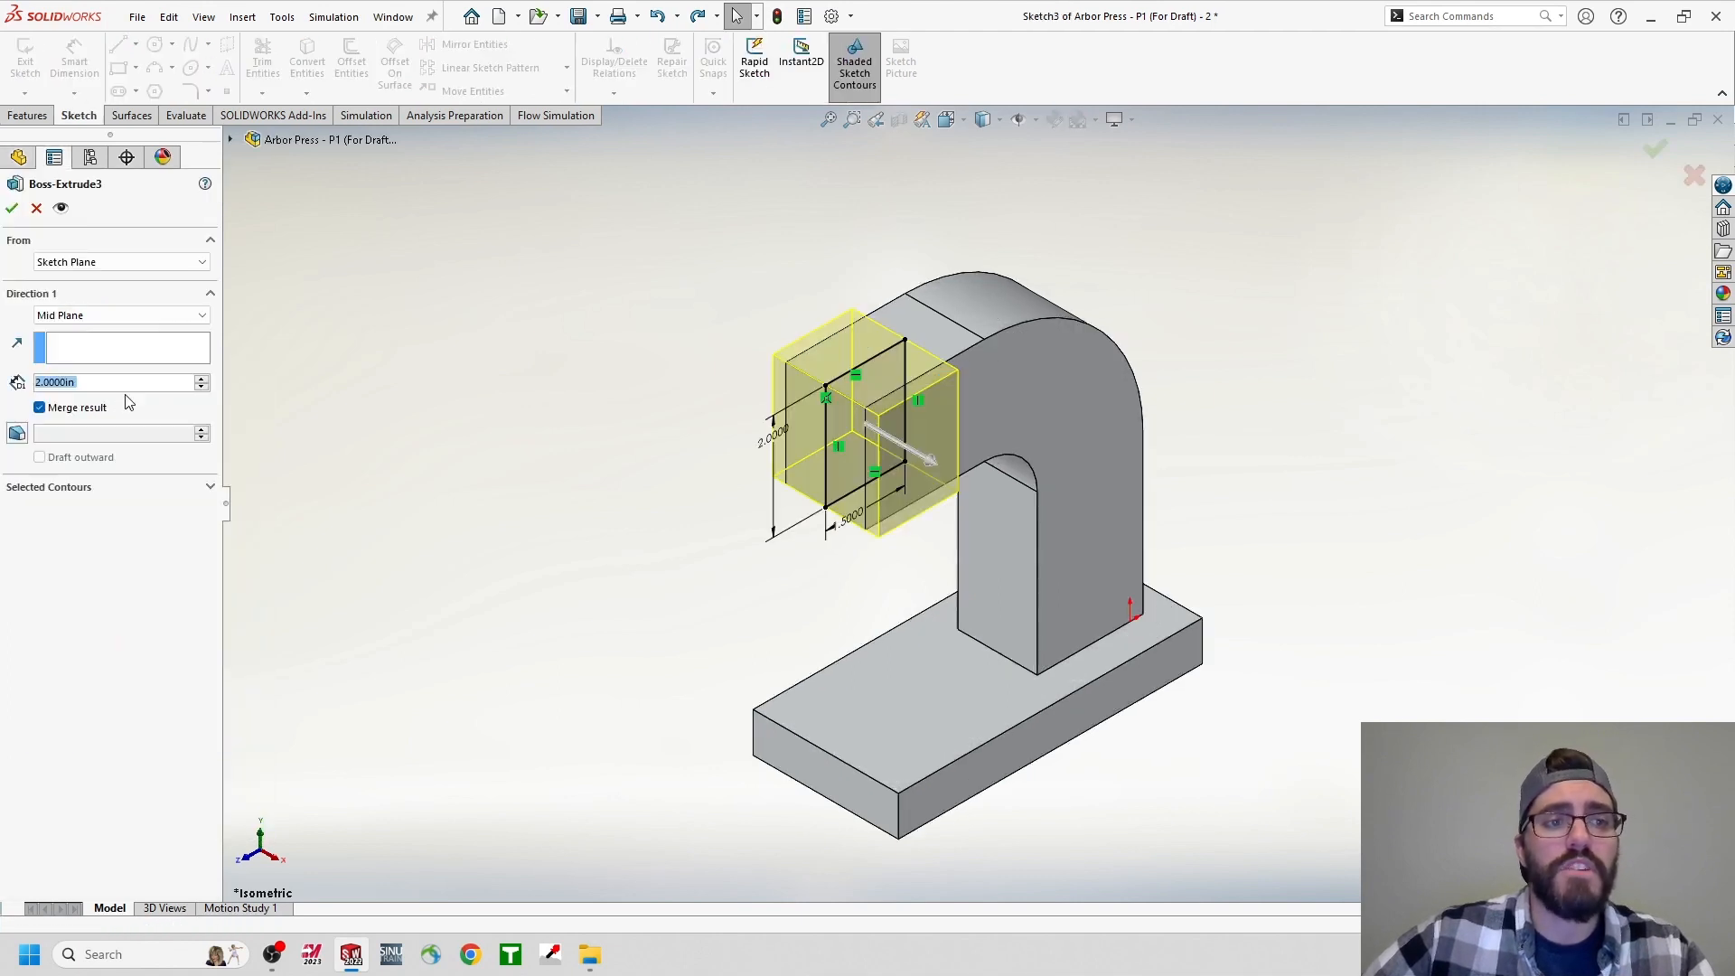
click(17, 433)
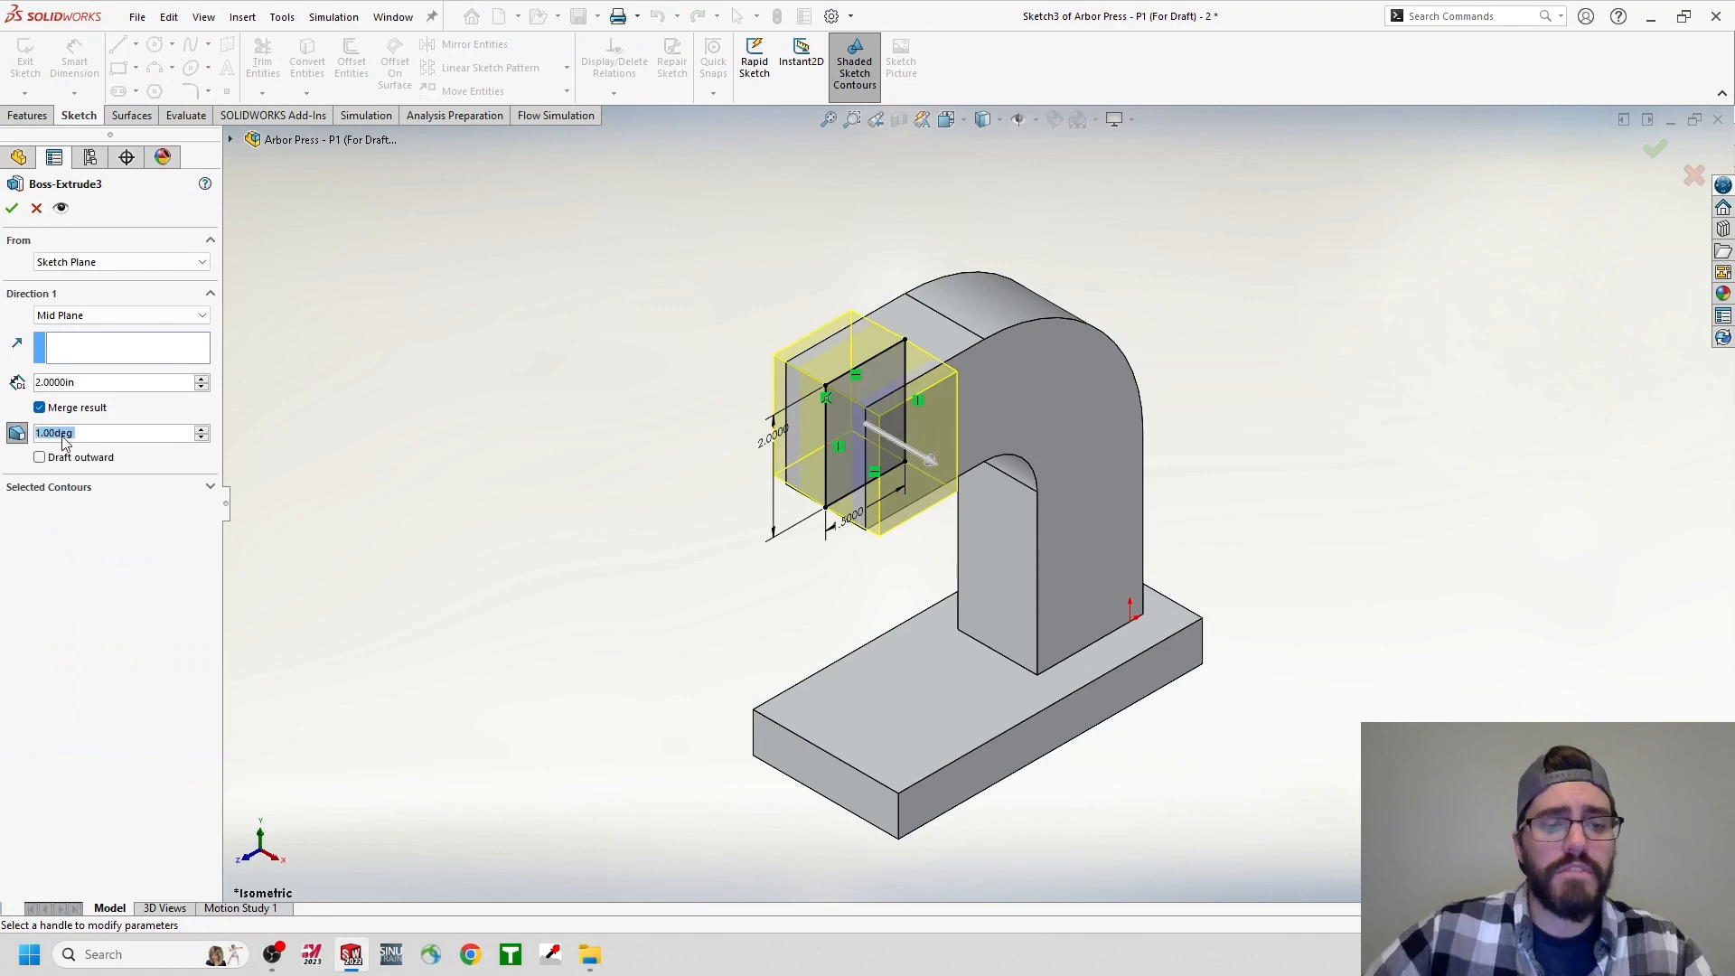
text(3)
key(Return)
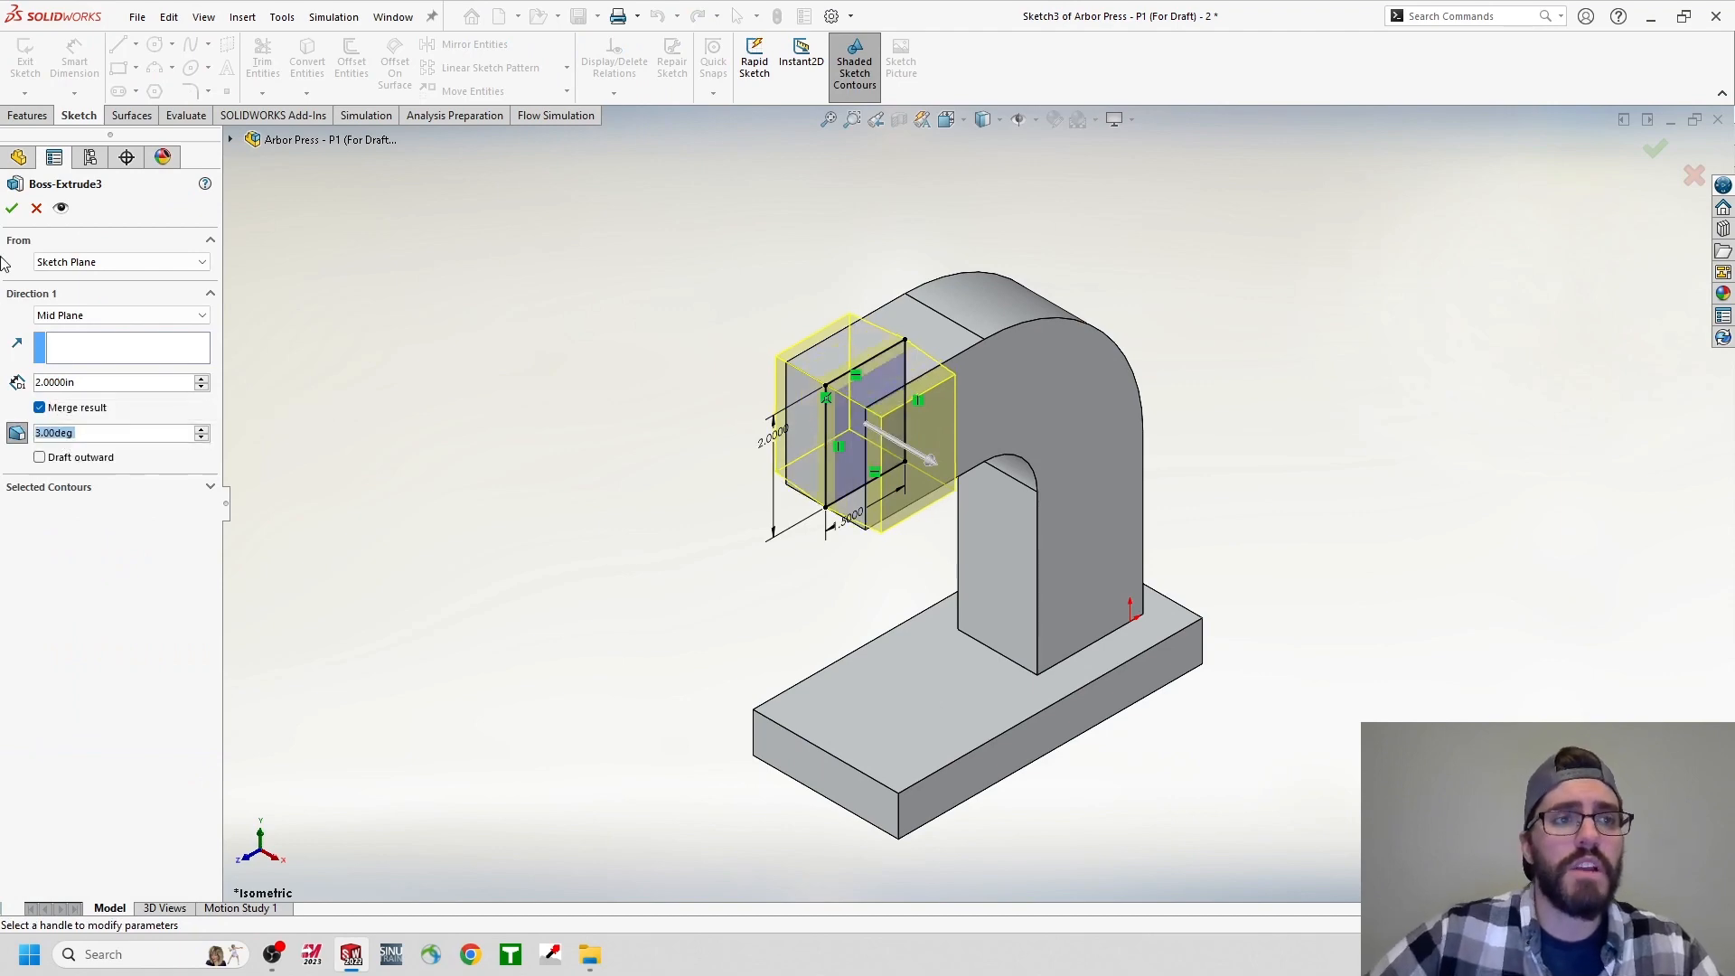
click(13, 209)
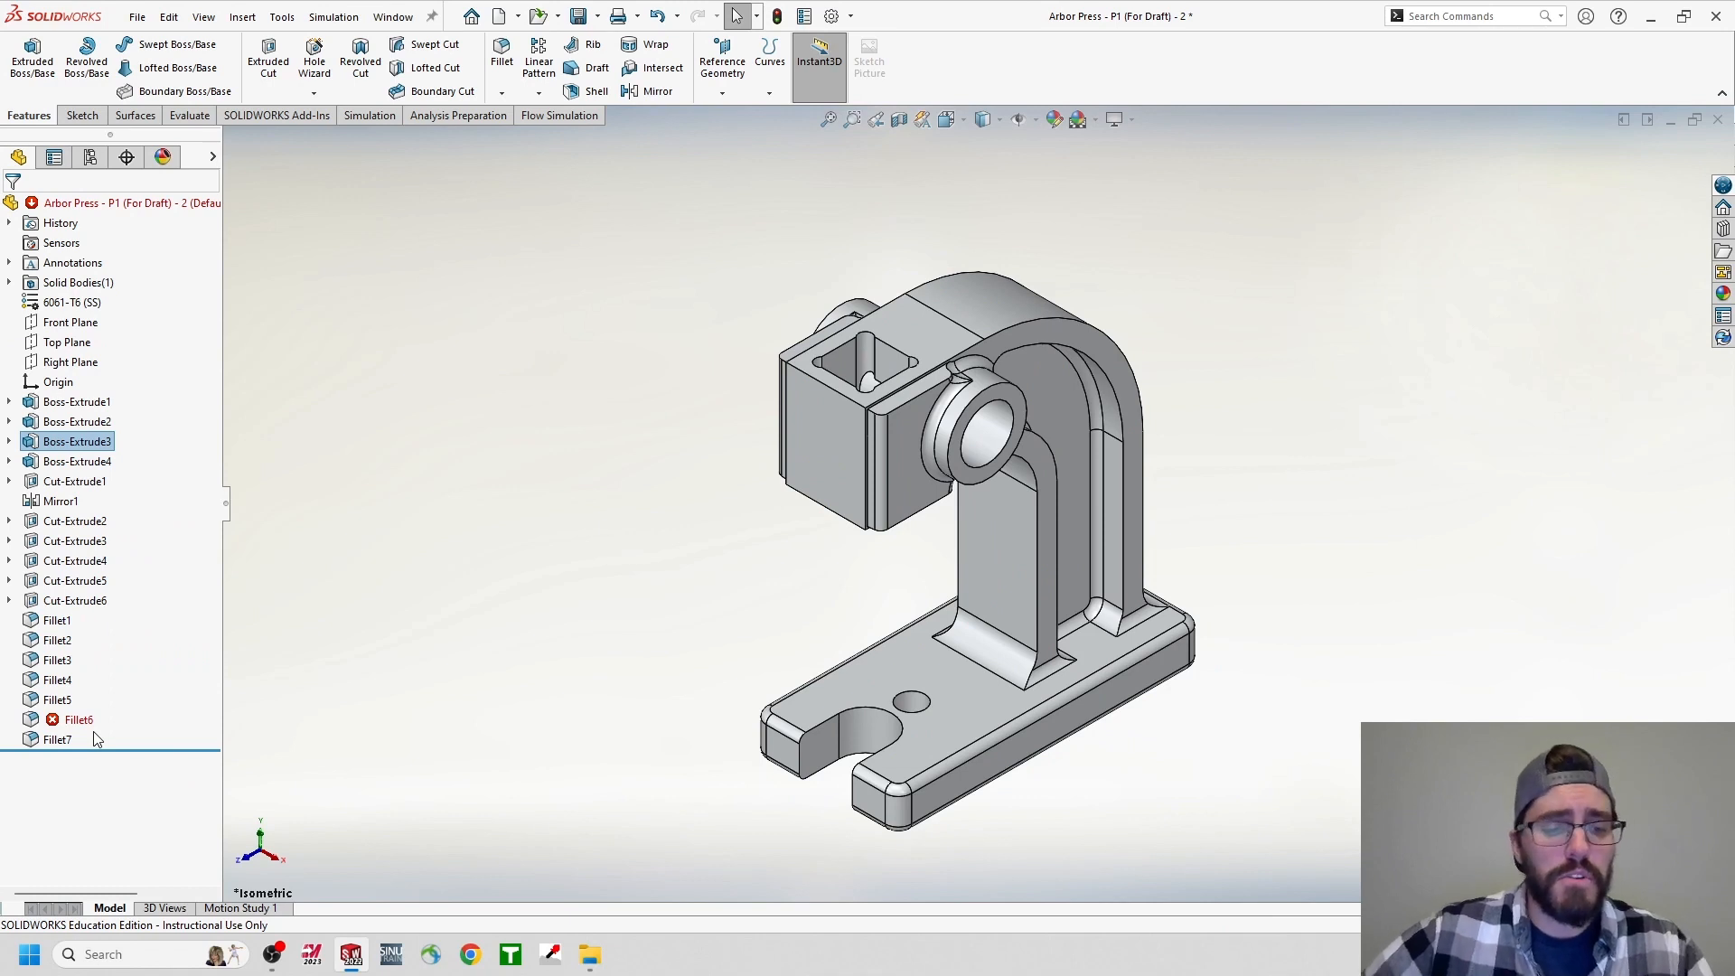
key(ctrl+z)
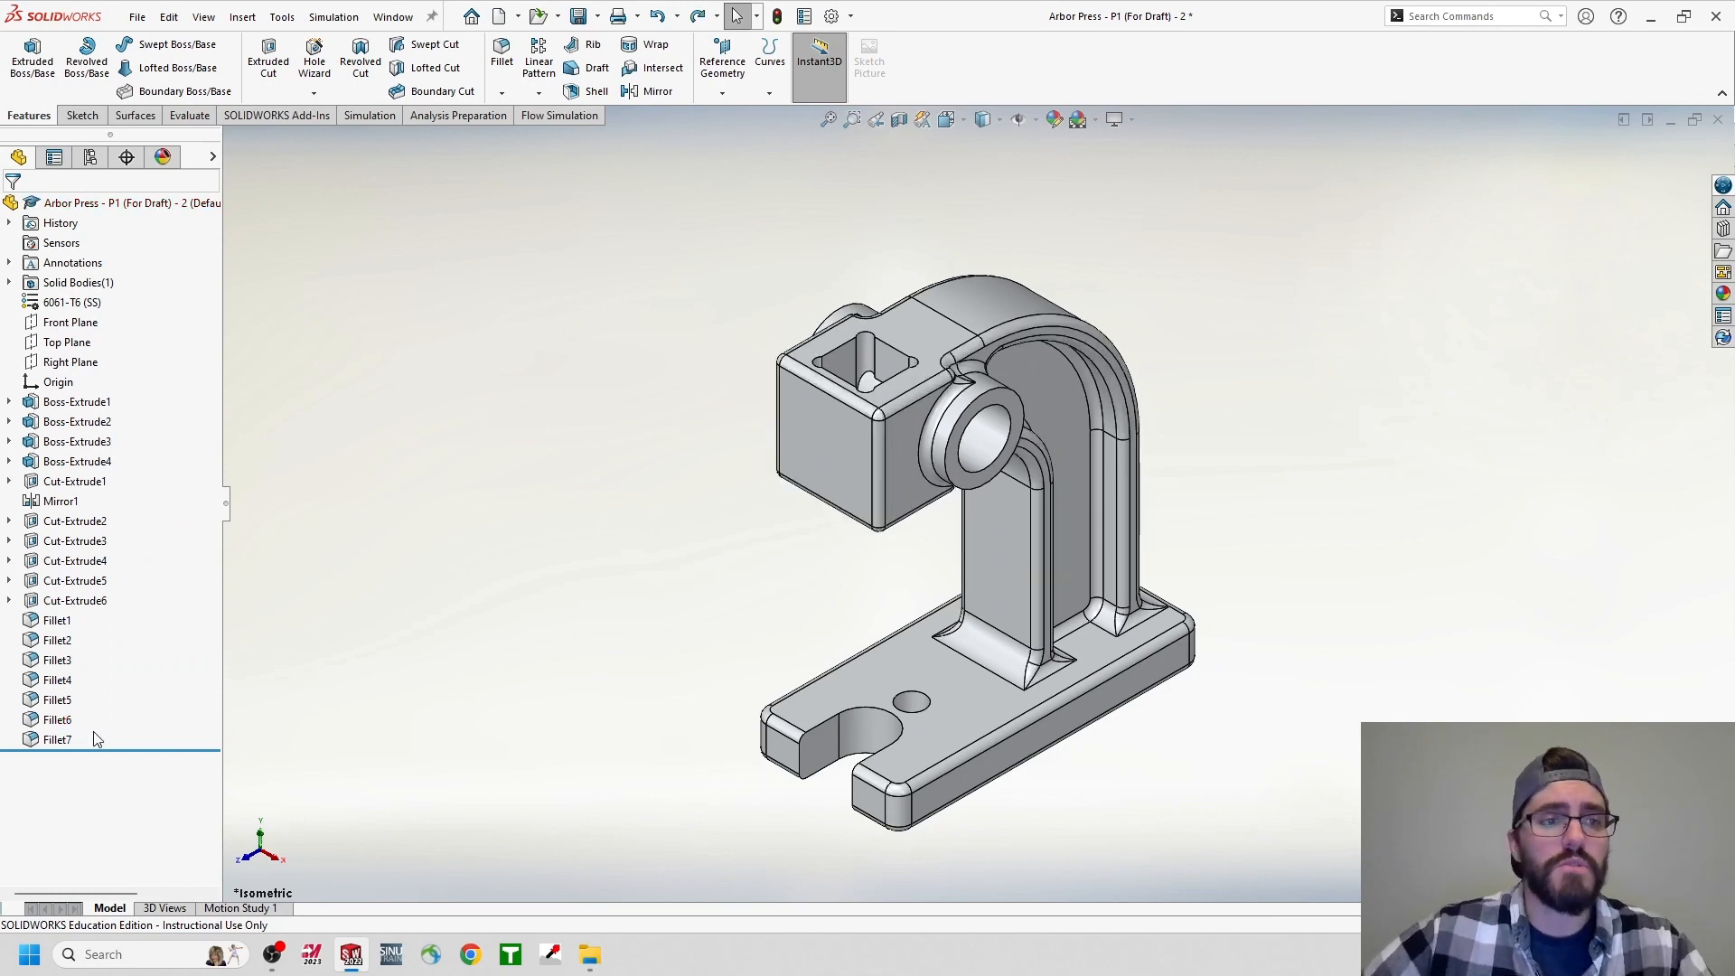
Try a 3-degree draft on the round side boss extrusion Boss-Extrude4, and undo it.
right_click(67, 468)
click(79, 422)
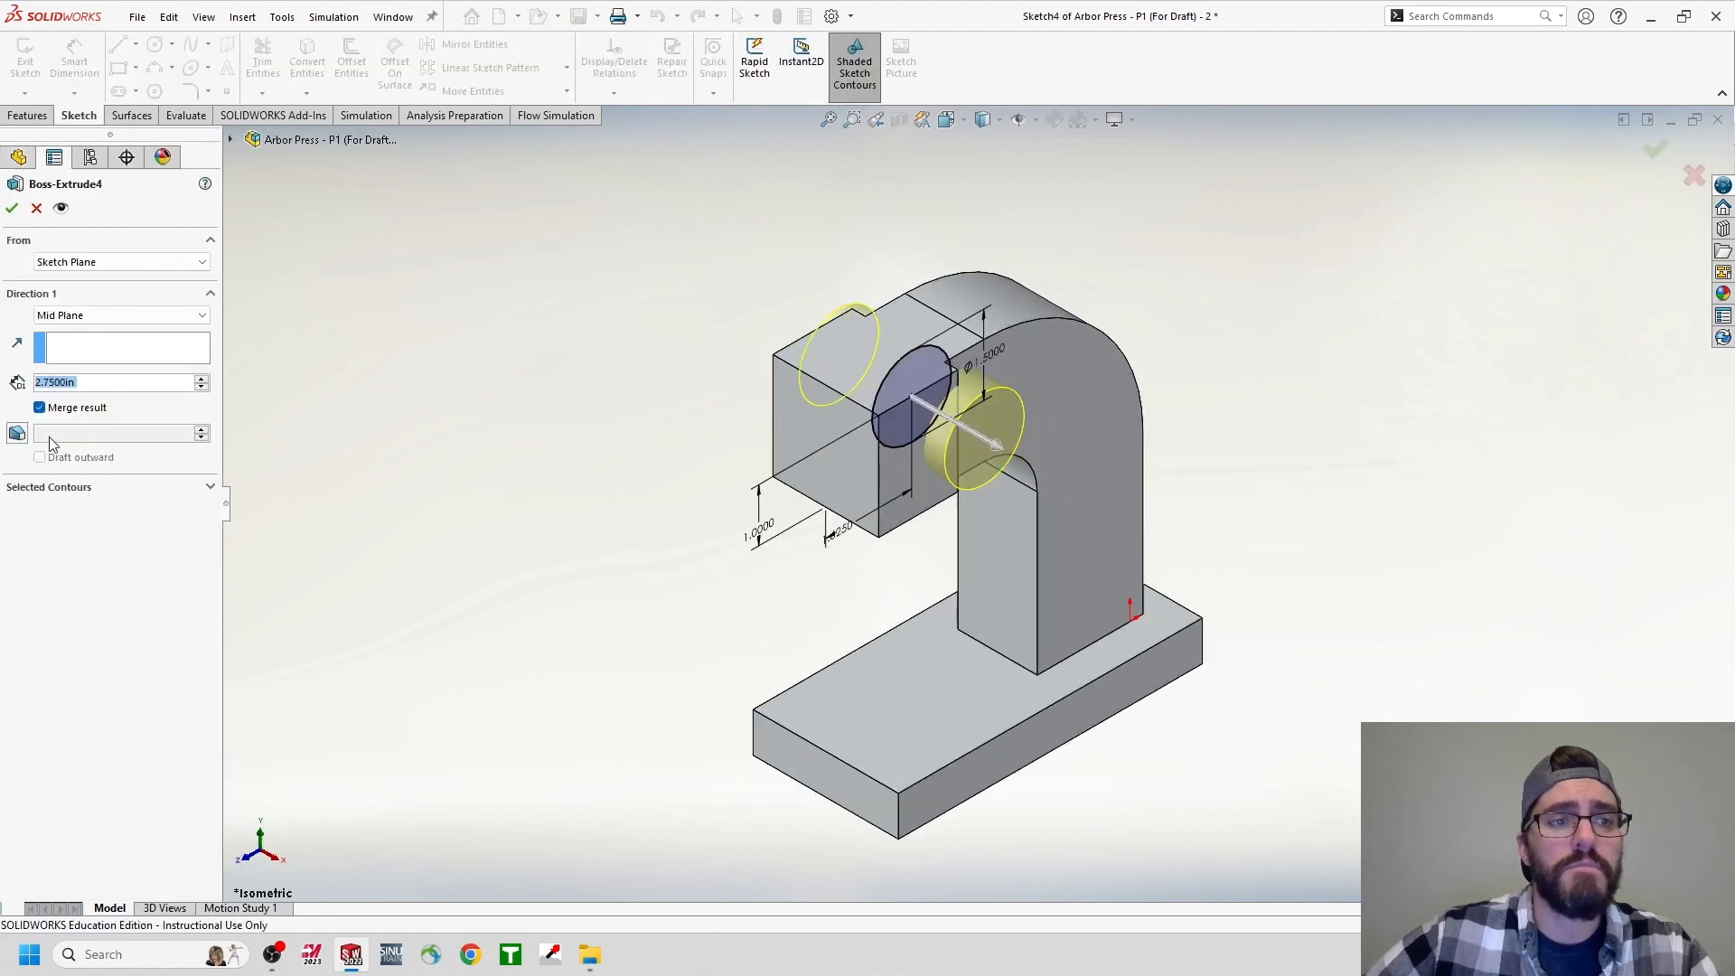
click(17, 433)
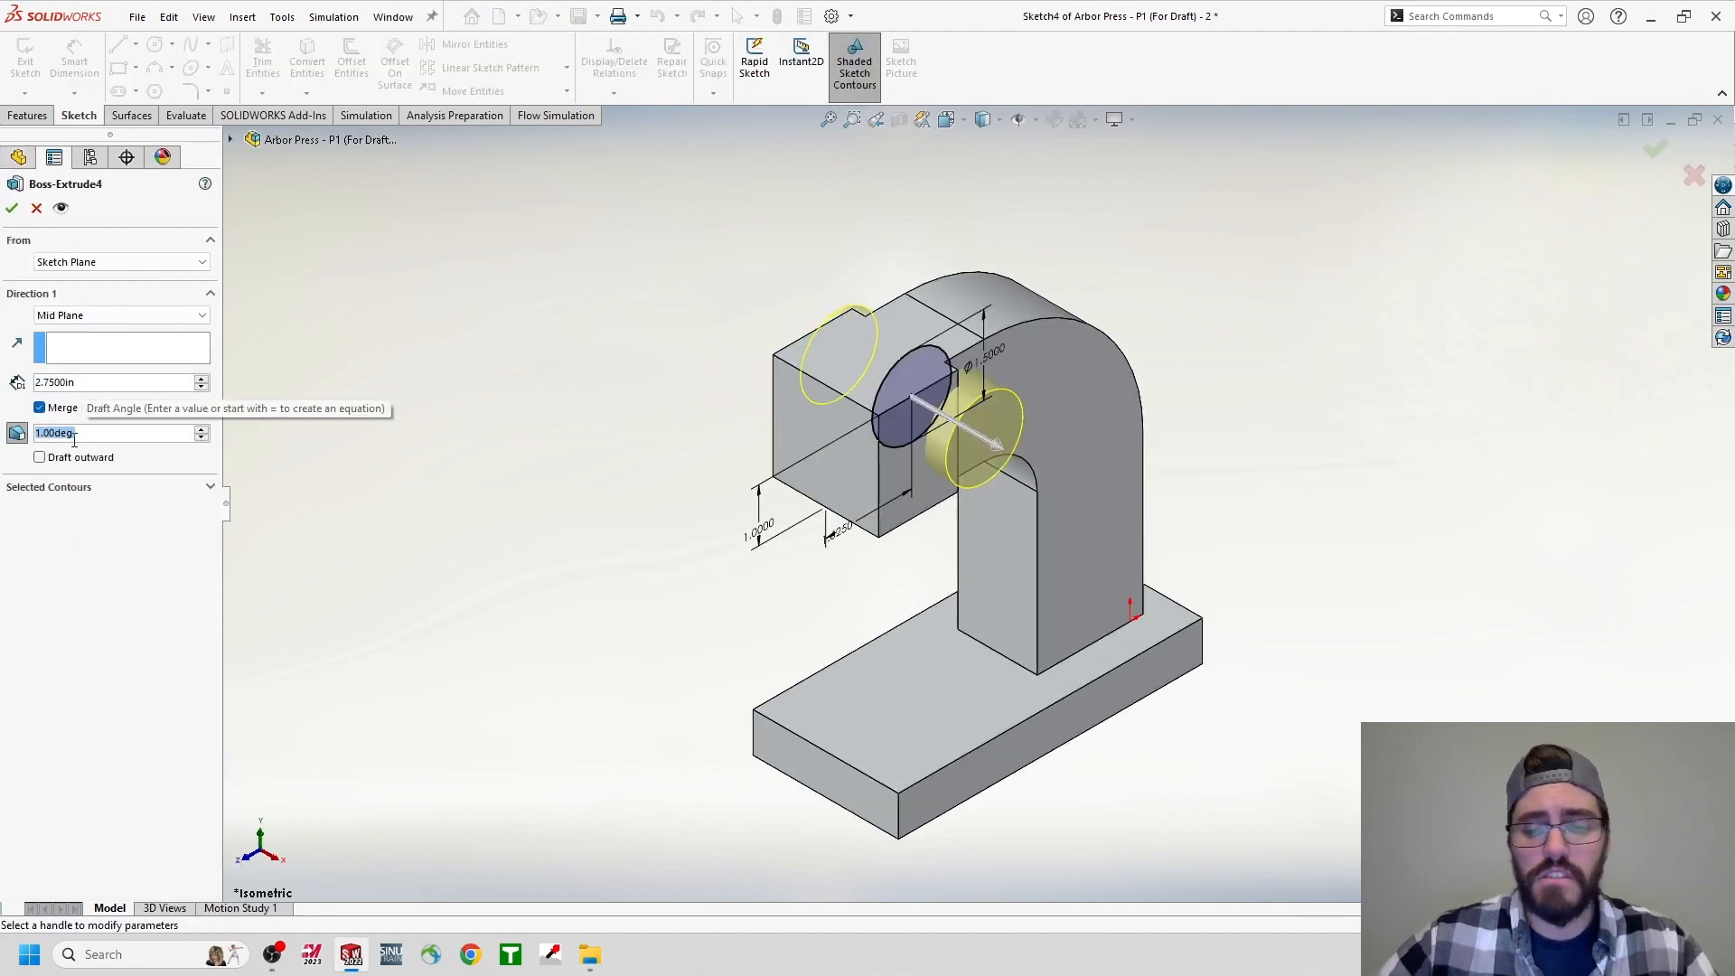
text(3)
key(Return)
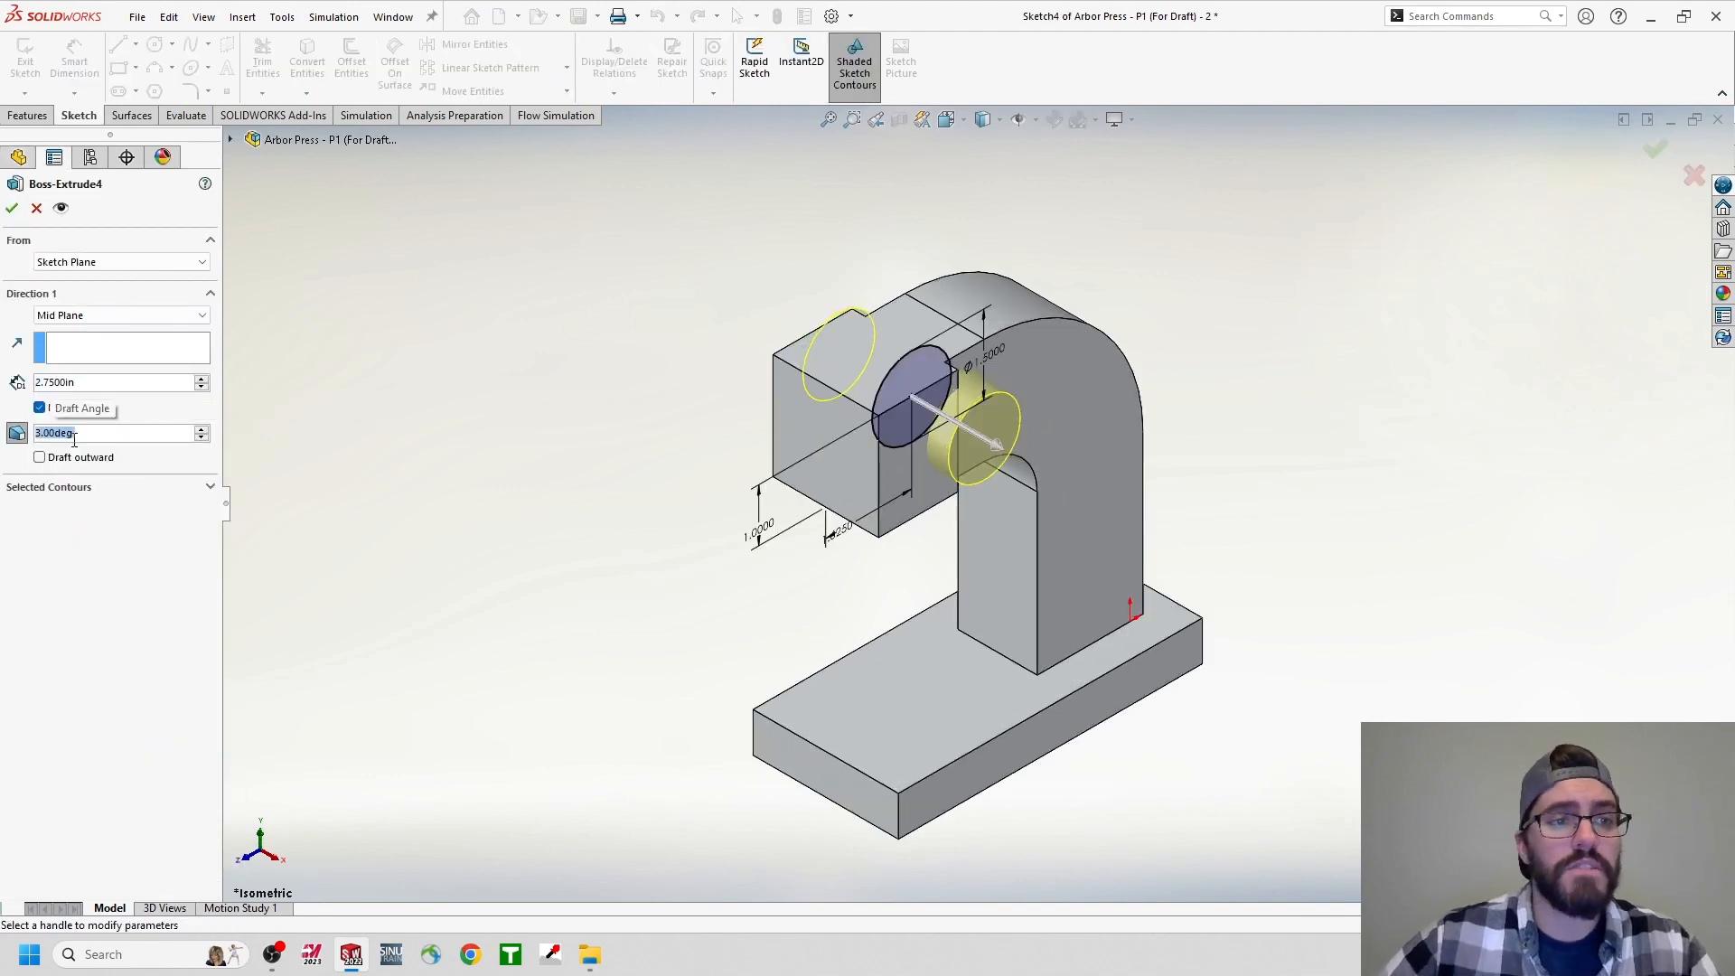
click(13, 209)
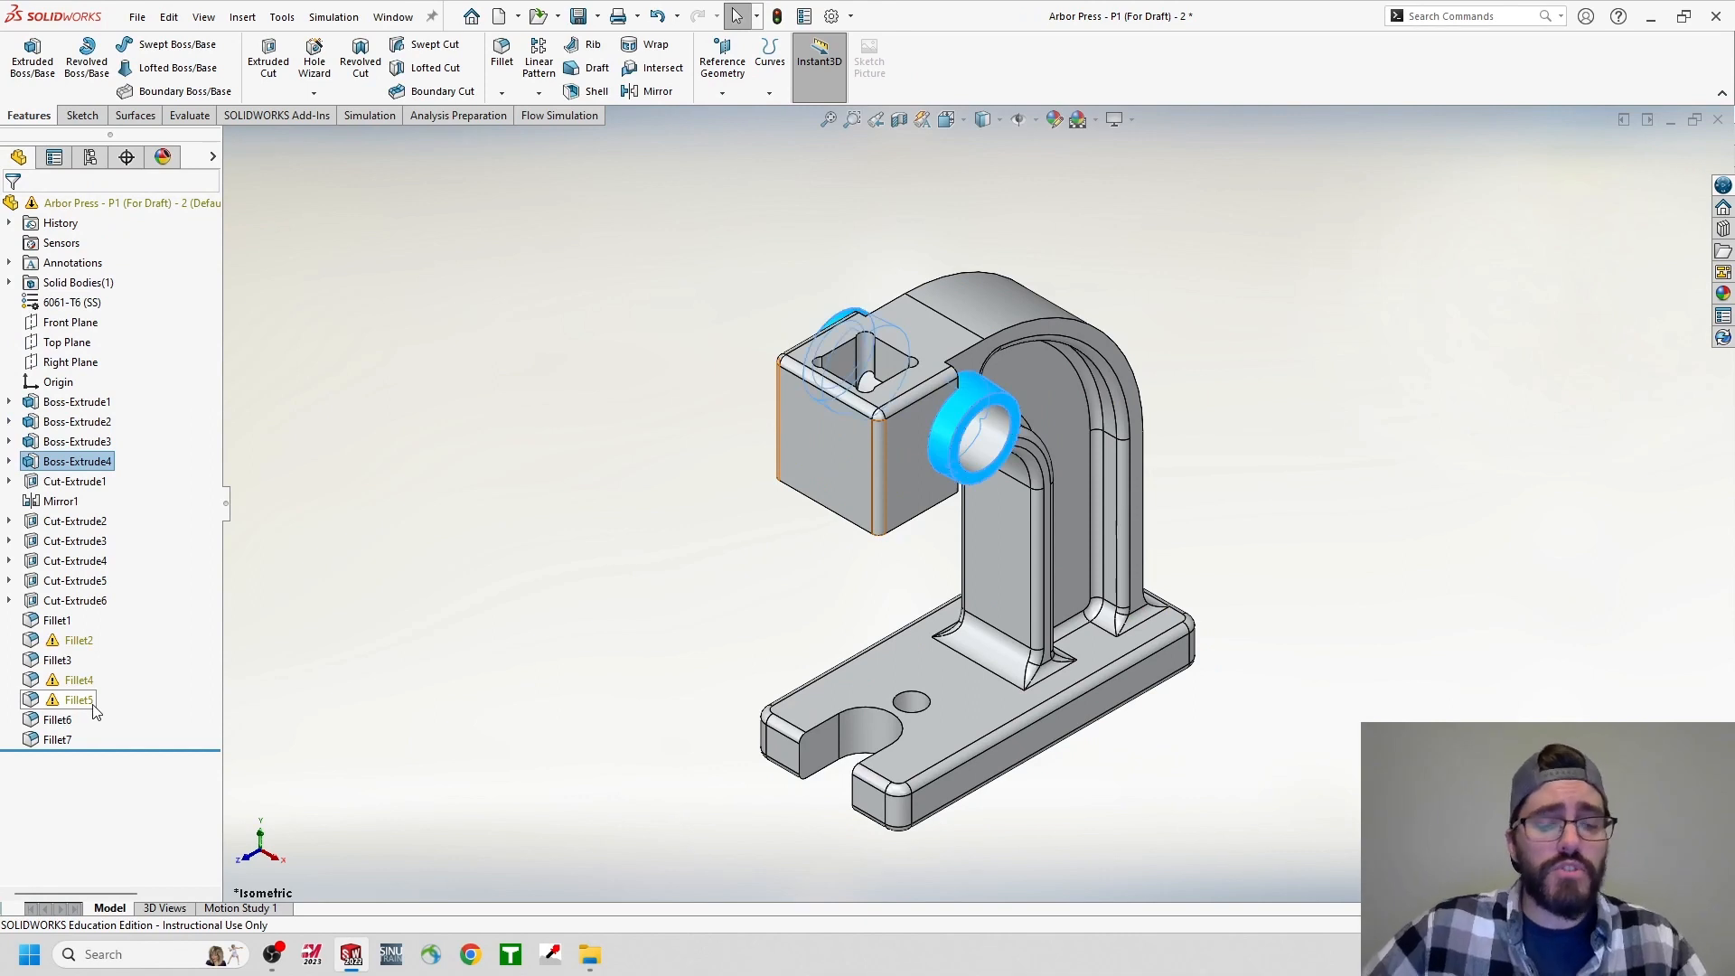
key(ctrl+z)
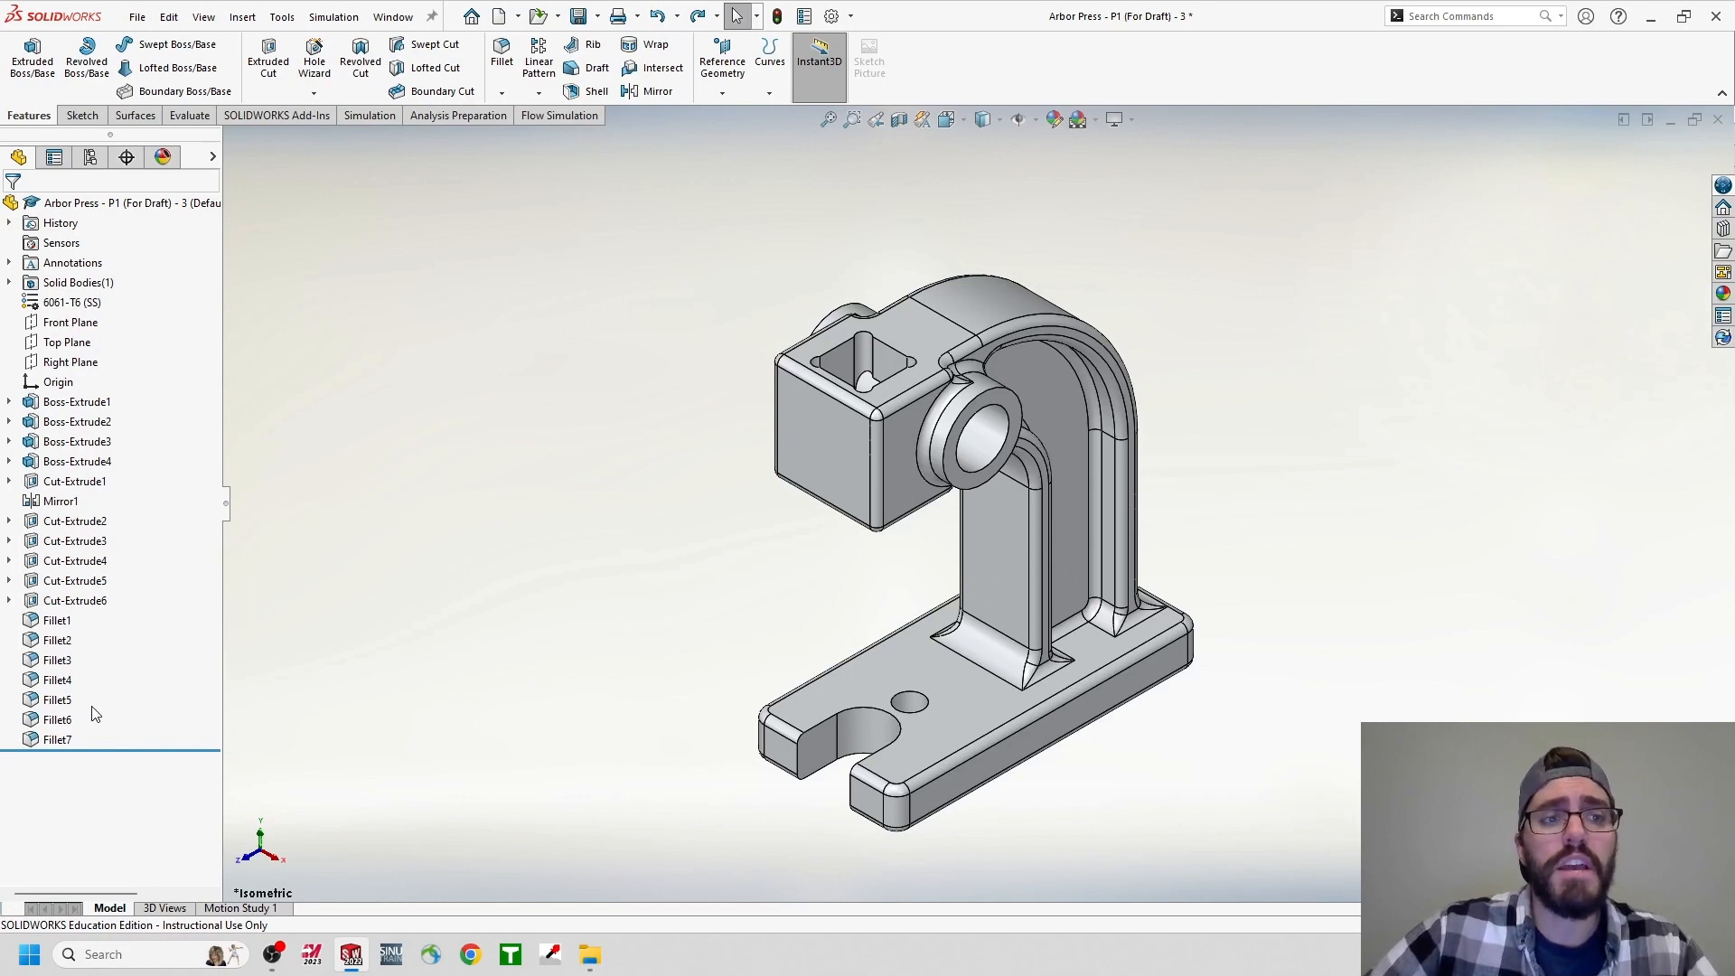
Add a new configuration named "Mold - P2" to the arbor press part.
click(91, 158)
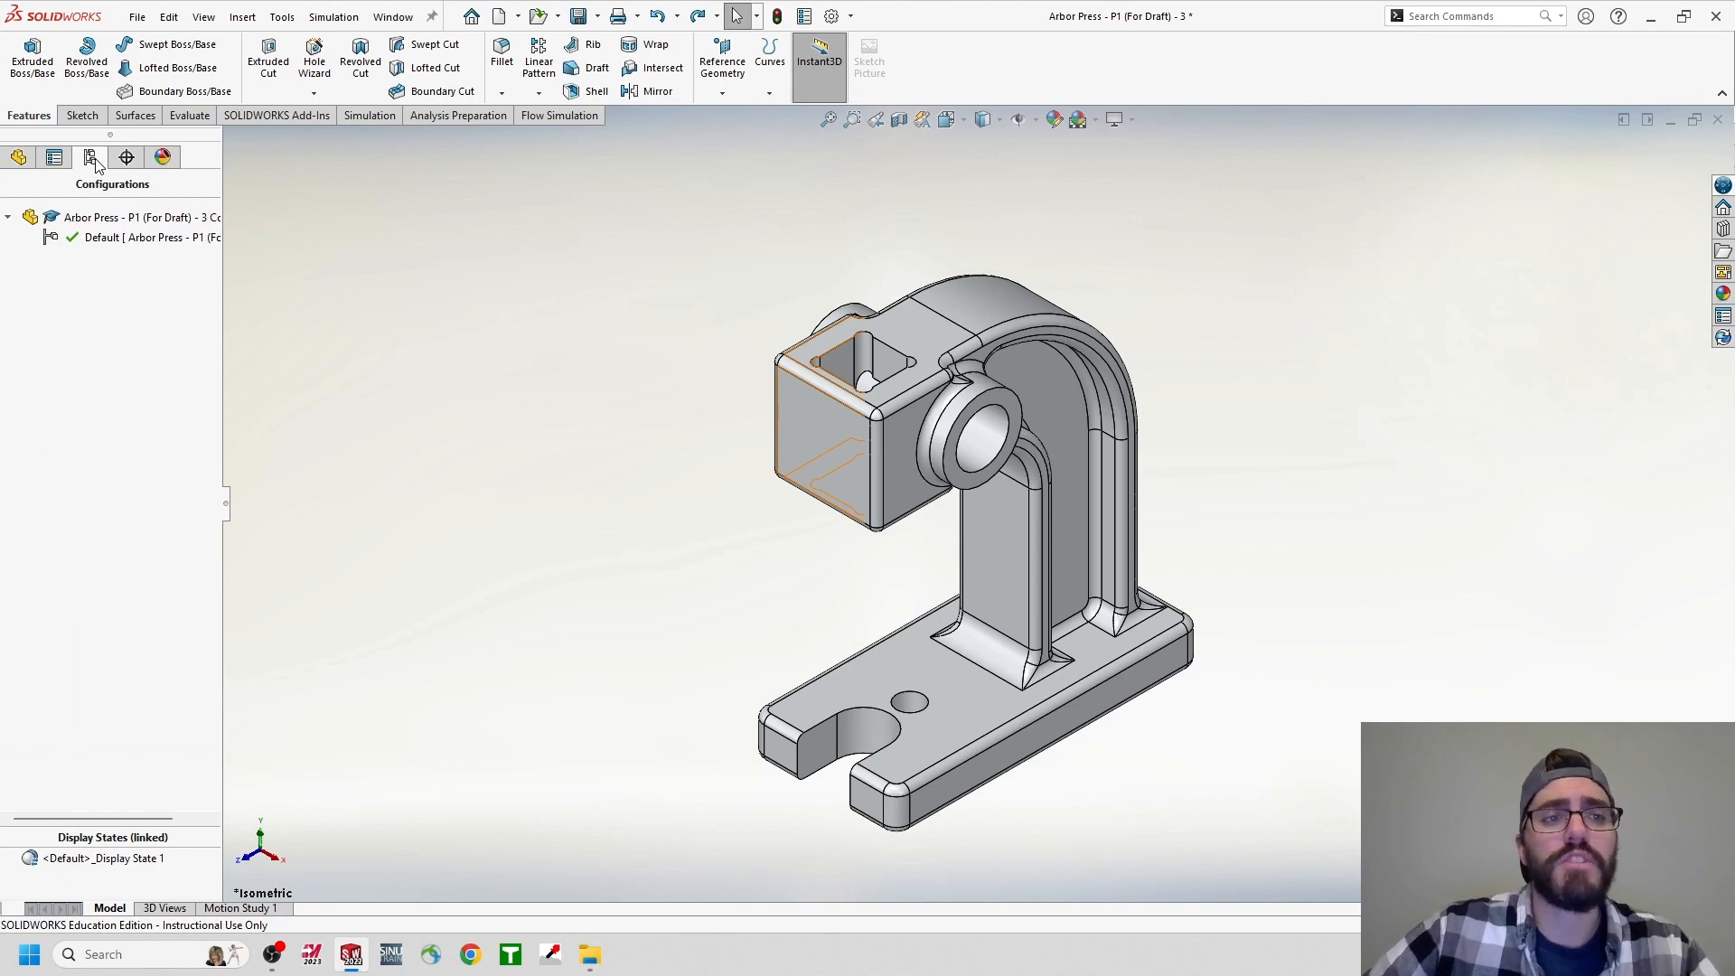
right_click(114, 270)
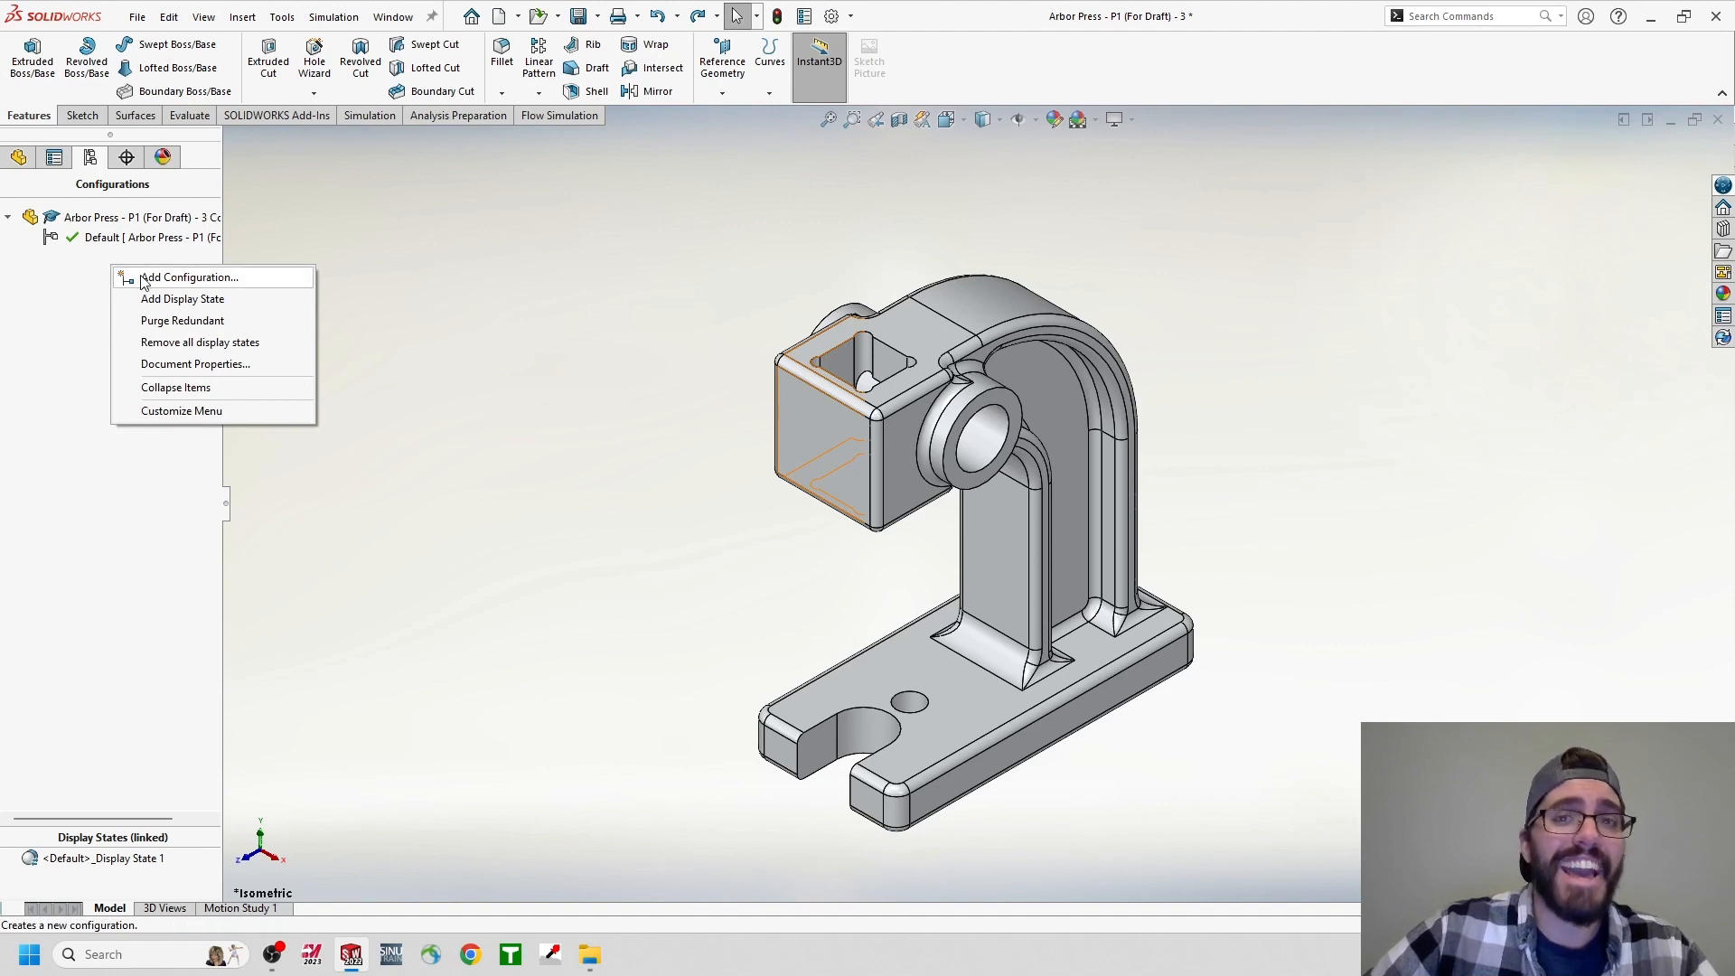
click(143, 277)
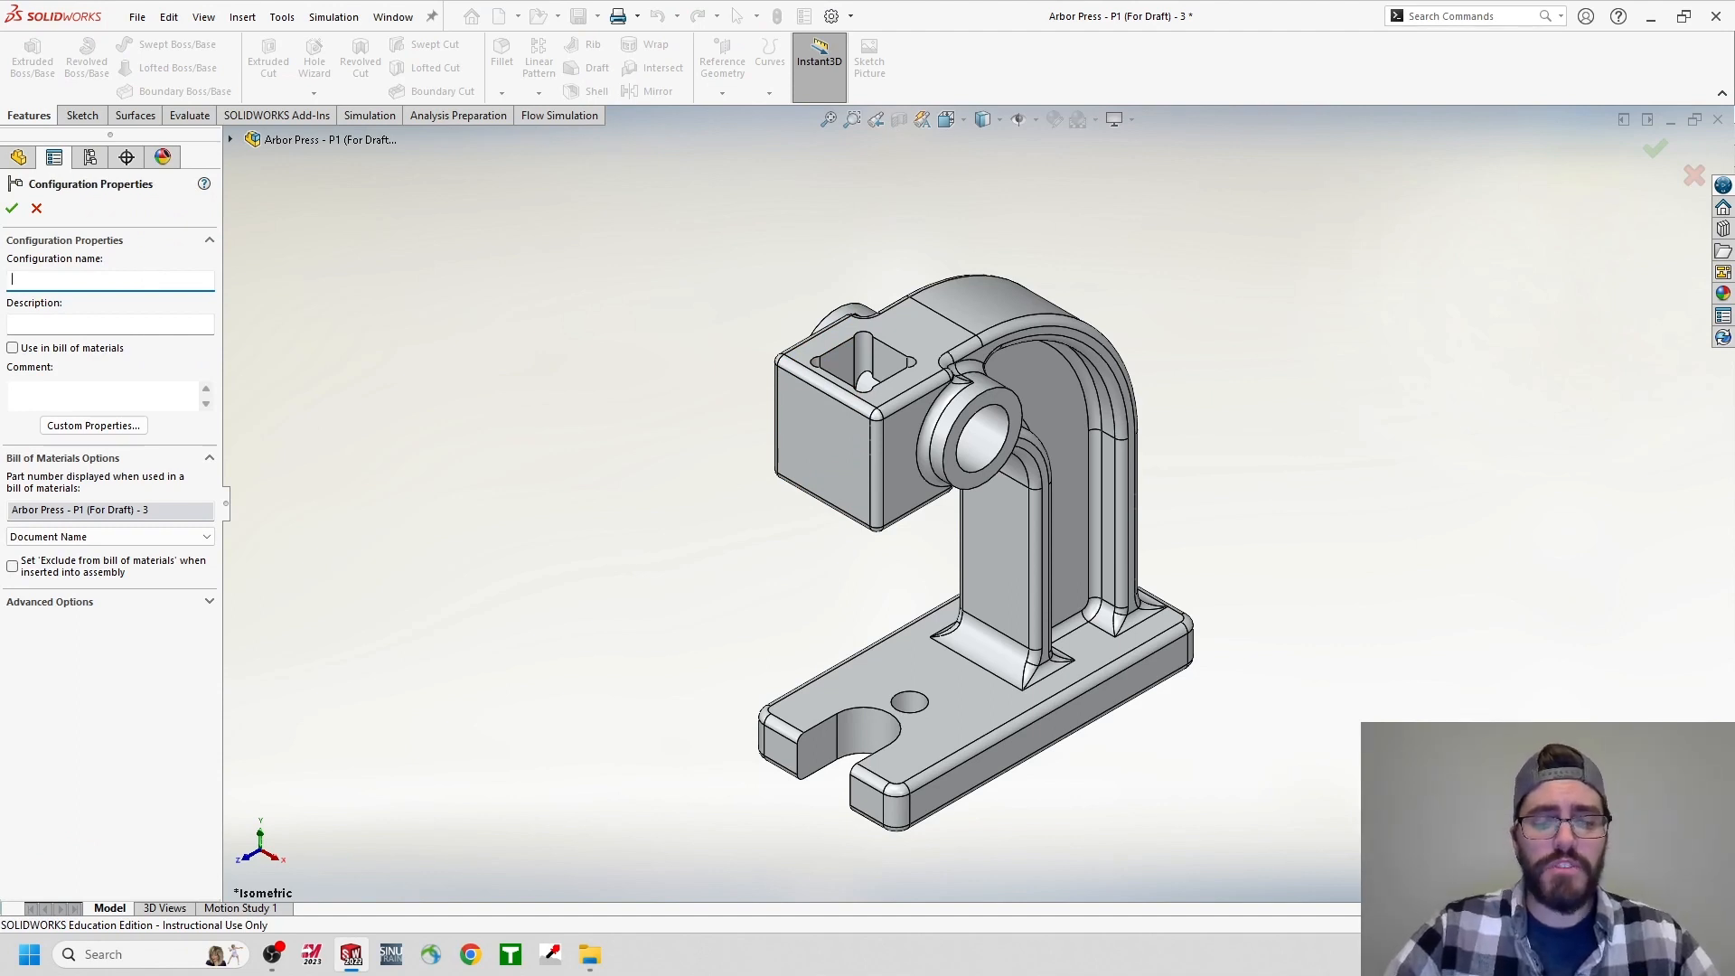
text(Mold - )
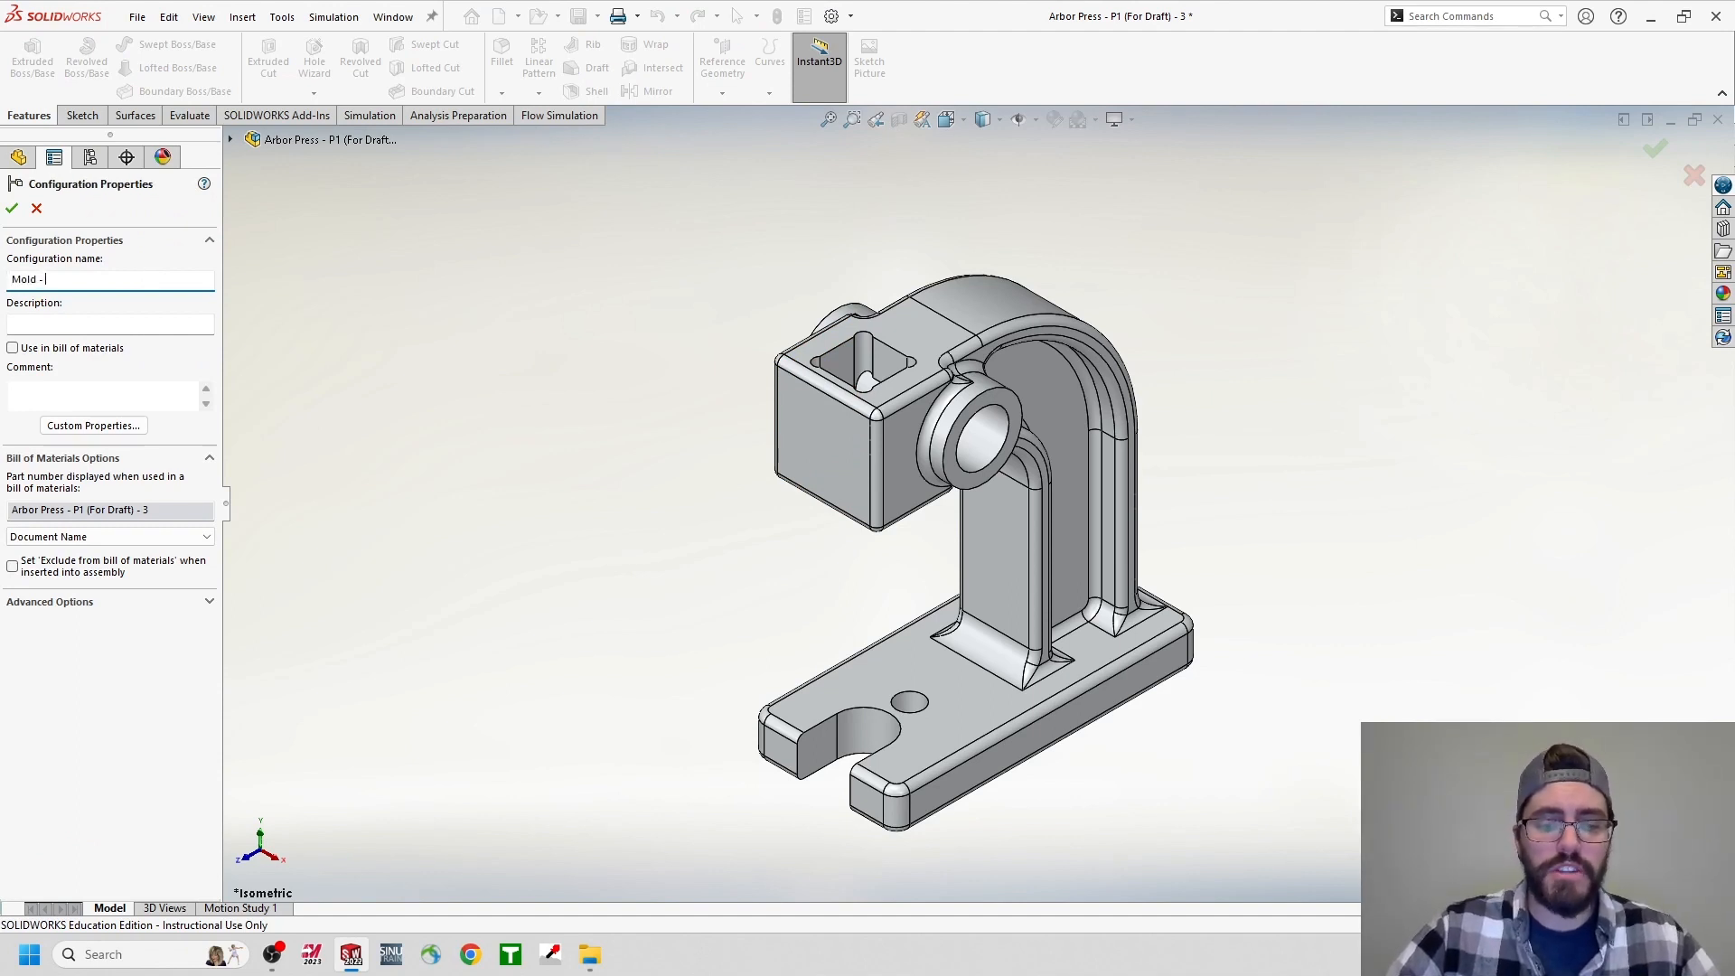
text(P2)
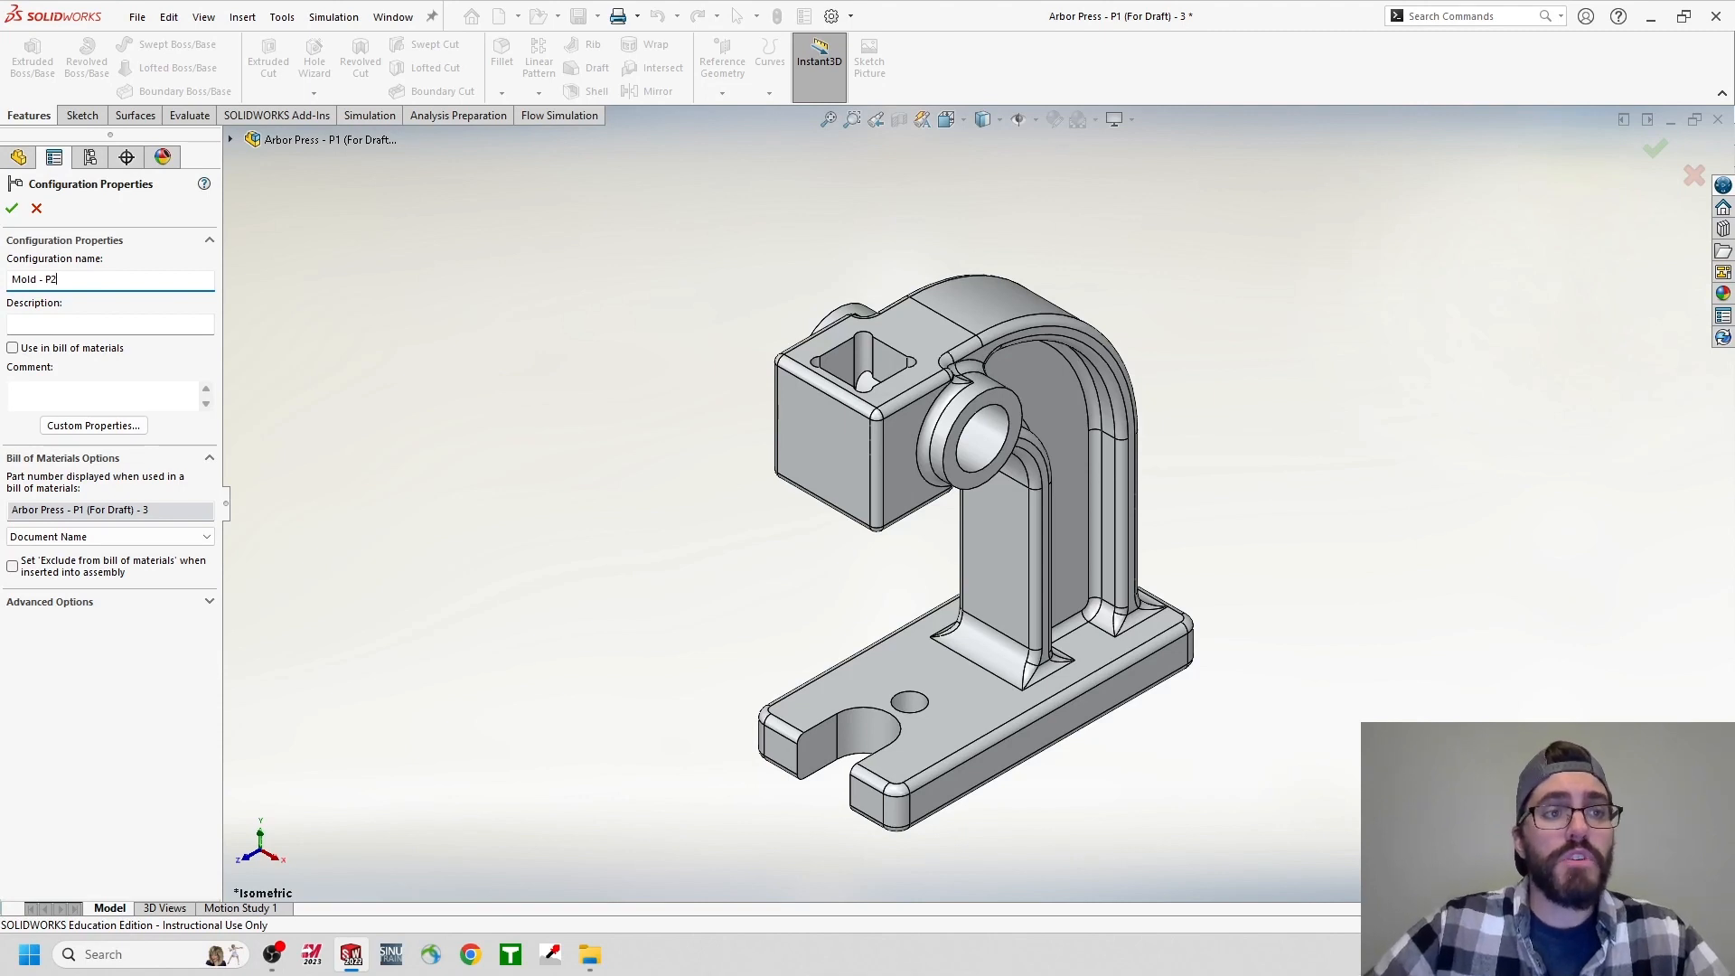
click(12, 209)
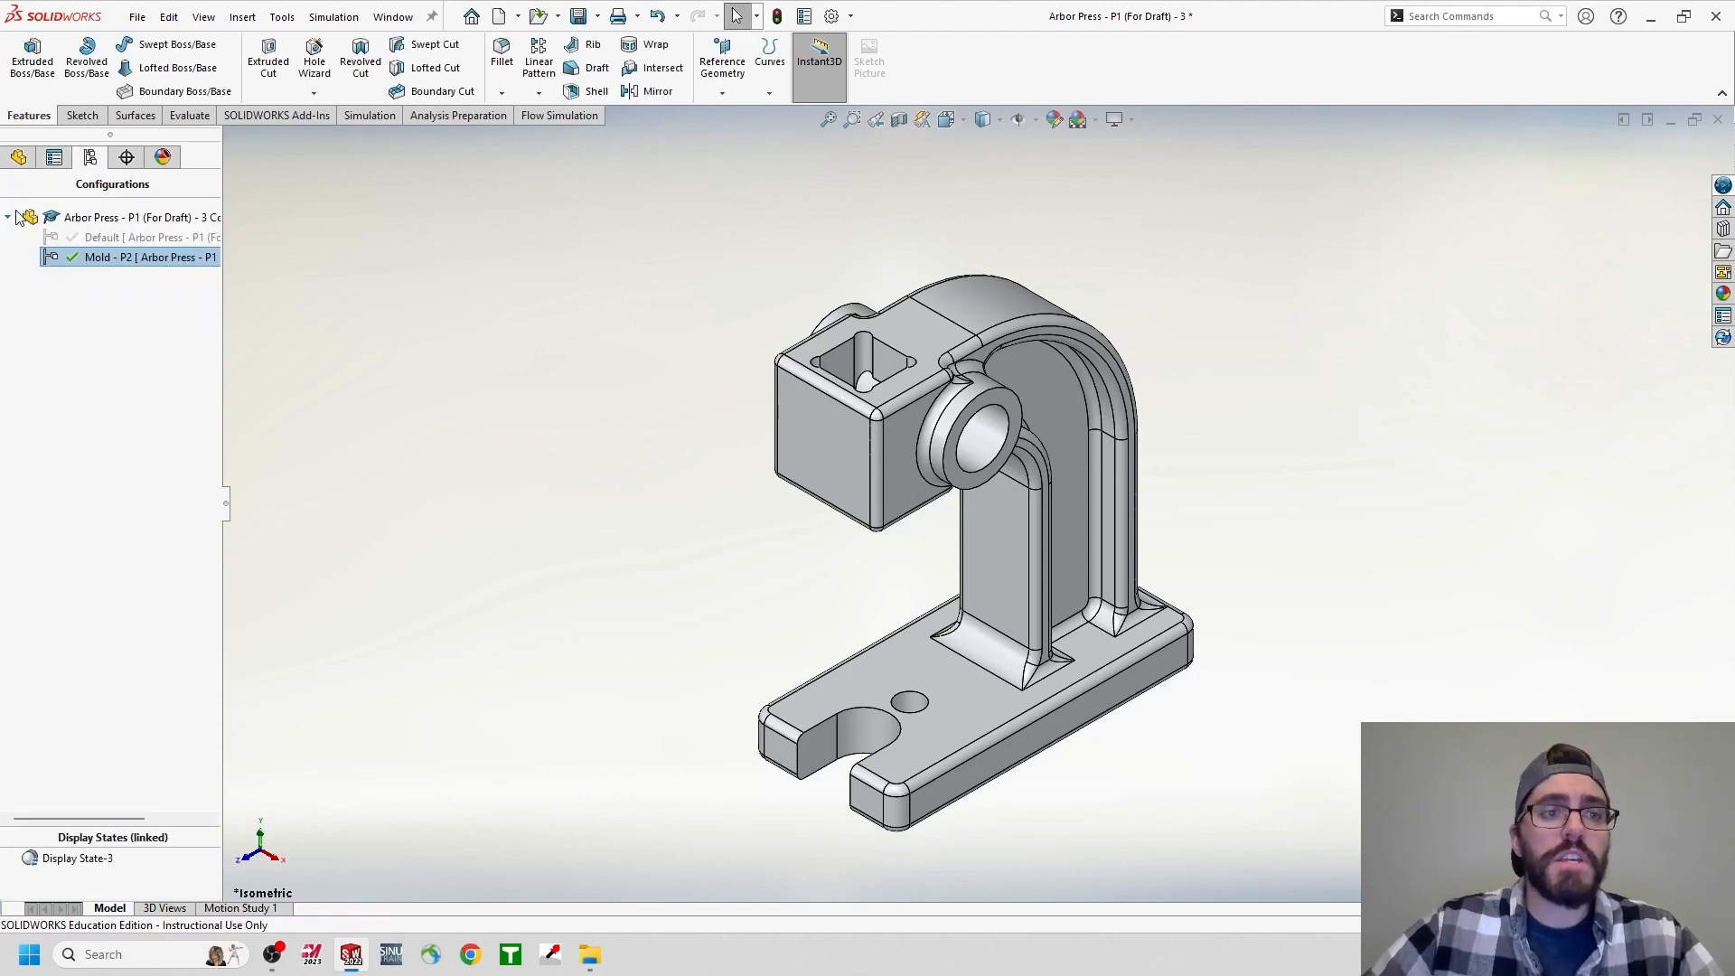
Rename the Default configuration as "Milled - P1" and make Mold - P2 the active configuration.
click(100, 239)
click(99, 238)
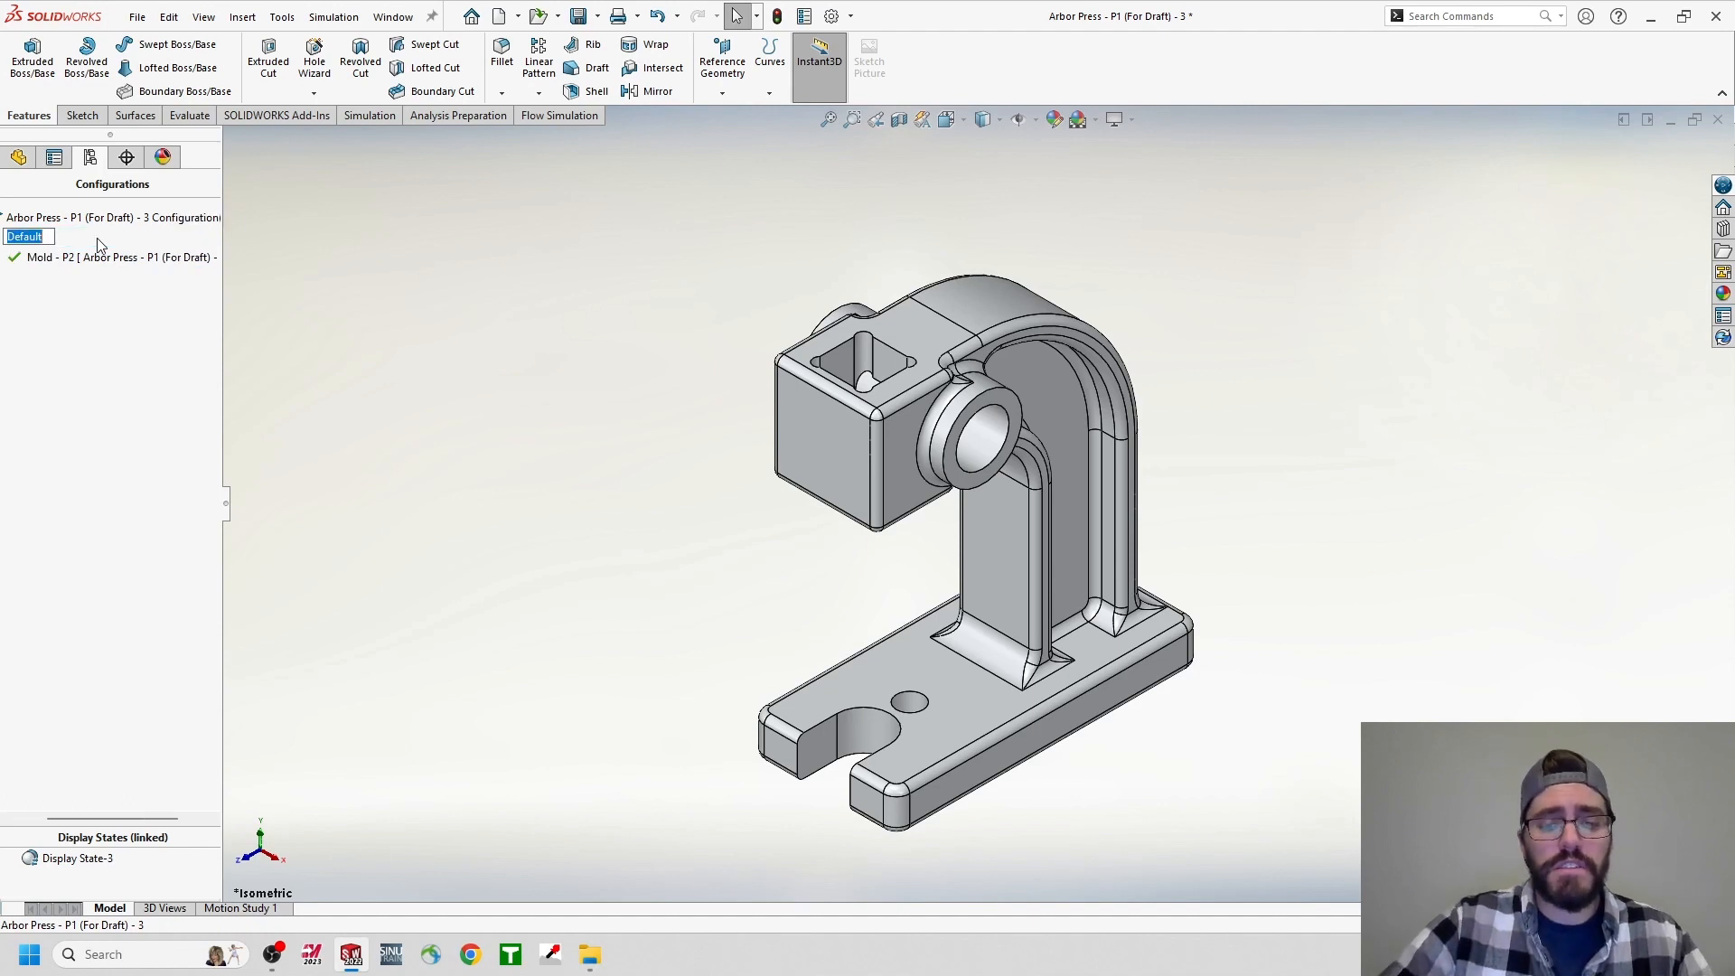
text(Mille)
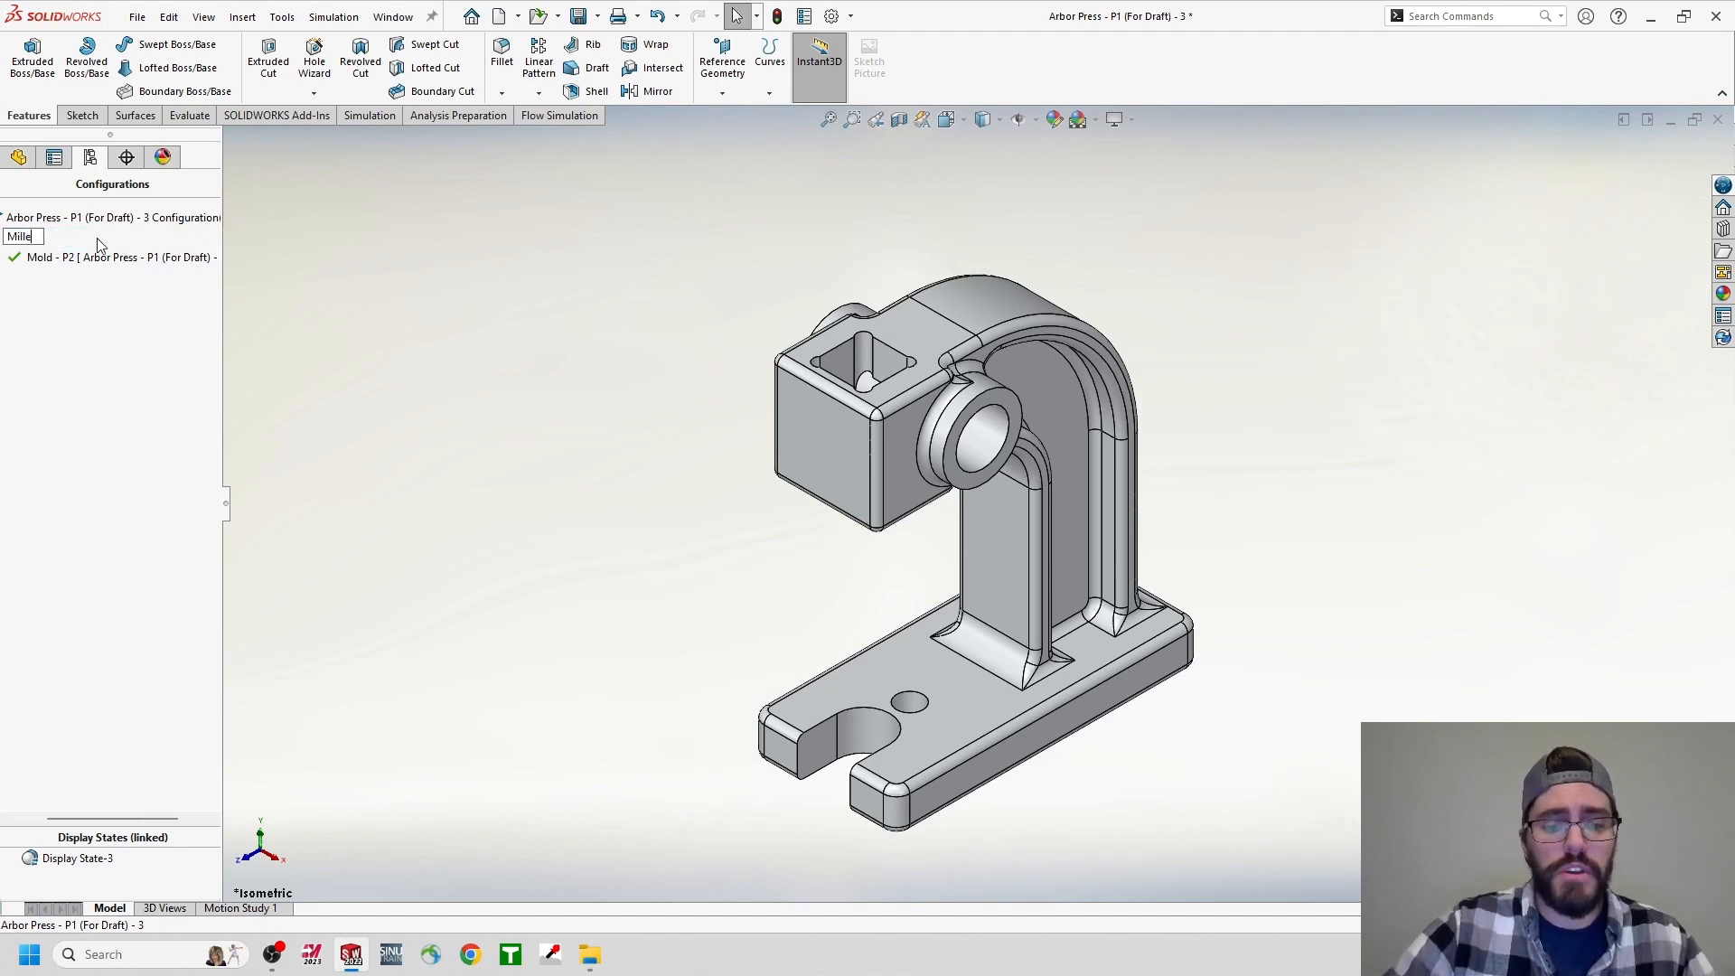
text(d - P1)
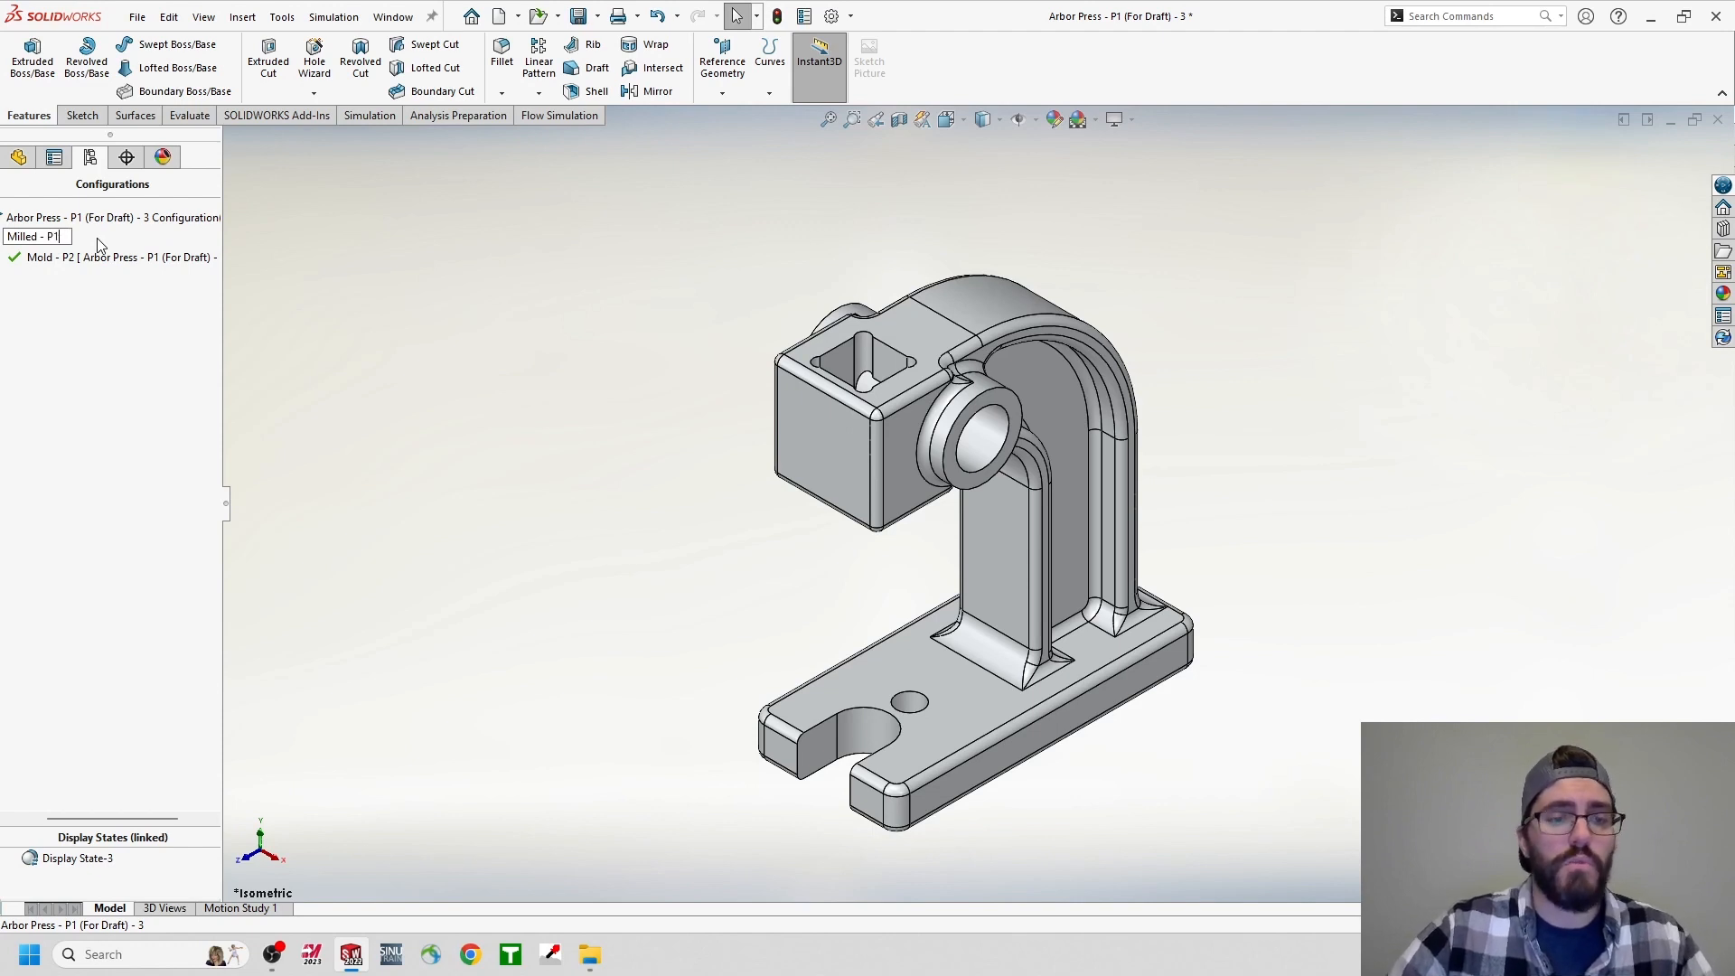
key(Return)
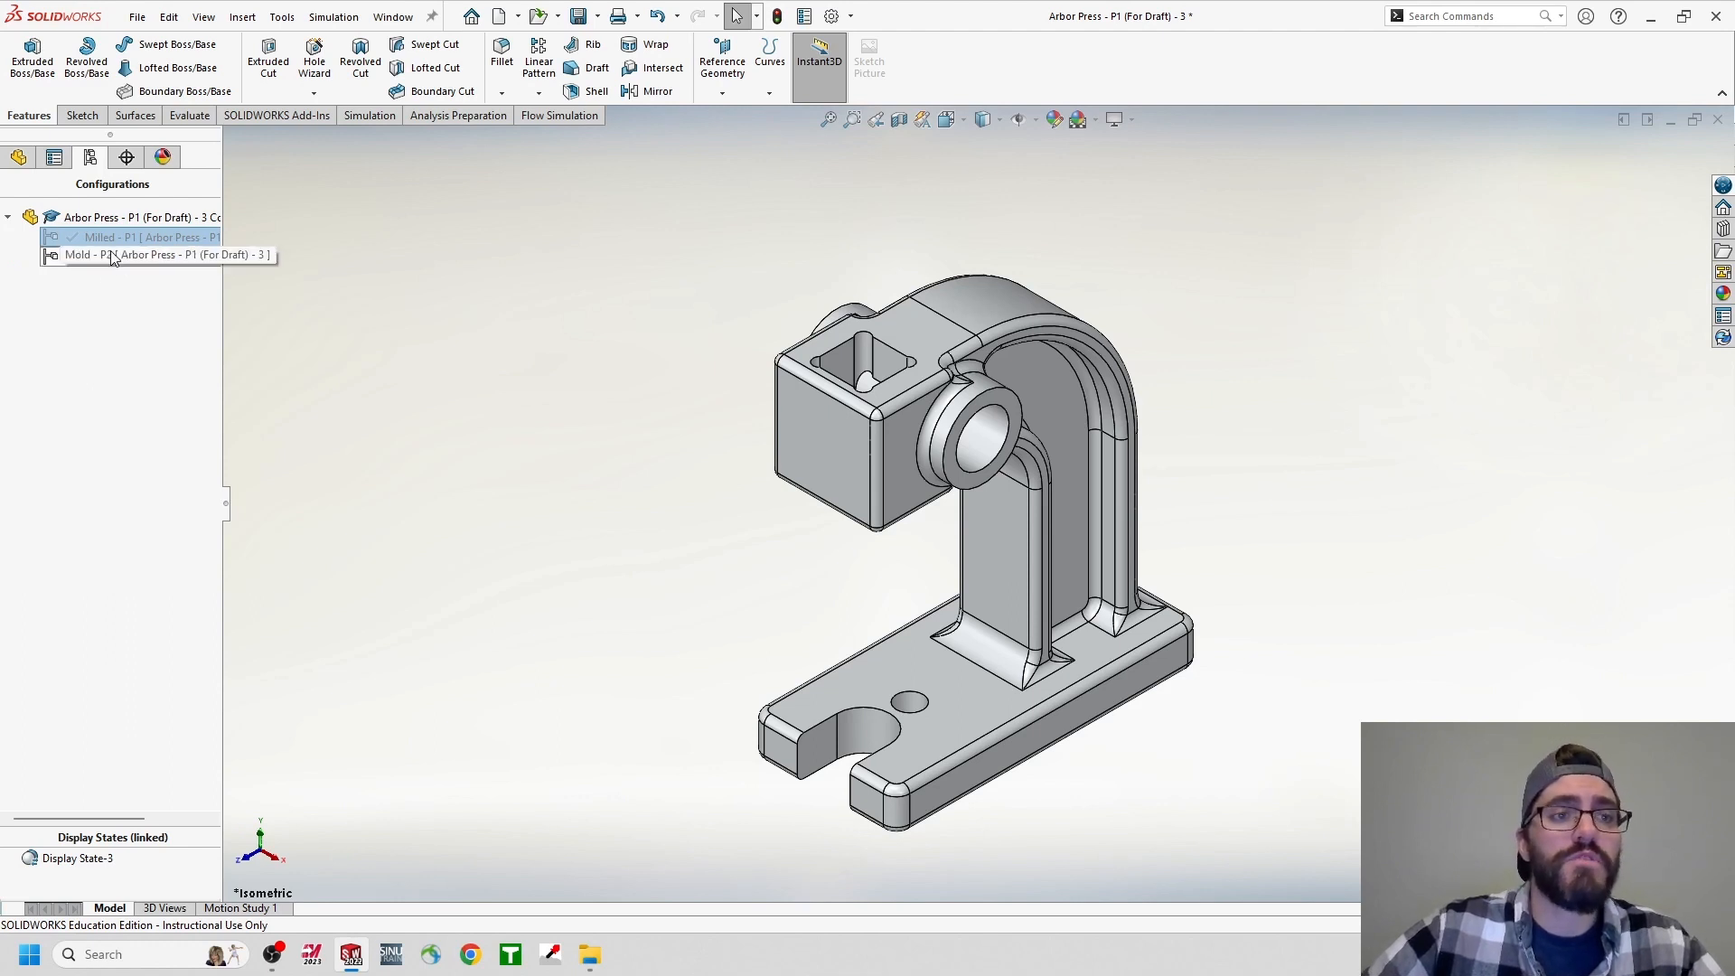
double_click(116, 256)
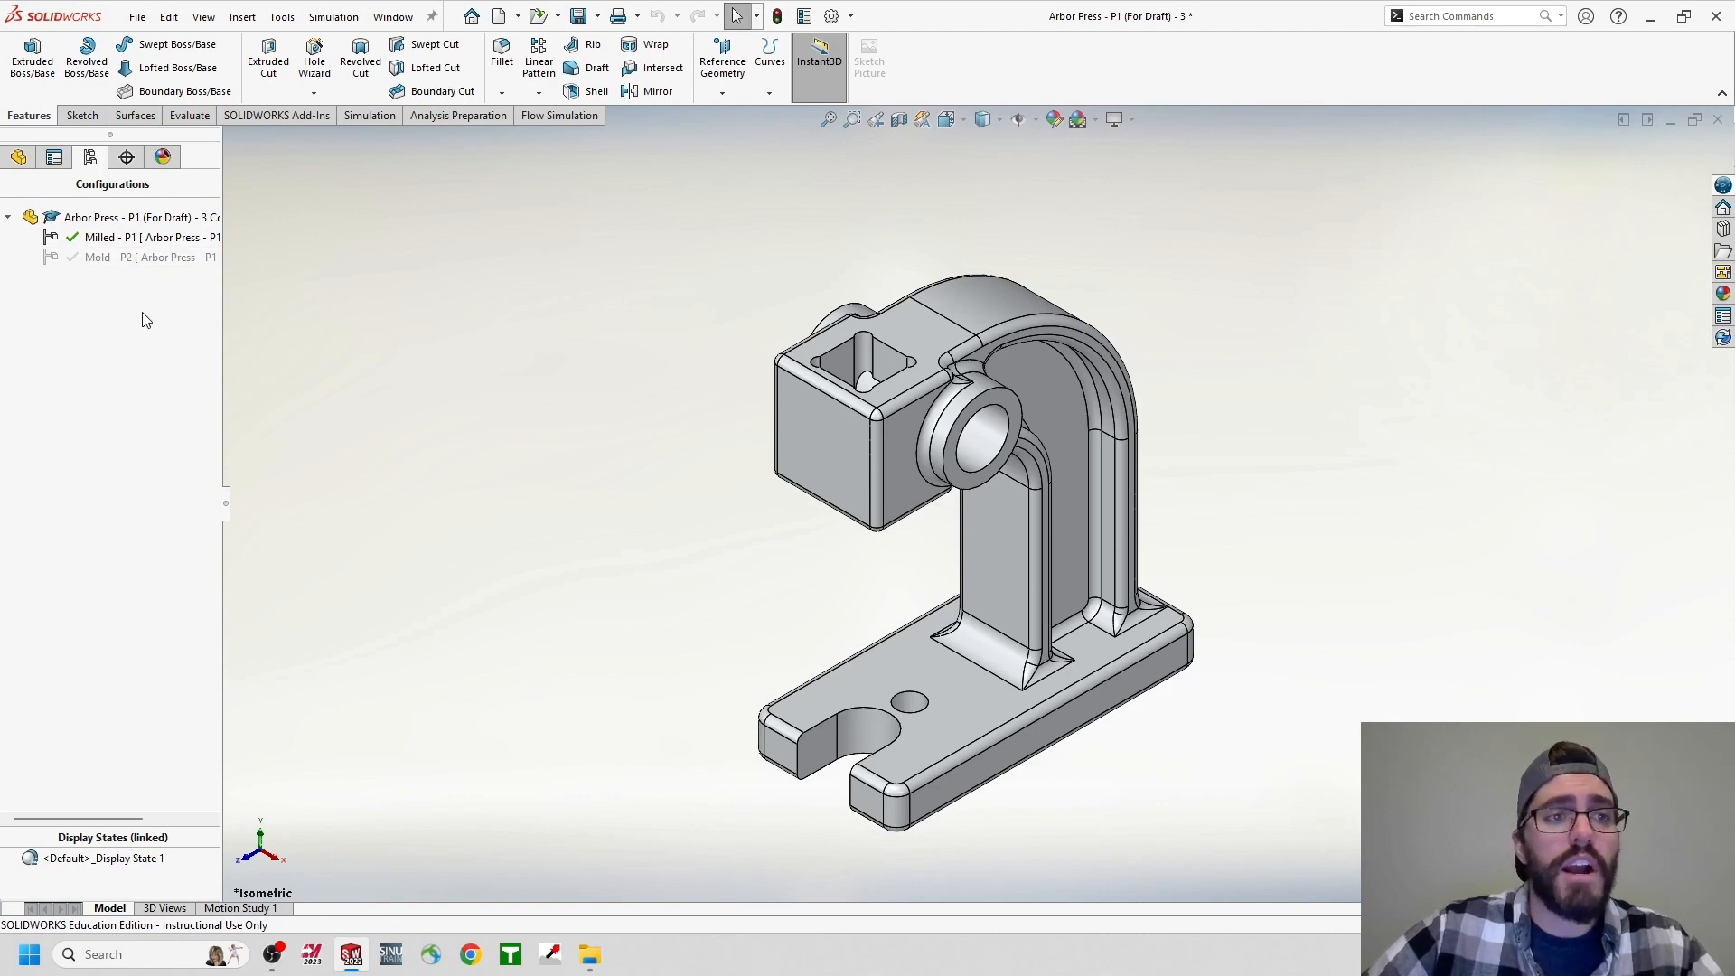
double_click(99, 257)
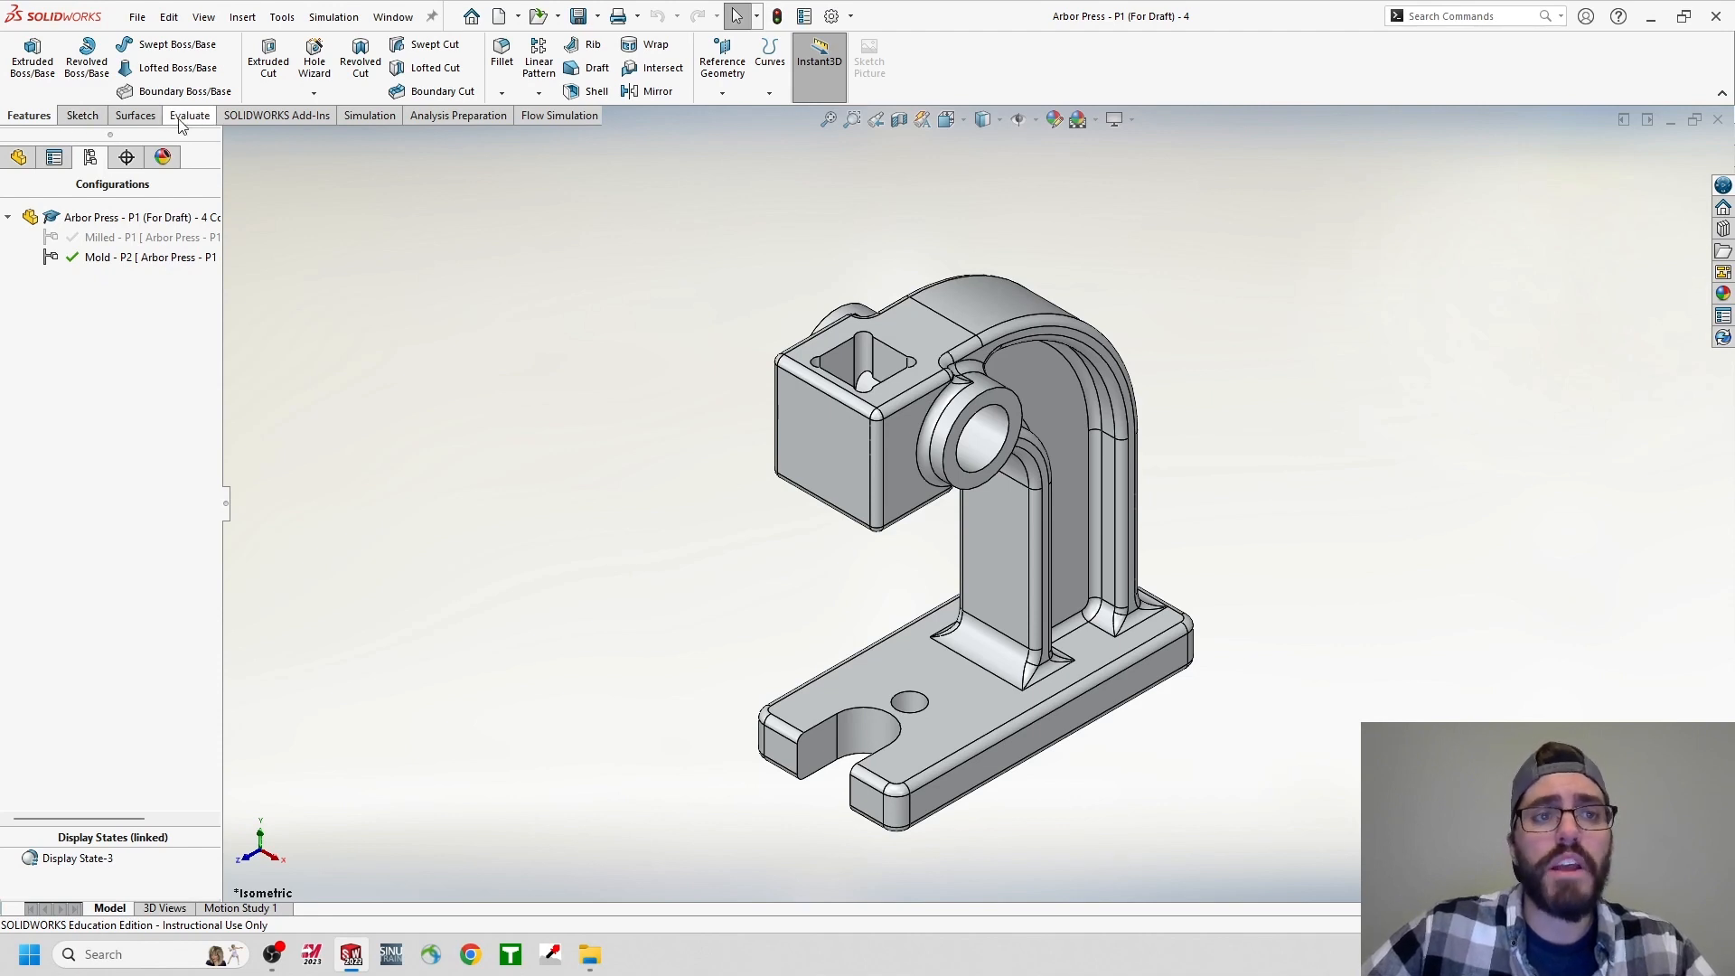
Add the Mold Tools command set to the CommandManager and display its commands.
right_click(265, 120)
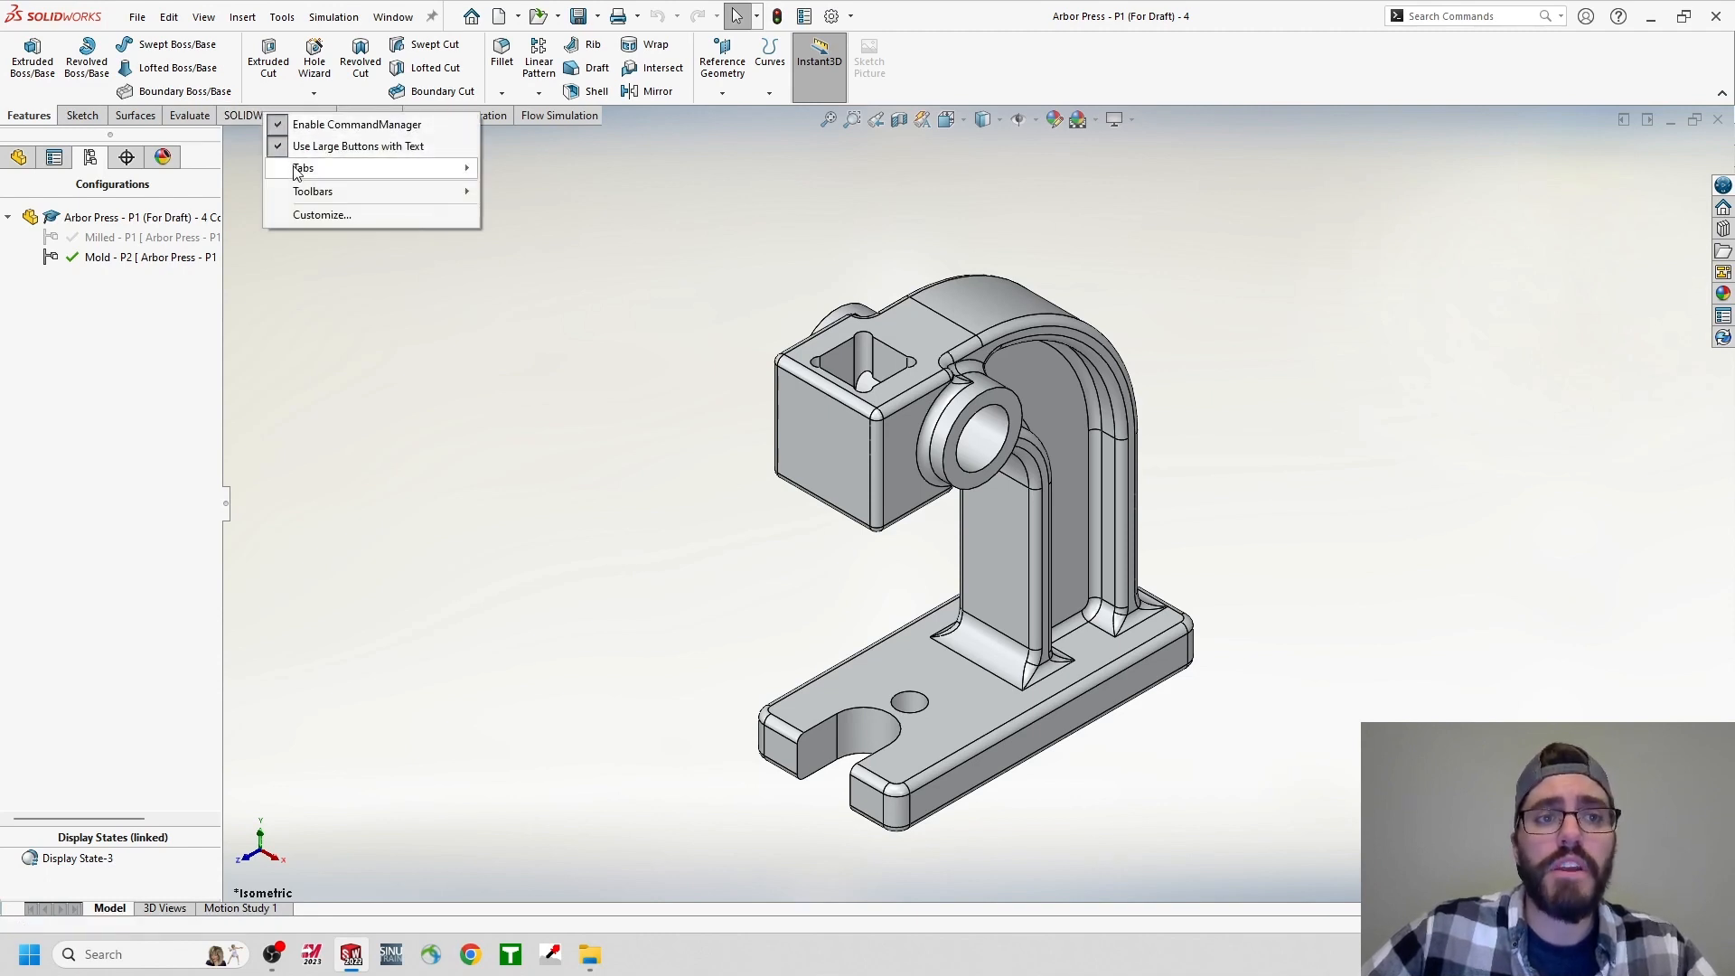
mouse_move(297, 170)
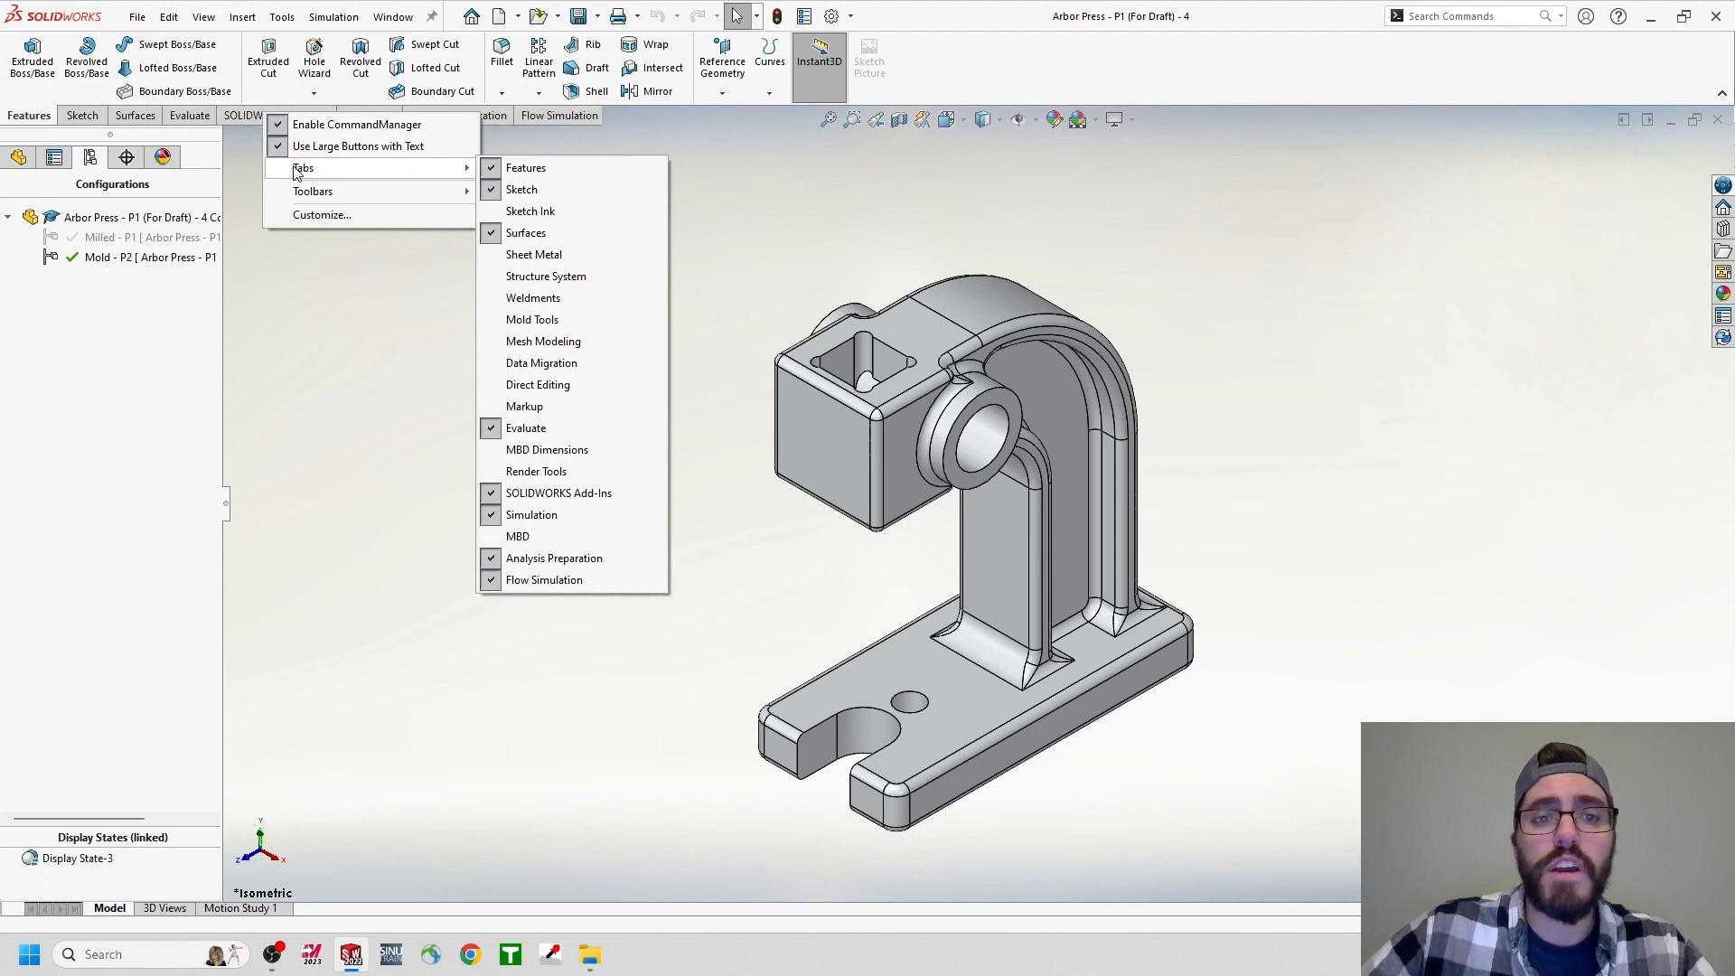
click(542, 325)
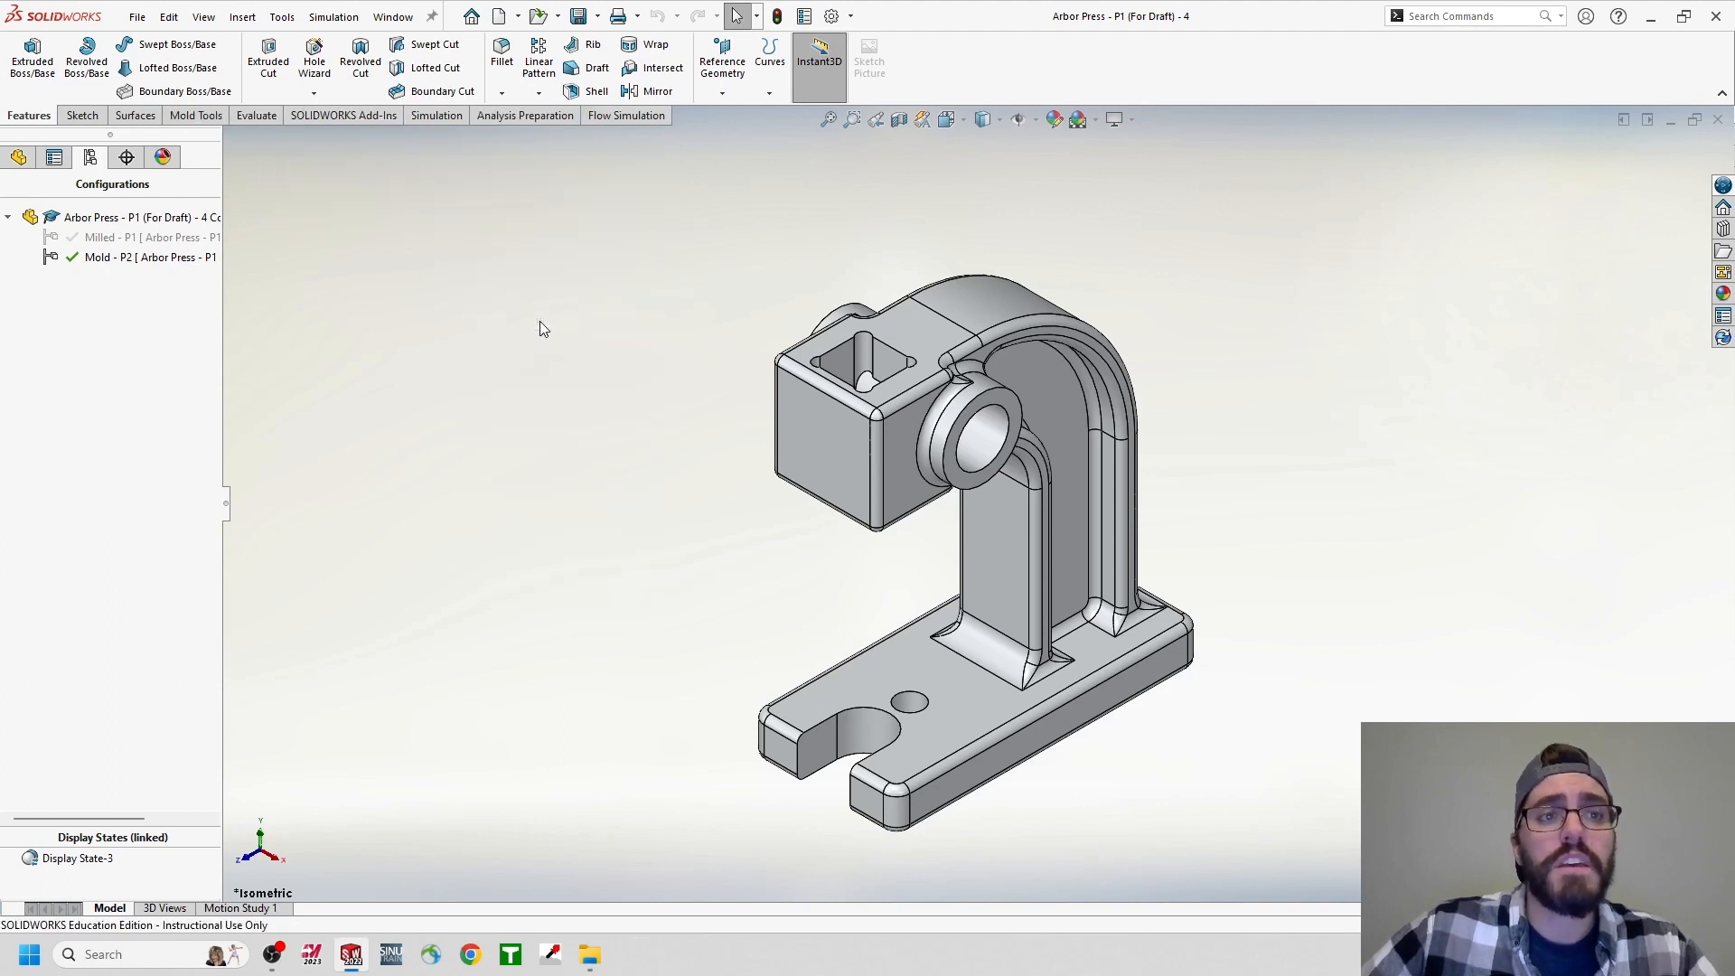
click(194, 116)
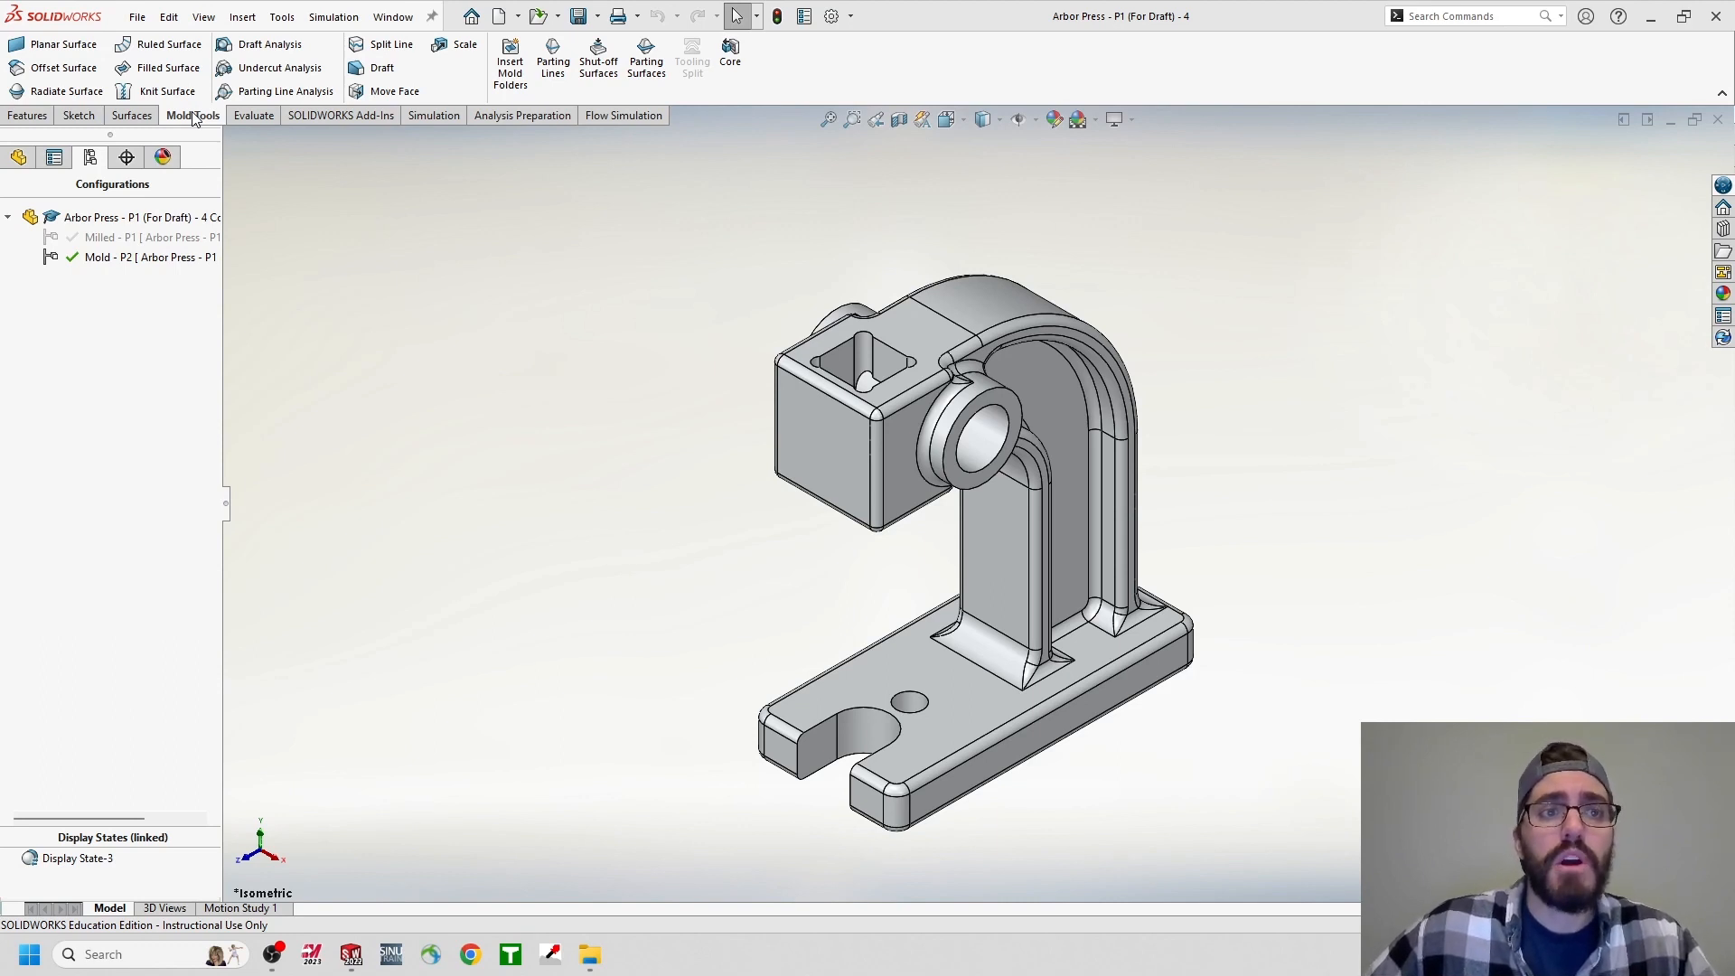
Run a Draft Analysis at 3 degrees with the Right Plane as the direction of pull and examine the face colours.
click(252, 54)
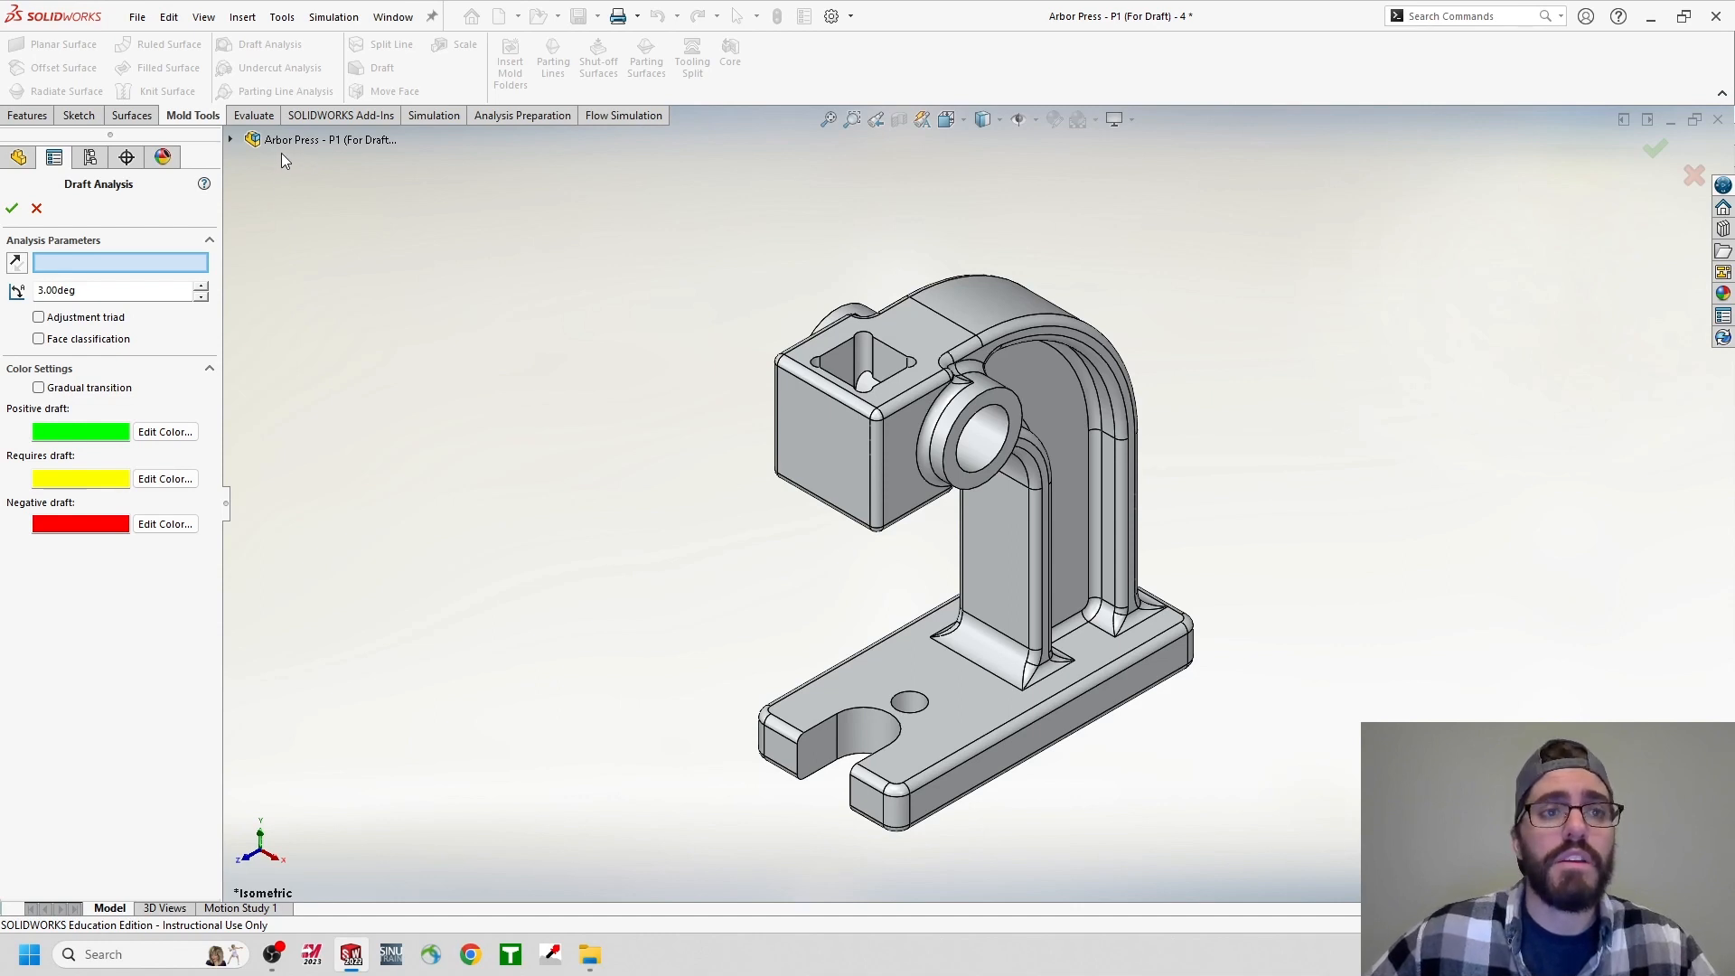
click(230, 141)
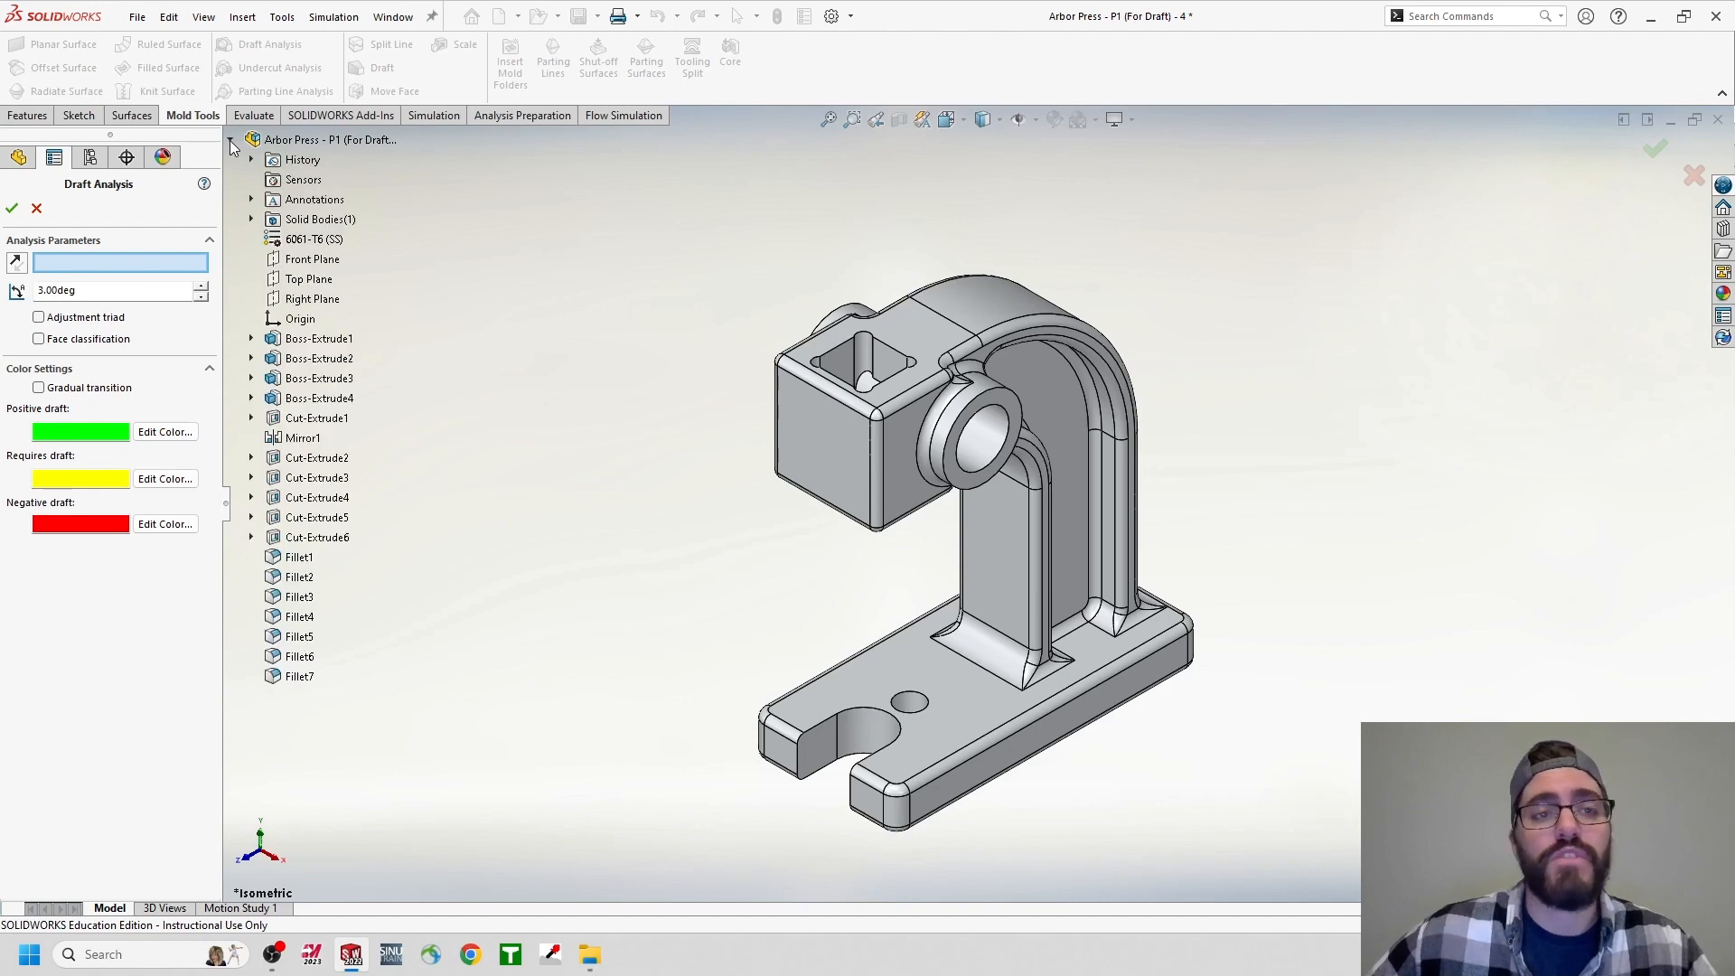
click(298, 299)
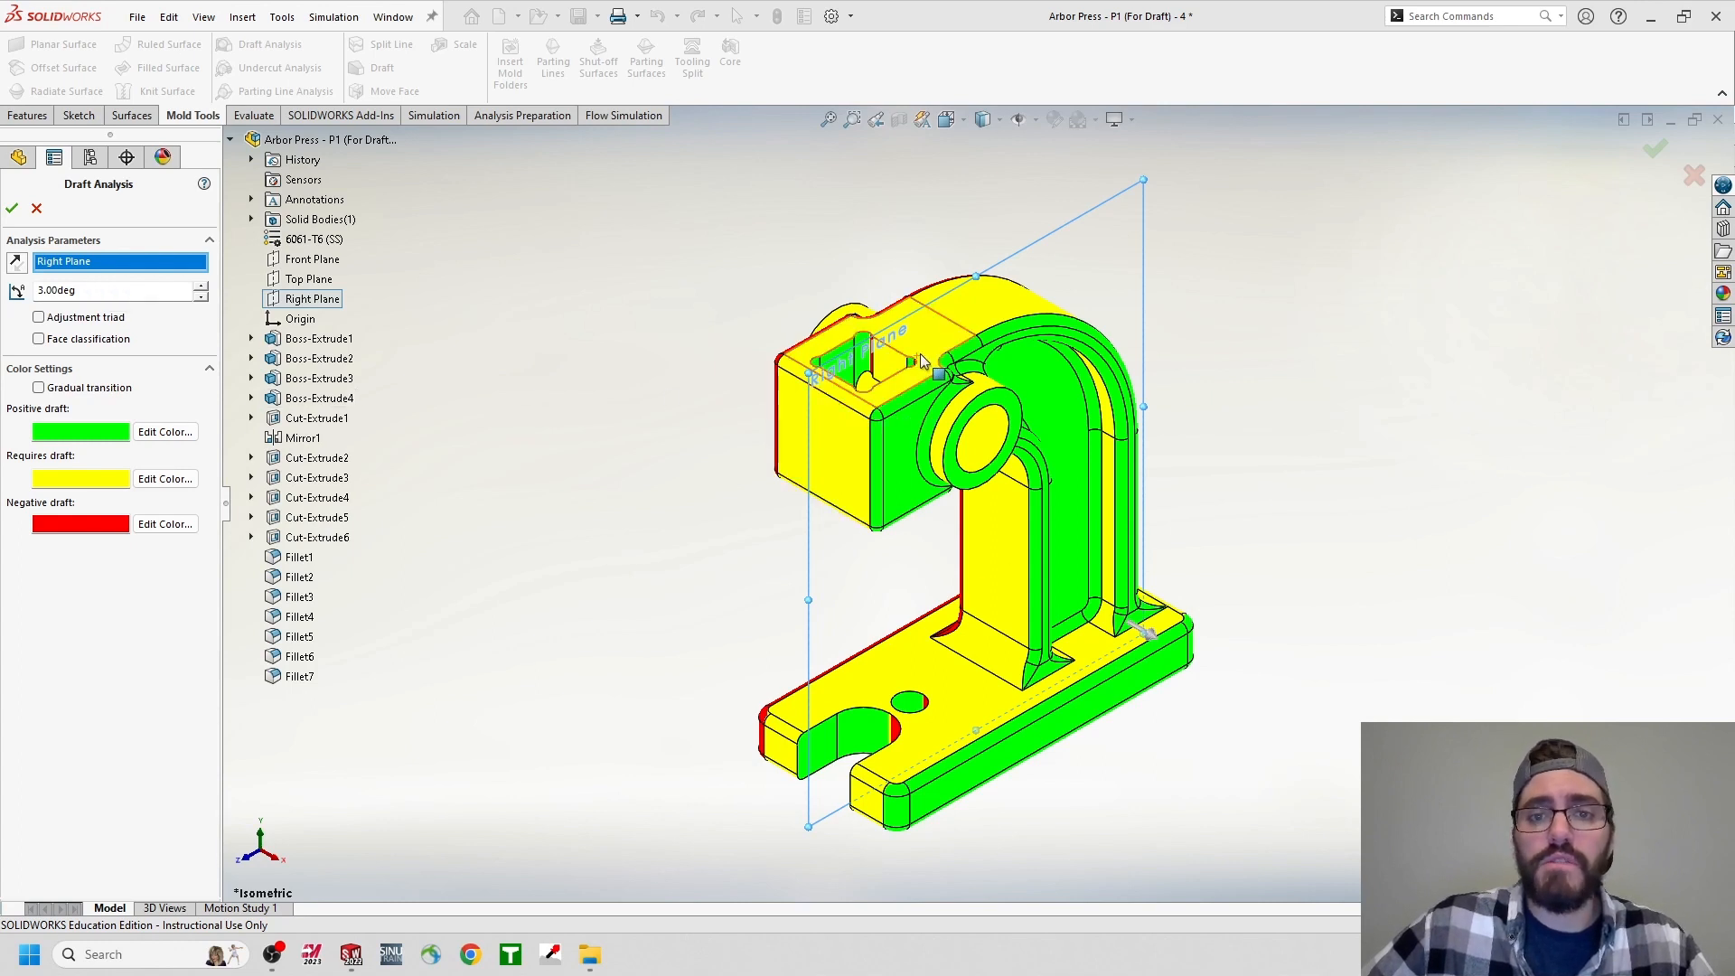
mouse_move(925, 623)
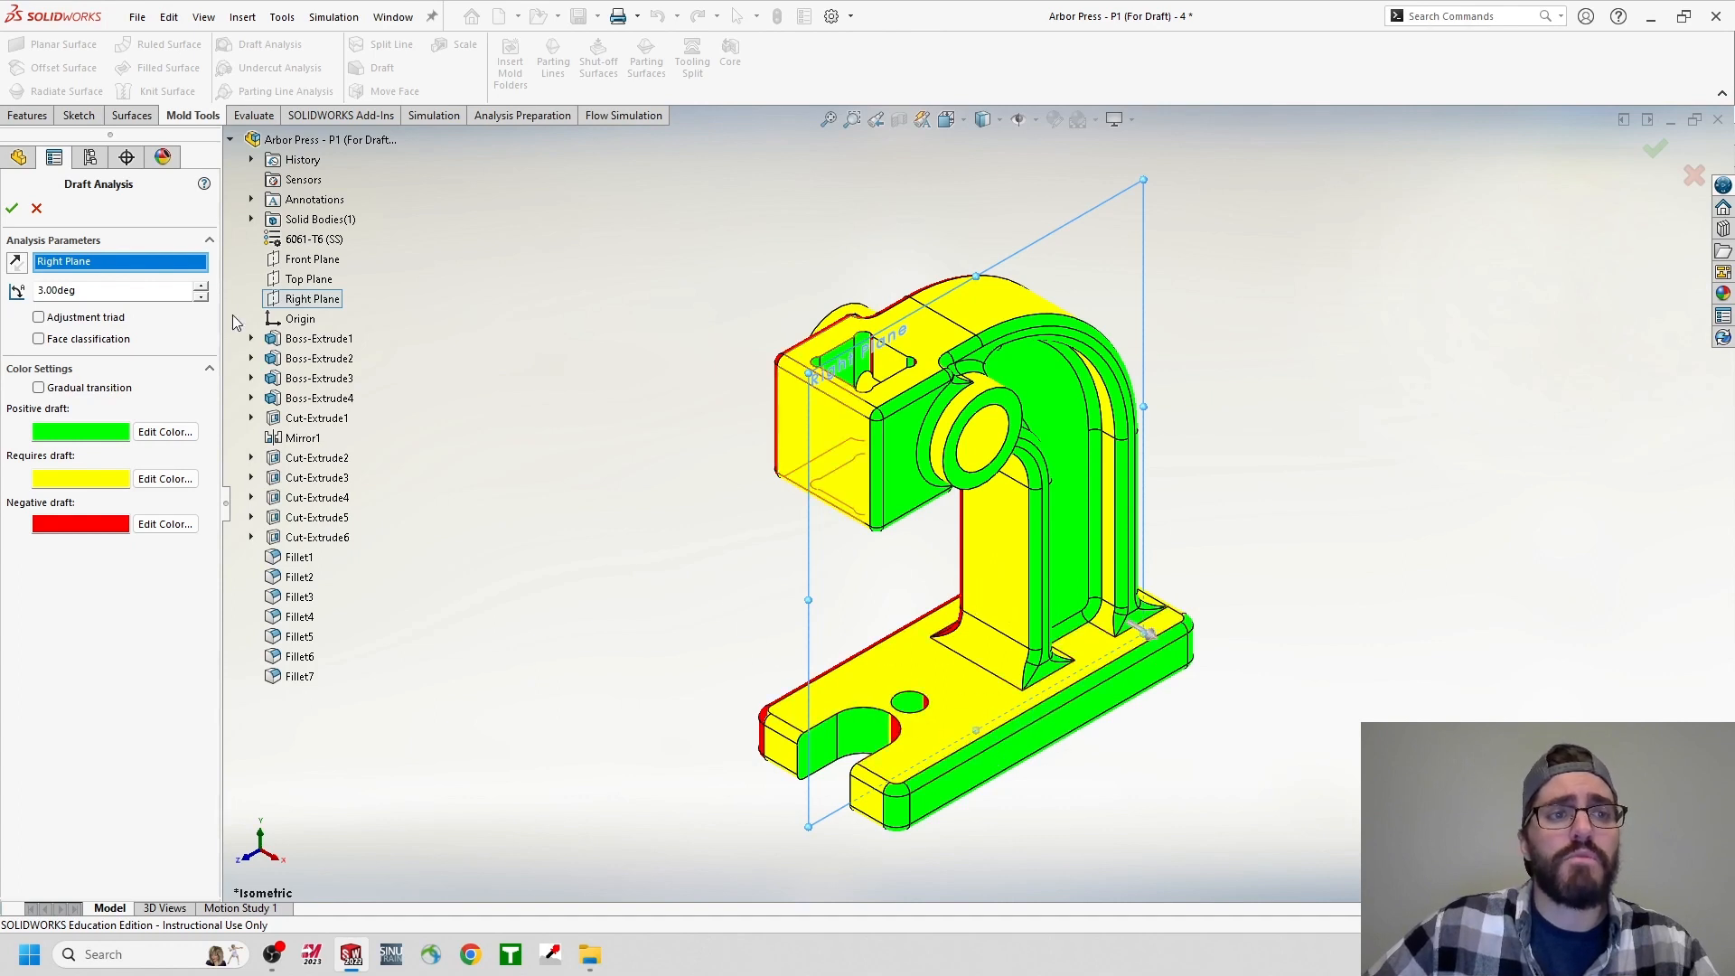
Compare the draft analysis at 0 degrees and at 3 degrees, and close it without keeping the results.
double_click(103, 286)
text(0)
key(Return)
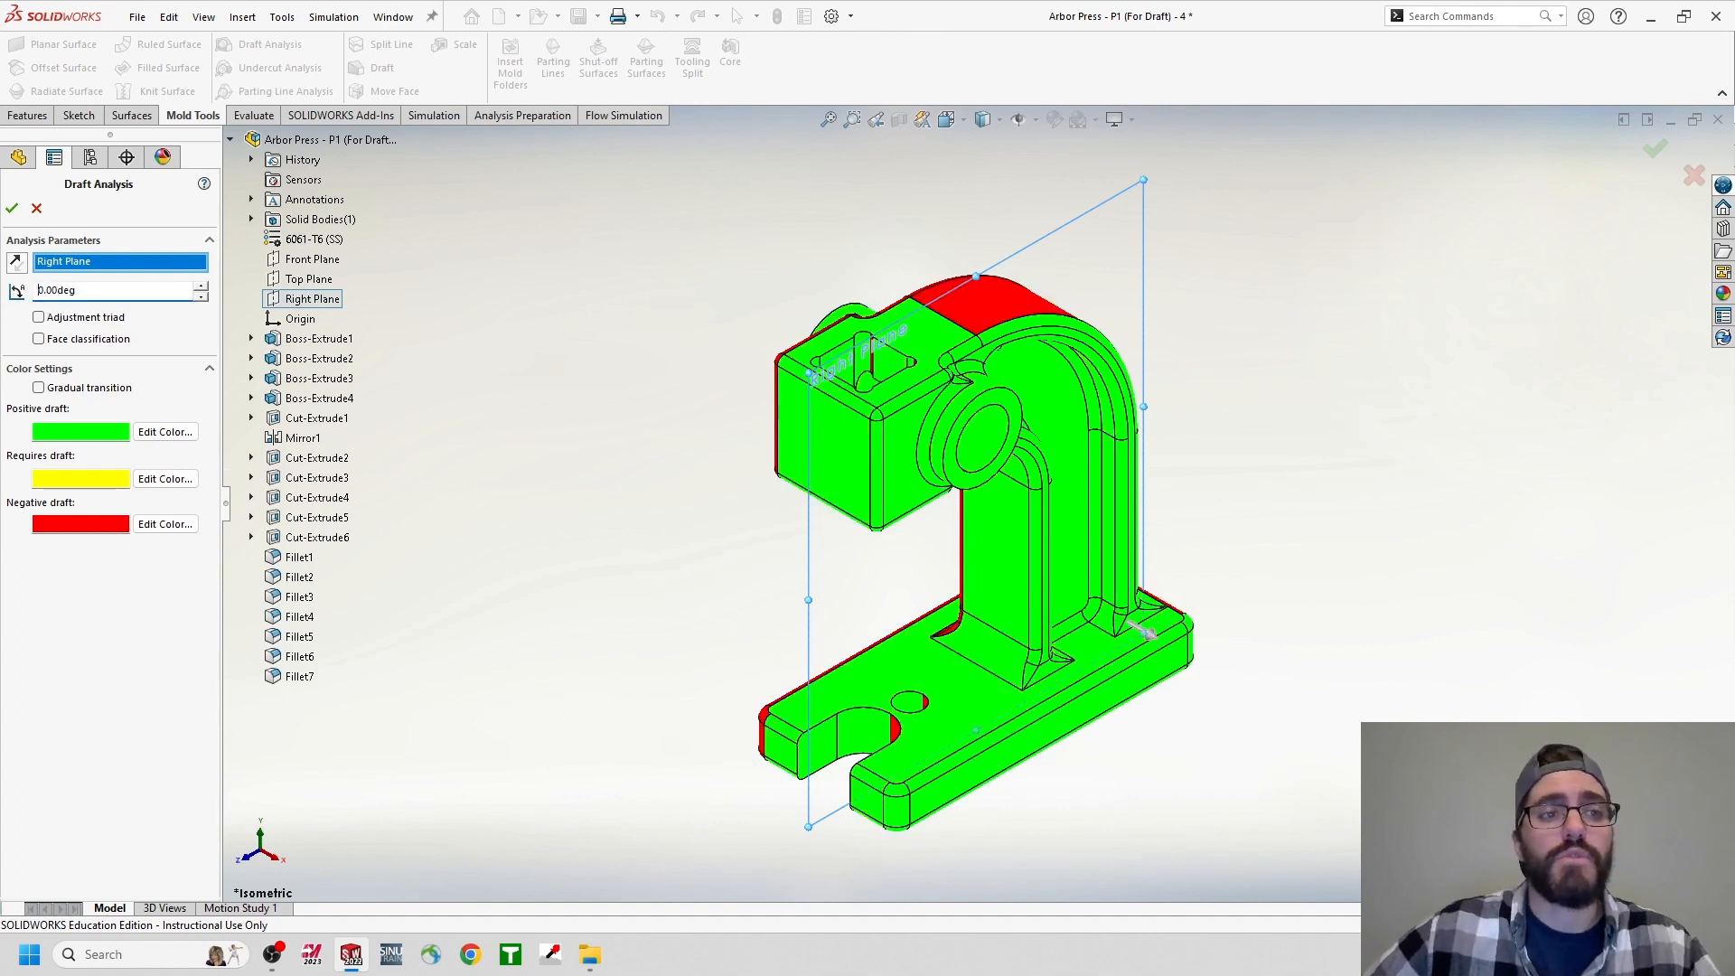
double_click(87, 289)
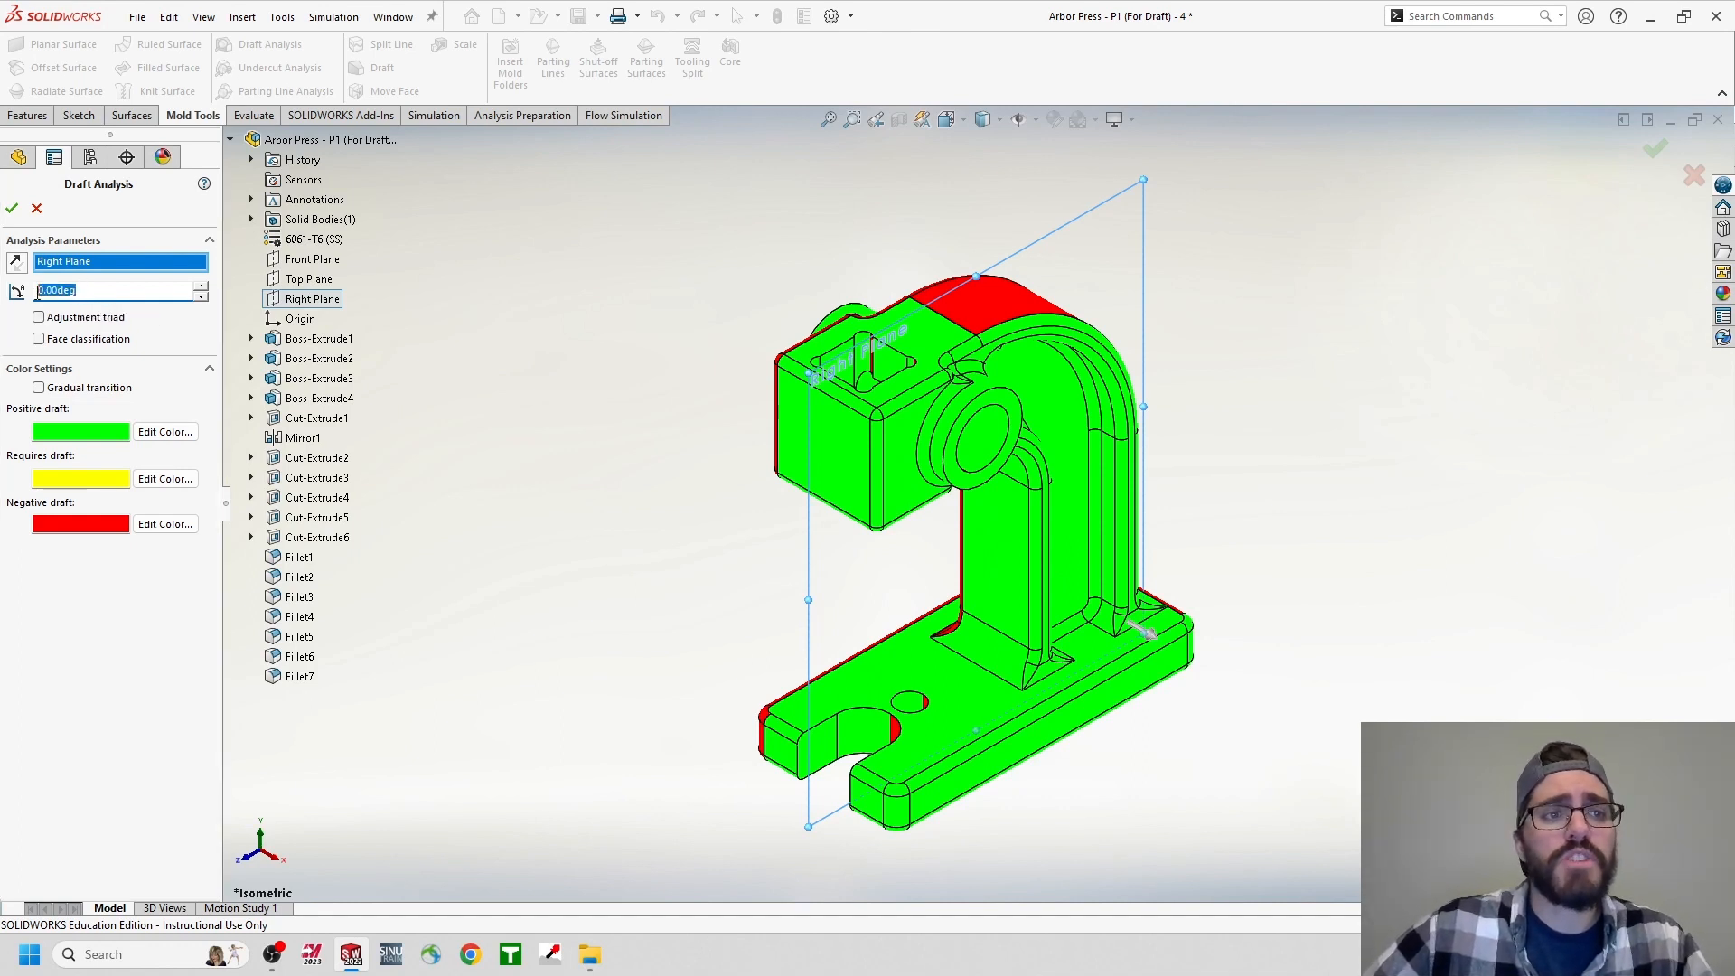
text(3)
key(Return)
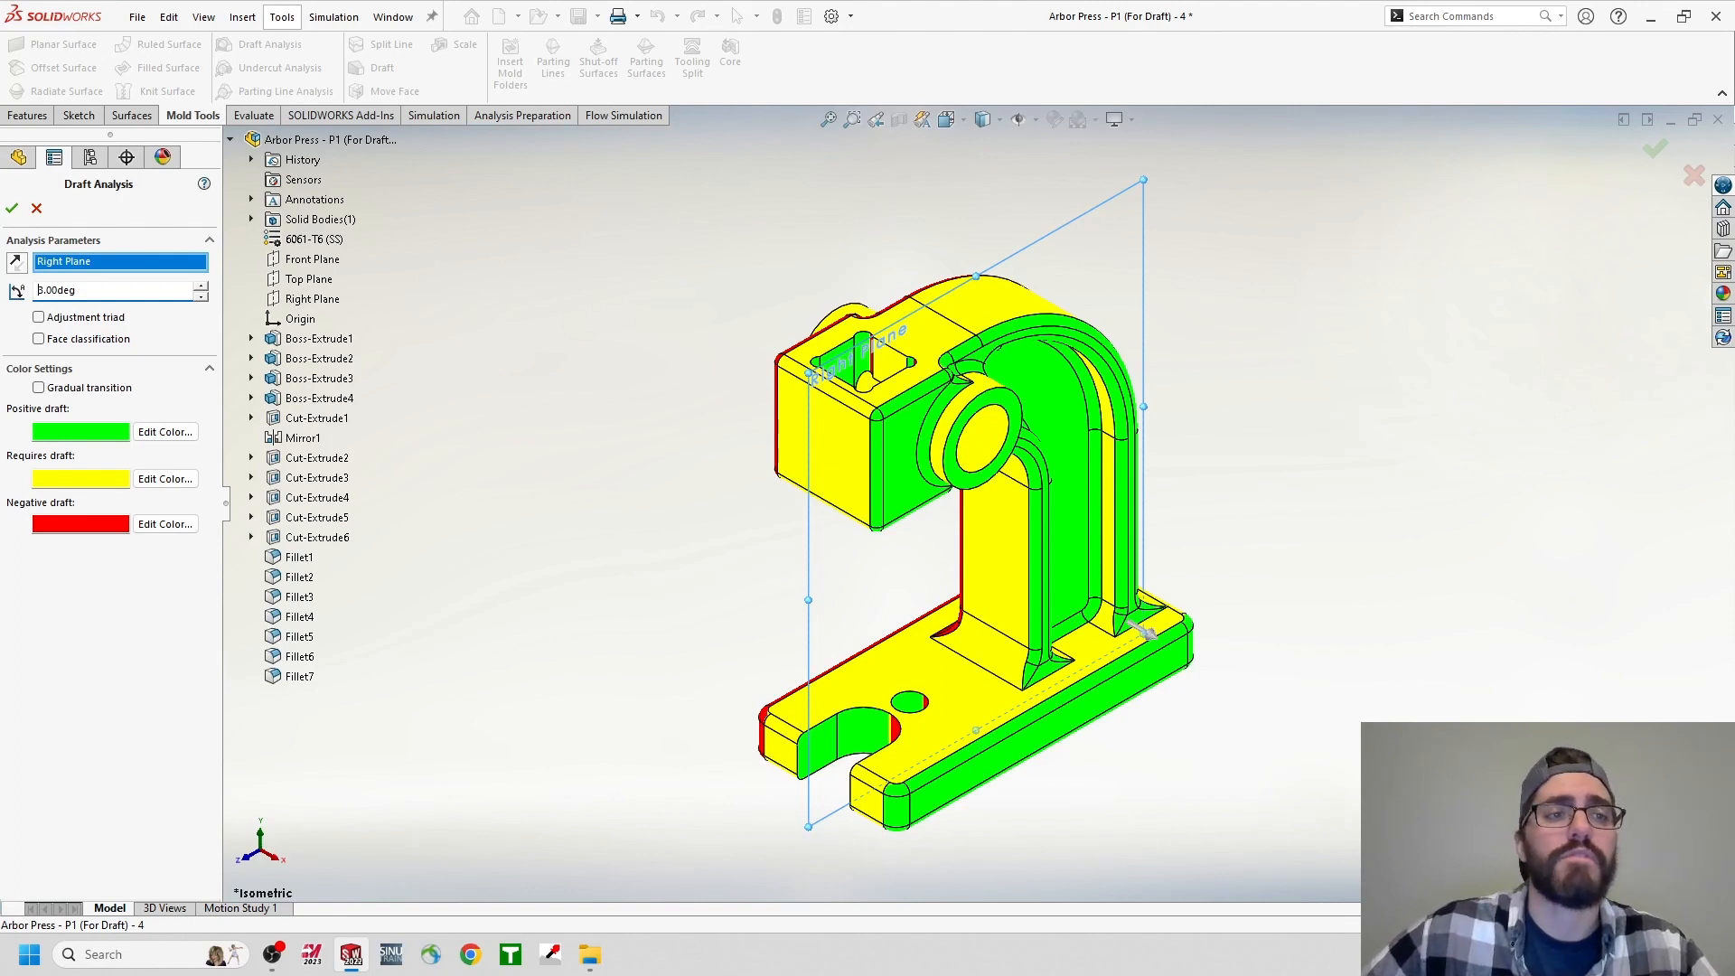
click(36, 209)
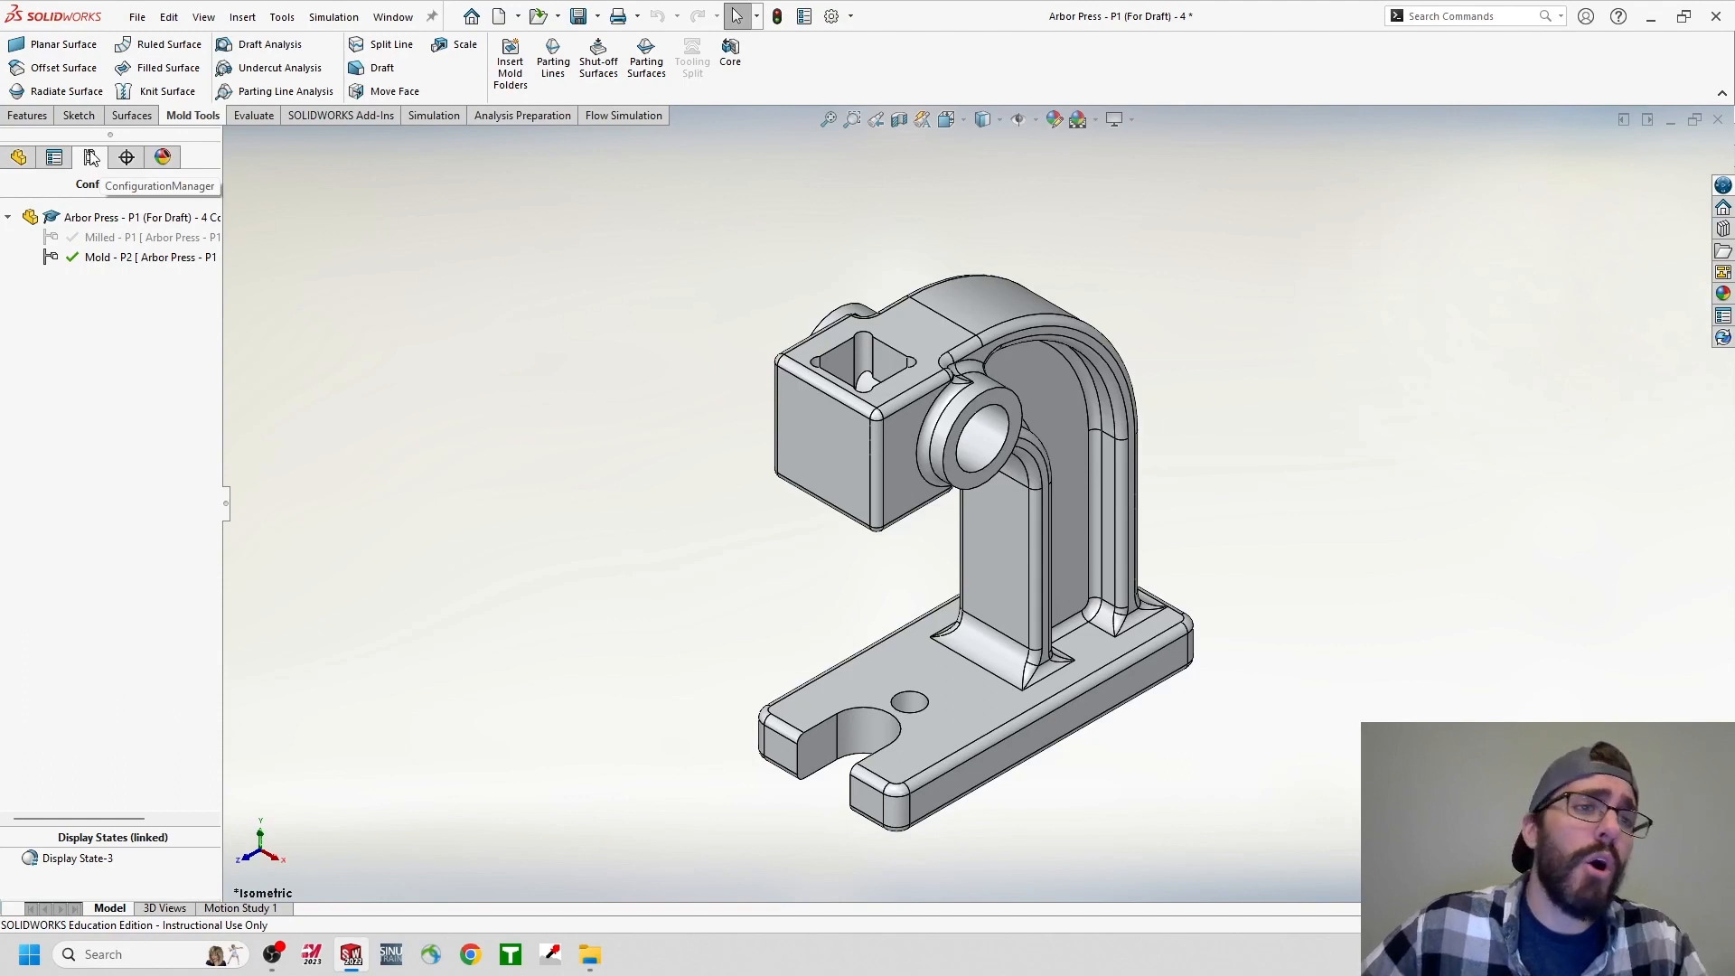
Suppress the round bore through the side bosses, Cut-Extrude3, and the square opening in the head block, Cut-Extrude2.
click(18, 158)
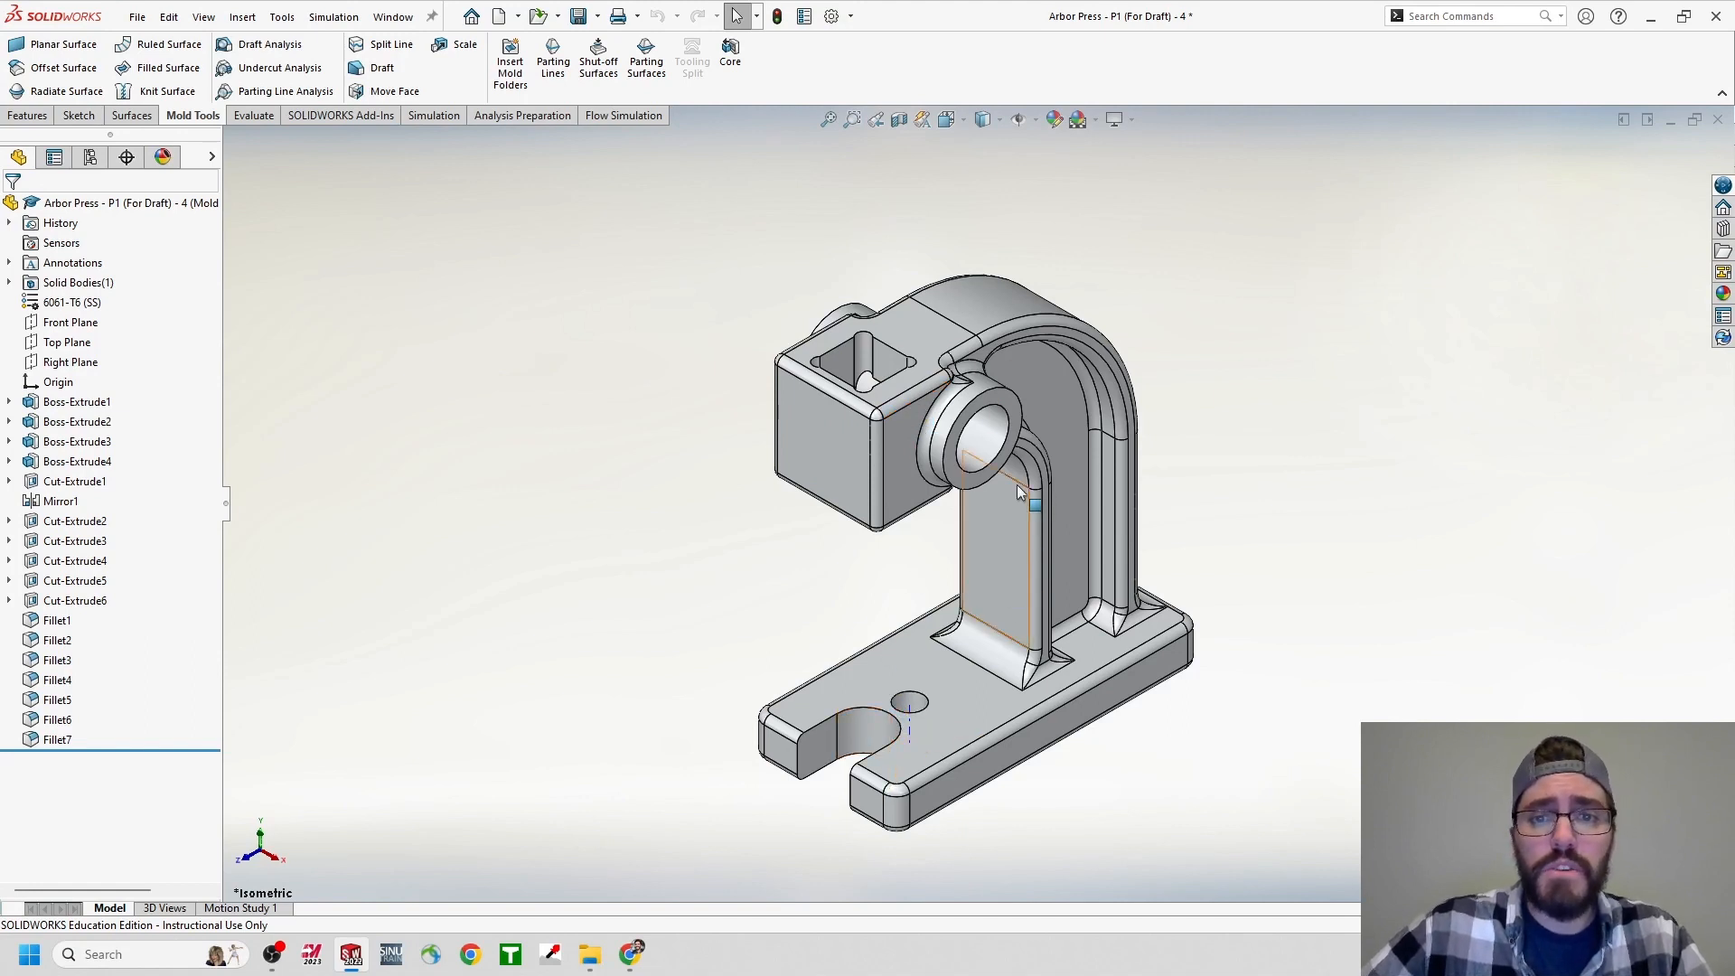
click(993, 443)
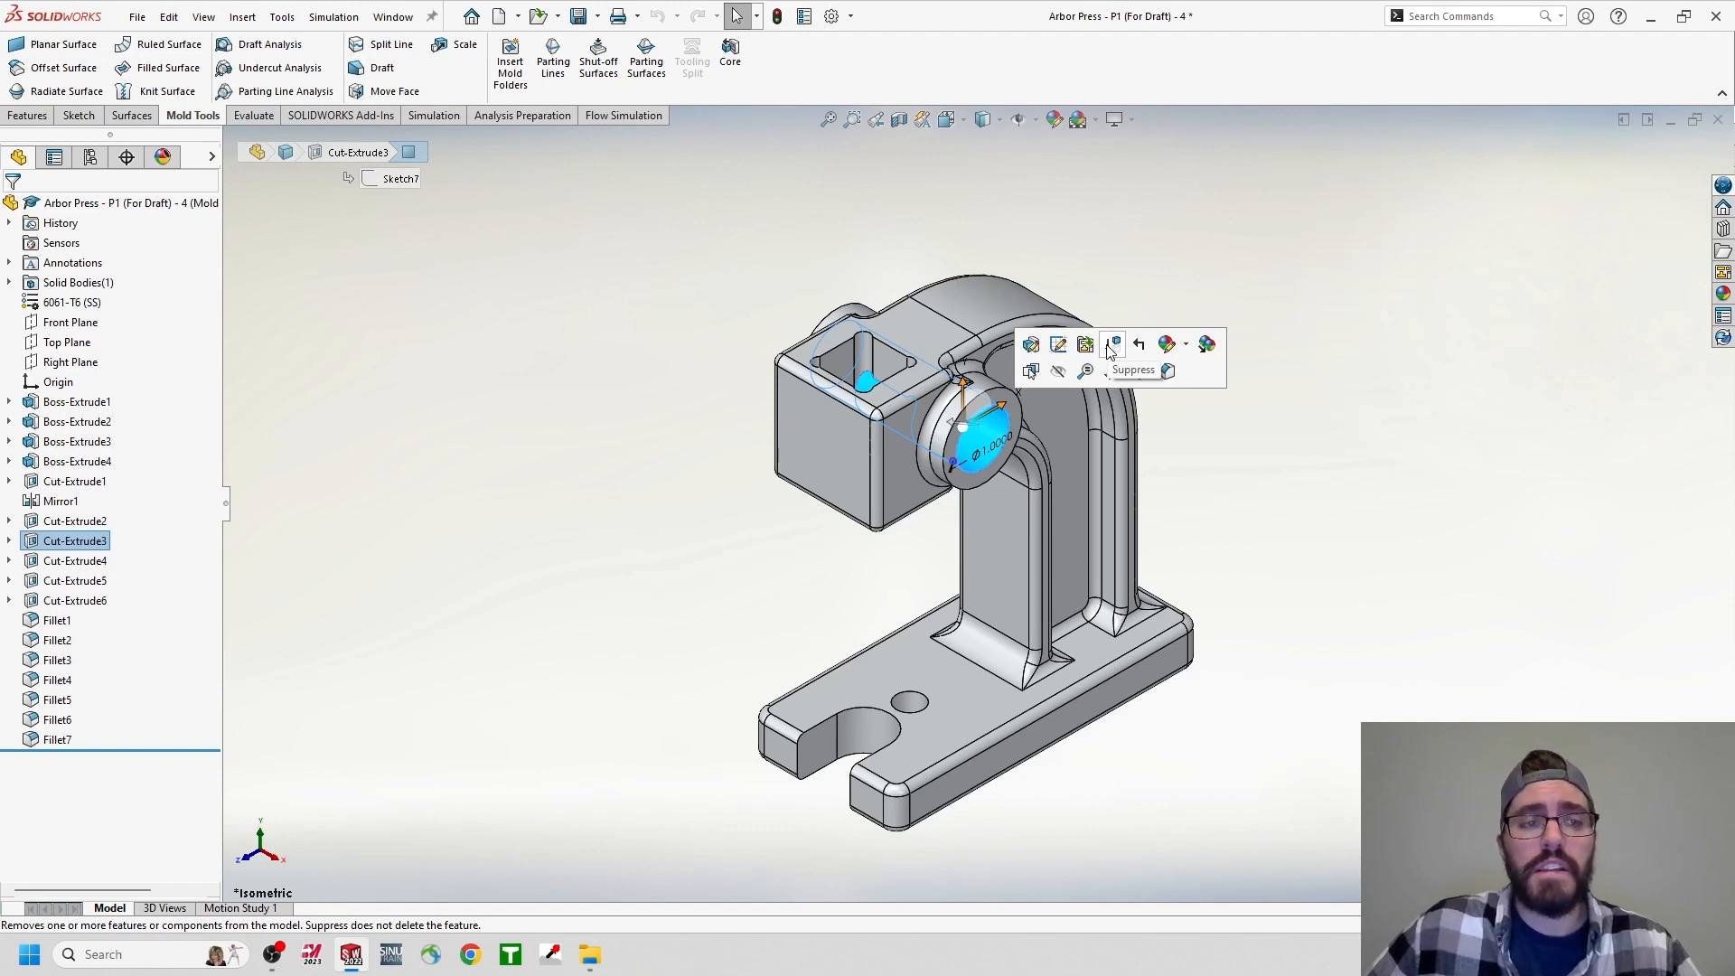
right_click(82, 545)
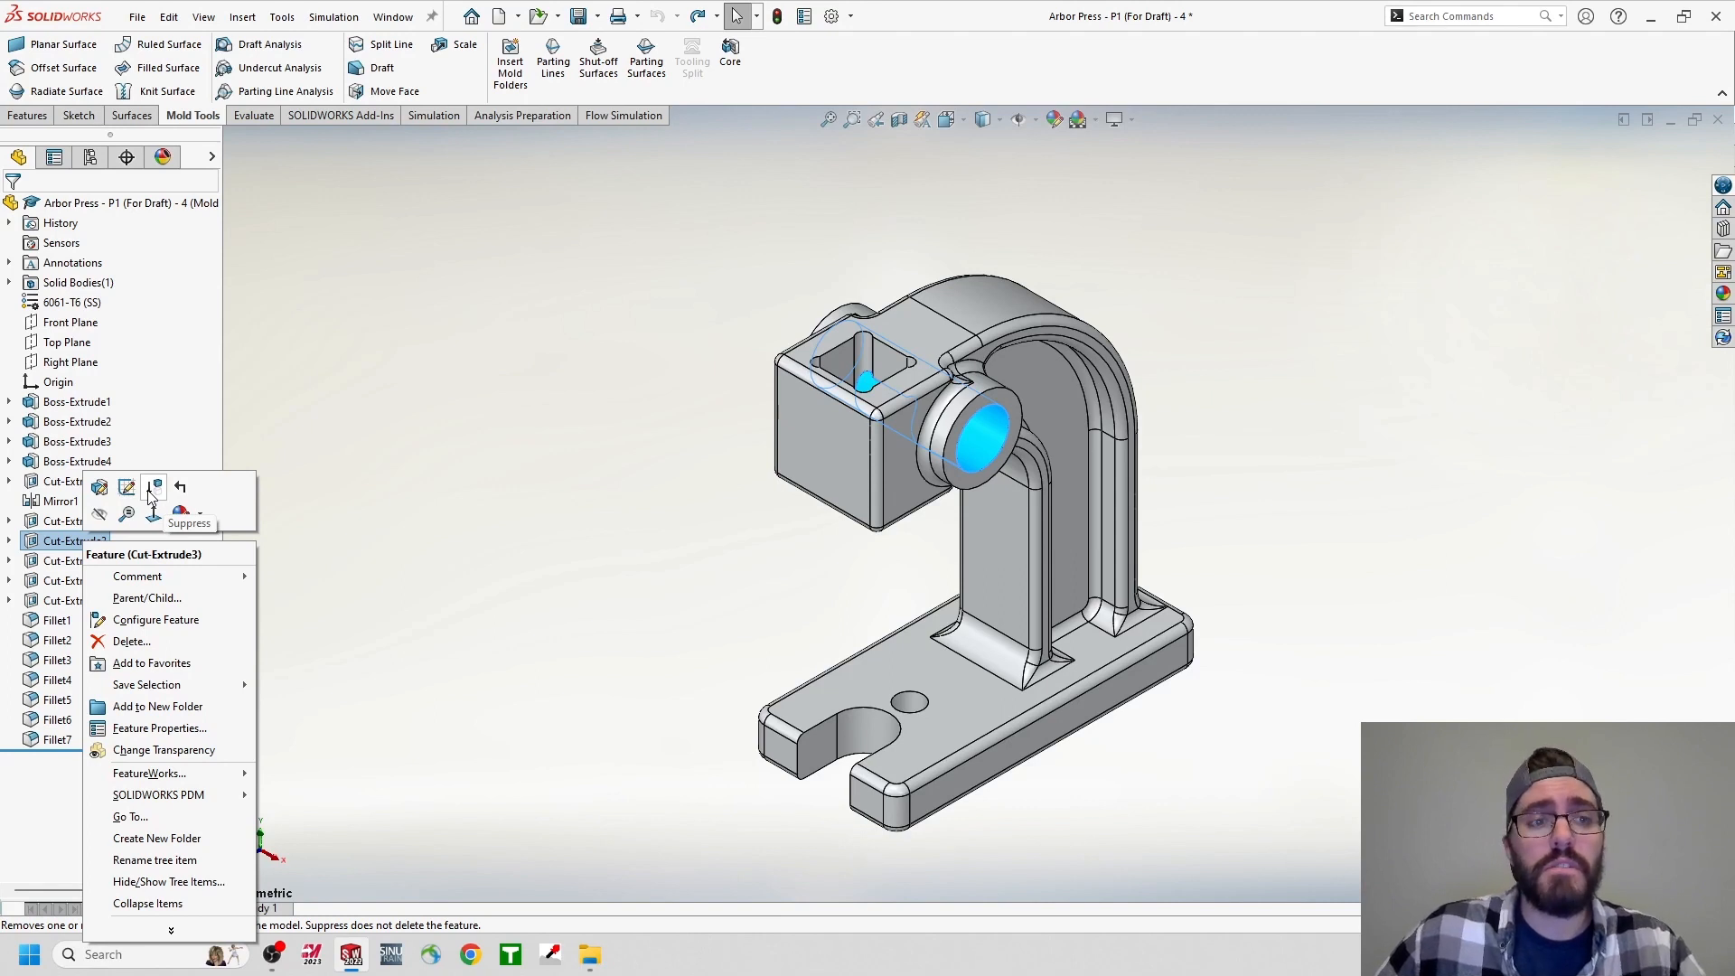
click(151, 494)
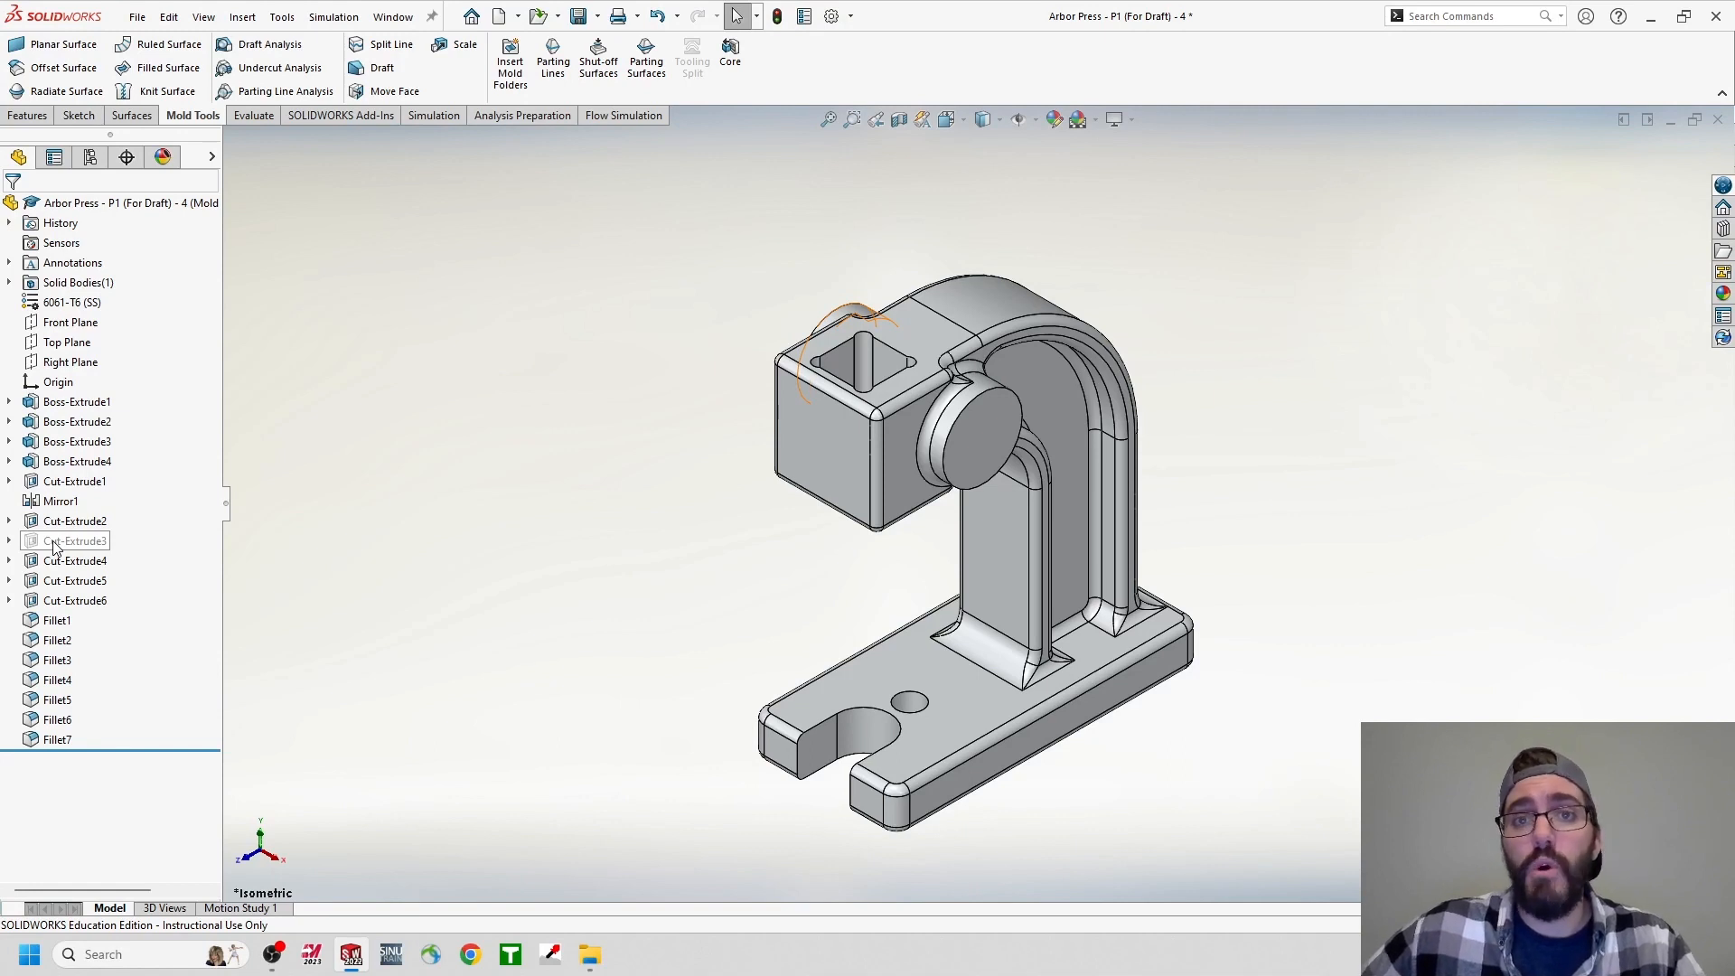
click(892, 361)
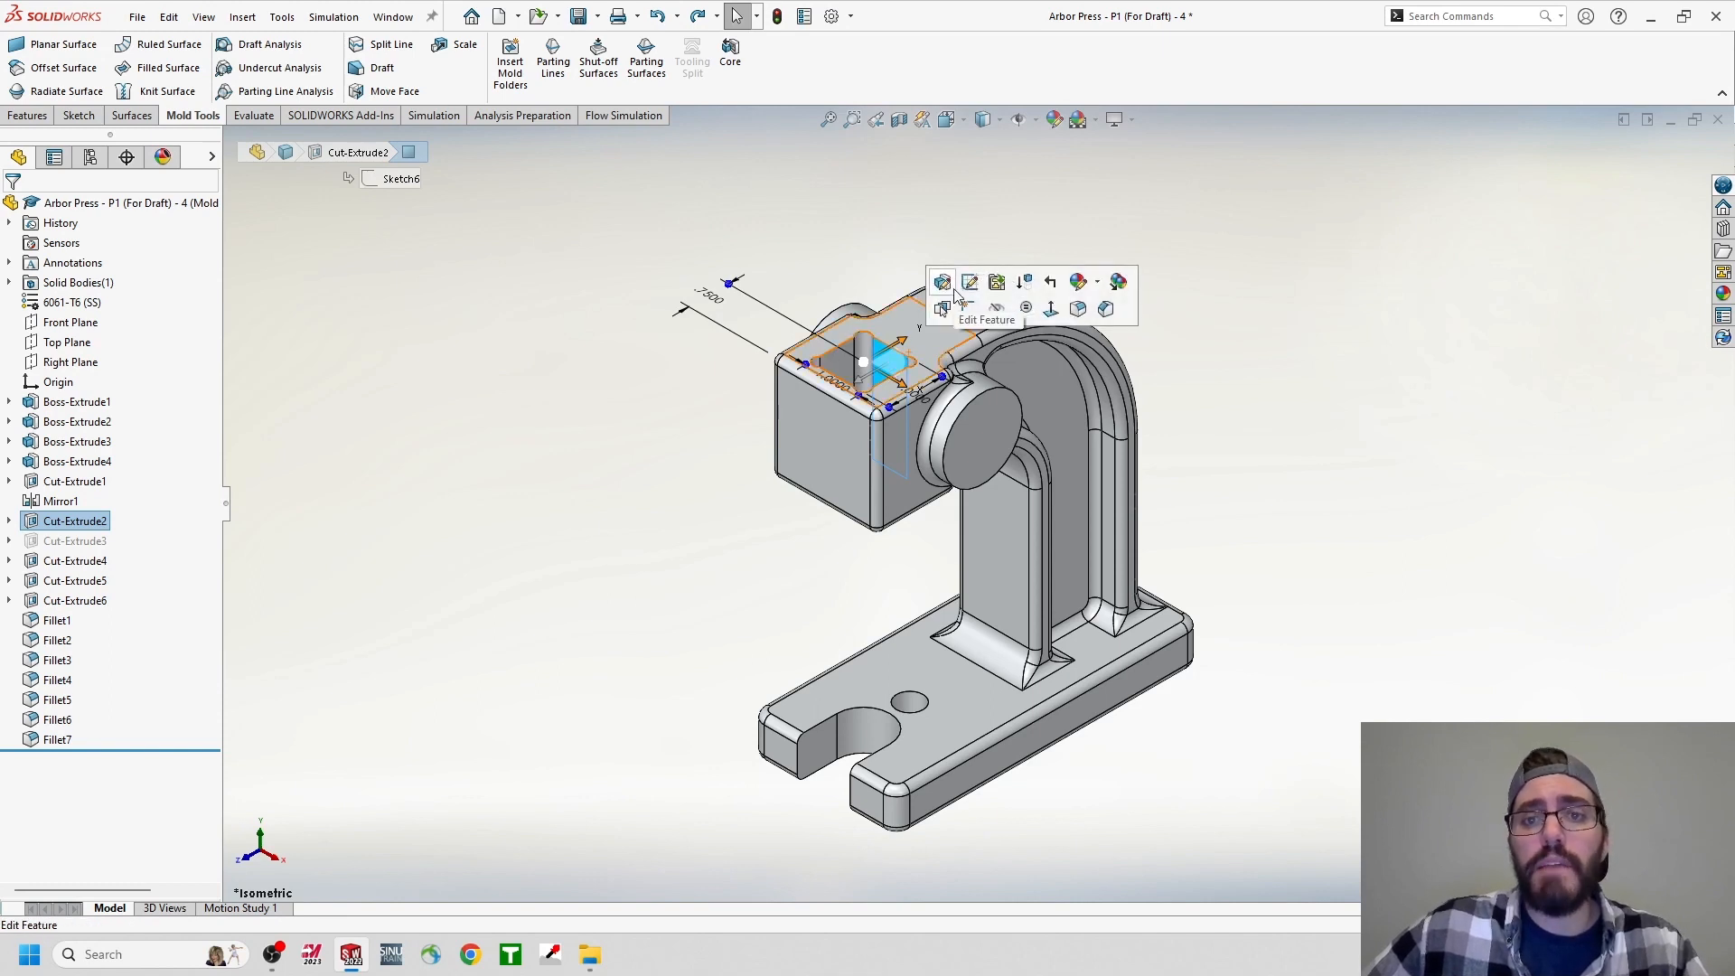
click(1021, 285)
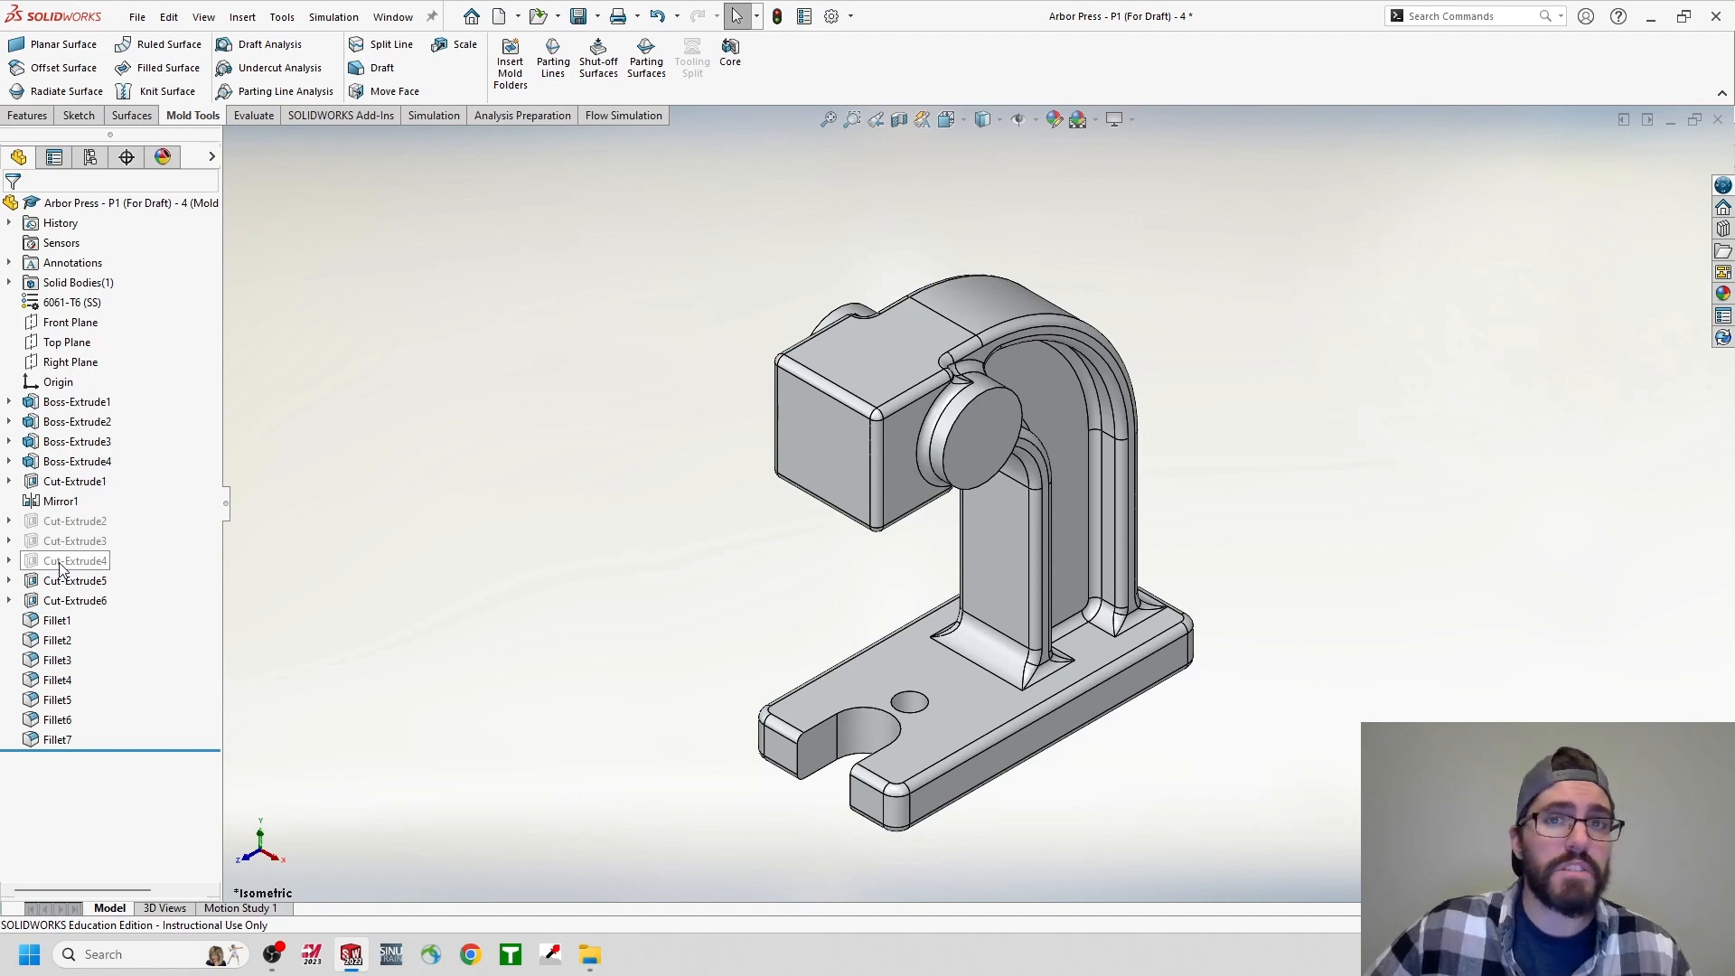
Suppress the base plate's open slot and small round hole, Cut-Extrude5 and Cut-Extrude6, together.
click(63, 581)
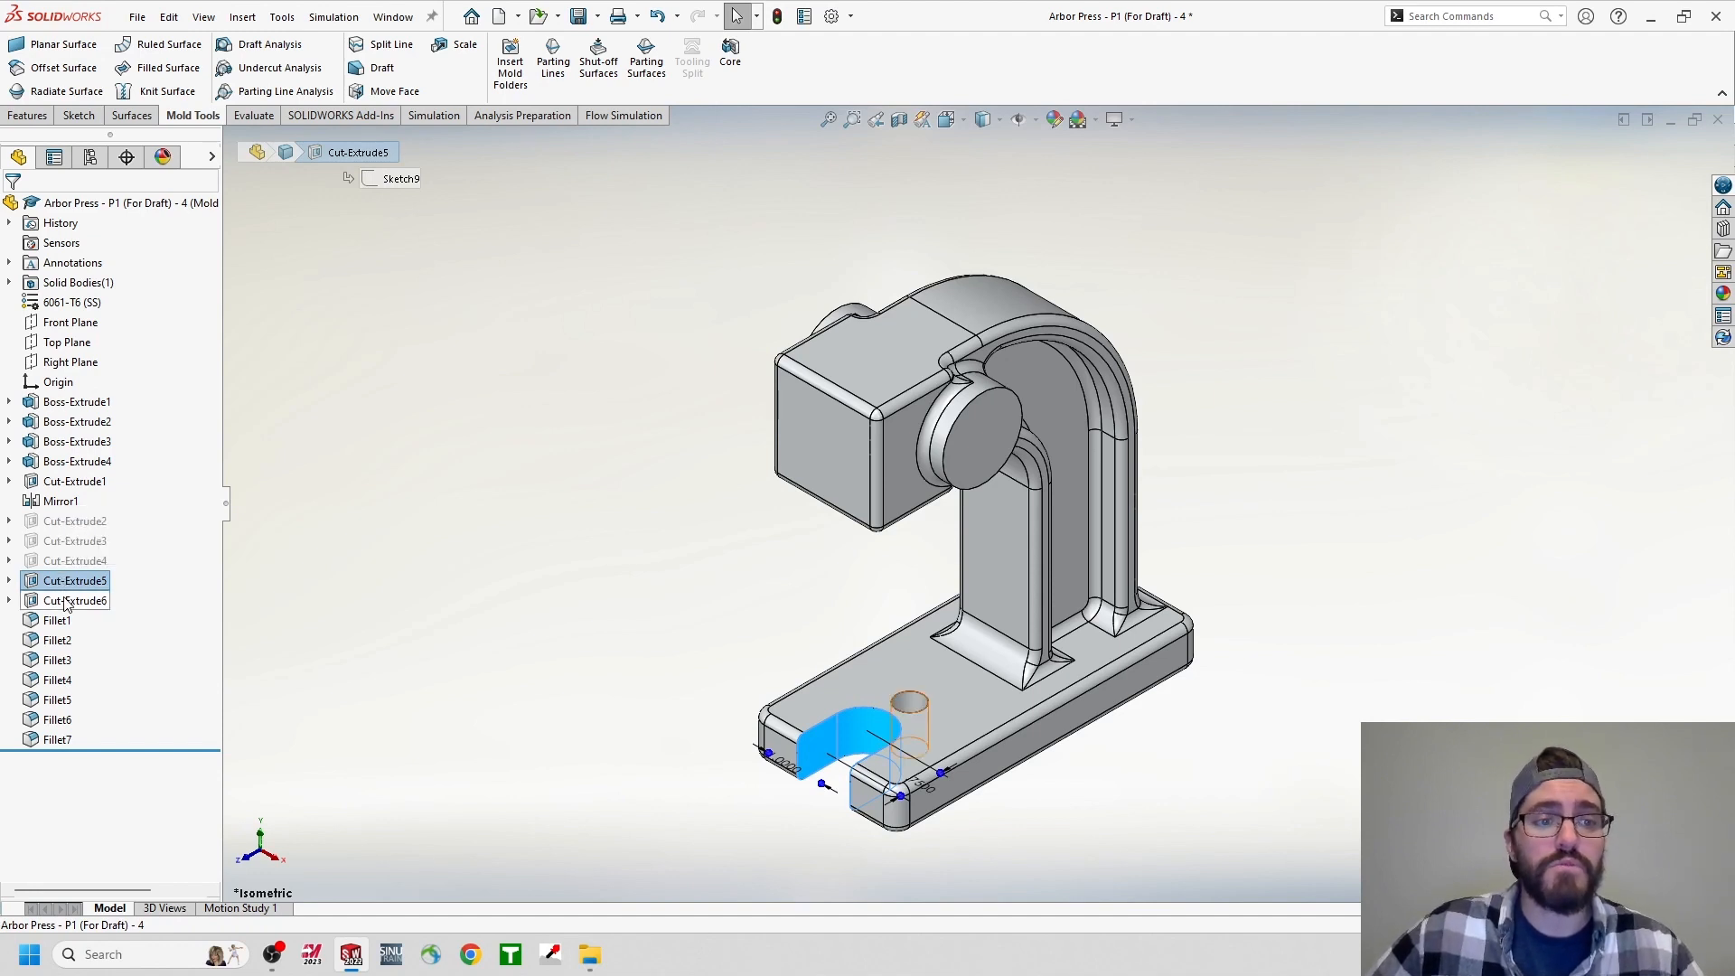
ctrl+click(65, 601)
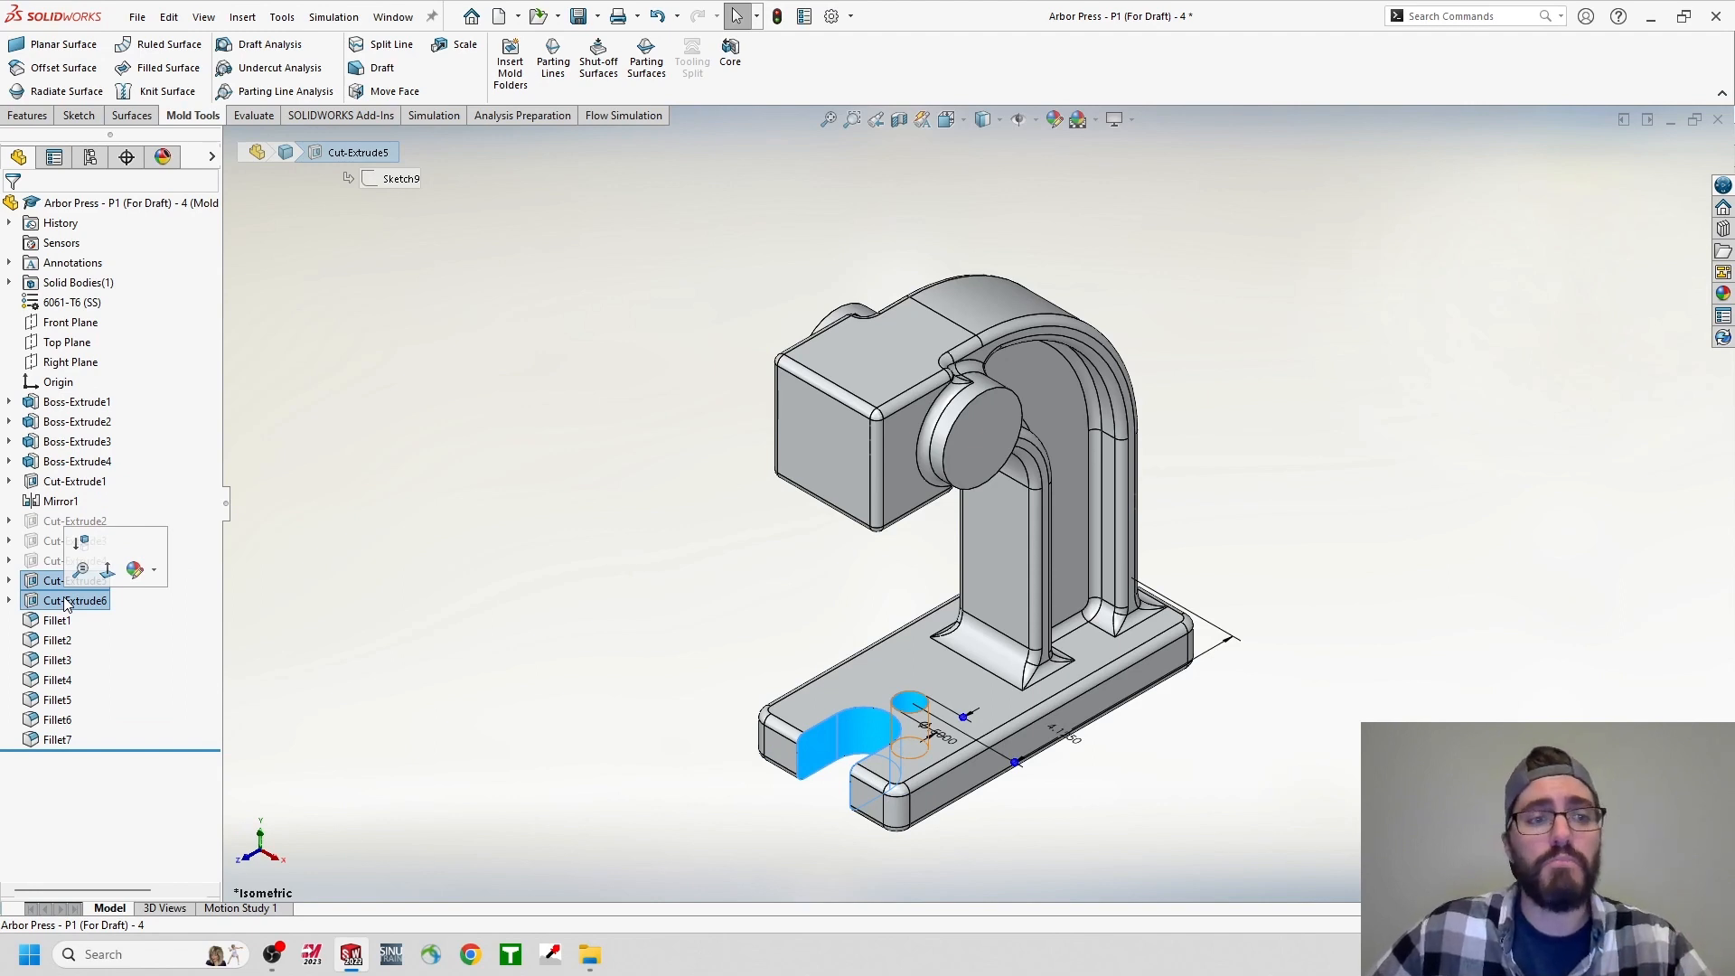
right_click(65, 603)
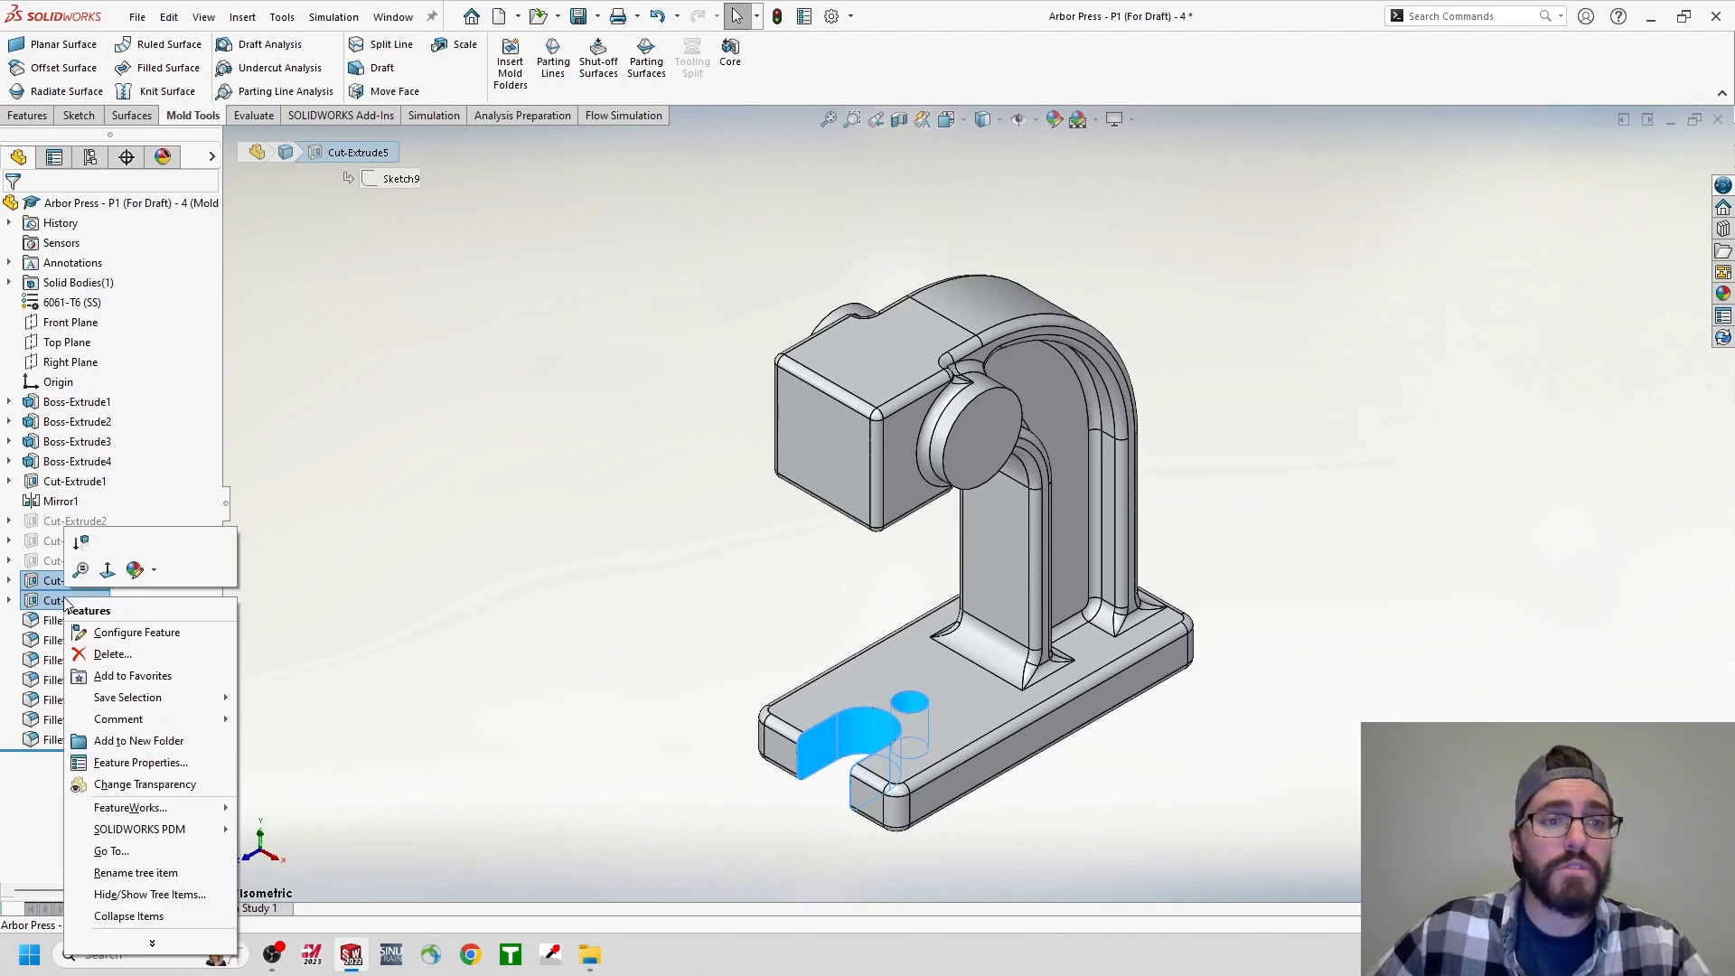
right_click(80, 602)
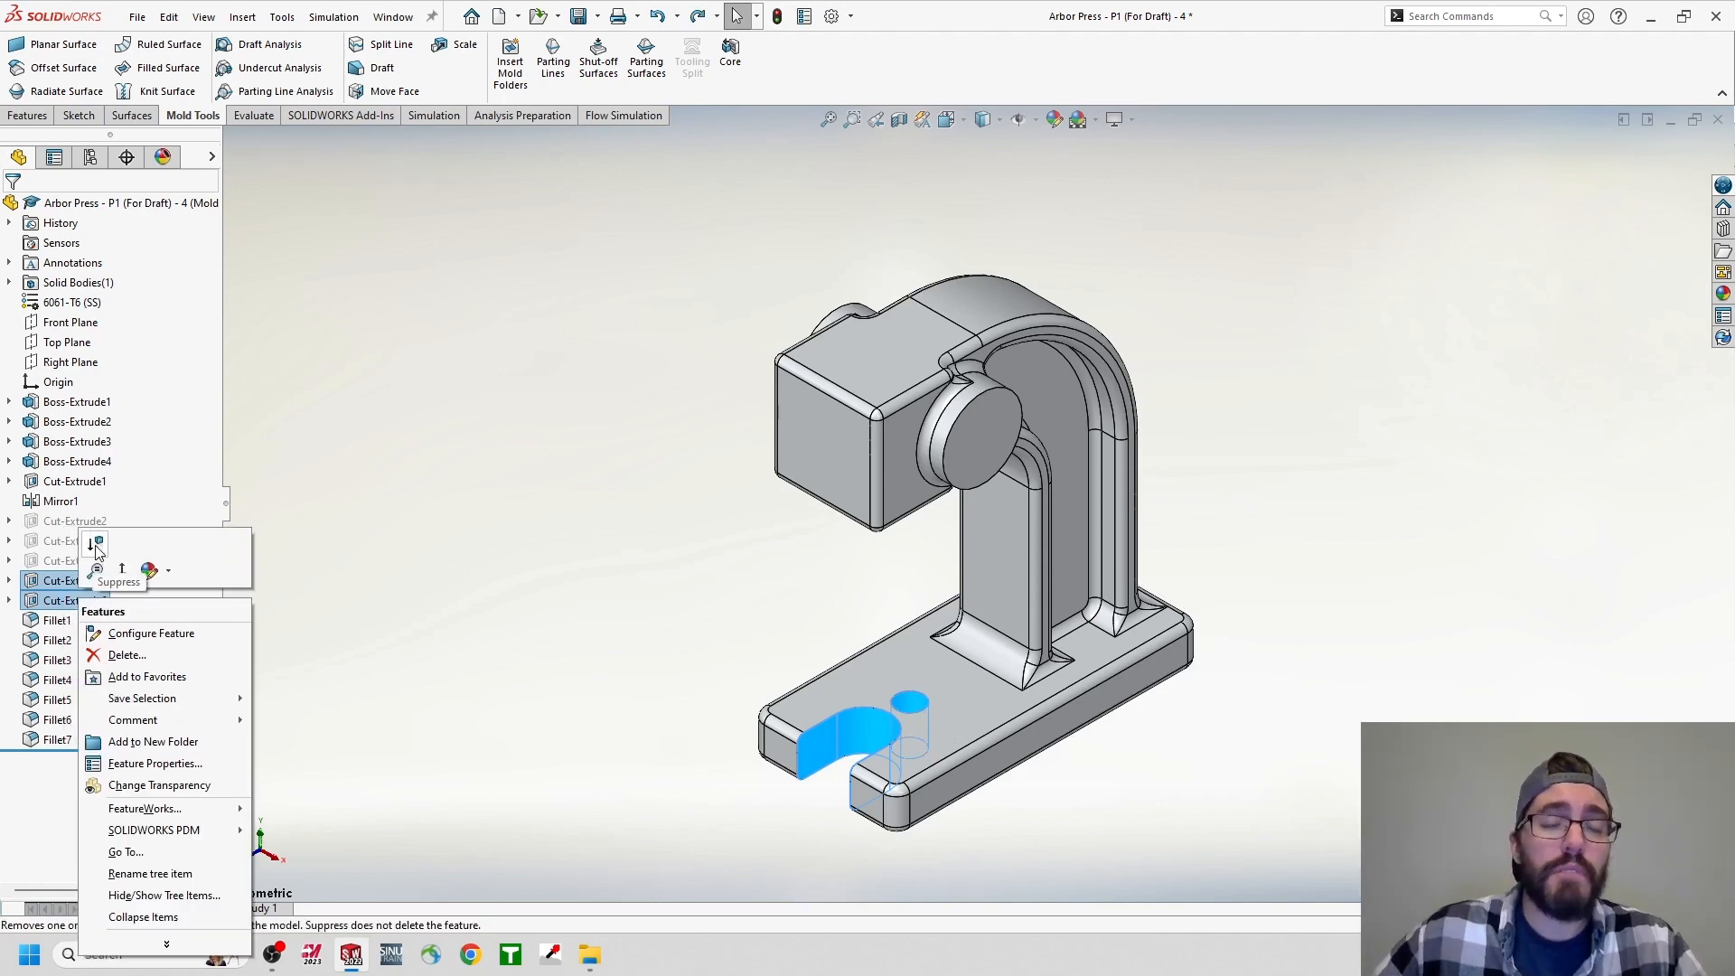
click(97, 545)
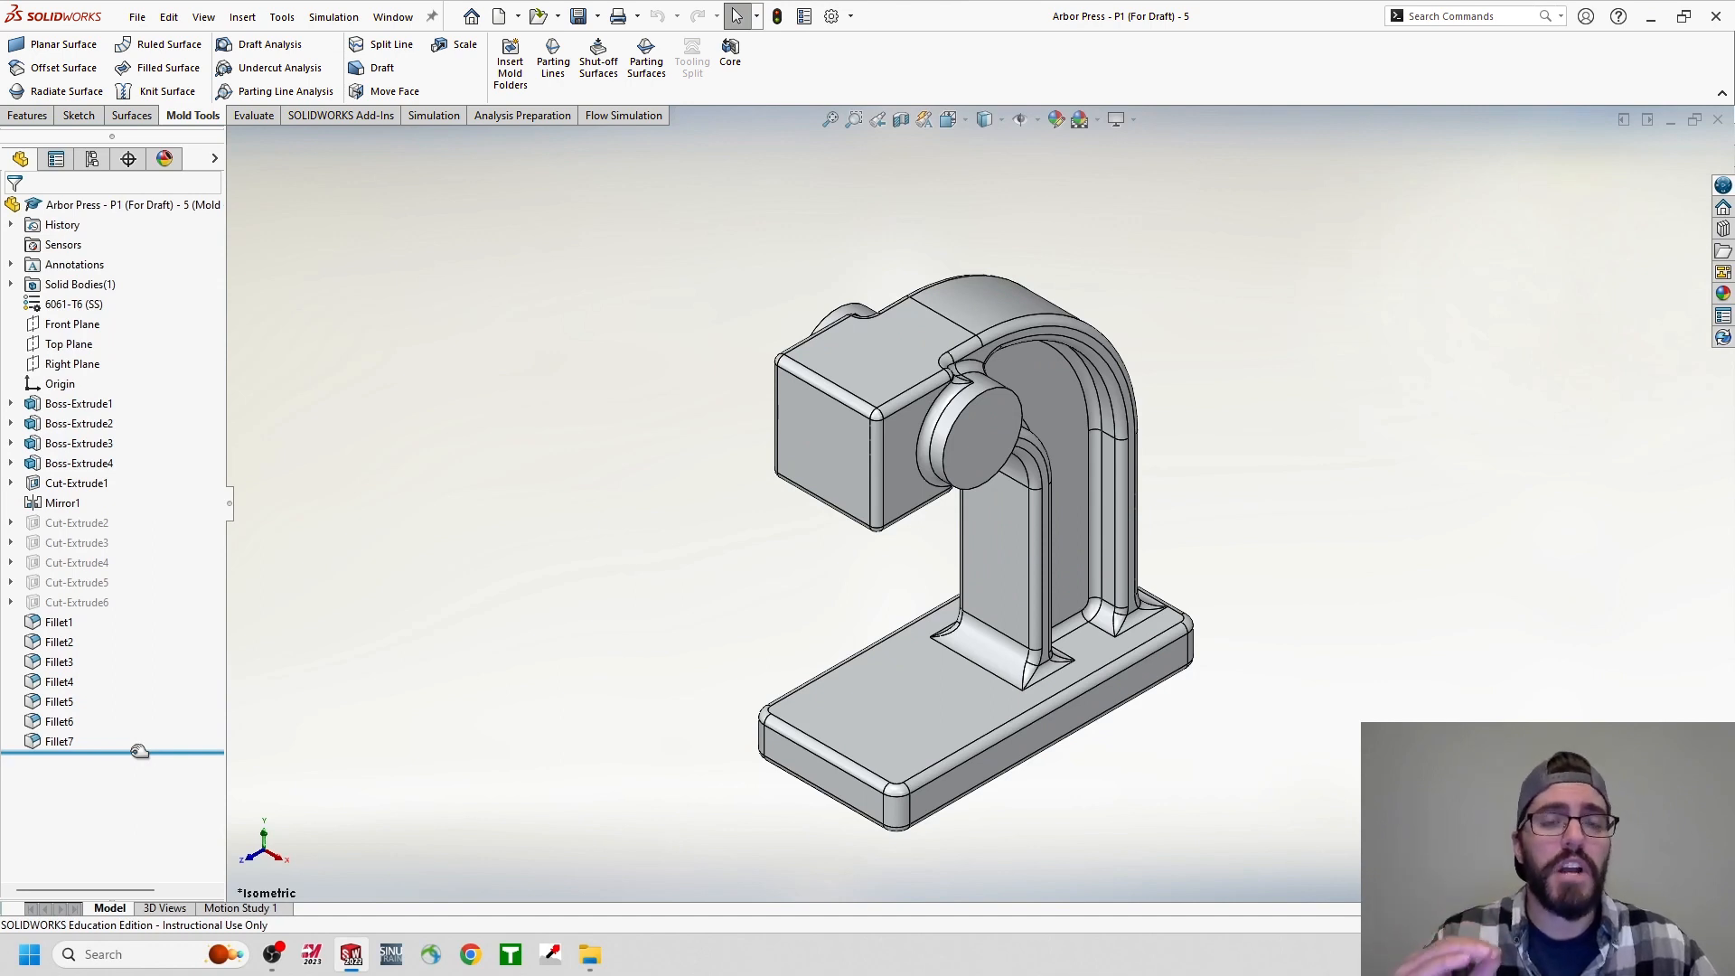
Roll the feature history back to just before Fillet1 so that all the fillets are left out.
drag(139, 751, 142, 618)
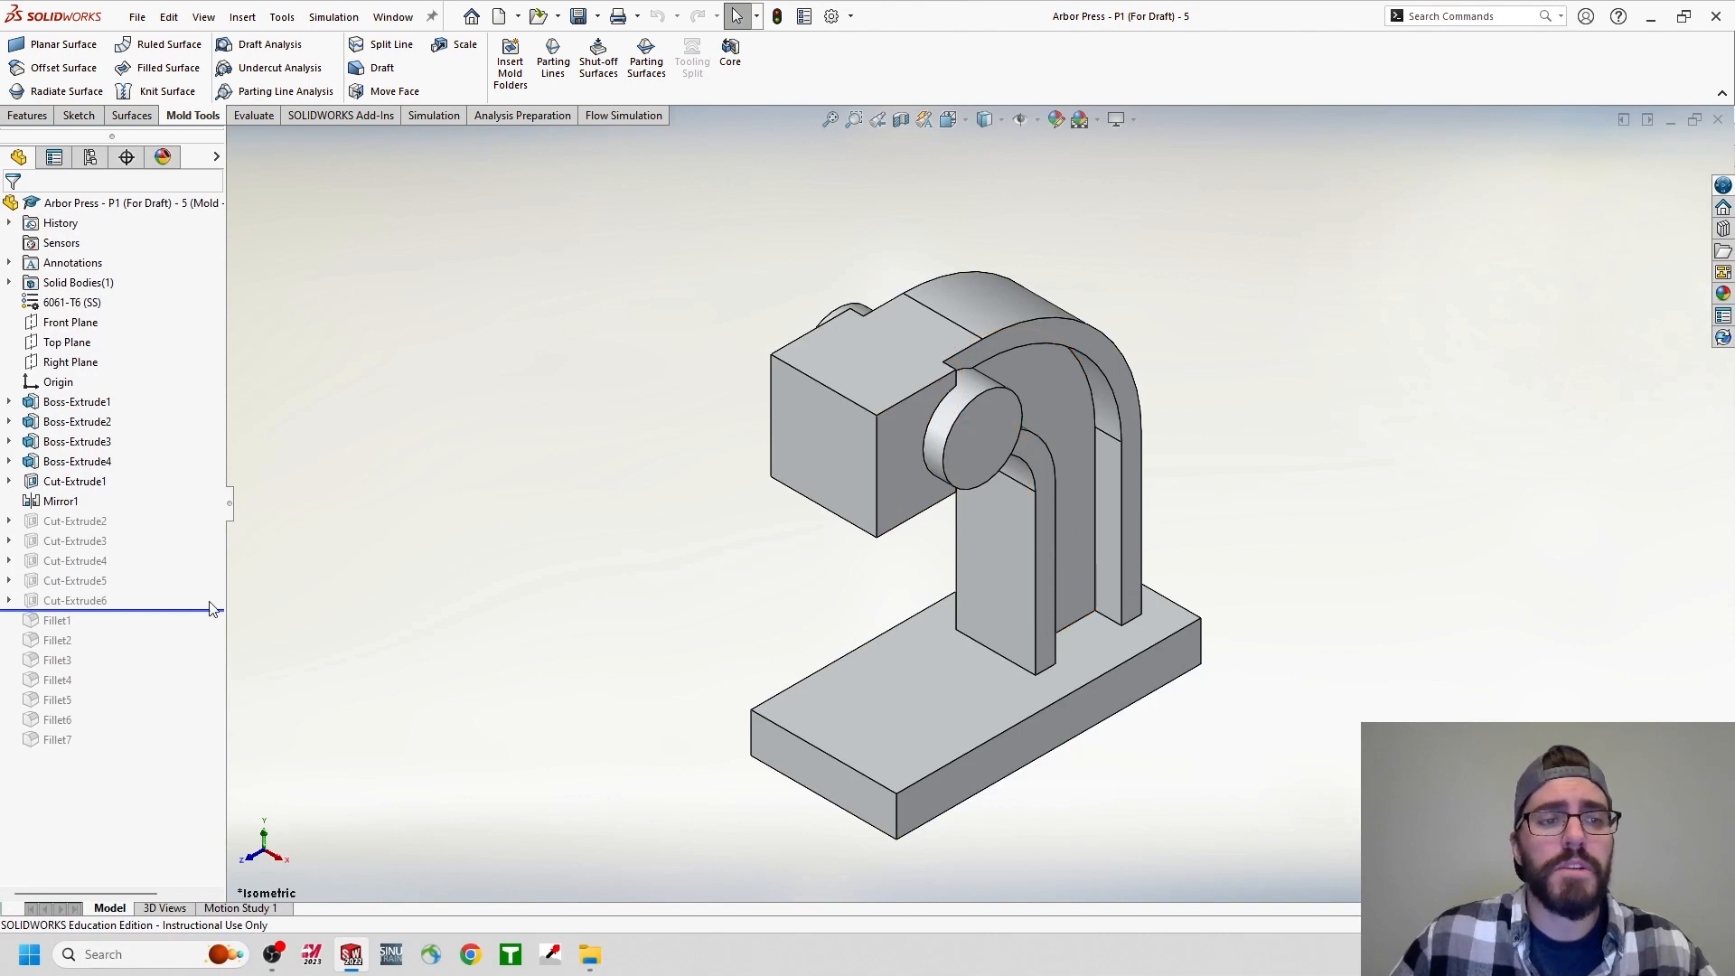
drag(162, 610, 151, 749)
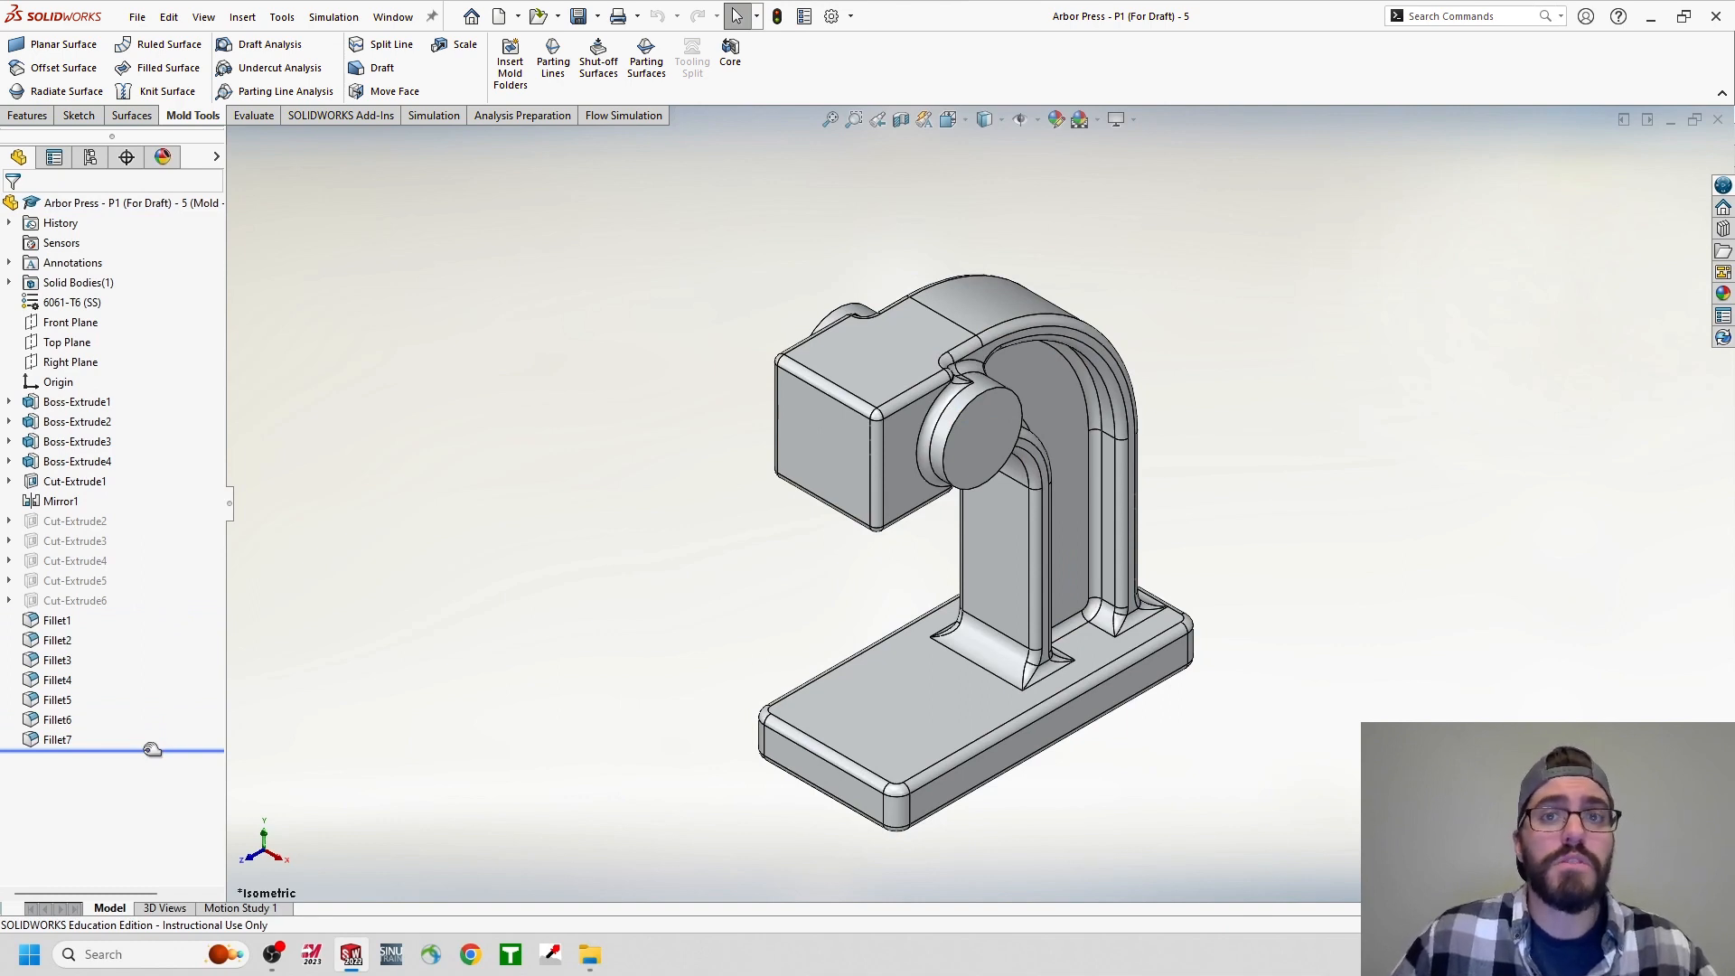
right_click(57, 634)
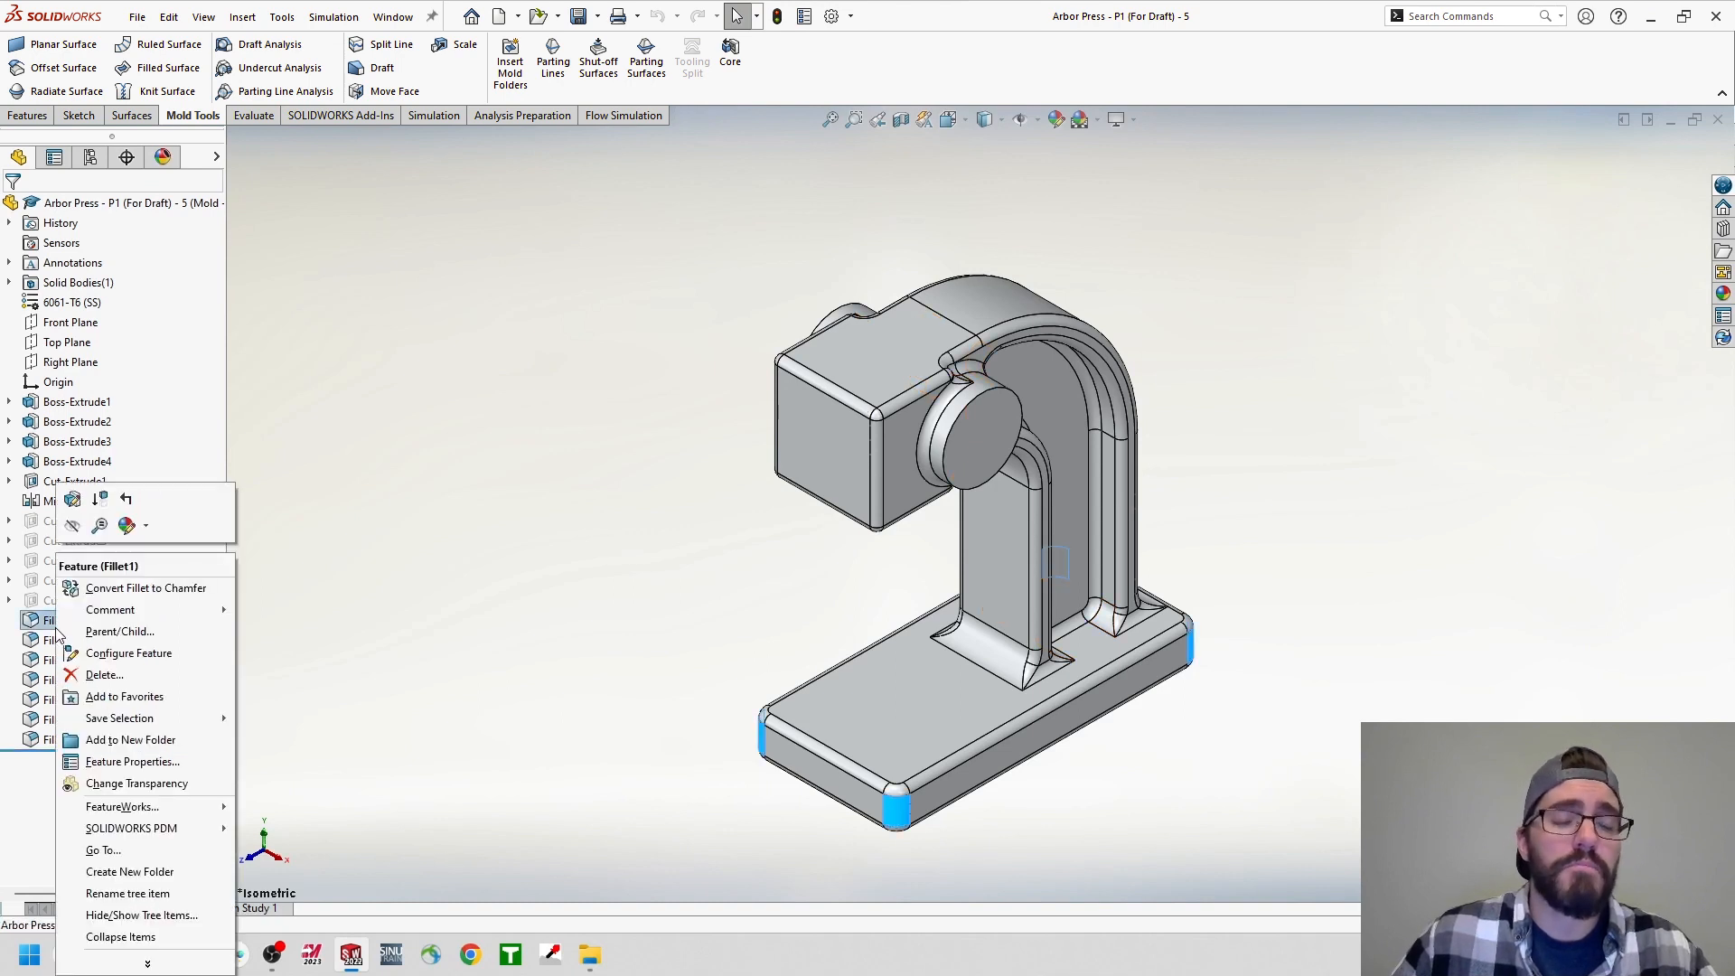
click(125, 502)
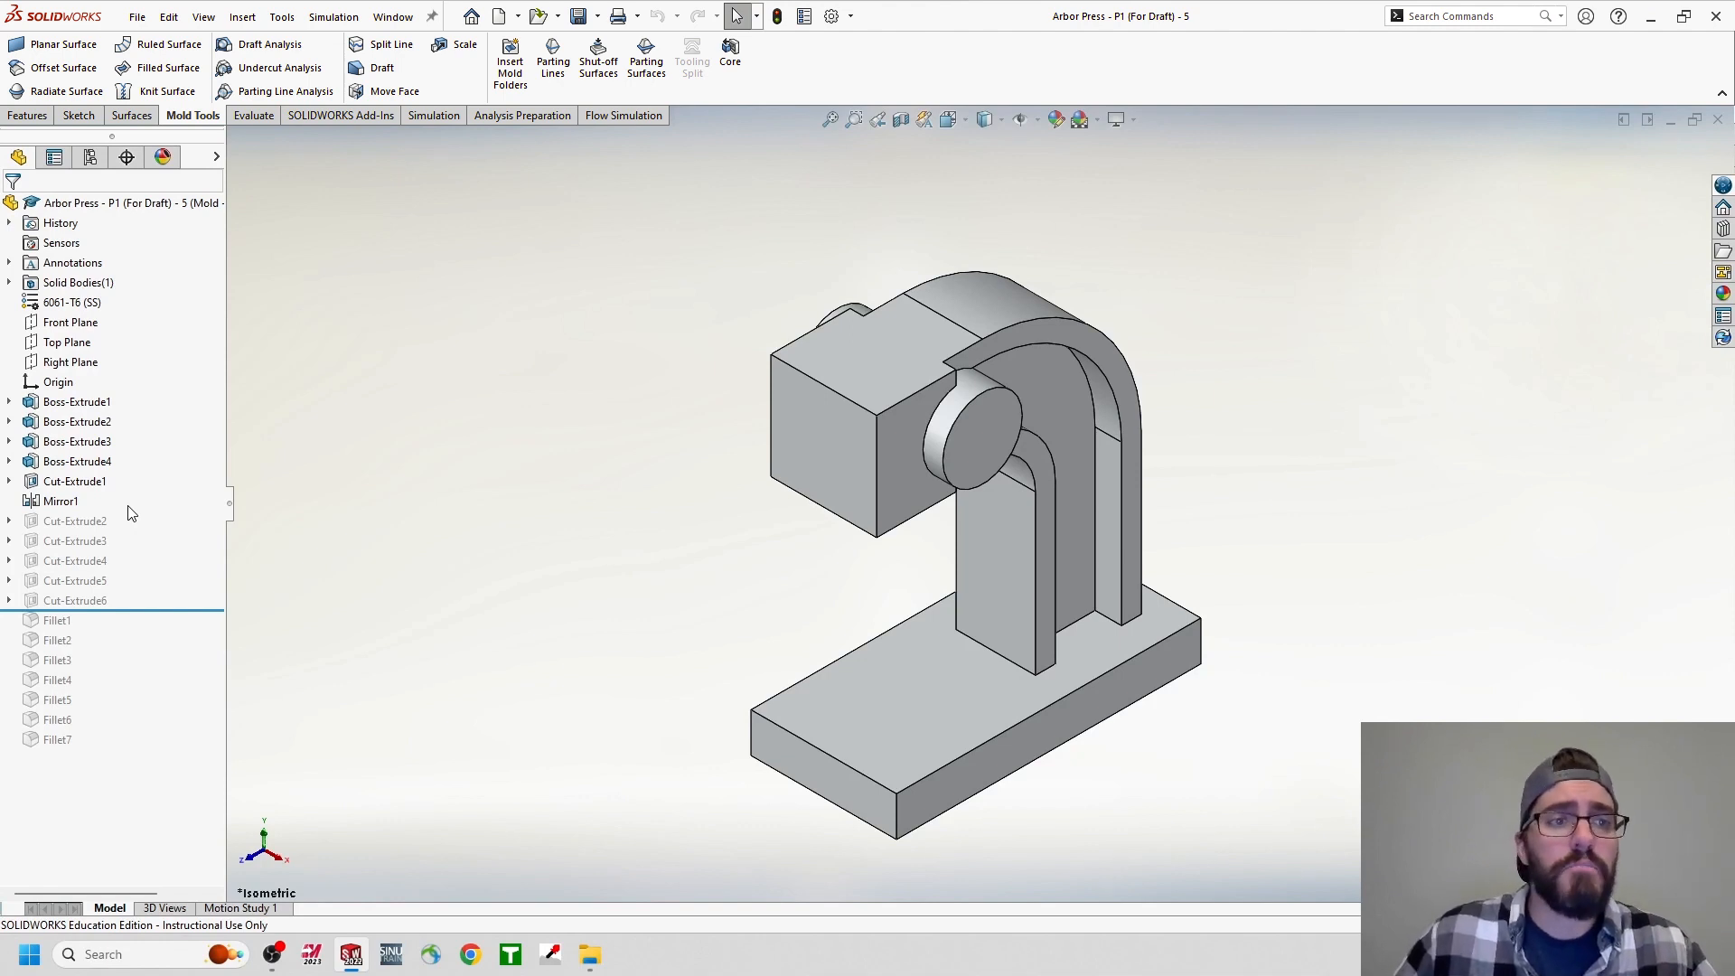
Sketch a corner rectangle of about 5.75 by 6.75 in on the Right Plane, from the origin to the head block's upper front corner.
right_click(76, 366)
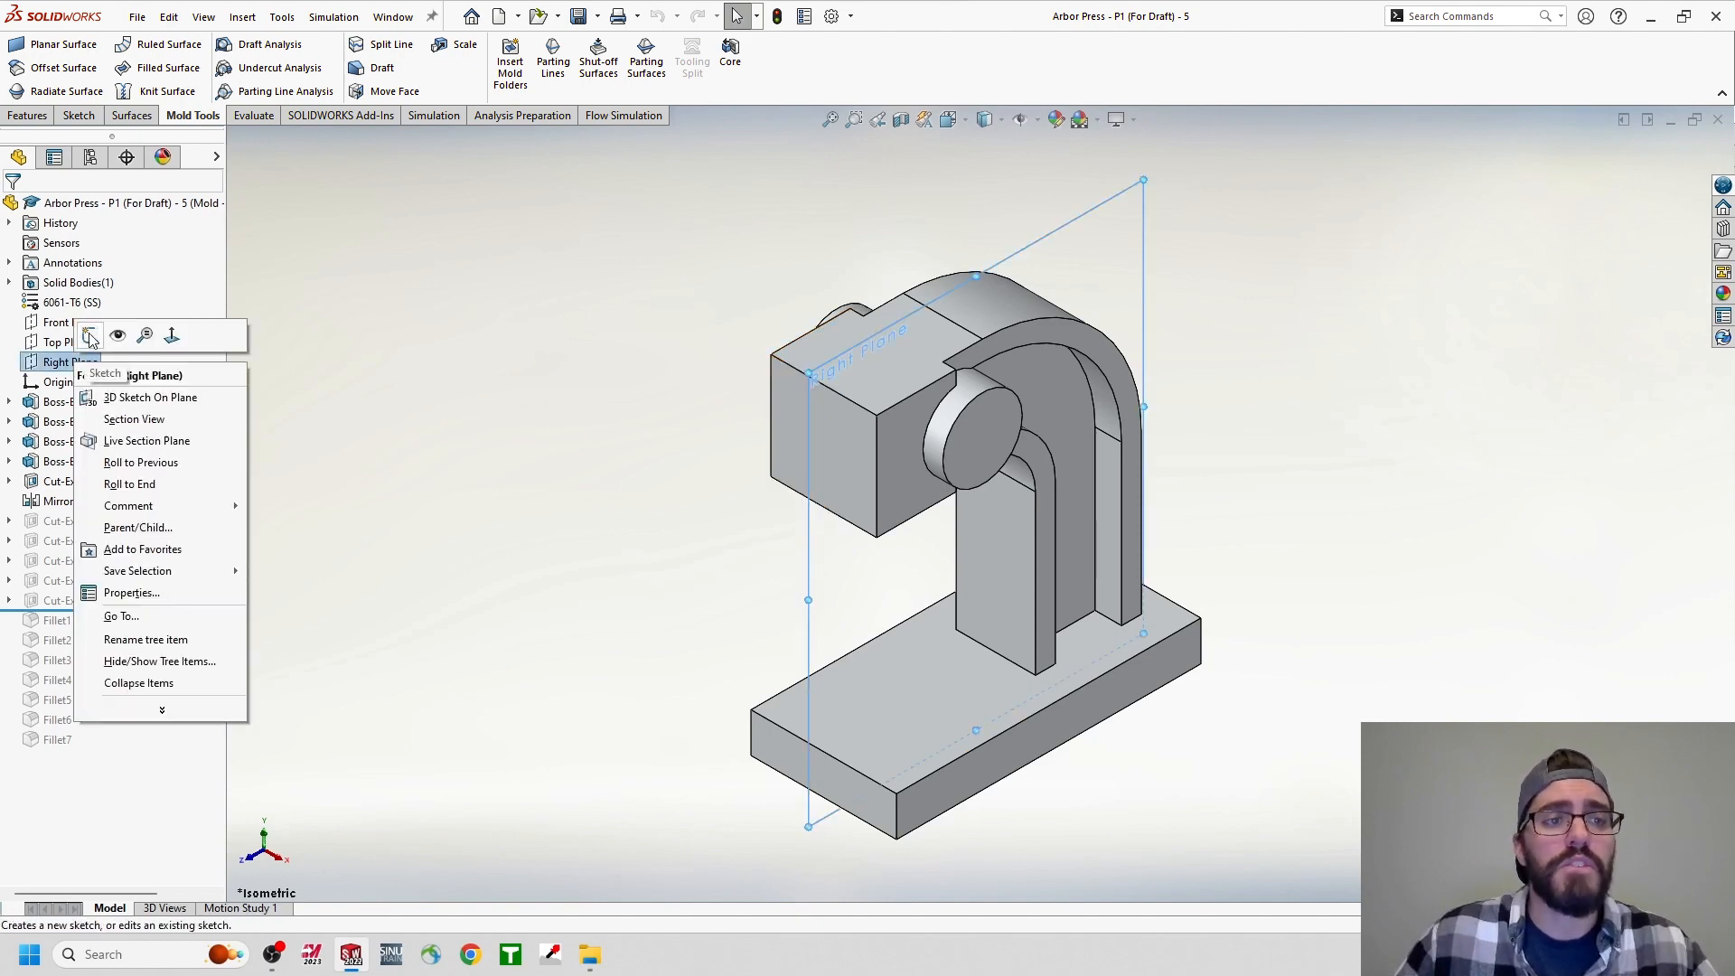
click(90, 335)
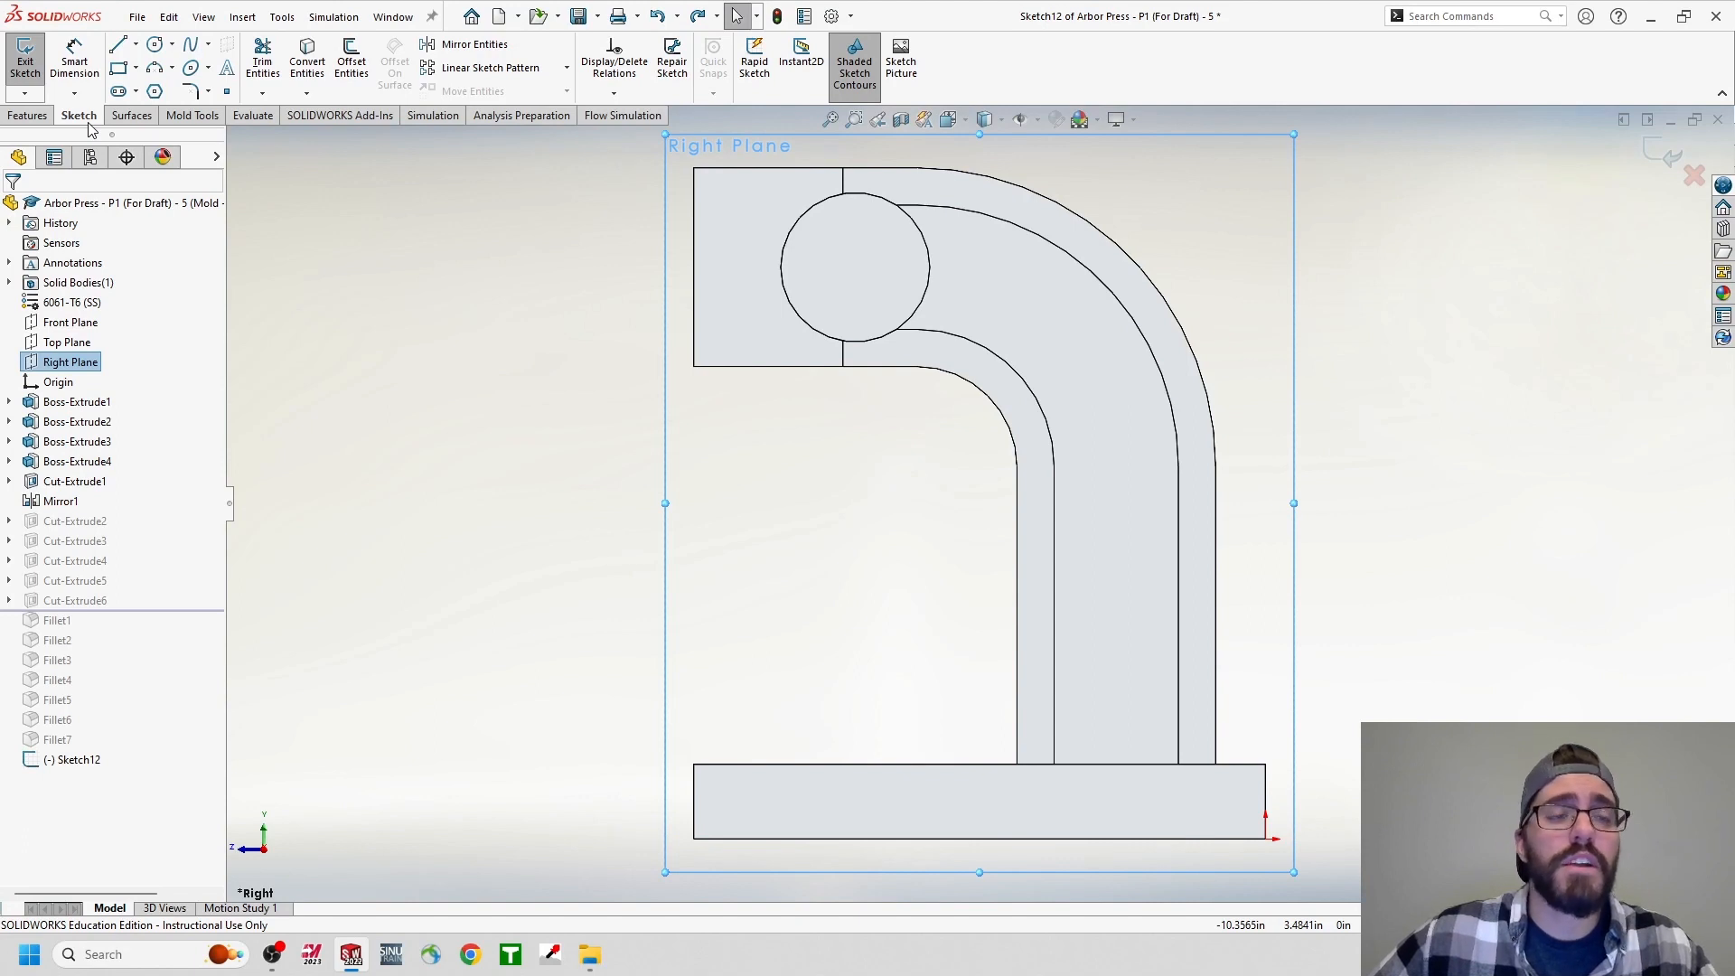
click(135, 70)
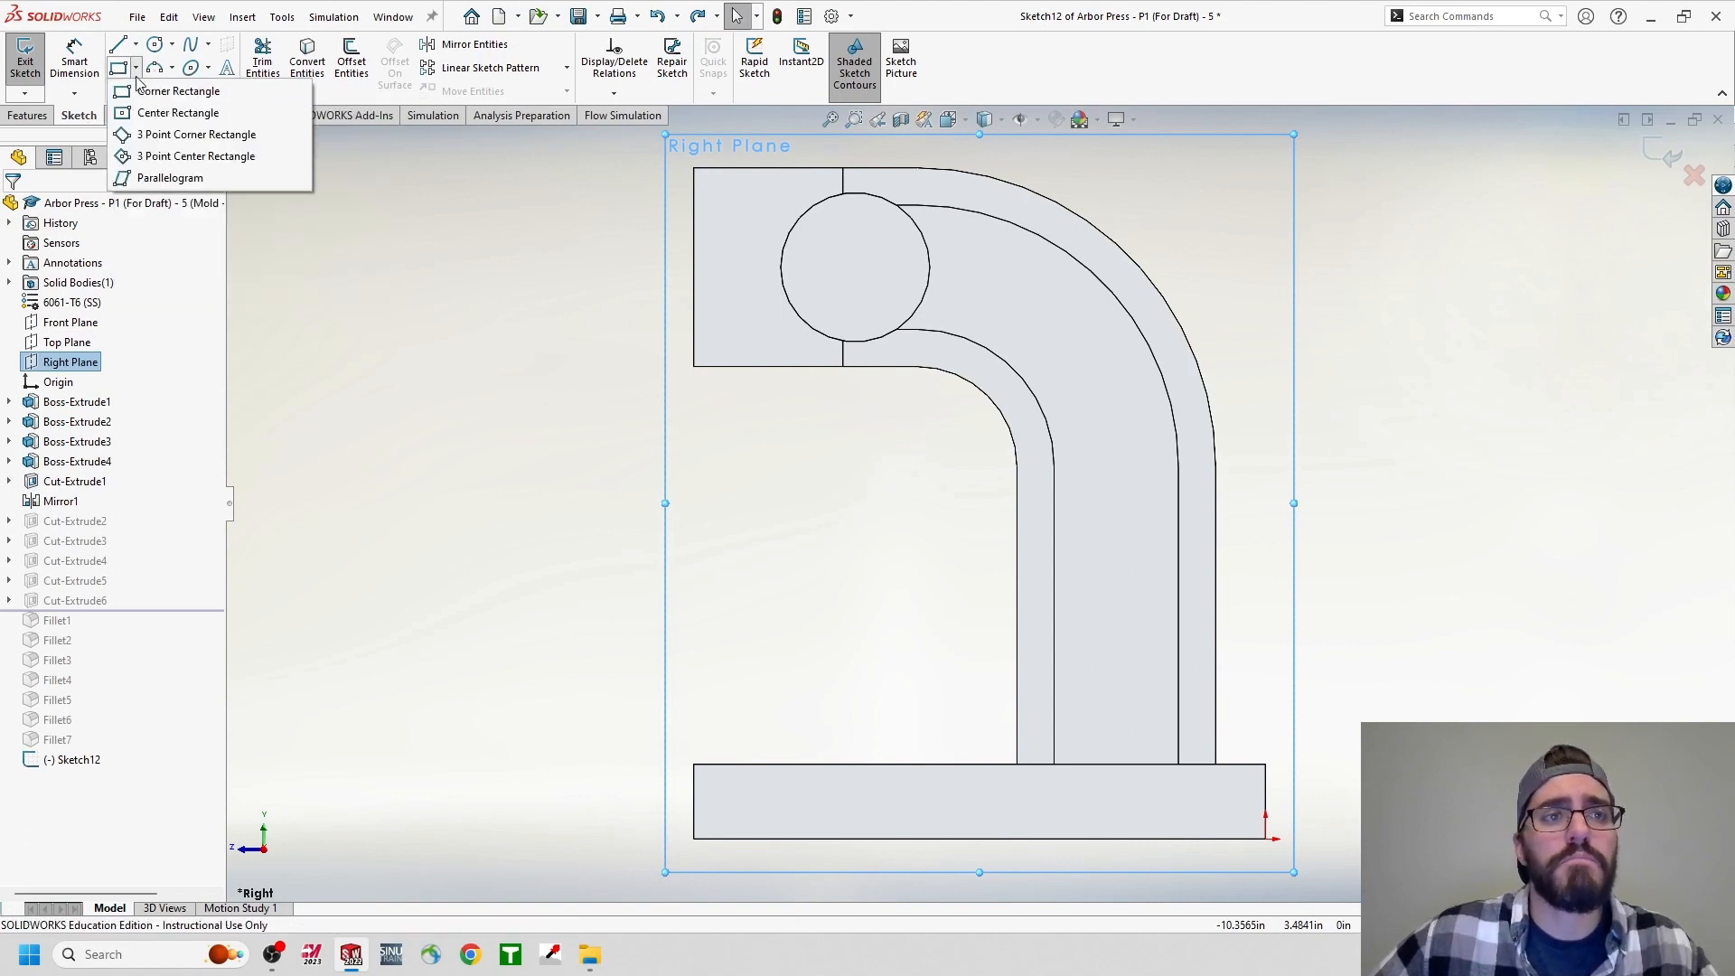
click(142, 94)
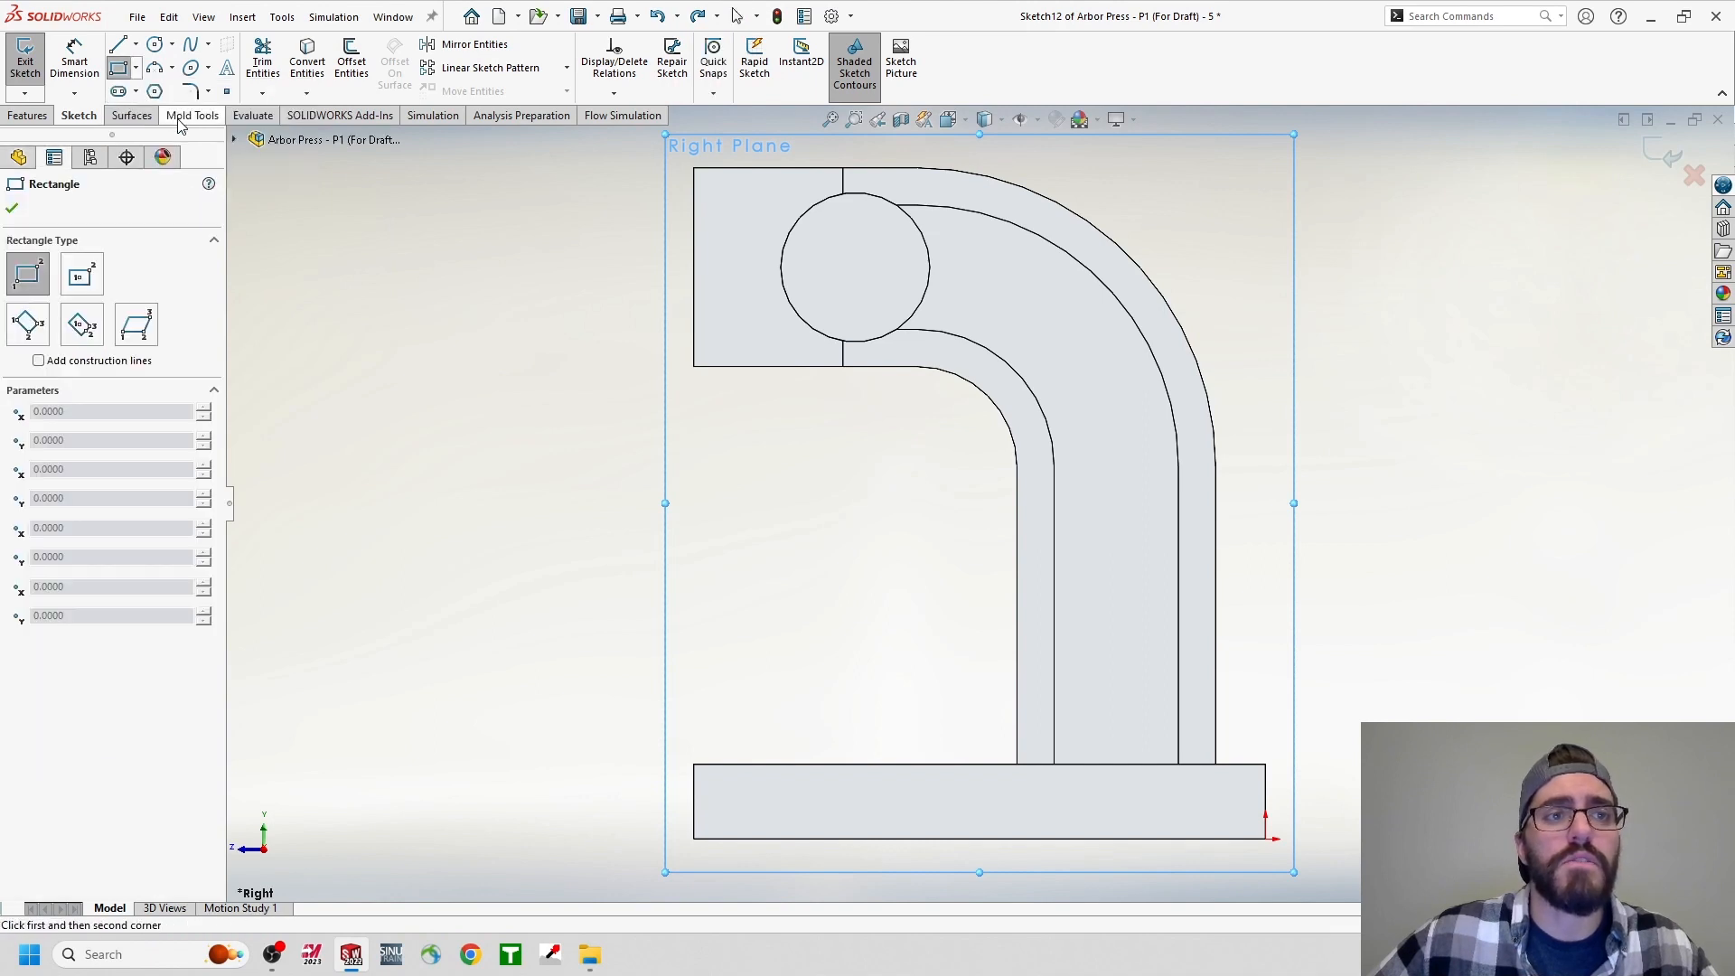
click(1265, 838)
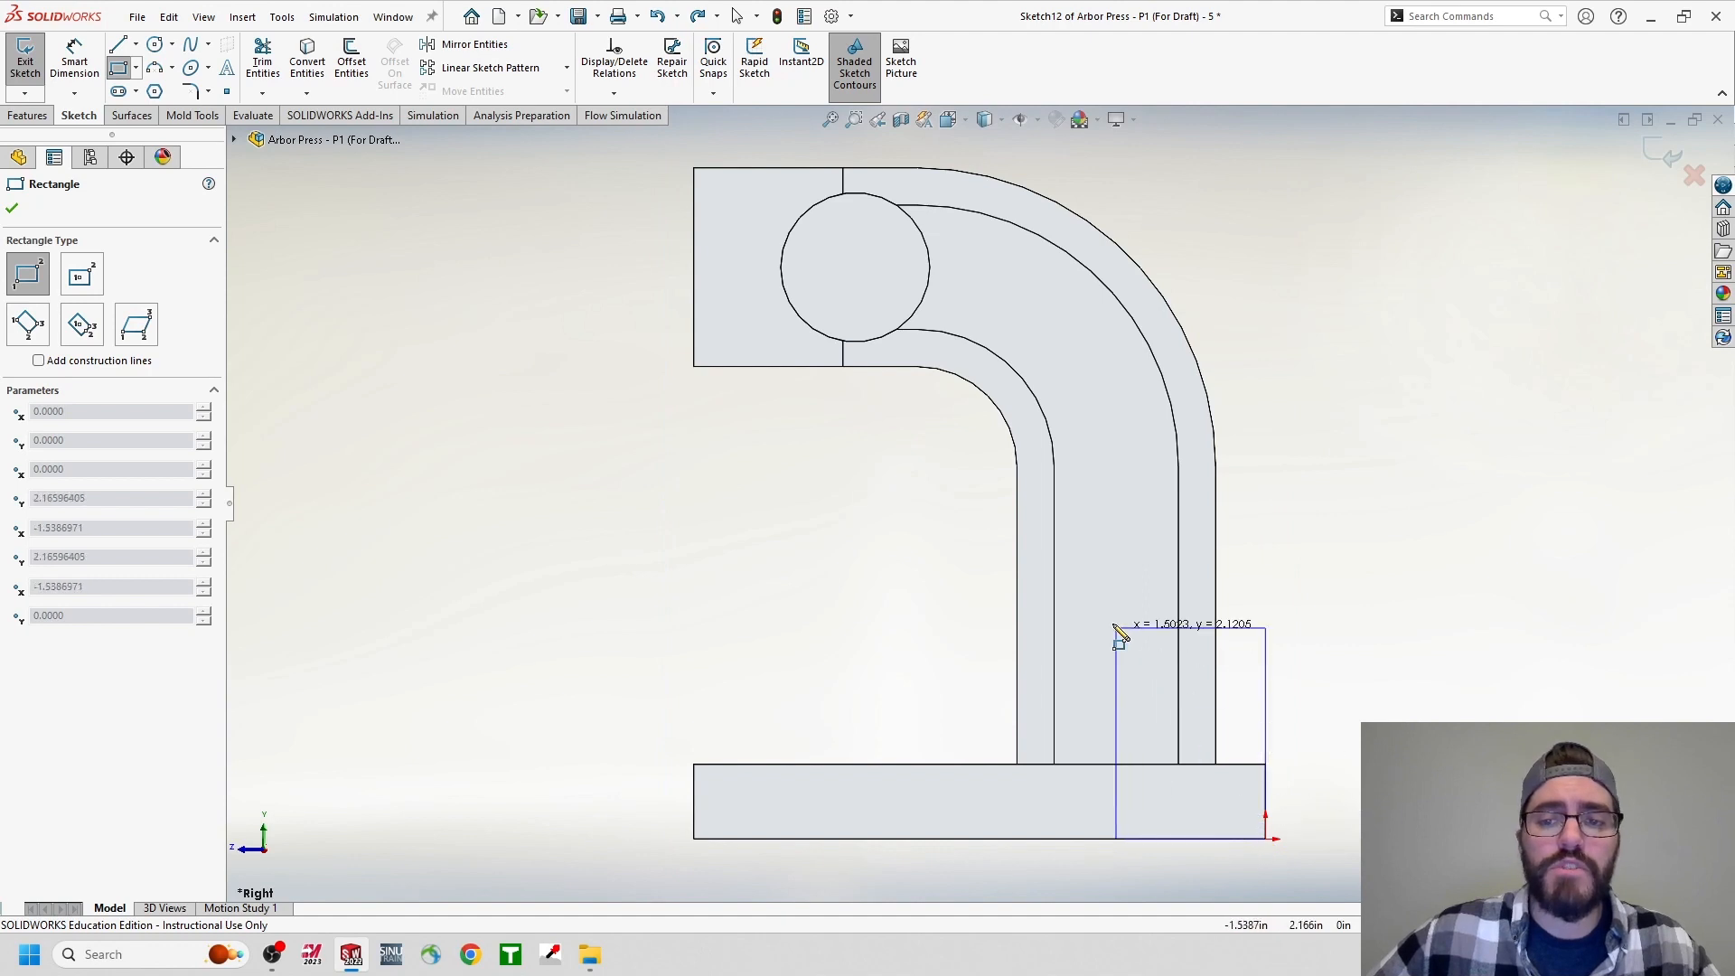
click(694, 168)
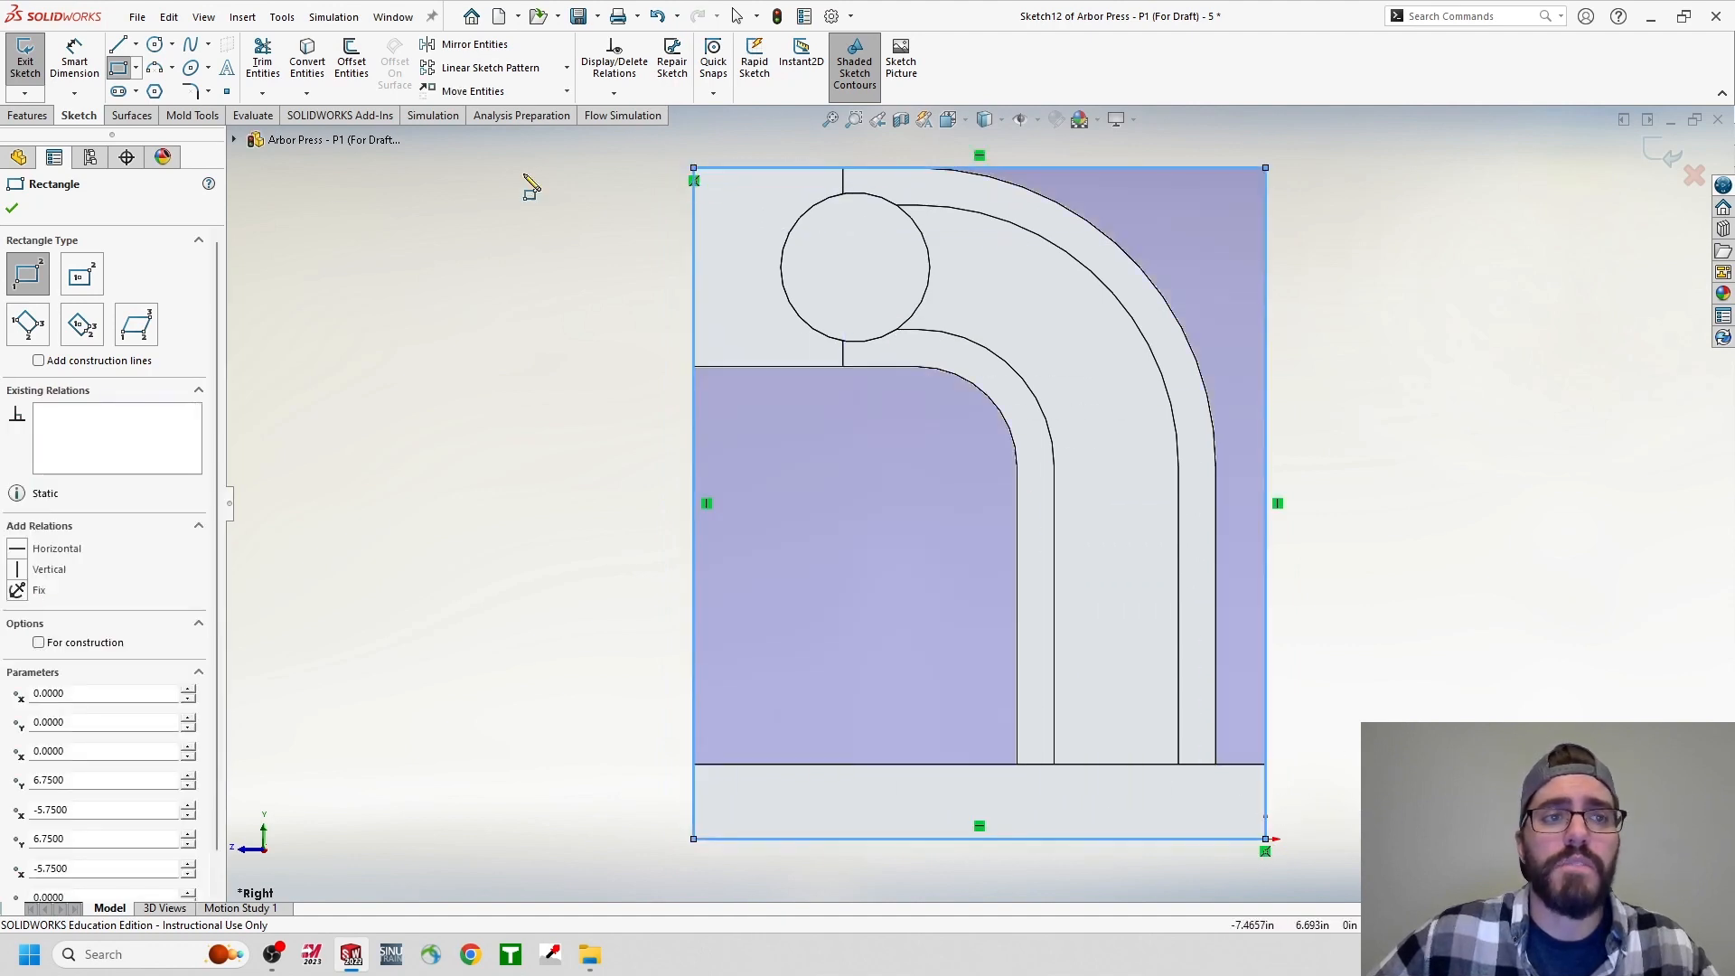
click(12, 208)
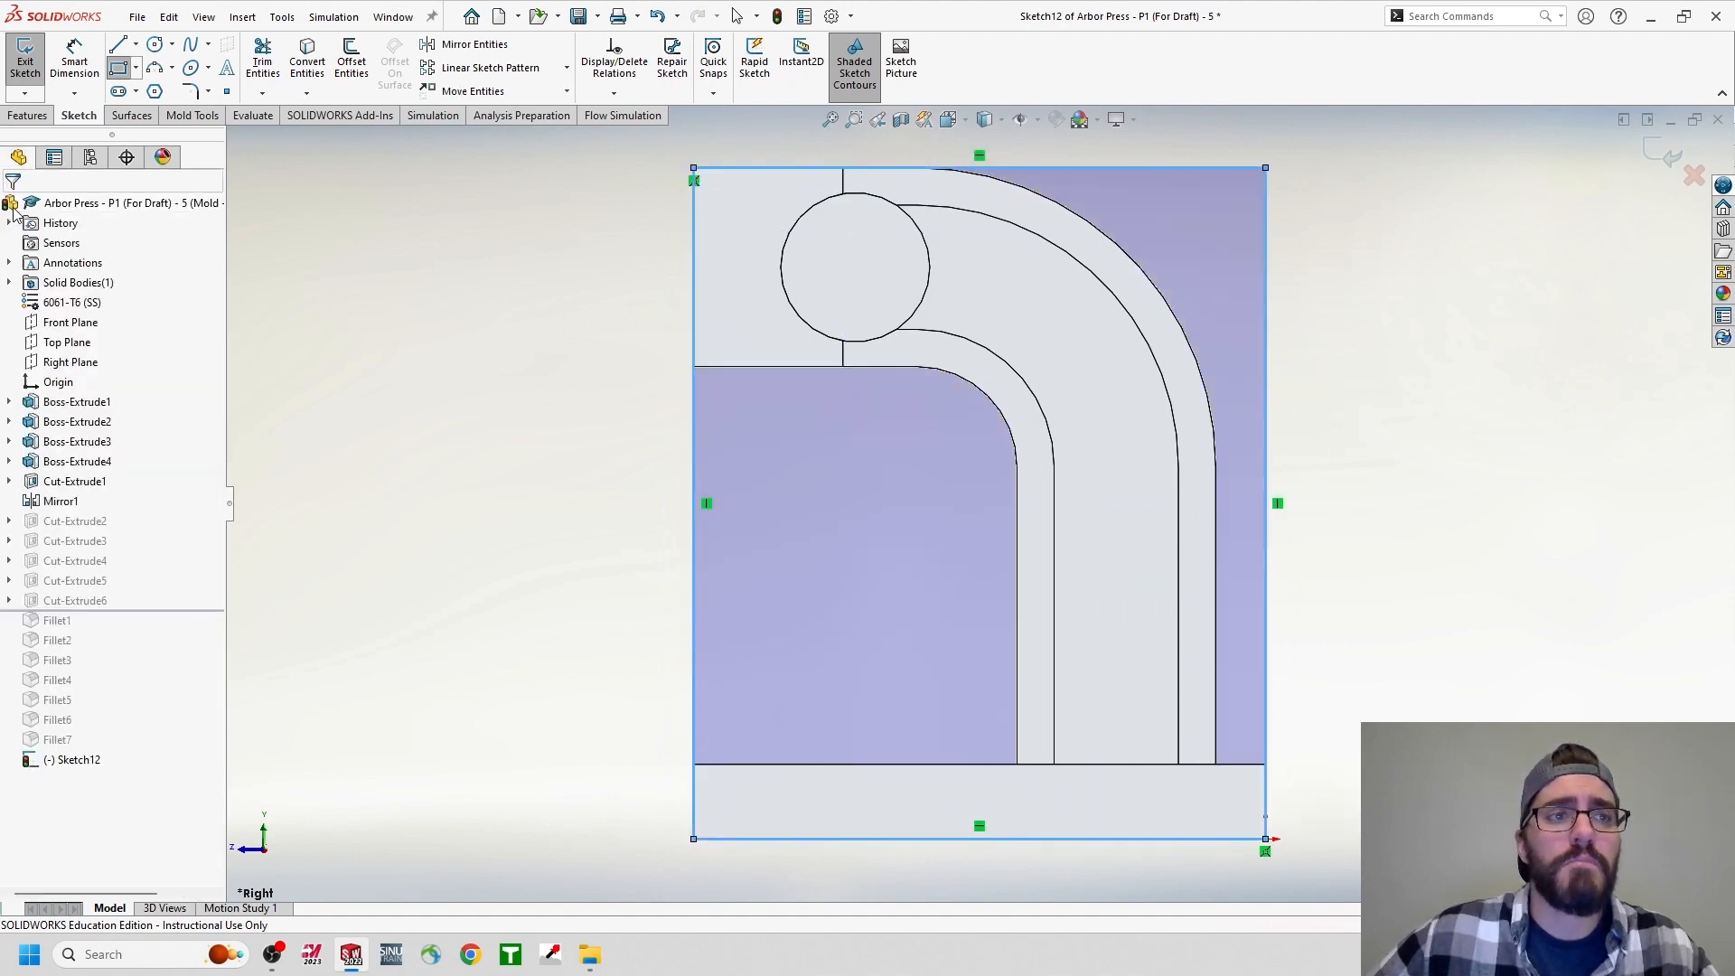
Cut away one half of the casting with a Through All Extruded Cut of the rectangle sketch.
click(32, 117)
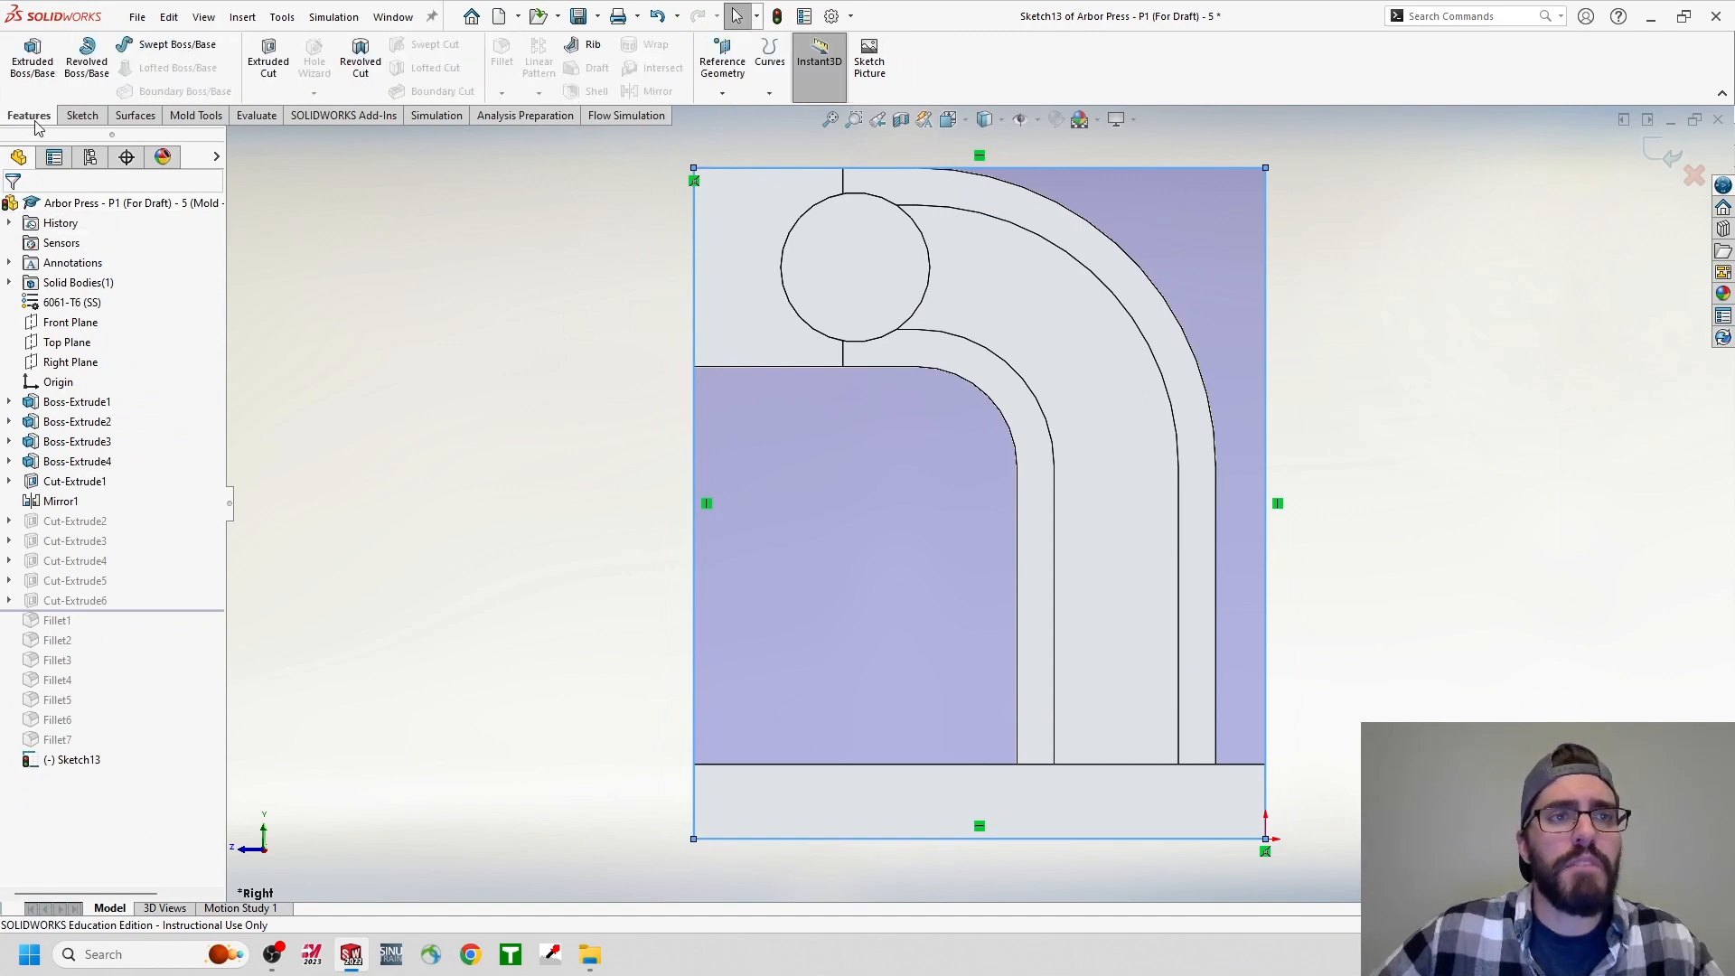
click(268, 78)
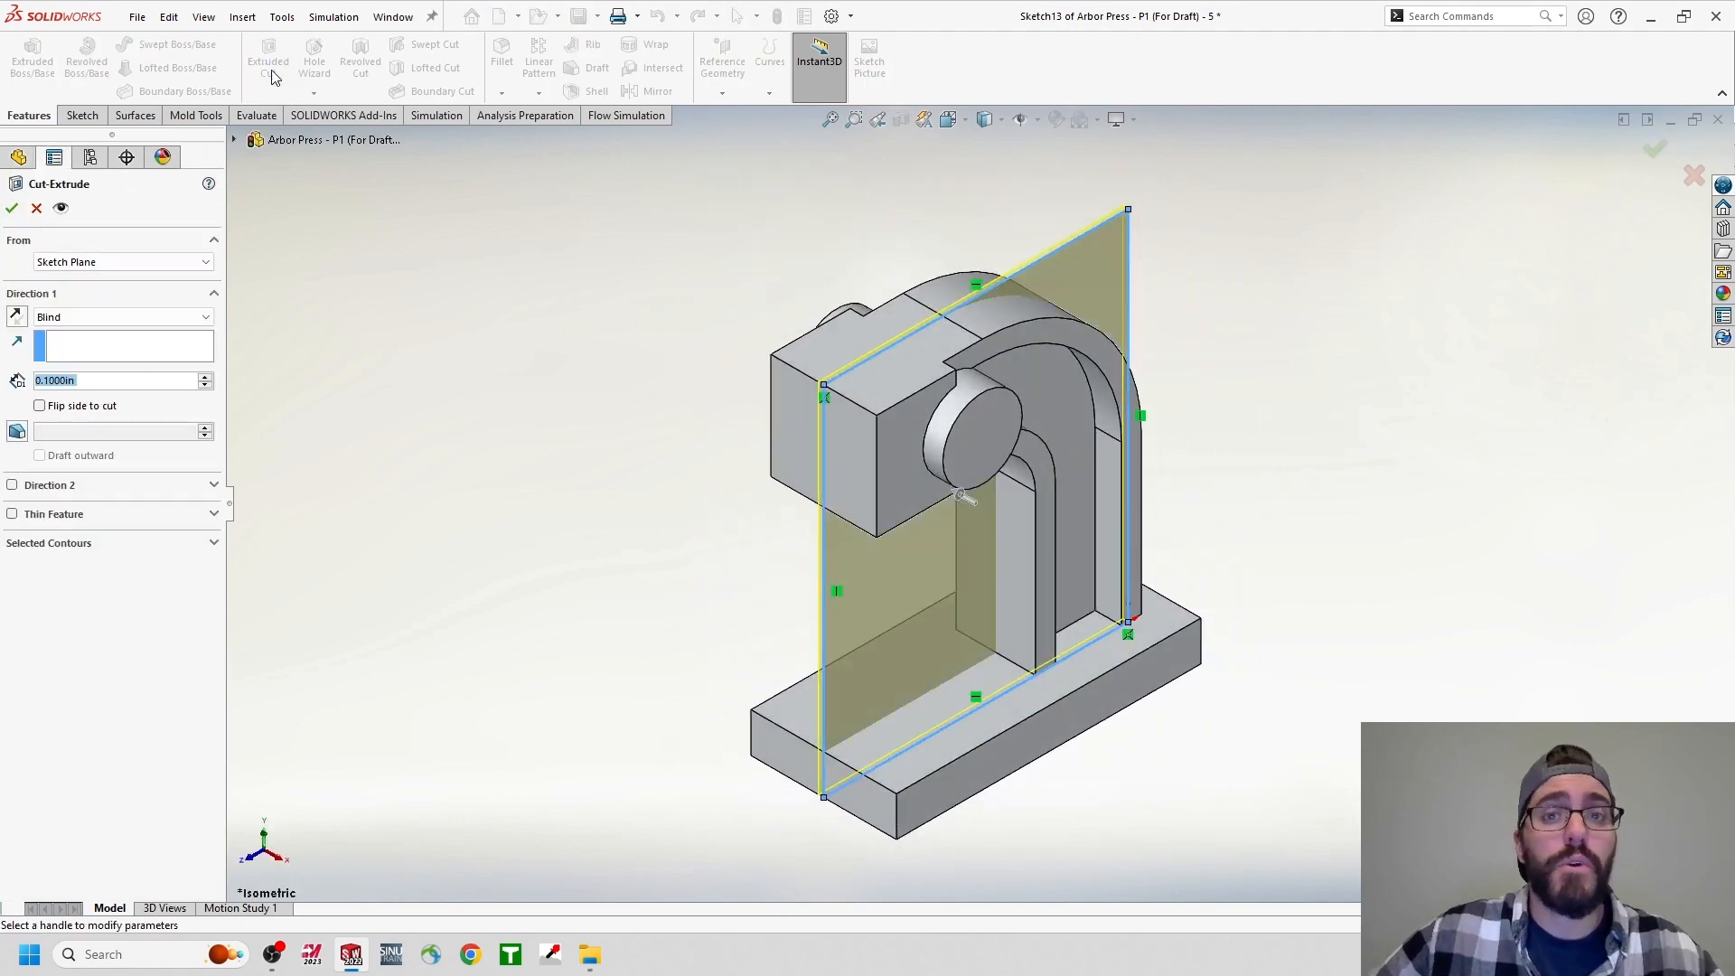
click(123, 318)
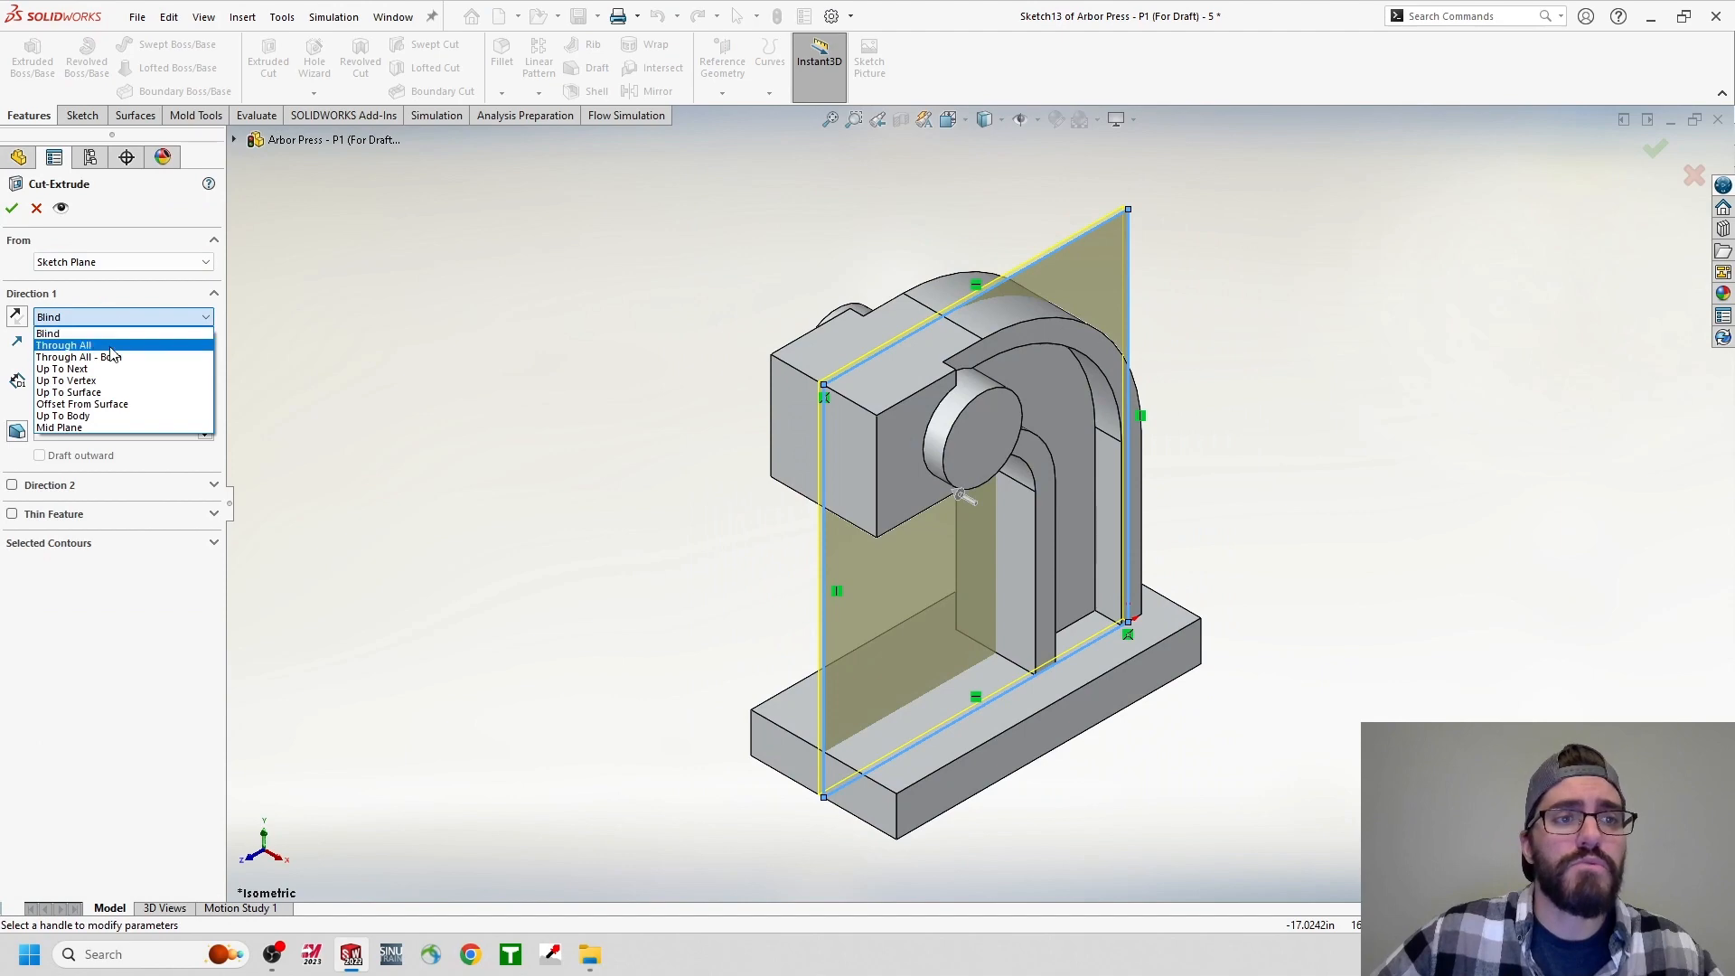
click(112, 350)
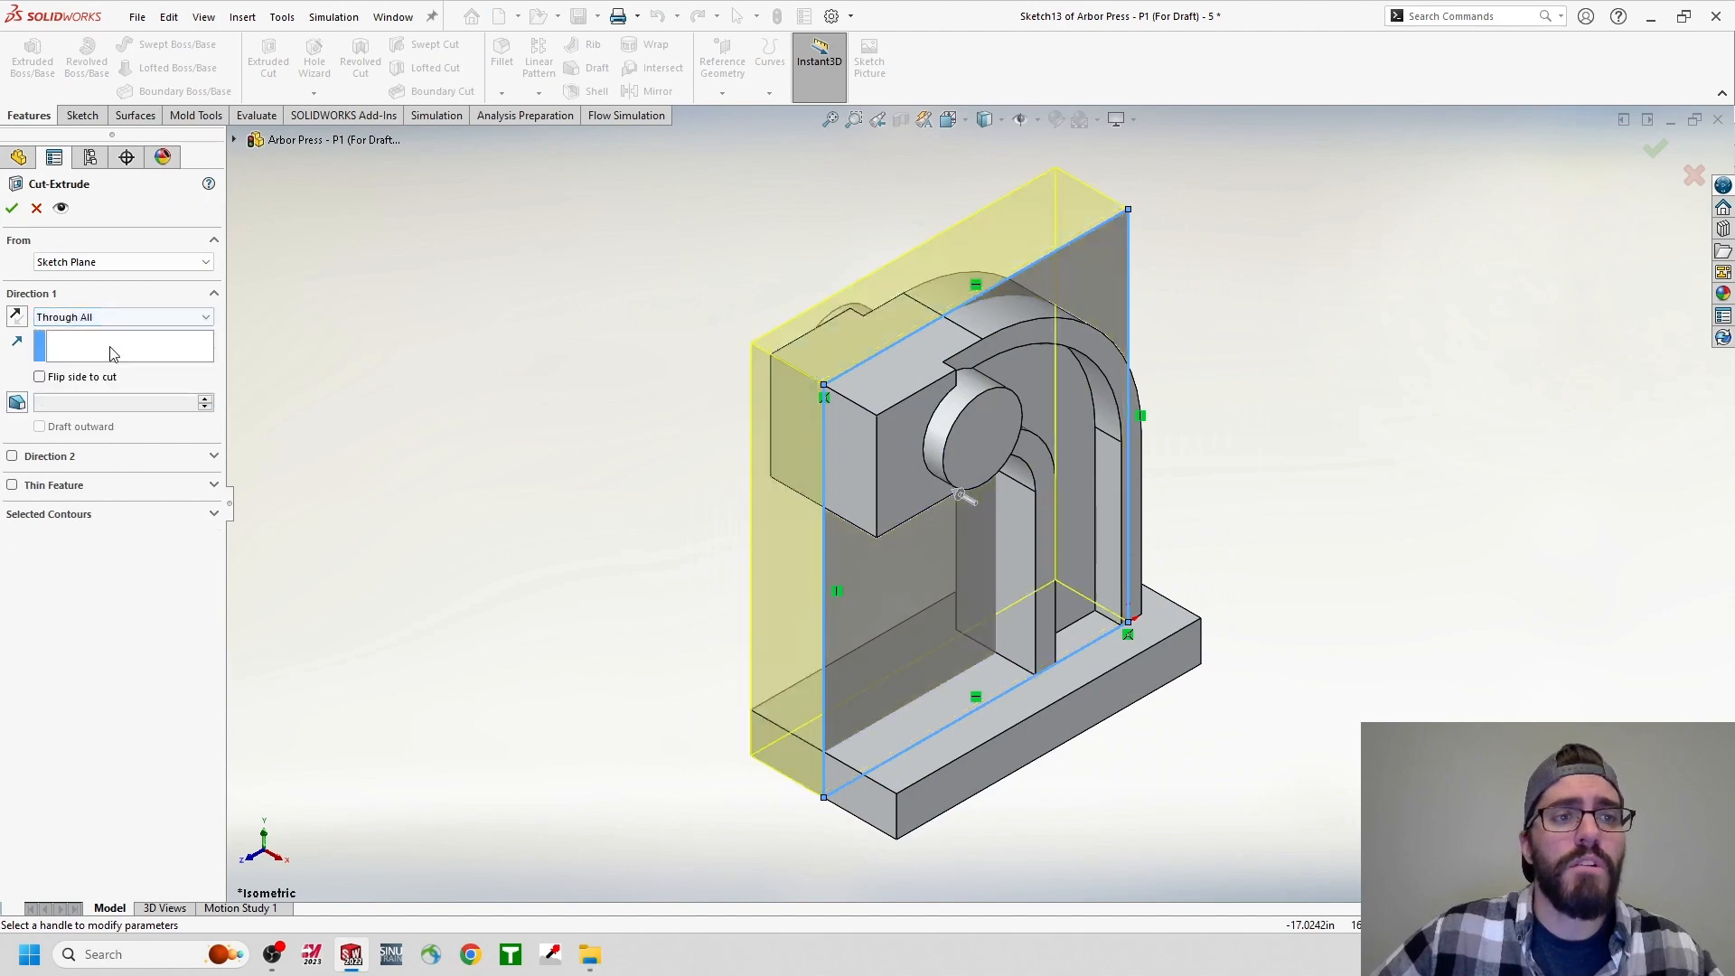
click(12, 209)
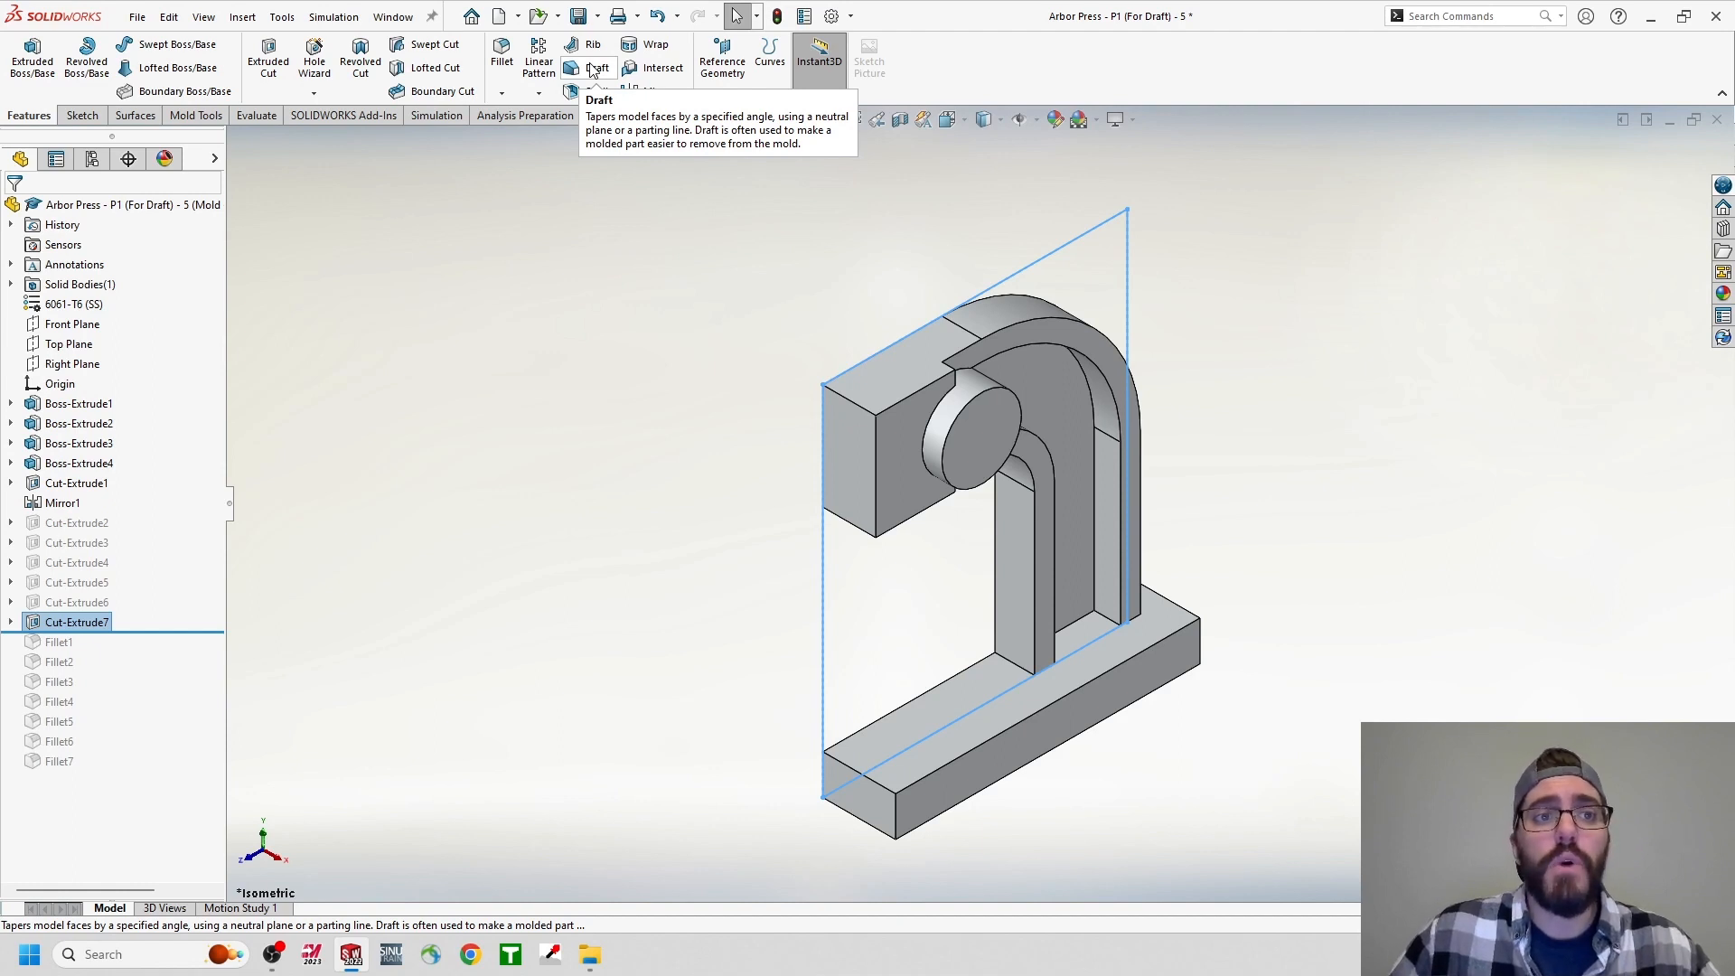
Start a neutral-plane Draft with a 3-degree angle and the Right Plane as the neutral plane.
click(196, 115)
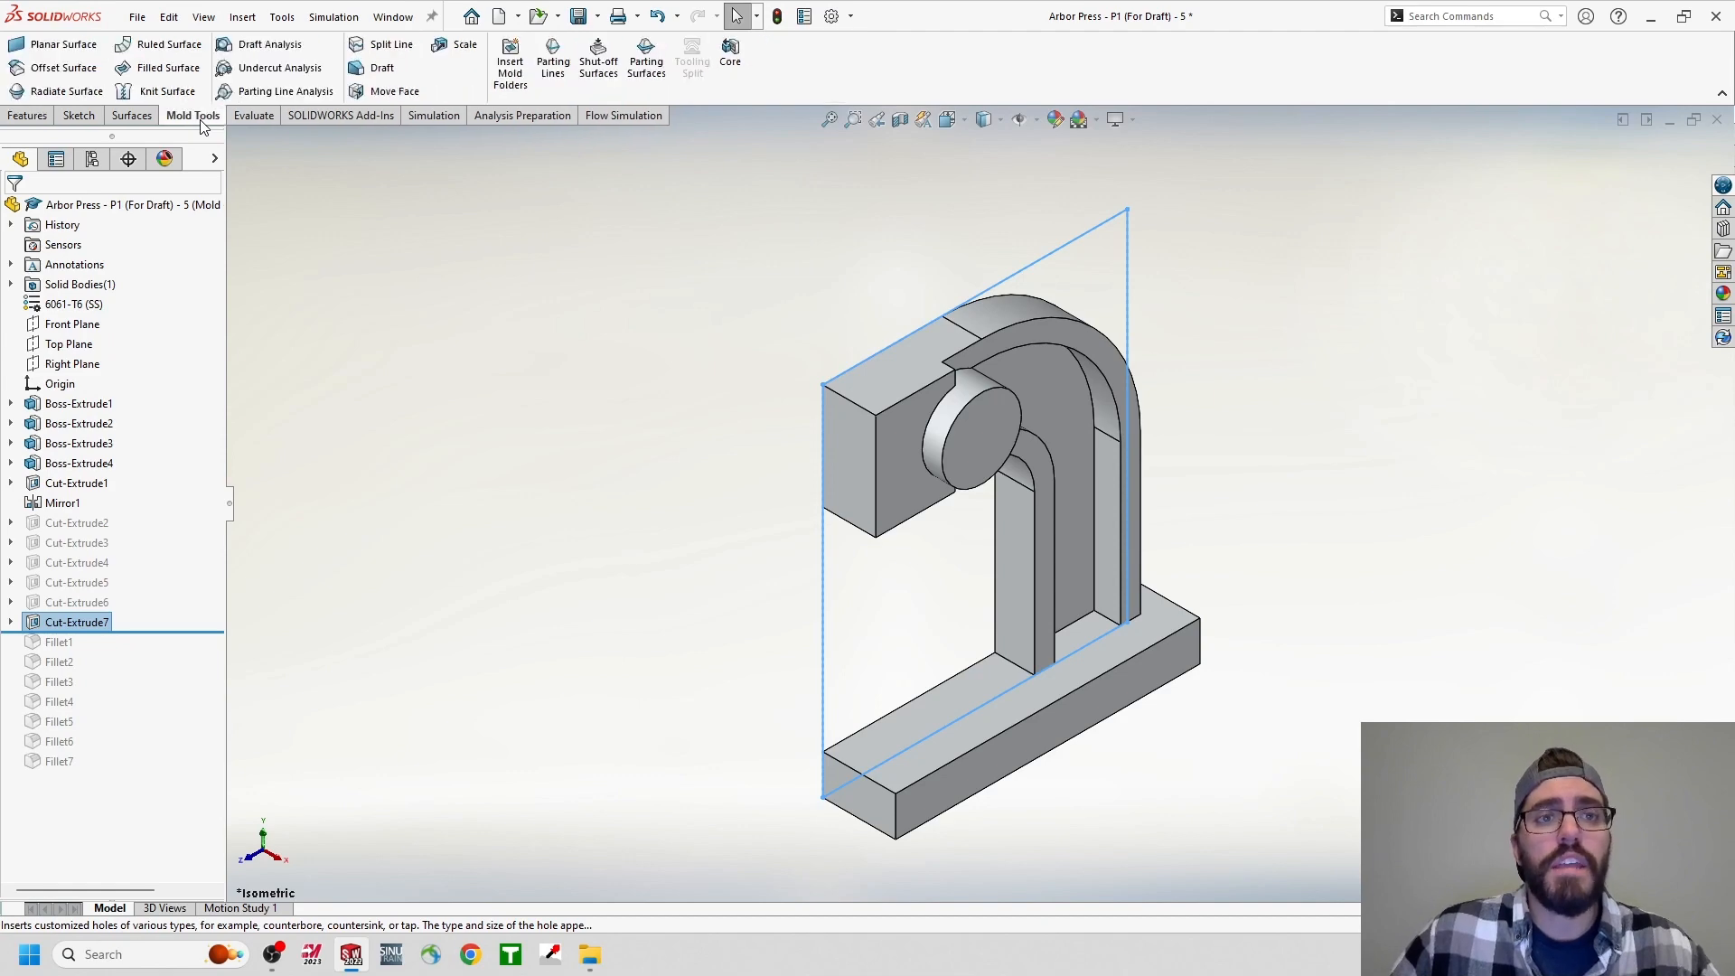
click(377, 72)
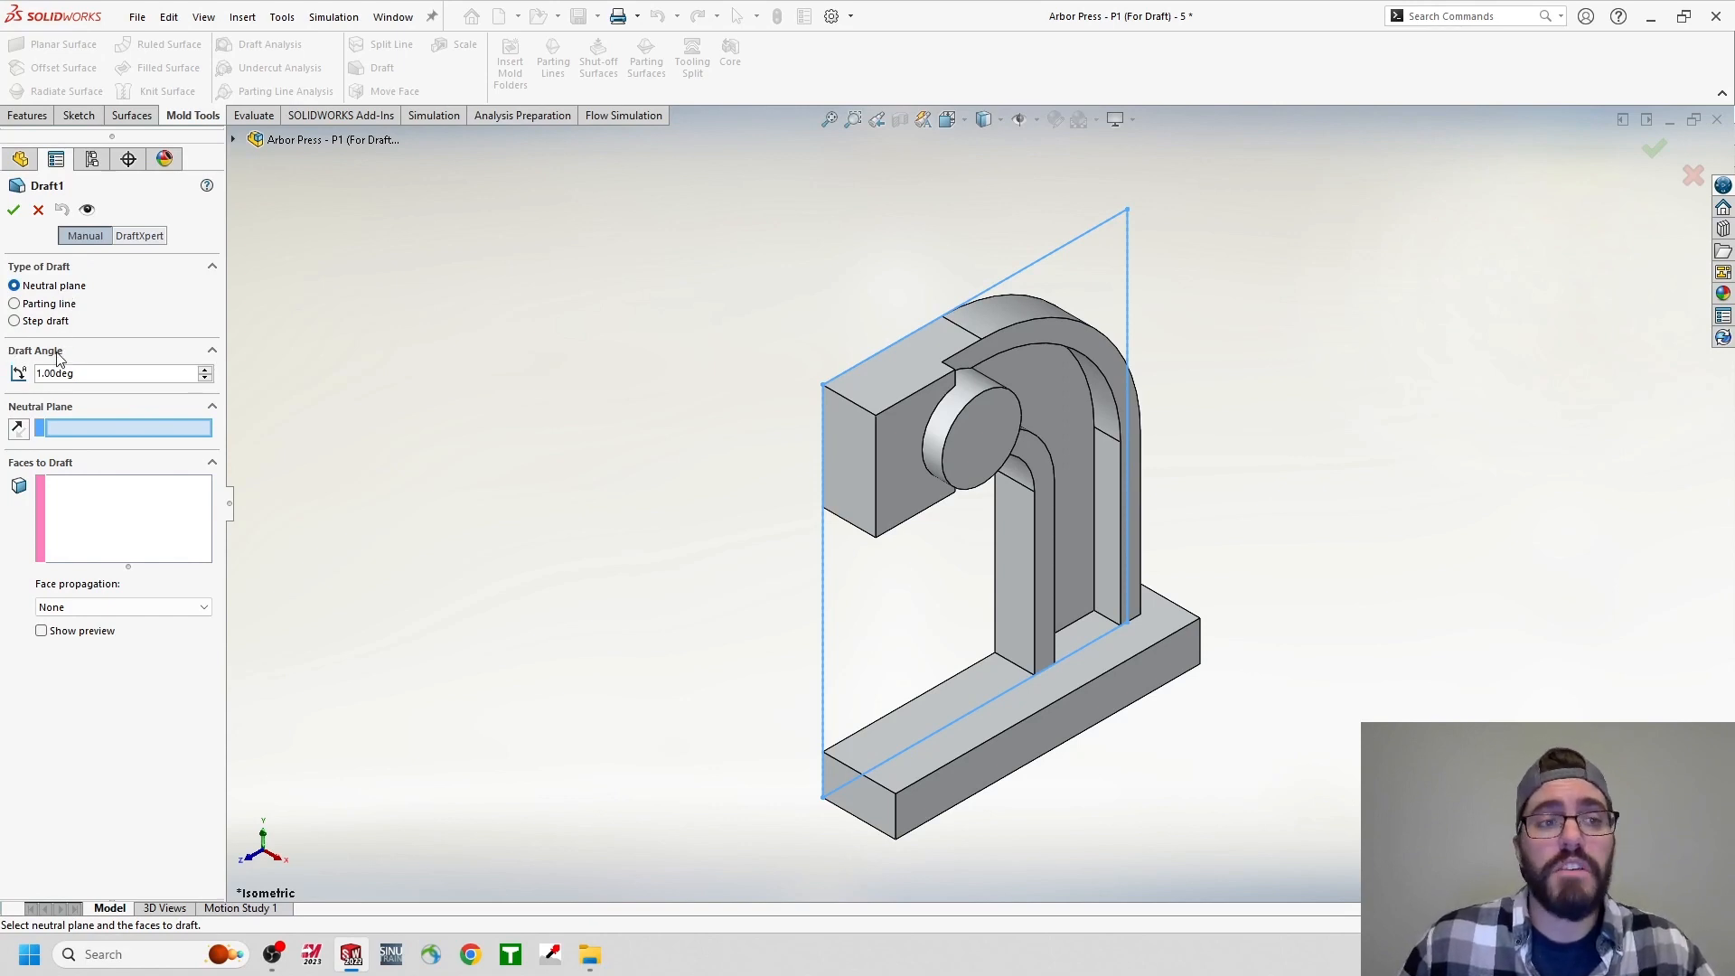
drag(77, 374, 2, 378)
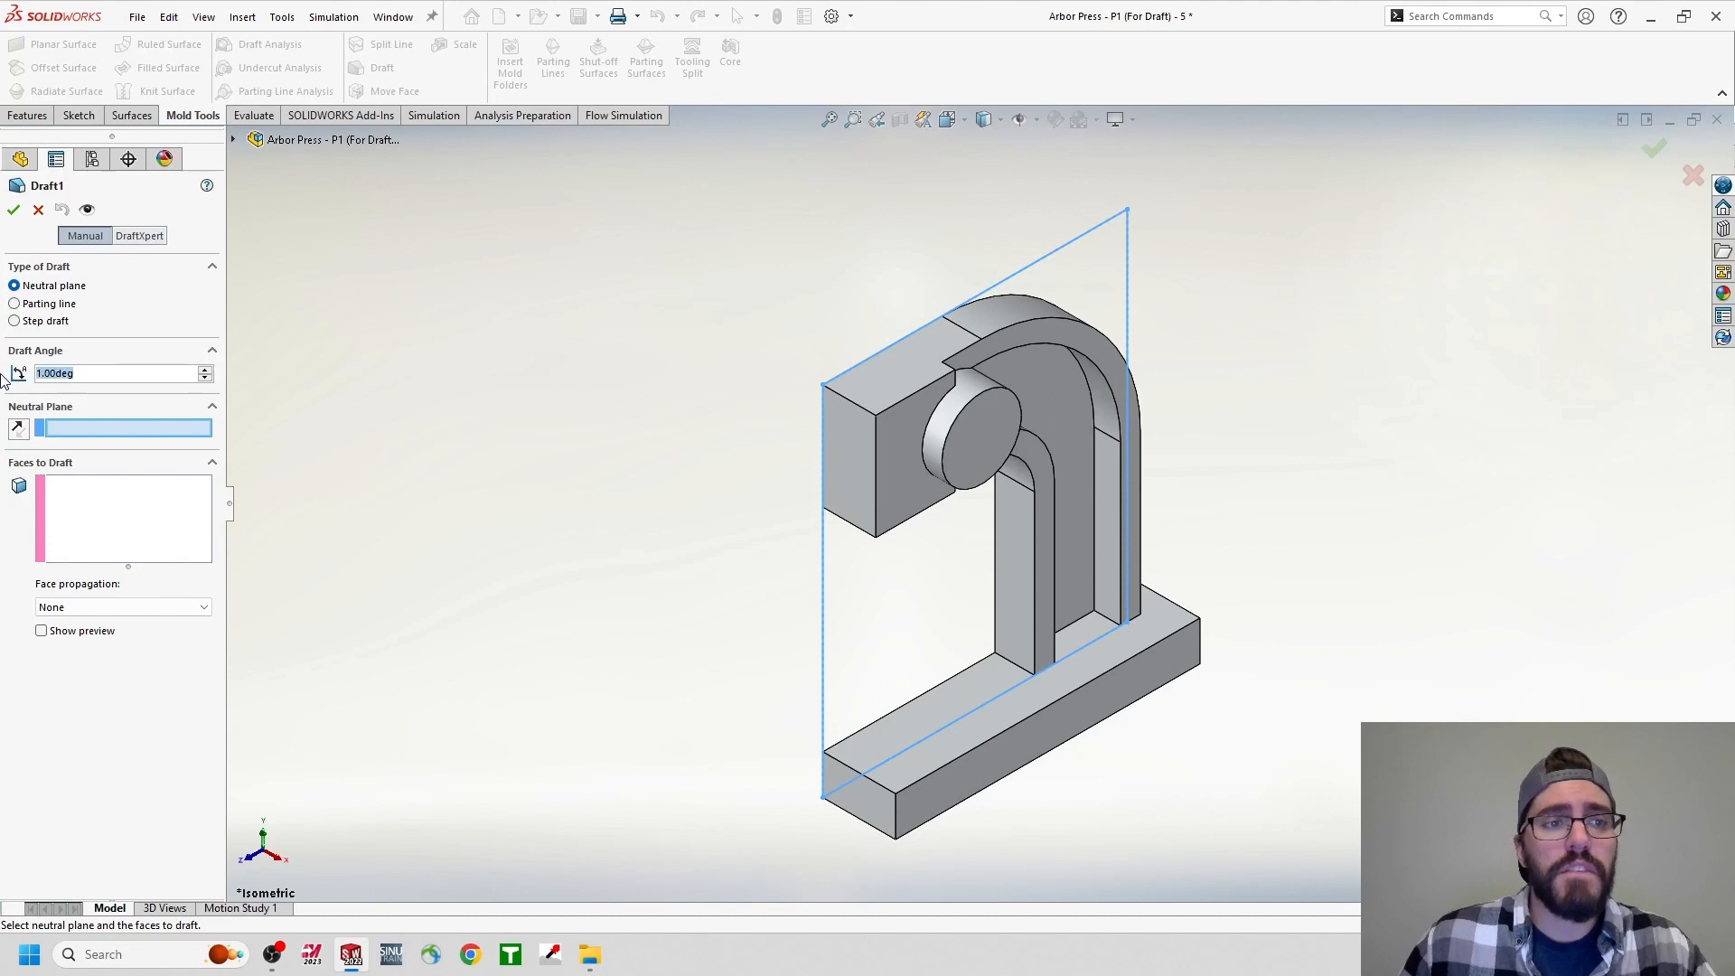
text(3)
key(Return)
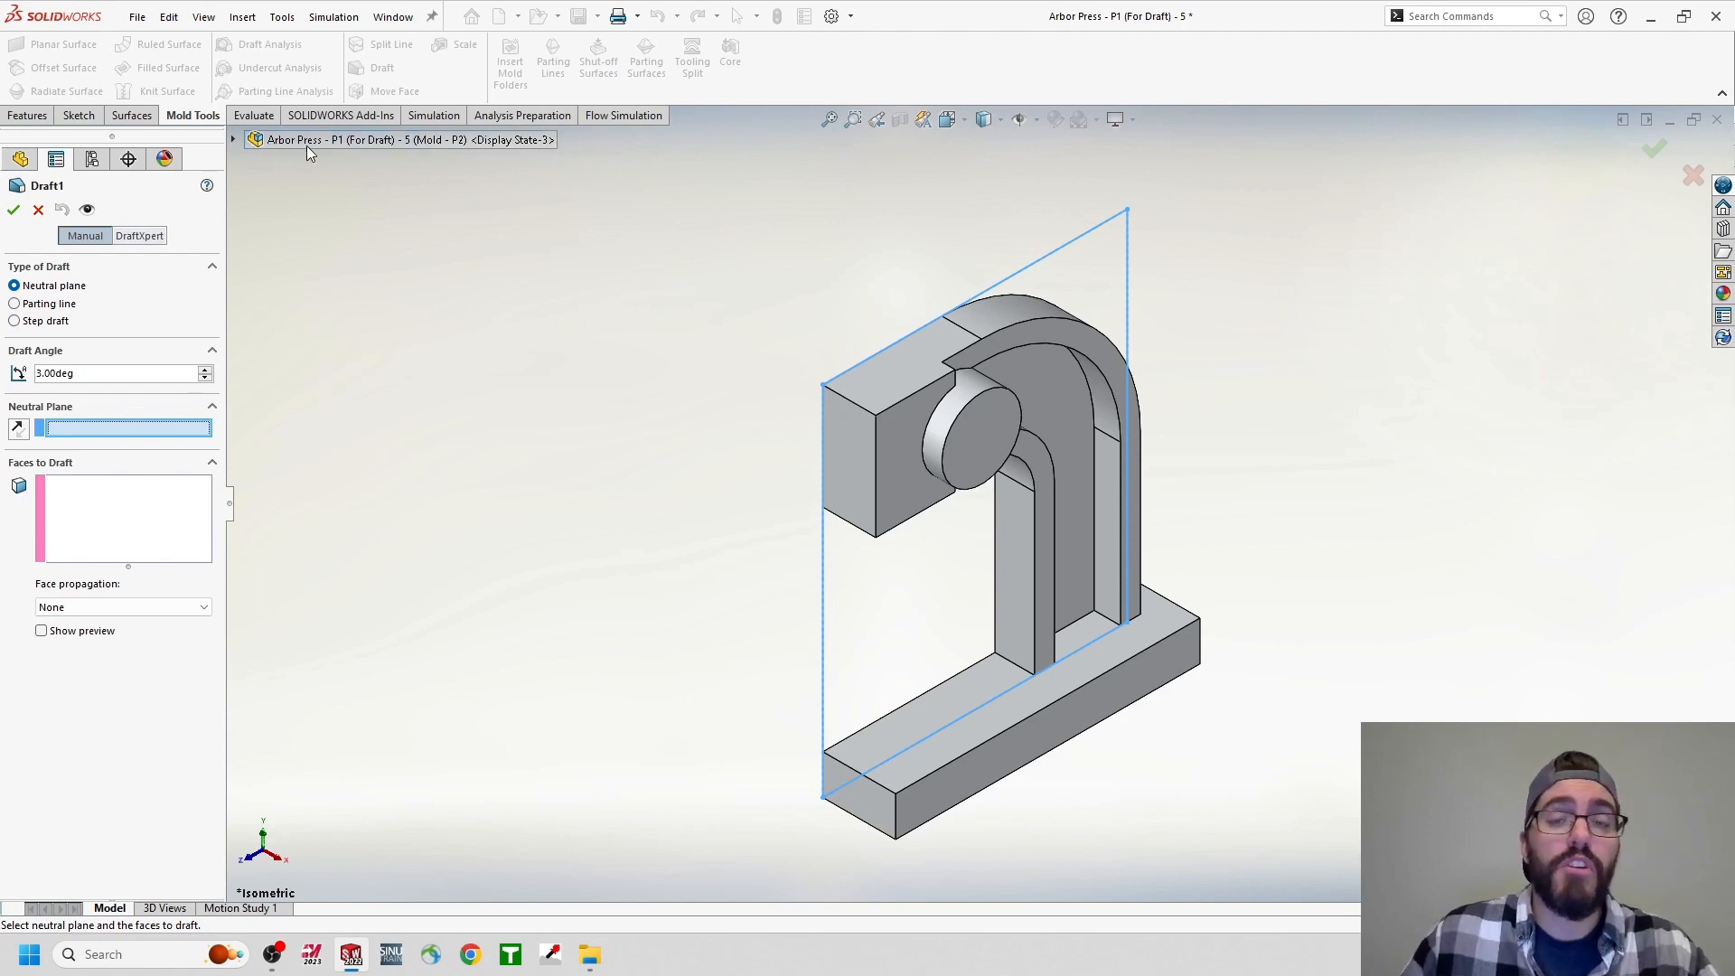
click(234, 141)
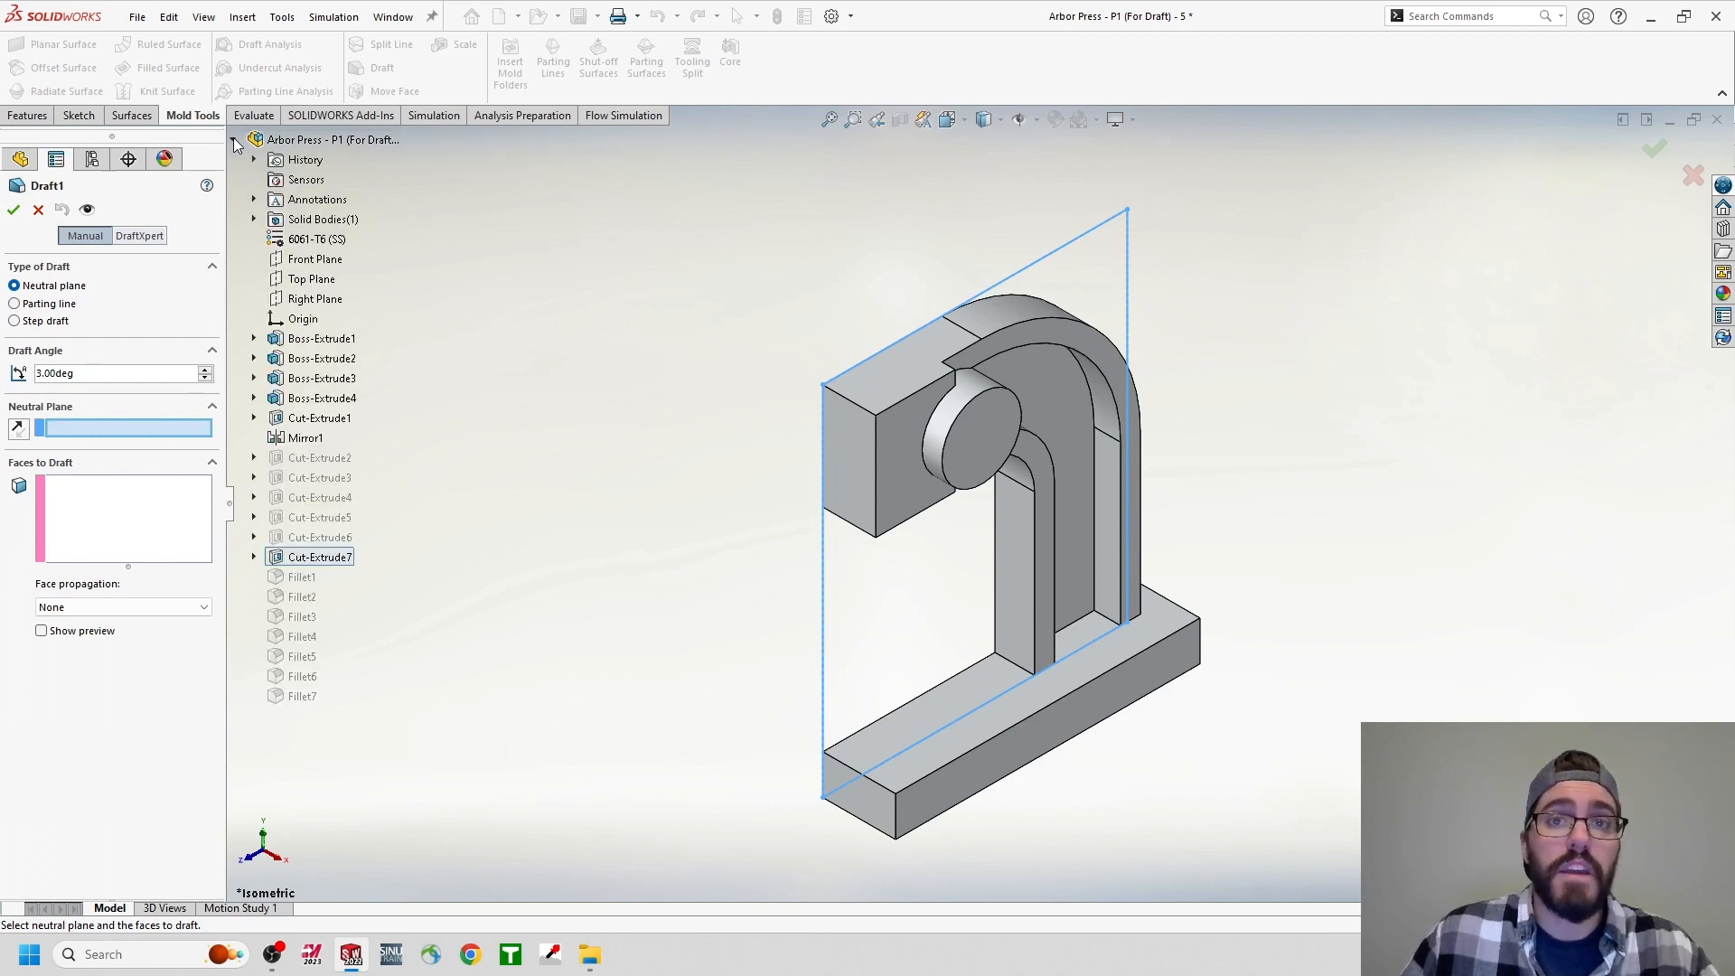
click(313, 299)
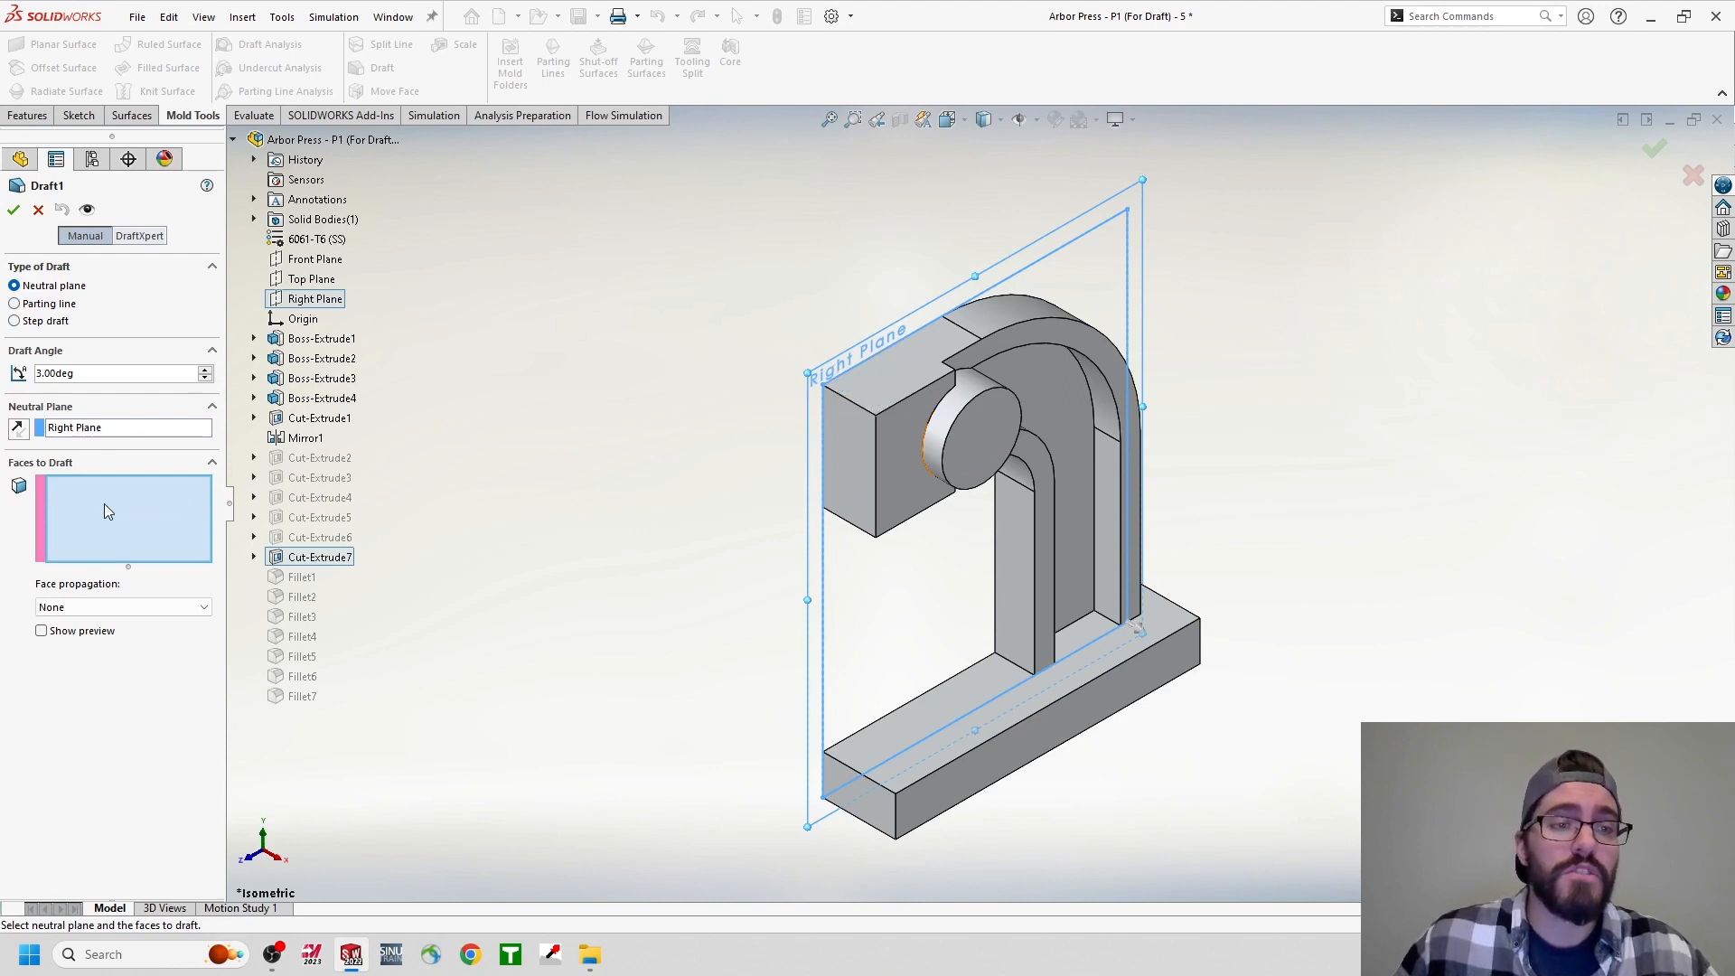
Choose the head block's front and top, the arm's outer curved and straight faces, and the base plate's rear end as faces to draft.
click(149, 508)
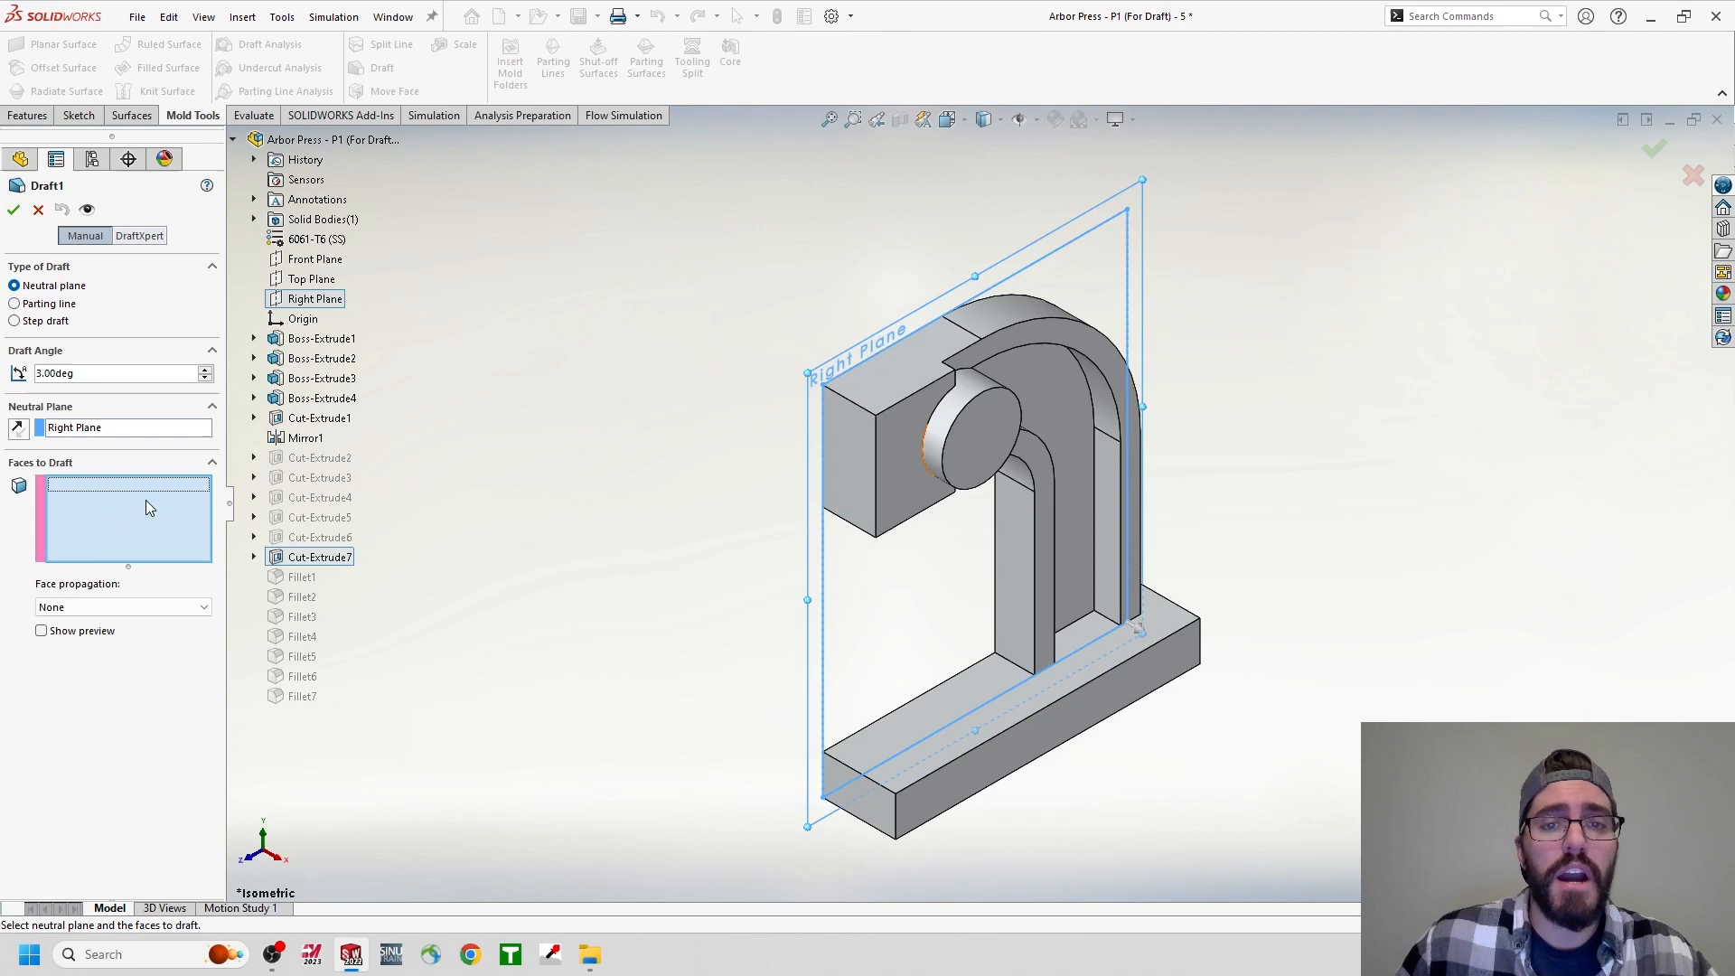
click(842, 451)
click(873, 384)
click(981, 321)
middle_drag(1066, 309, 1142, 434)
click(1211, 533)
click(1301, 619)
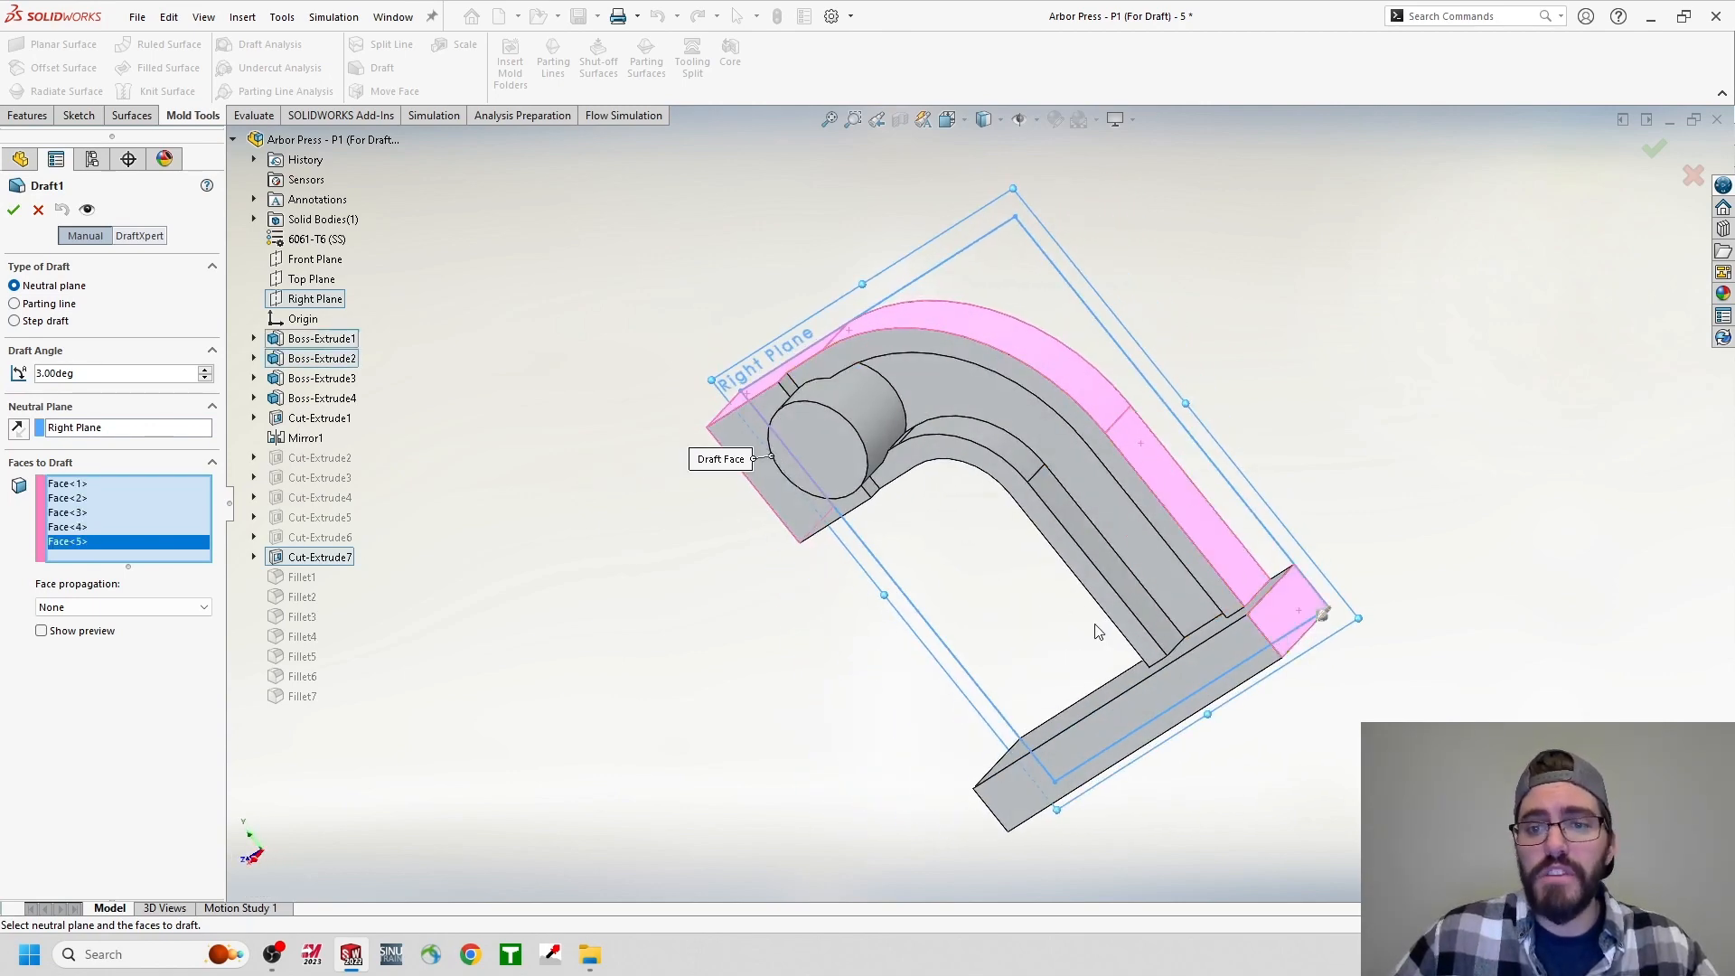
Add the base plate's front end, the arm's inner straight and curved faces, and the head block's underside to the draft.
middle_drag(1301, 619, 1277, 553)
click(888, 807)
middle_drag(888, 807, 1006, 588)
click(1006, 588)
click(1014, 487)
middle_drag(1013, 488, 1053, 570)
click(874, 443)
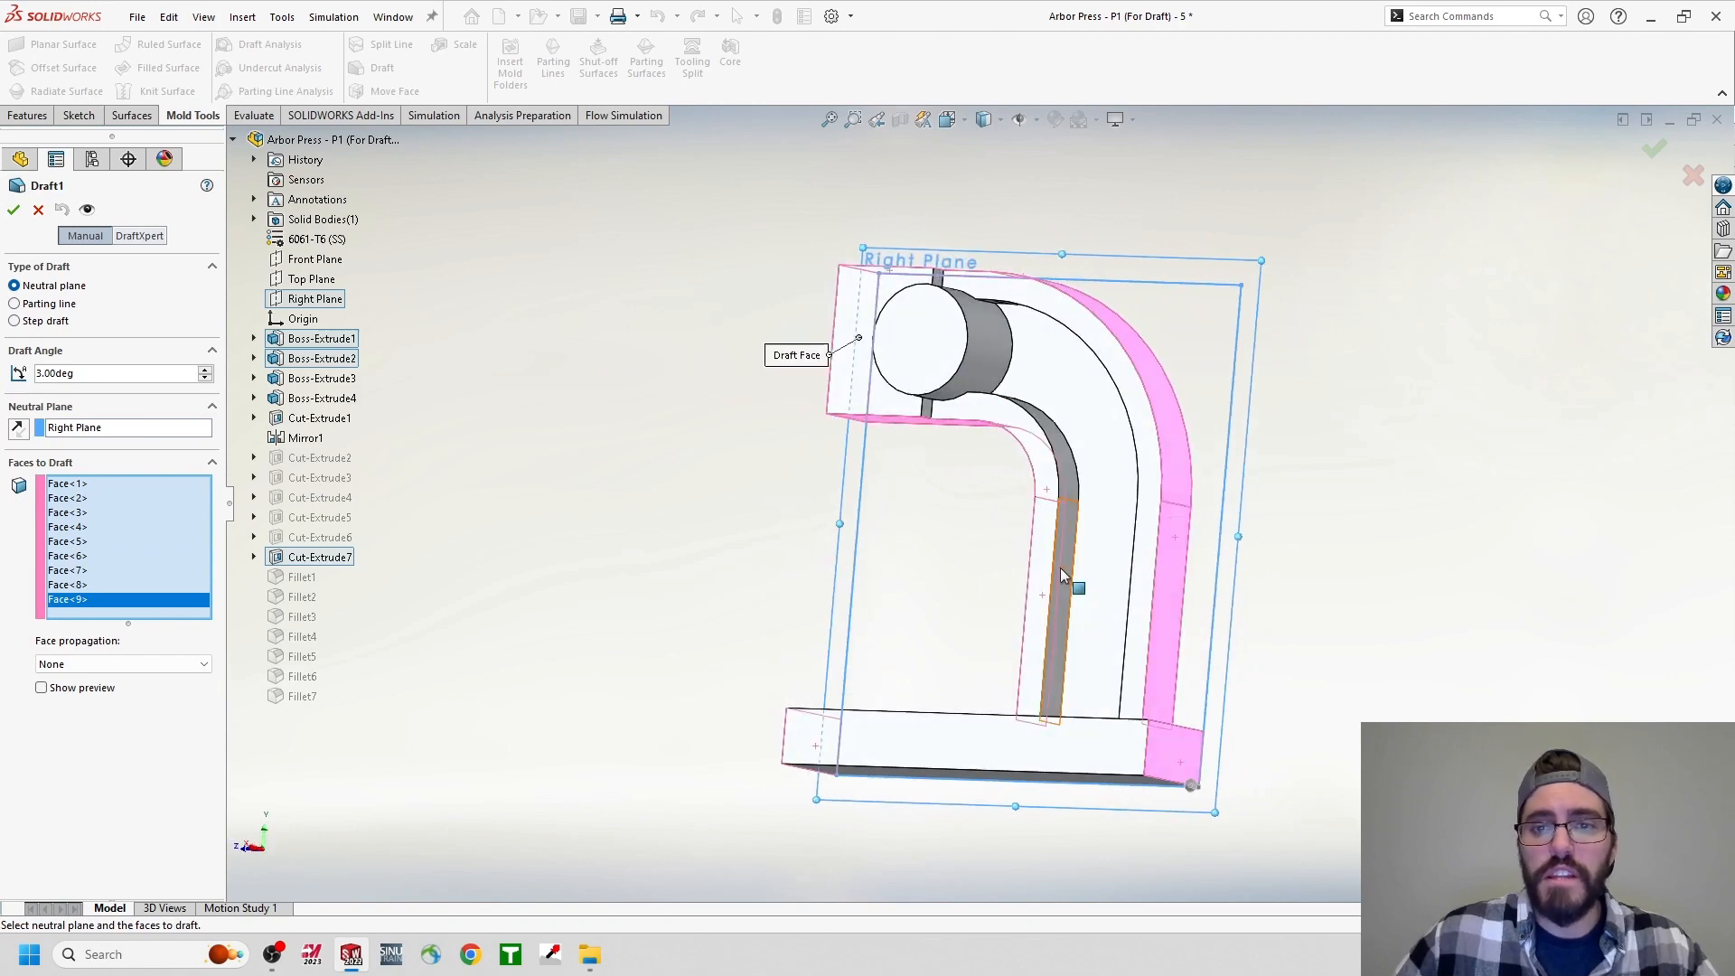
Add the straight and curved walls of the arm's side recess and the round boss's cylindrical face to the draft.
click(1056, 571)
click(1062, 488)
middle_drag(1062, 488, 1002, 469)
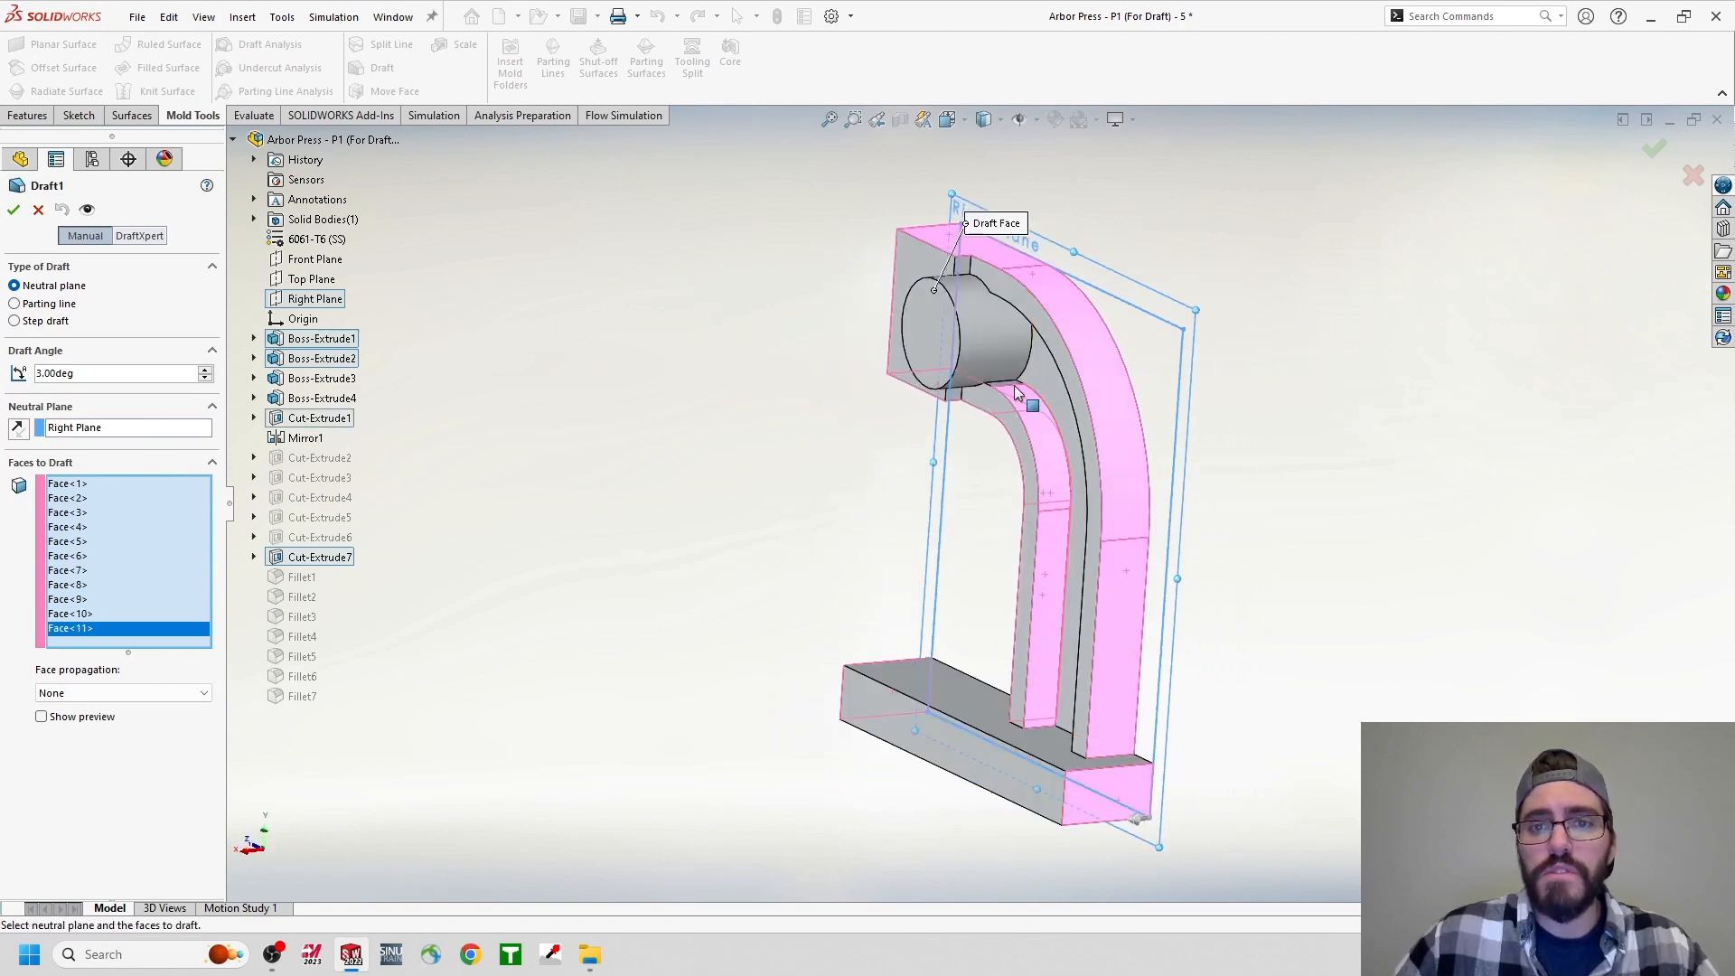
click(1018, 392)
middle_drag(1019, 391, 1023, 243)
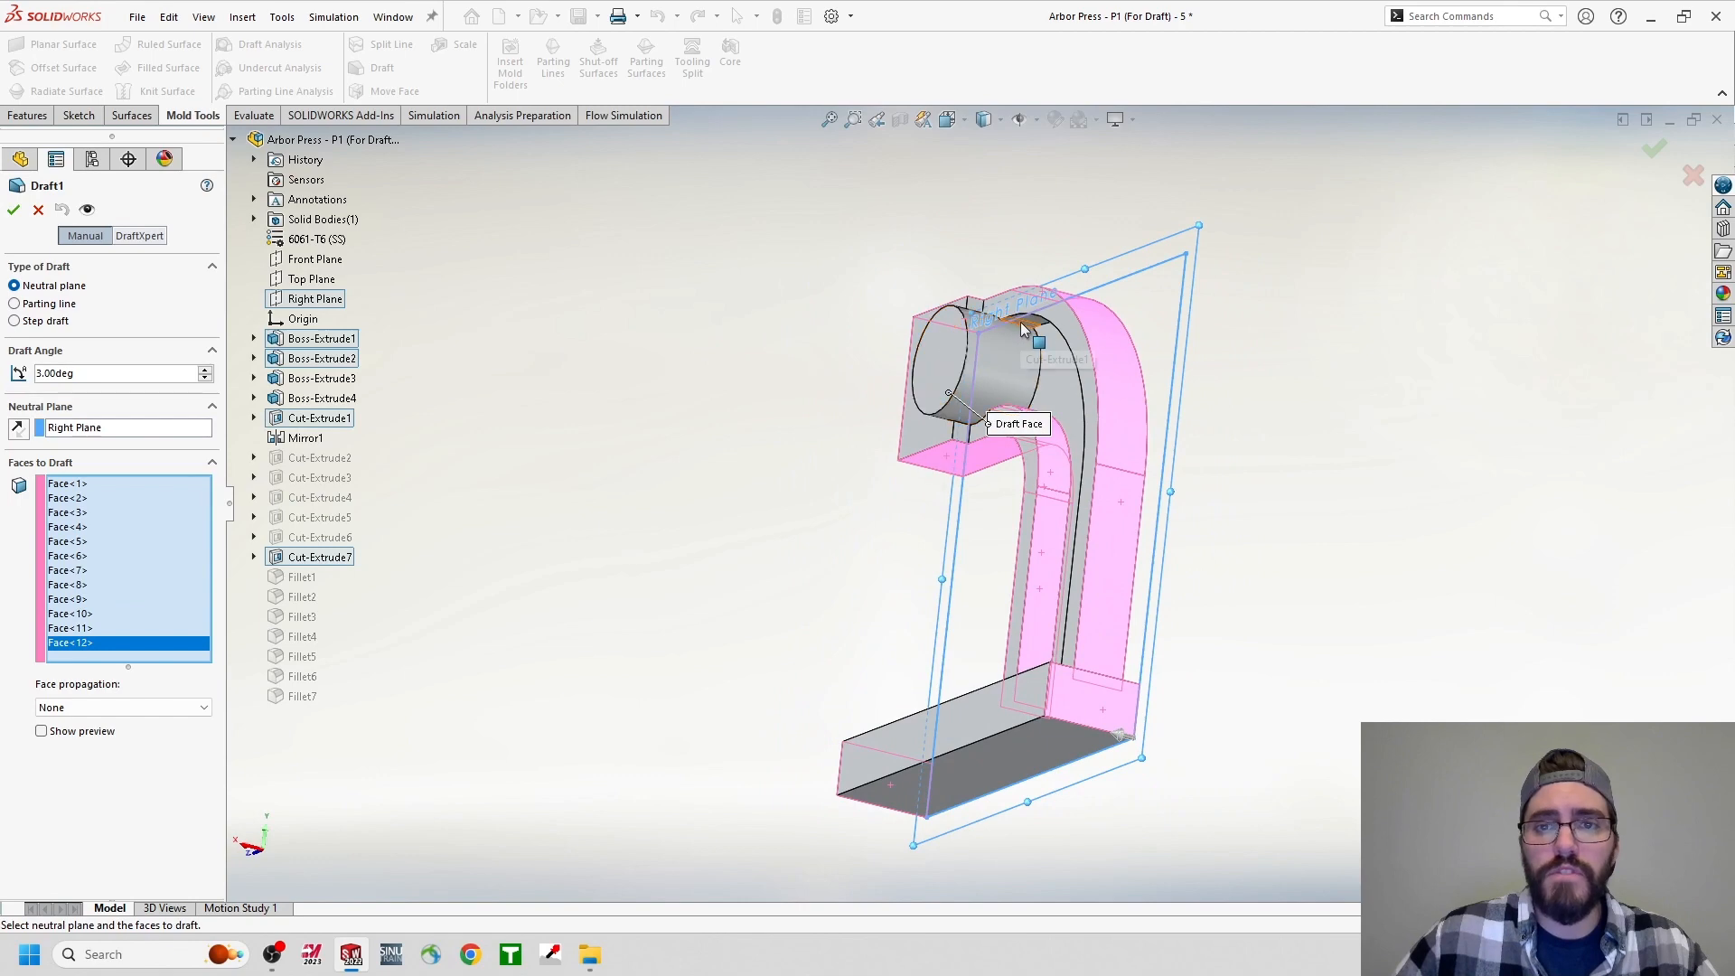
click(1040, 323)
click(1033, 322)
middle_drag(1032, 327, 986, 389)
click(1157, 540)
click(985, 381)
middle_drag(810, 421, 914, 312)
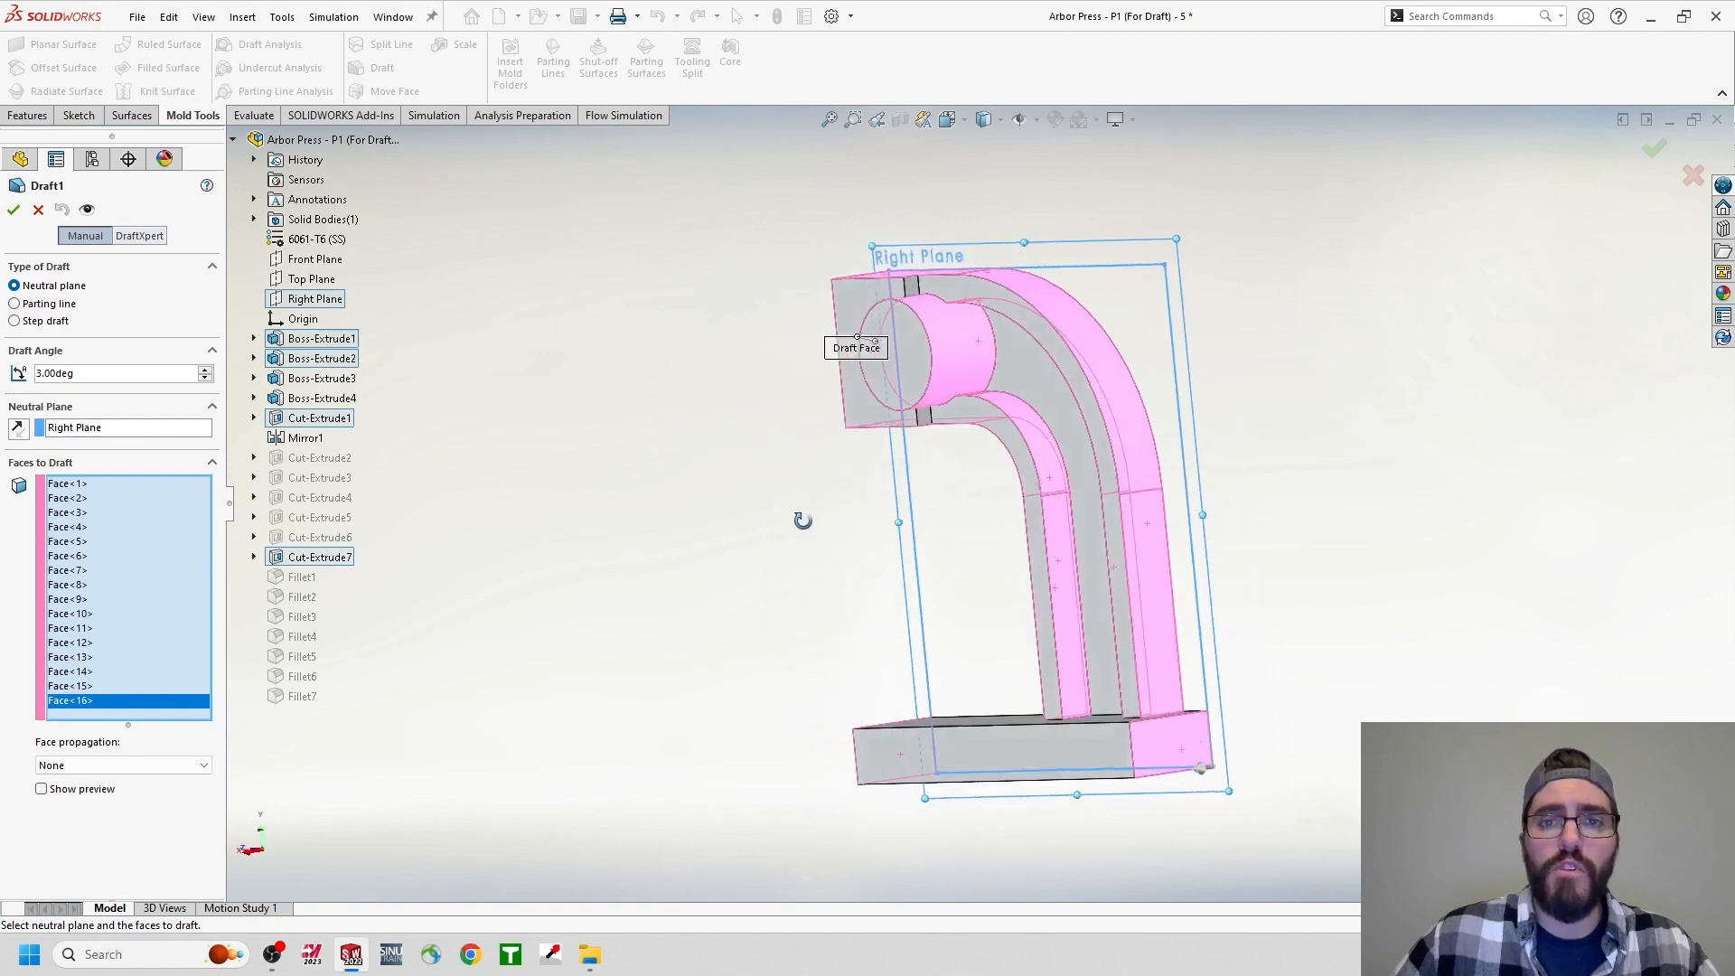
Add the two narrow step faces between head block and arm, above and below the round boss, to the draft.
click(911, 291)
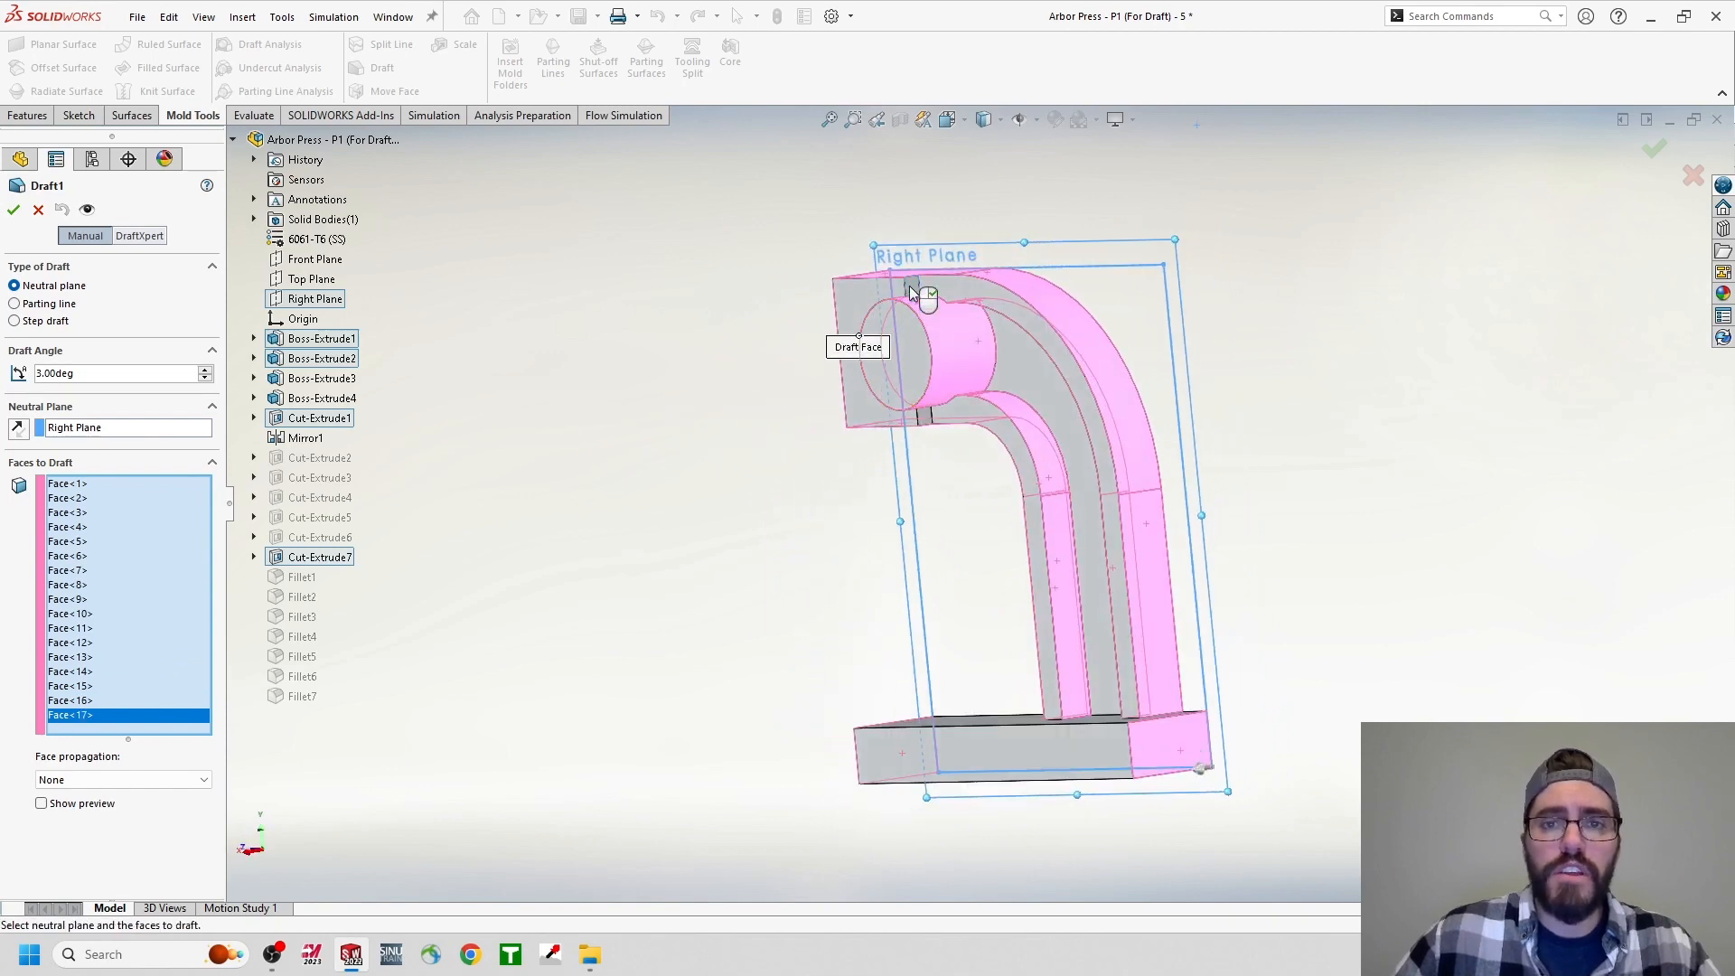
click(922, 411)
middle_drag(925, 400, 967, 377)
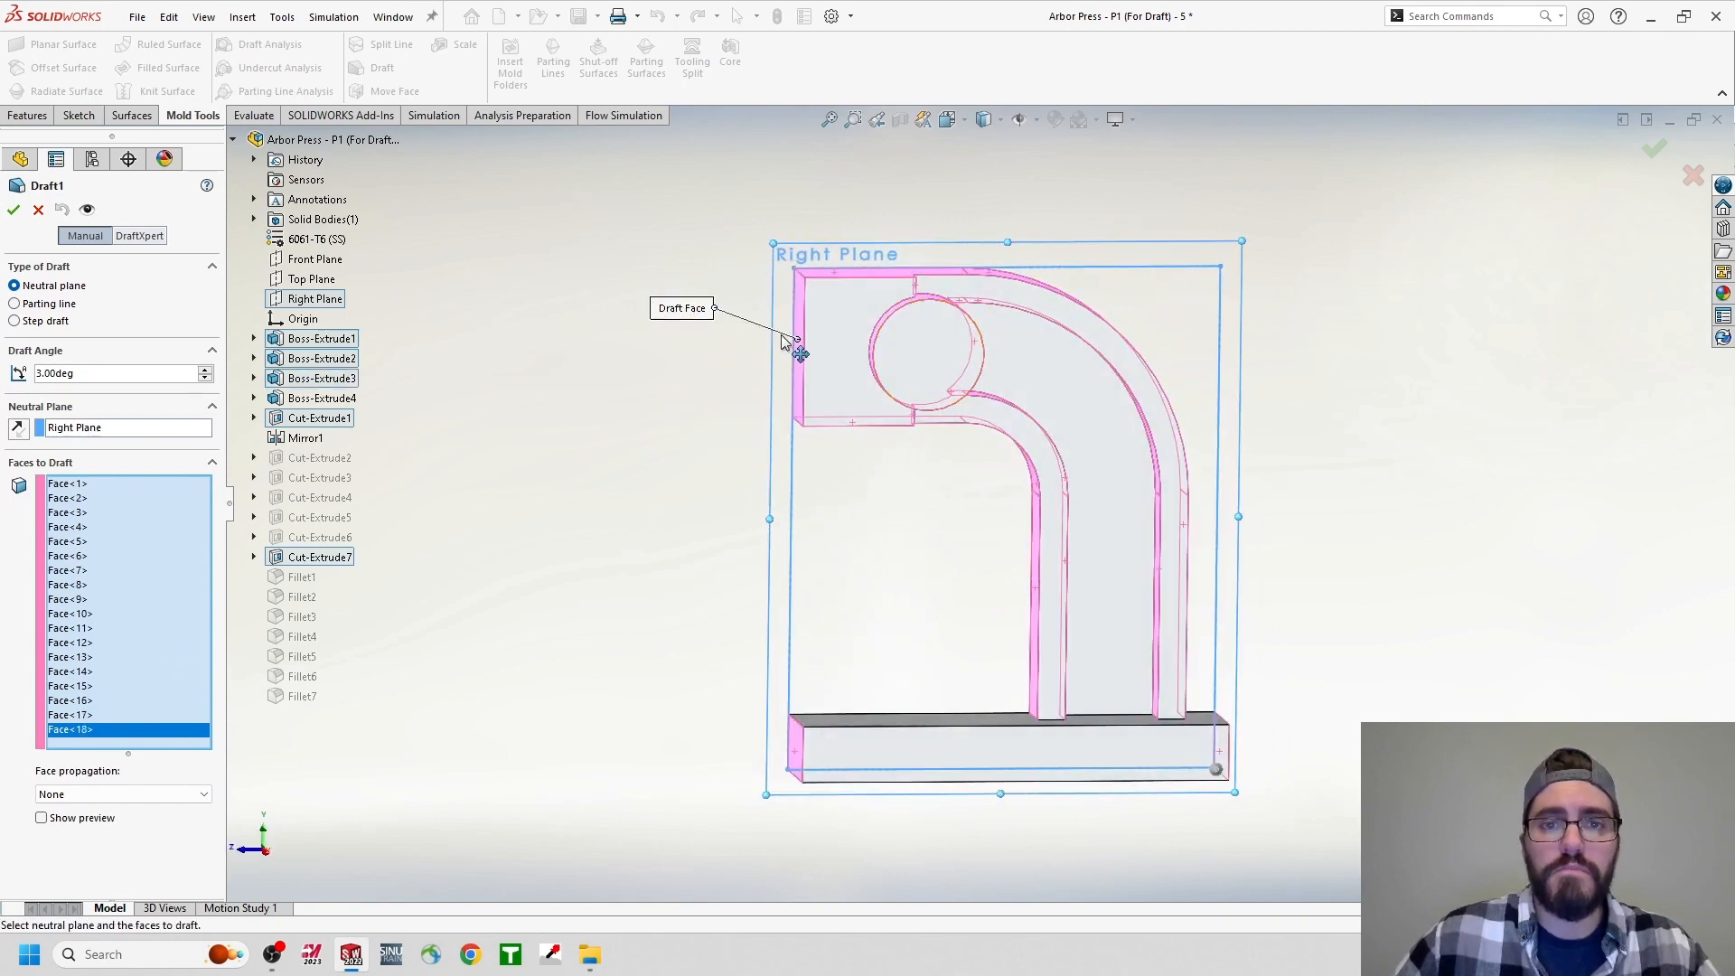
middle_drag(933, 666, 961, 712)
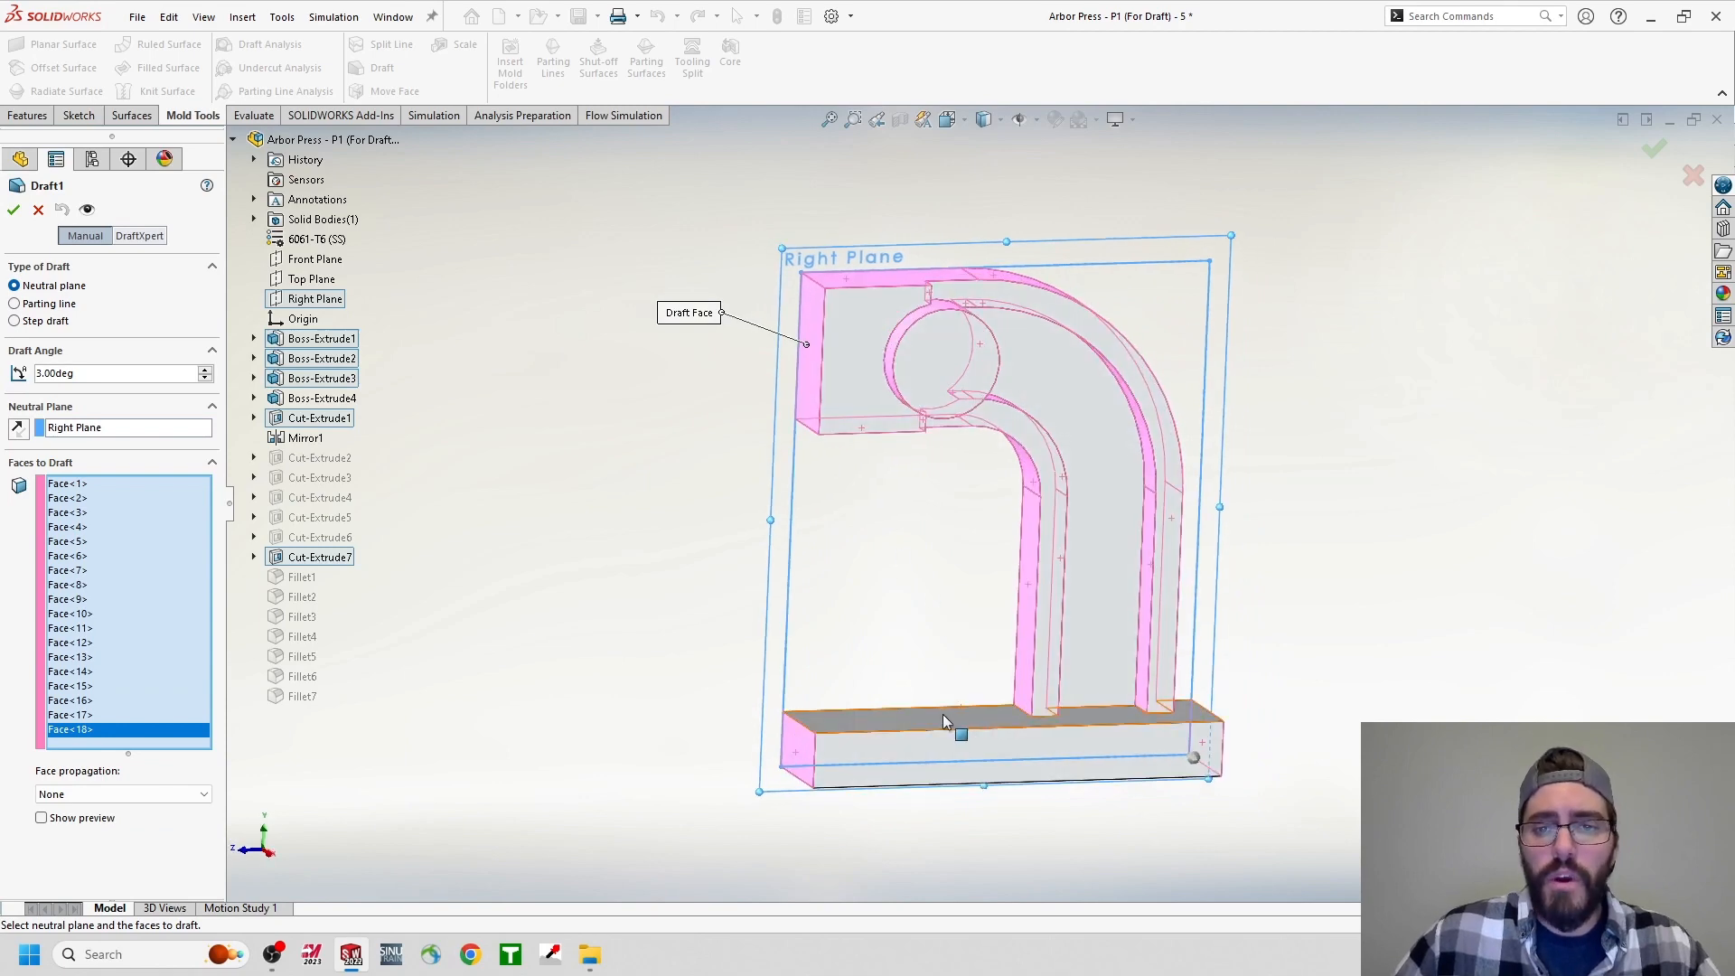
middle_drag(979, 554, 963, 520)
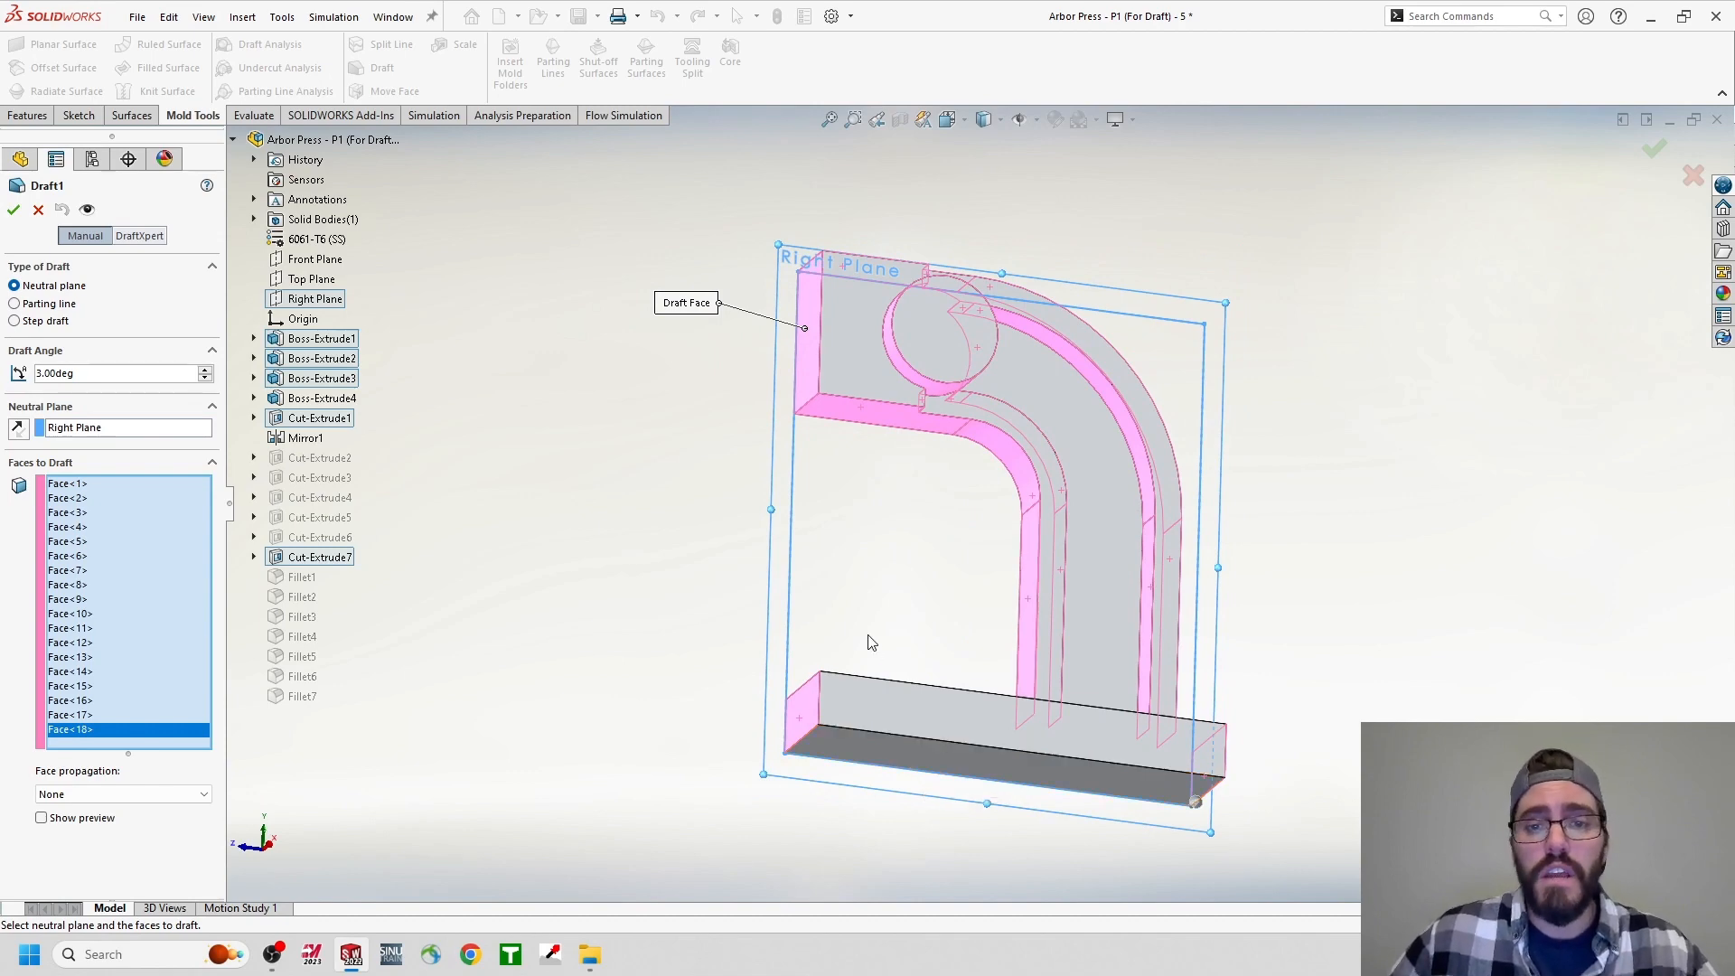
middle_drag(872, 647, 865, 713)
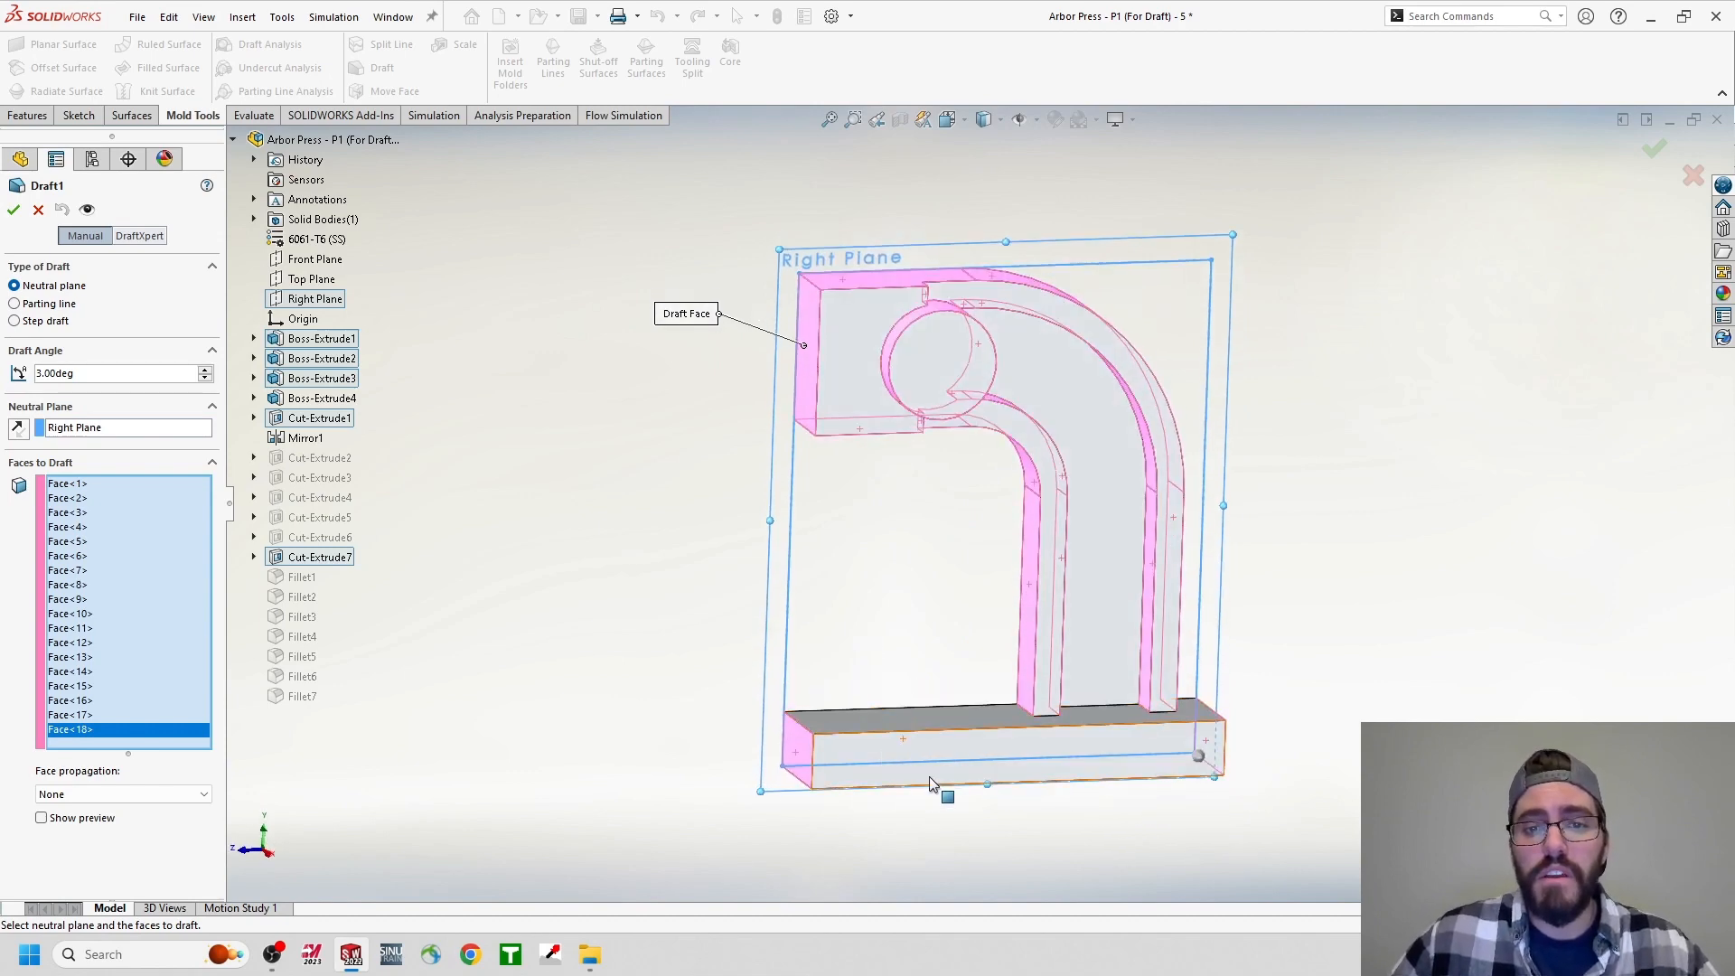
middle_drag(929, 777, 935, 787)
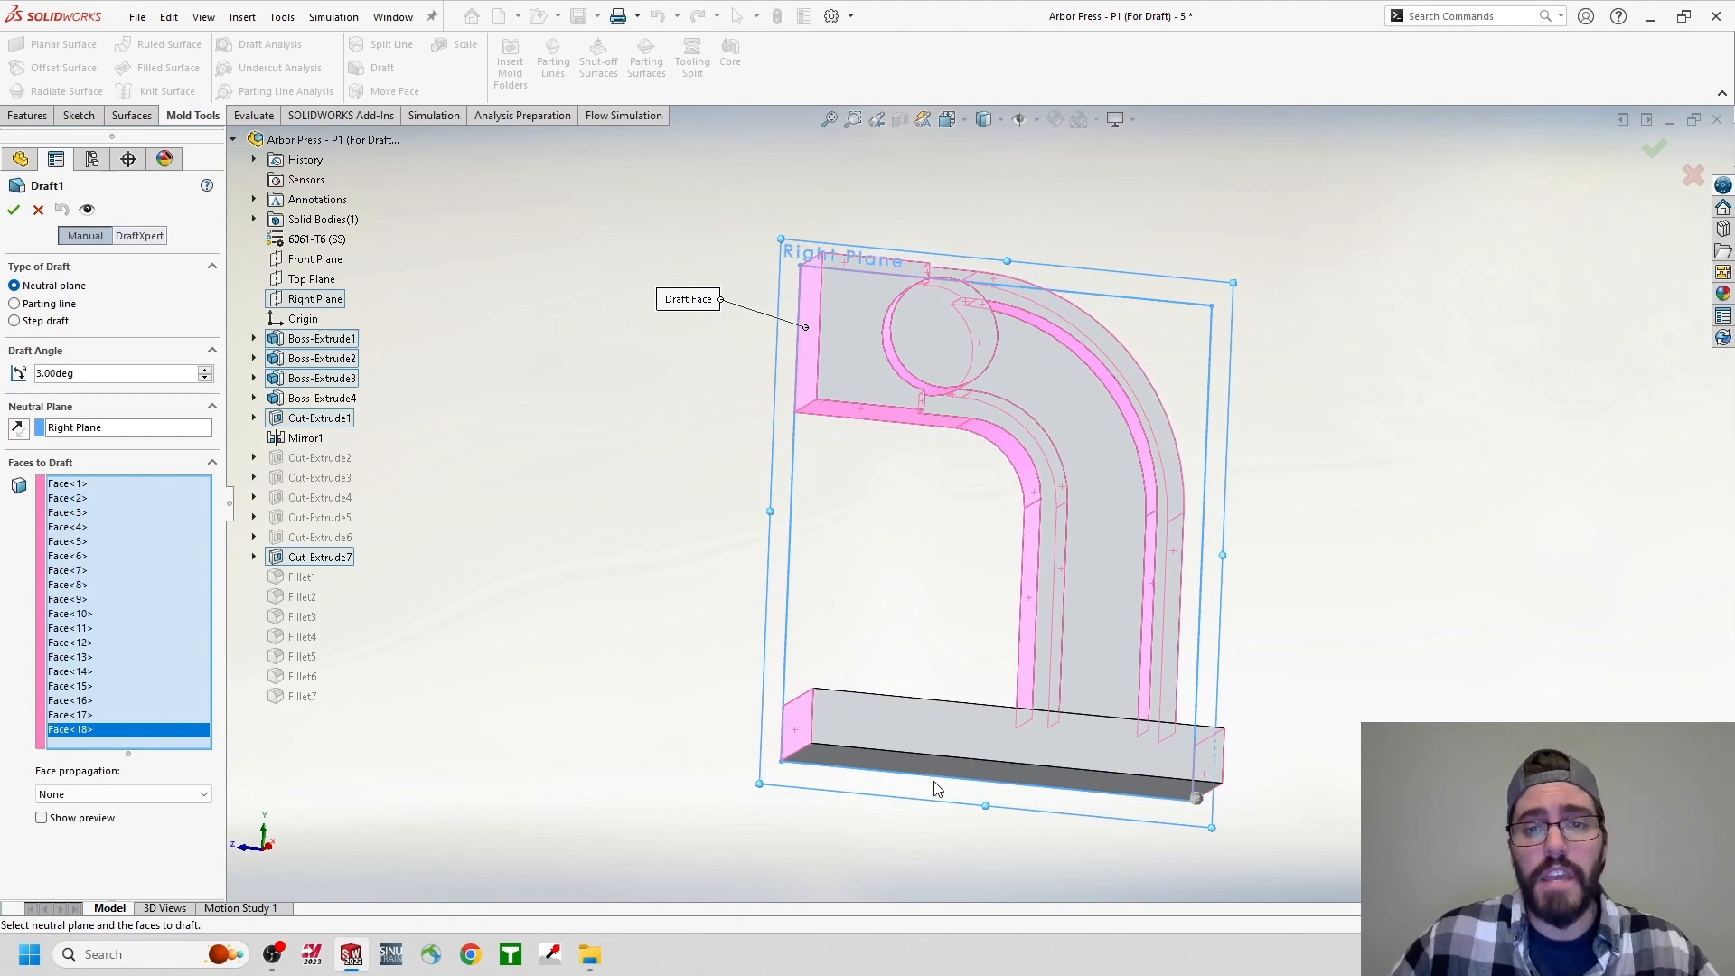
middle_drag(944, 620, 939, 612)
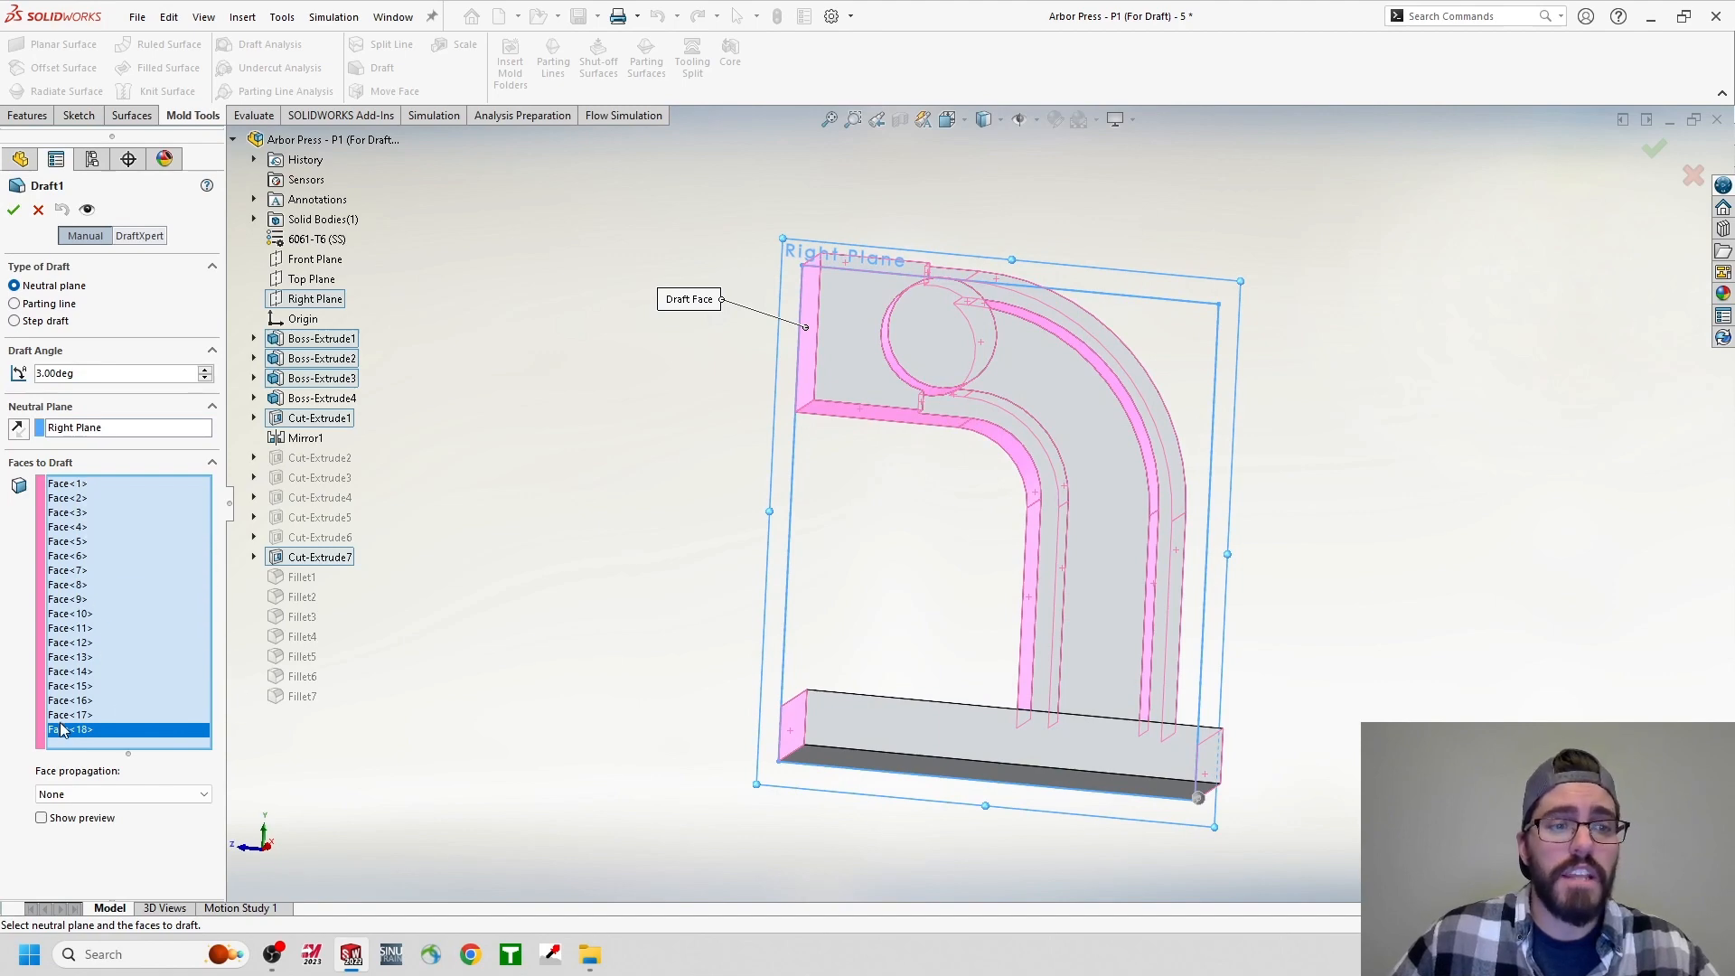
Preview the 3-degree draft of the chosen faces about the Right Plane and apply it.
click(41, 817)
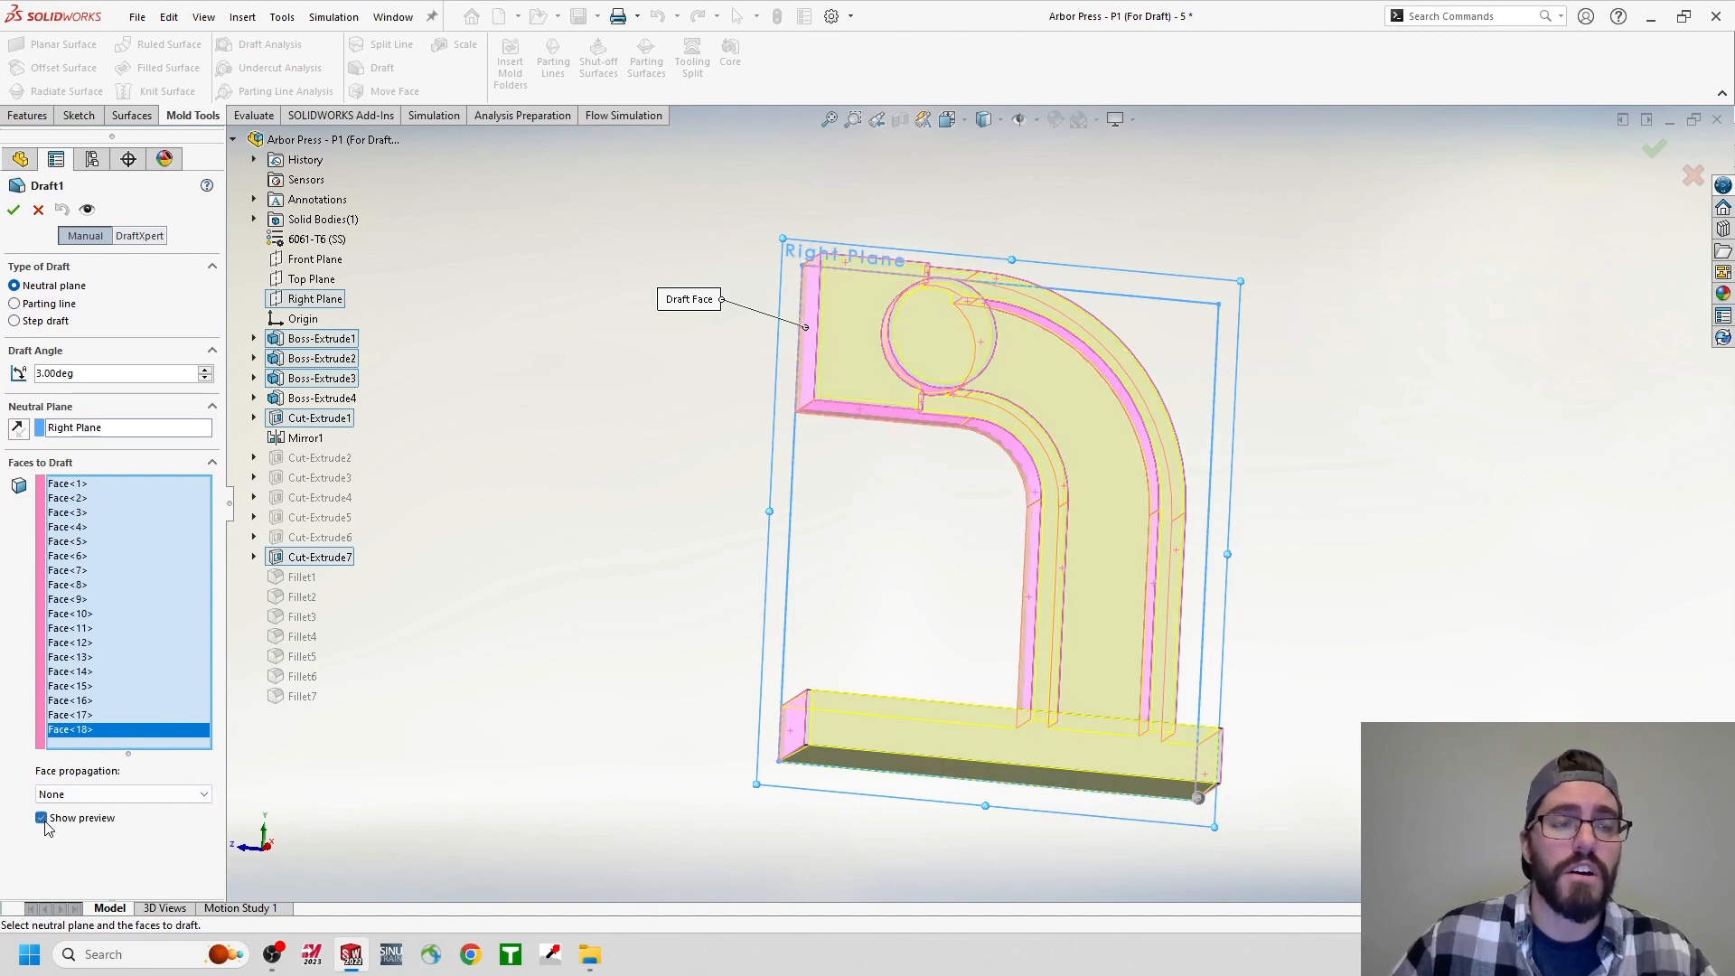
middle_drag(881, 548, 904, 617)
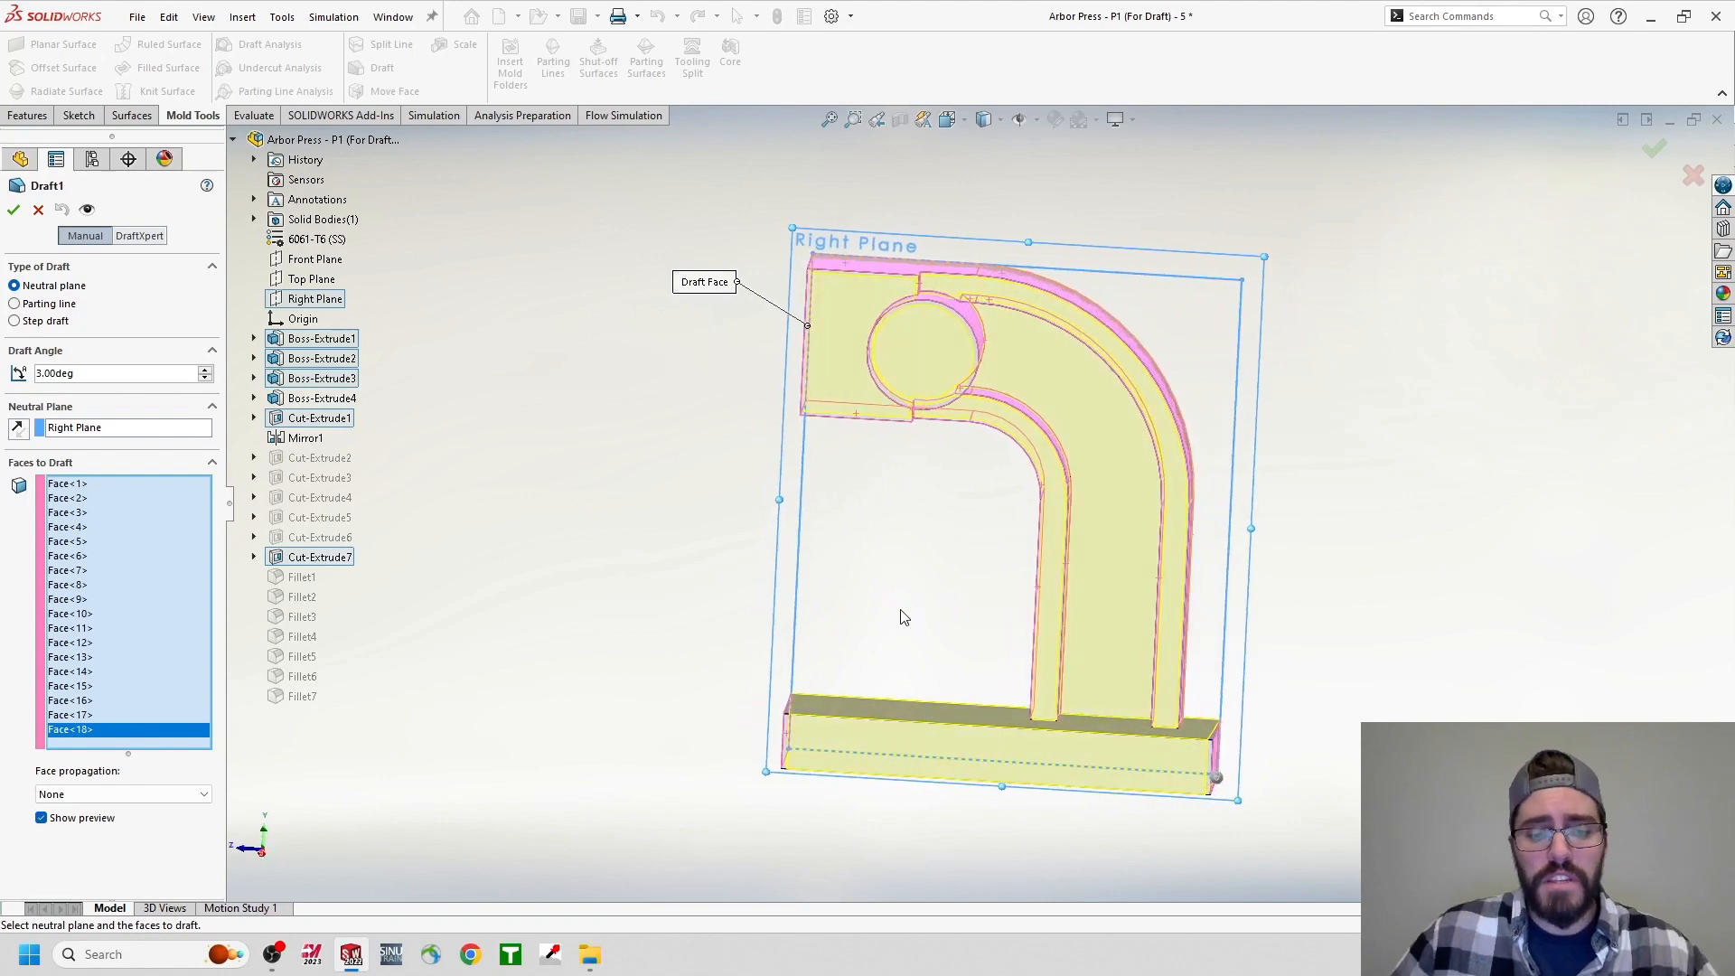
right_click(901, 611)
click(1084, 689)
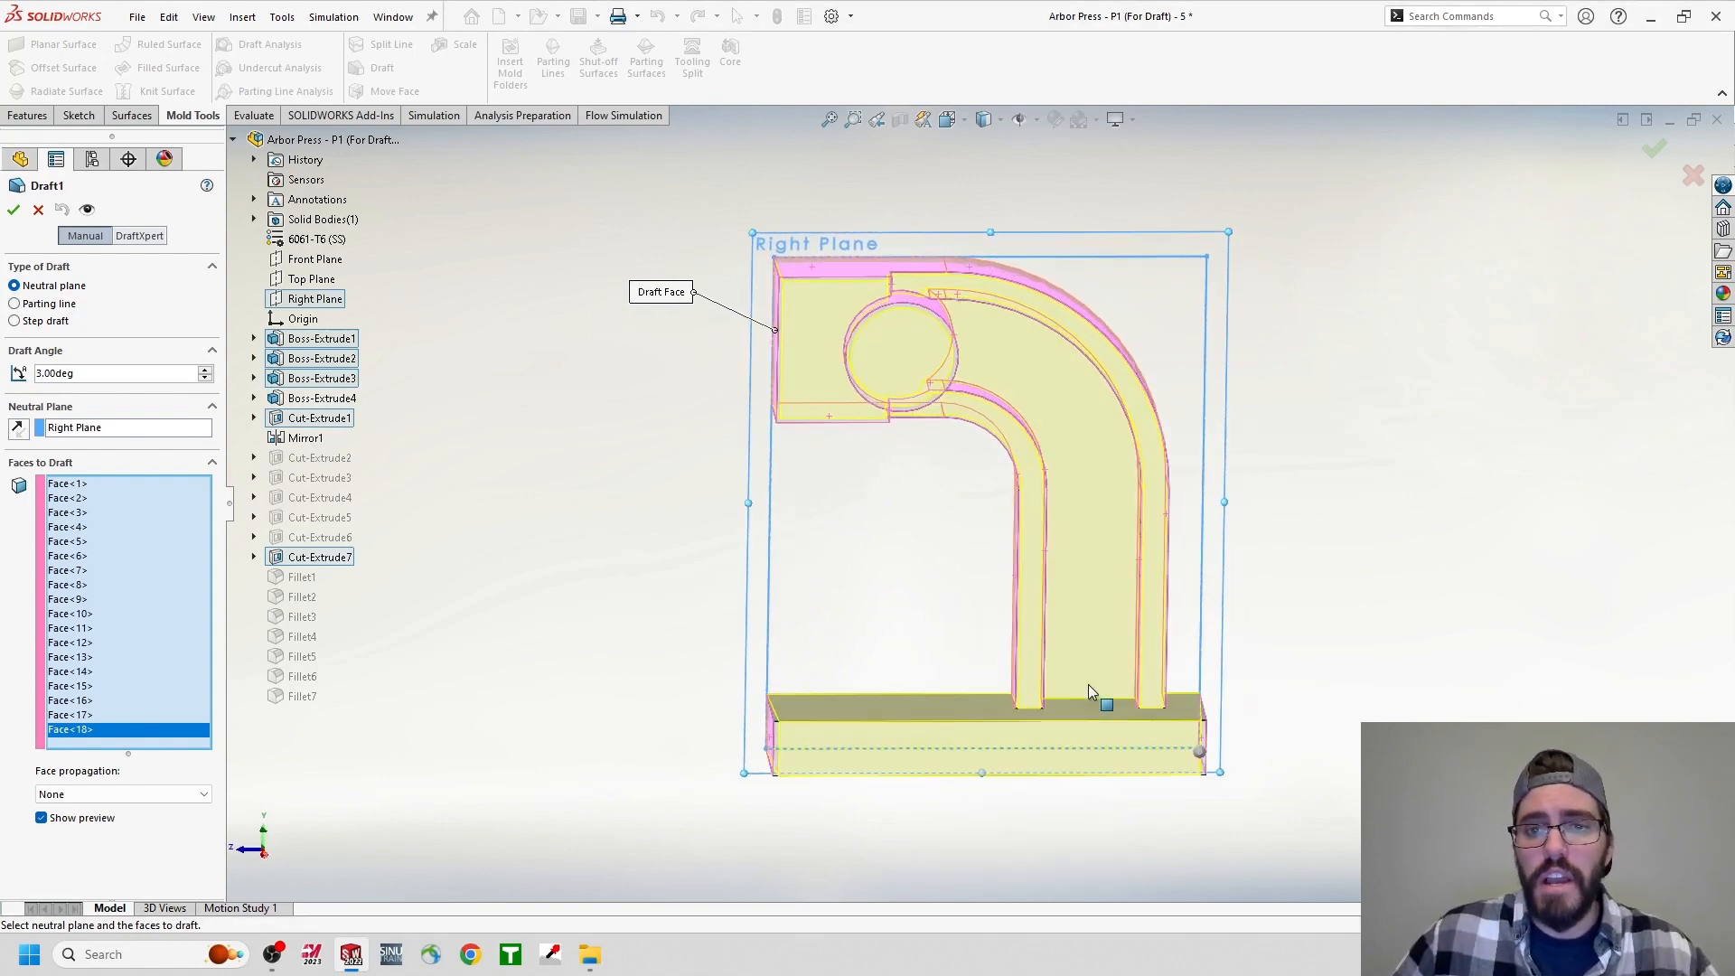
key(ctrl+7)
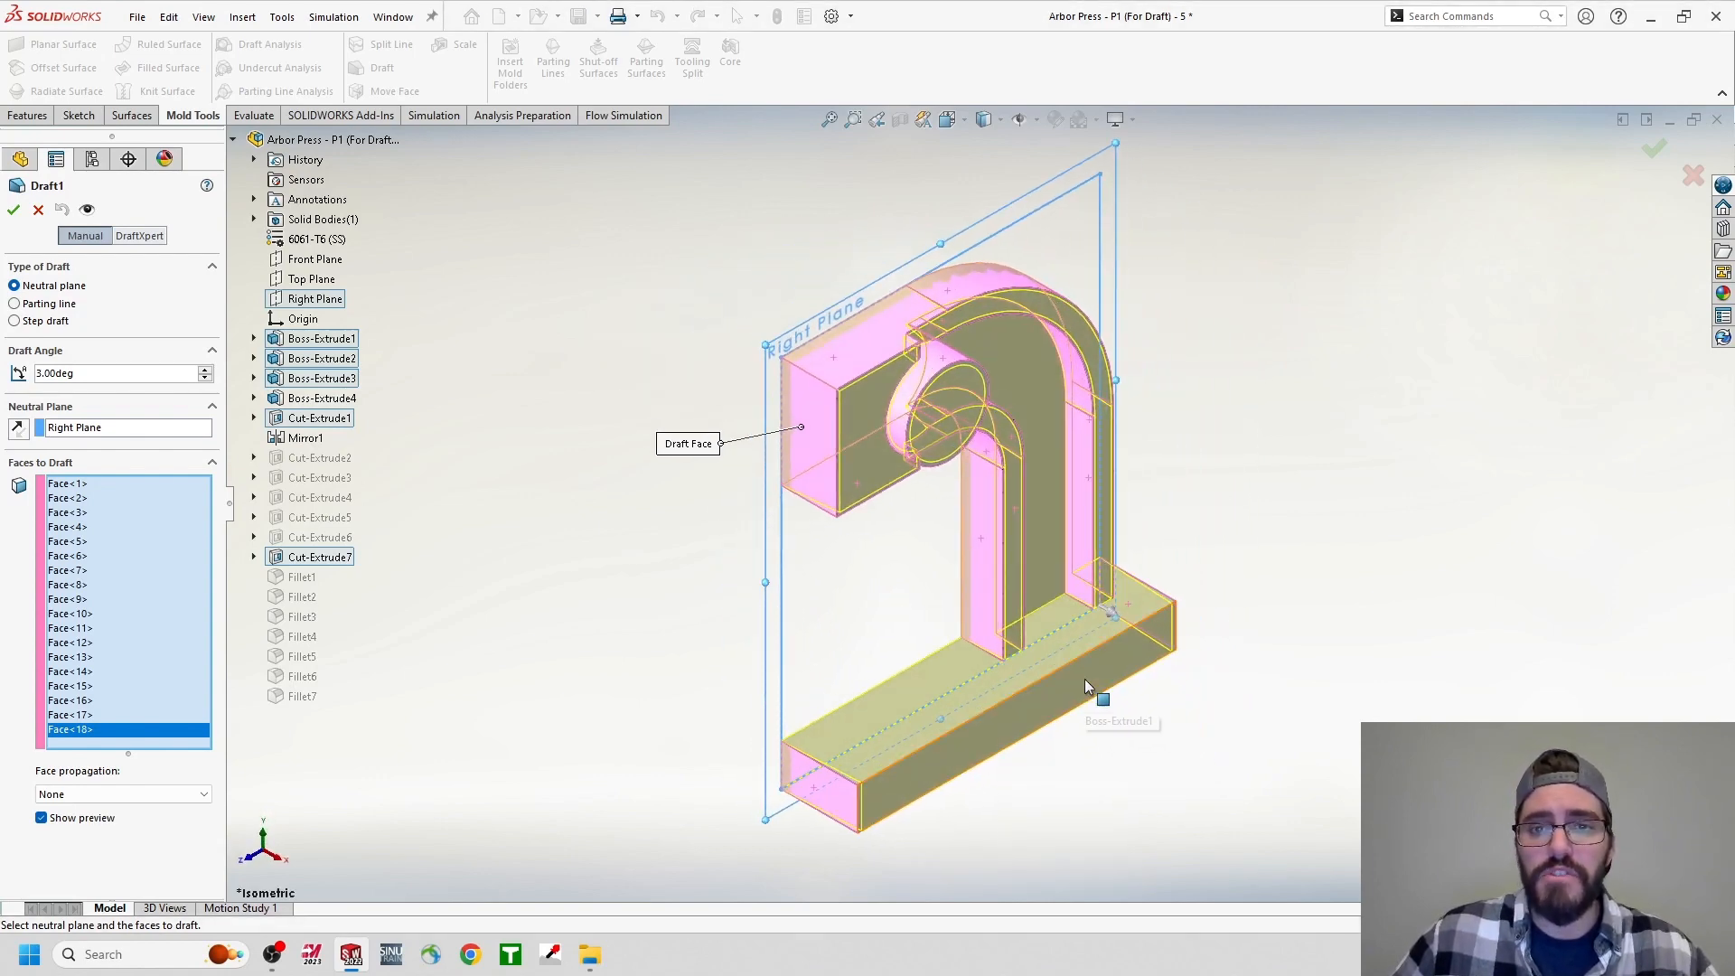
click(15, 210)
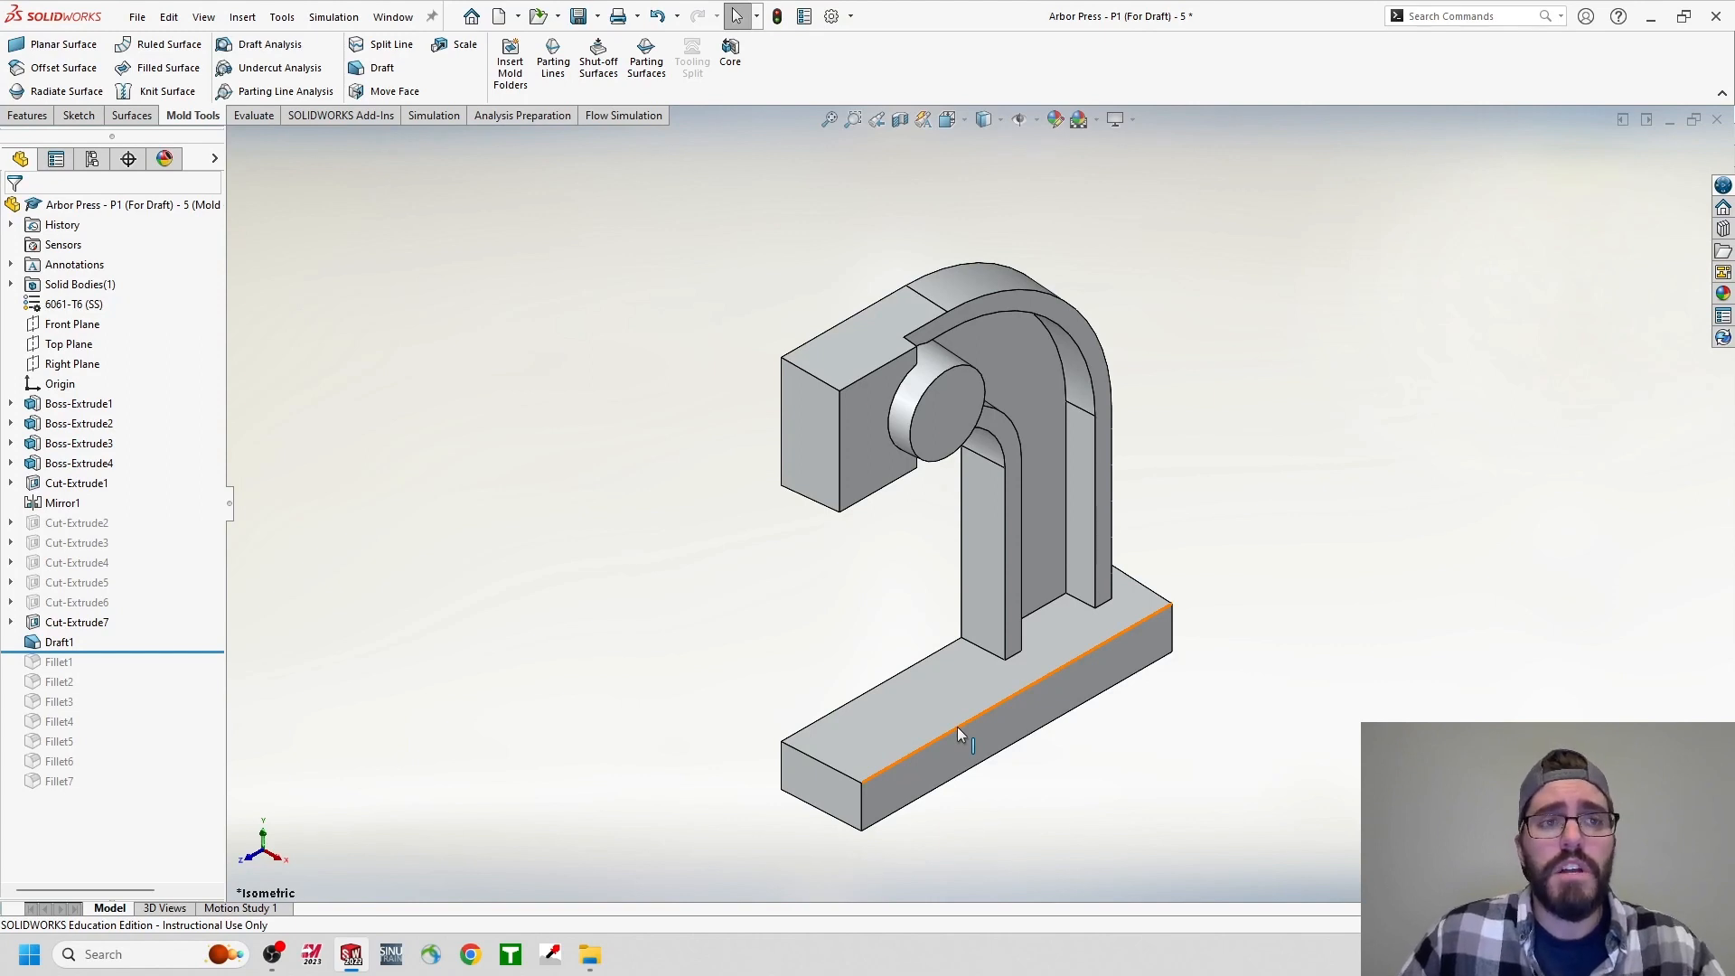
Run a draft analysis at 3 degrees against the Right Plane and examine the half casting's faces, including the base plate's top and bottom.
click(259, 47)
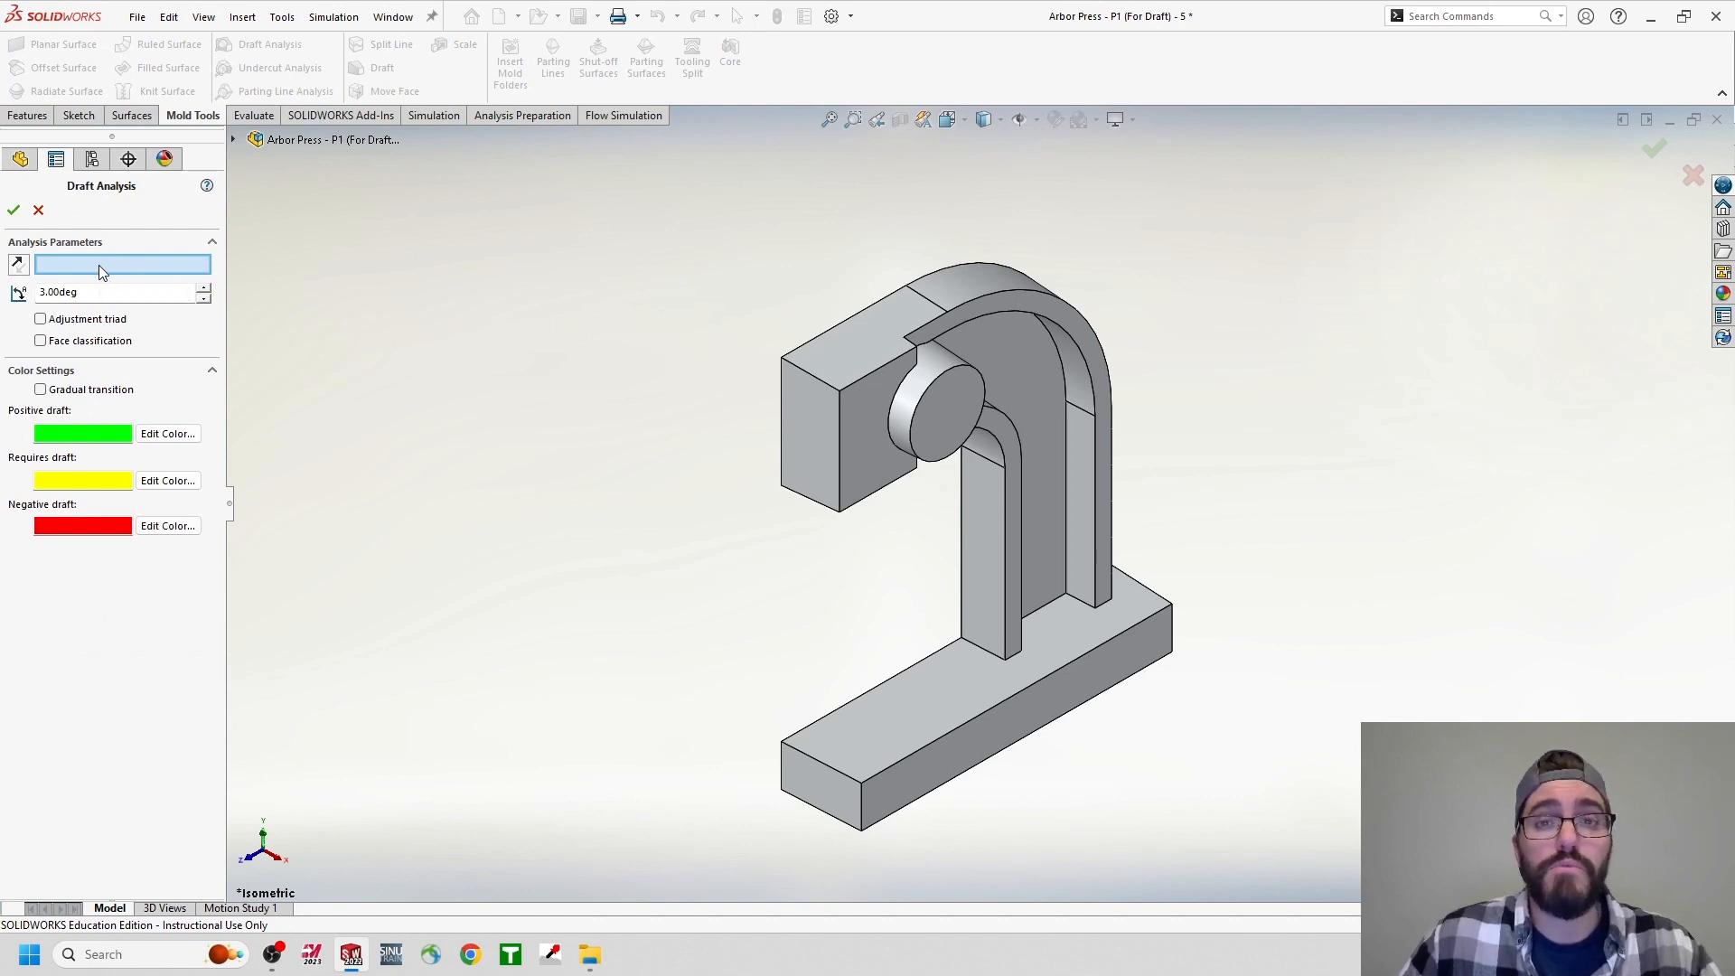
click(233, 140)
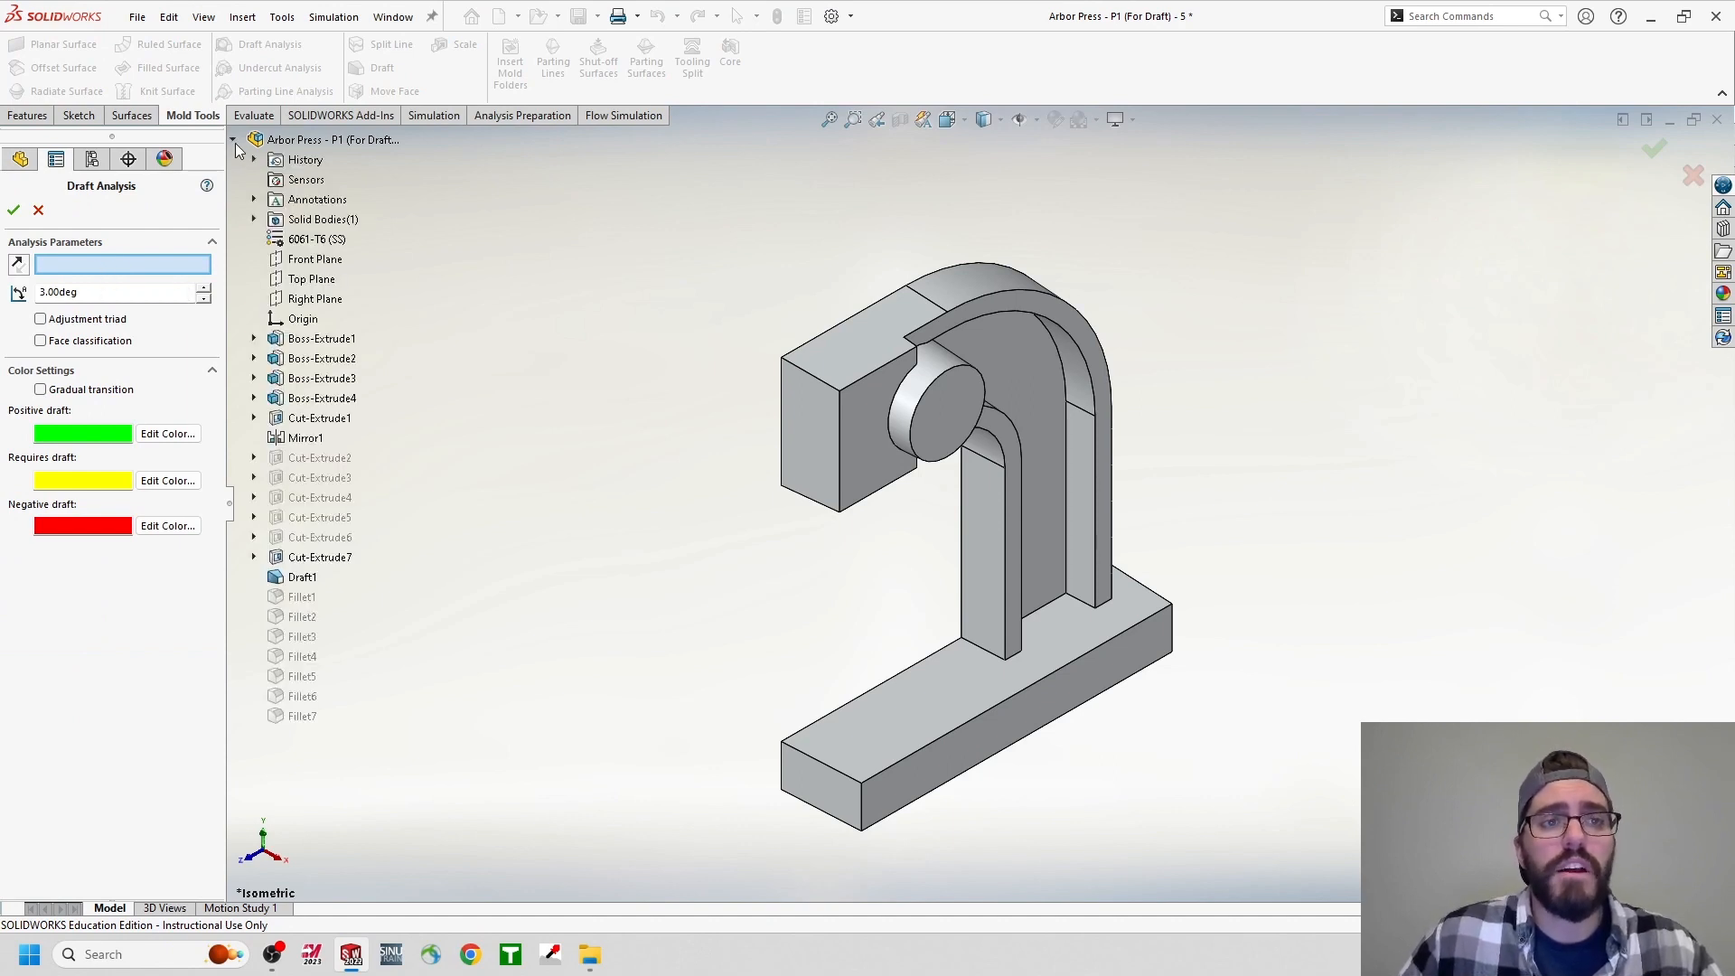
click(317, 299)
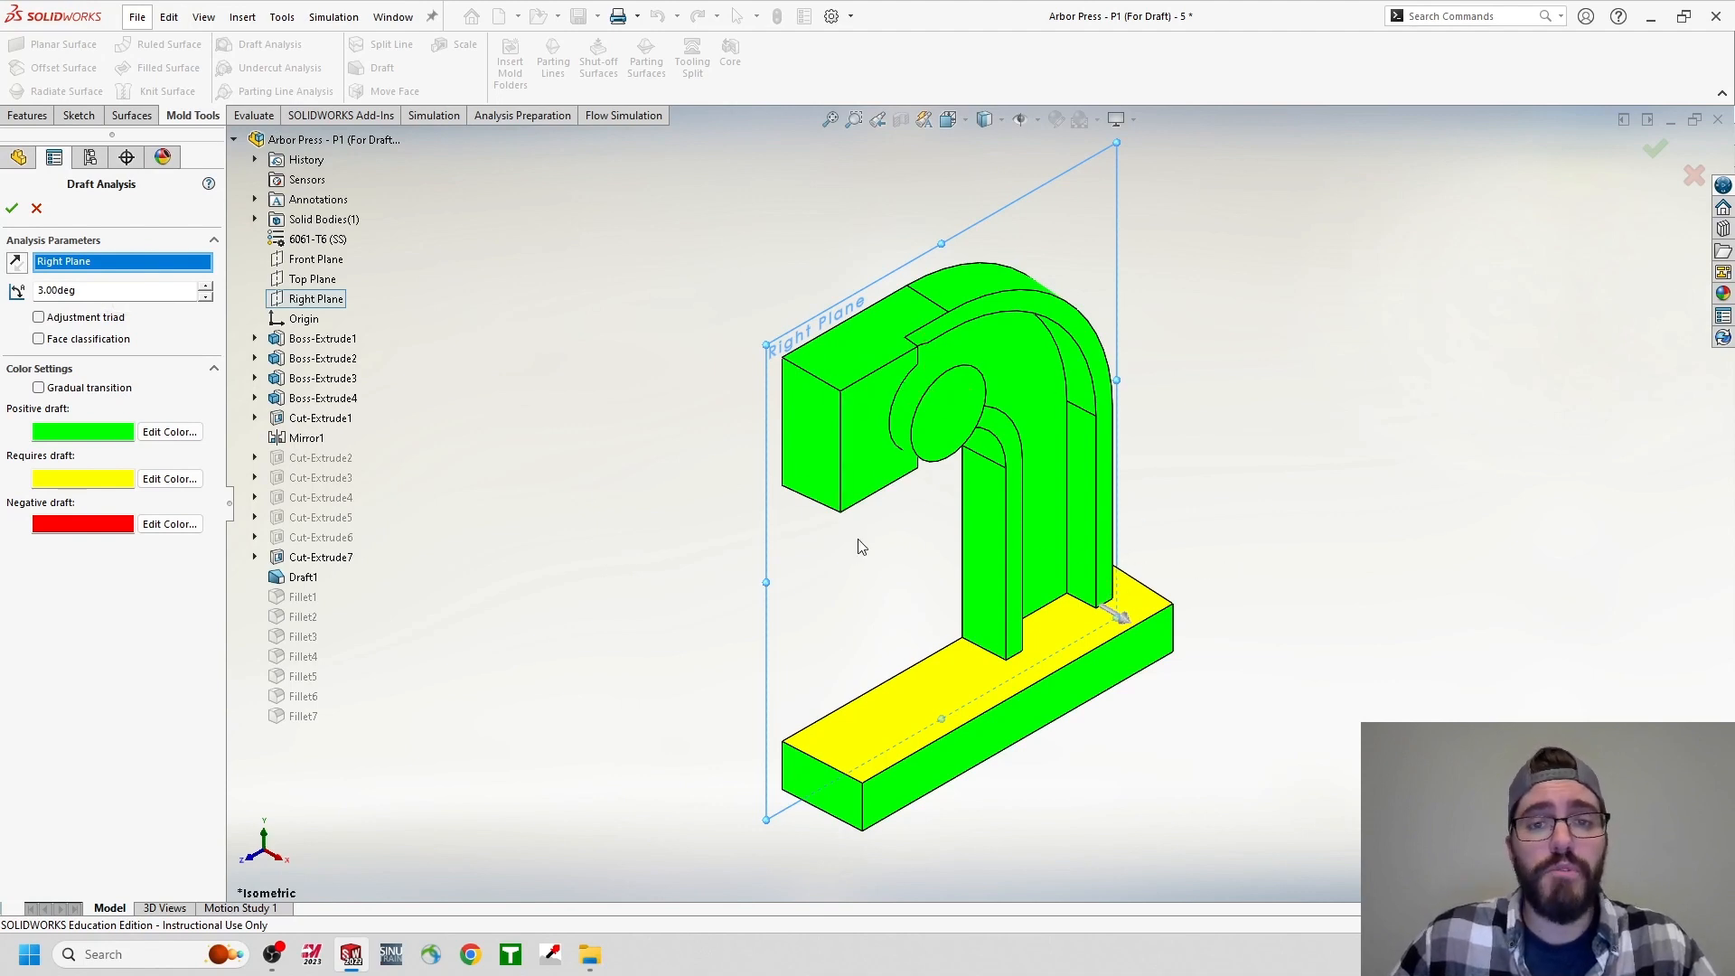
middle_drag(859, 542, 994, 501)
middle_drag(931, 388, 1093, 578)
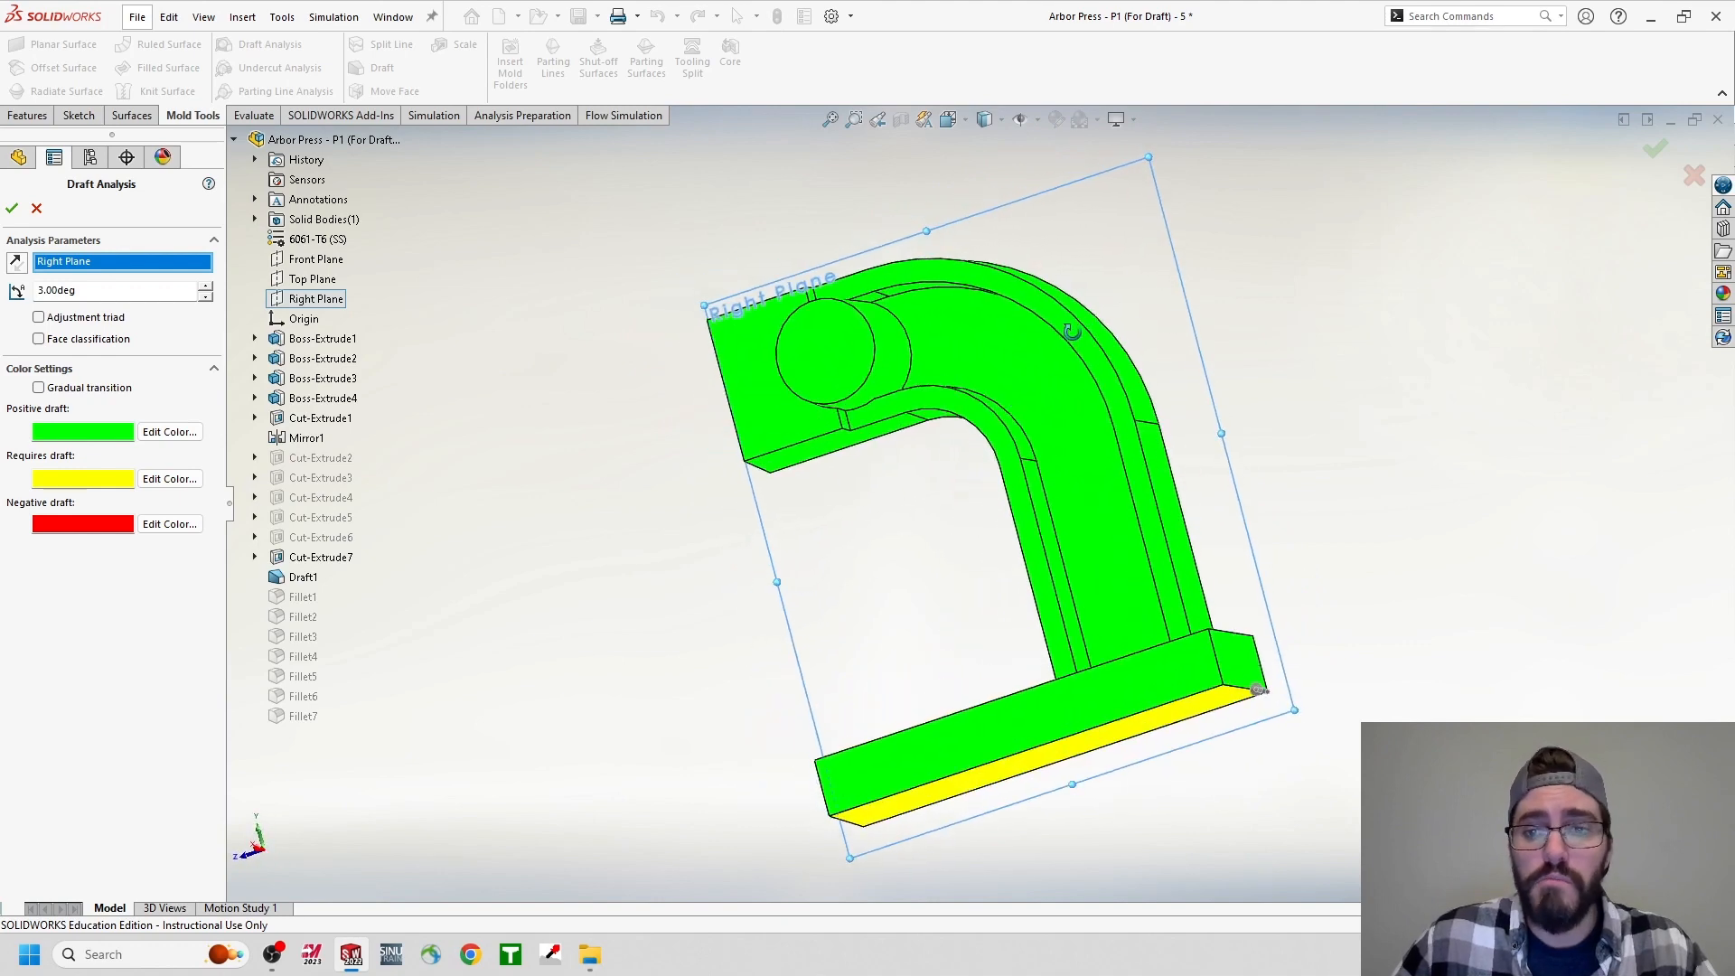
middle_drag(979, 573, 1062, 801)
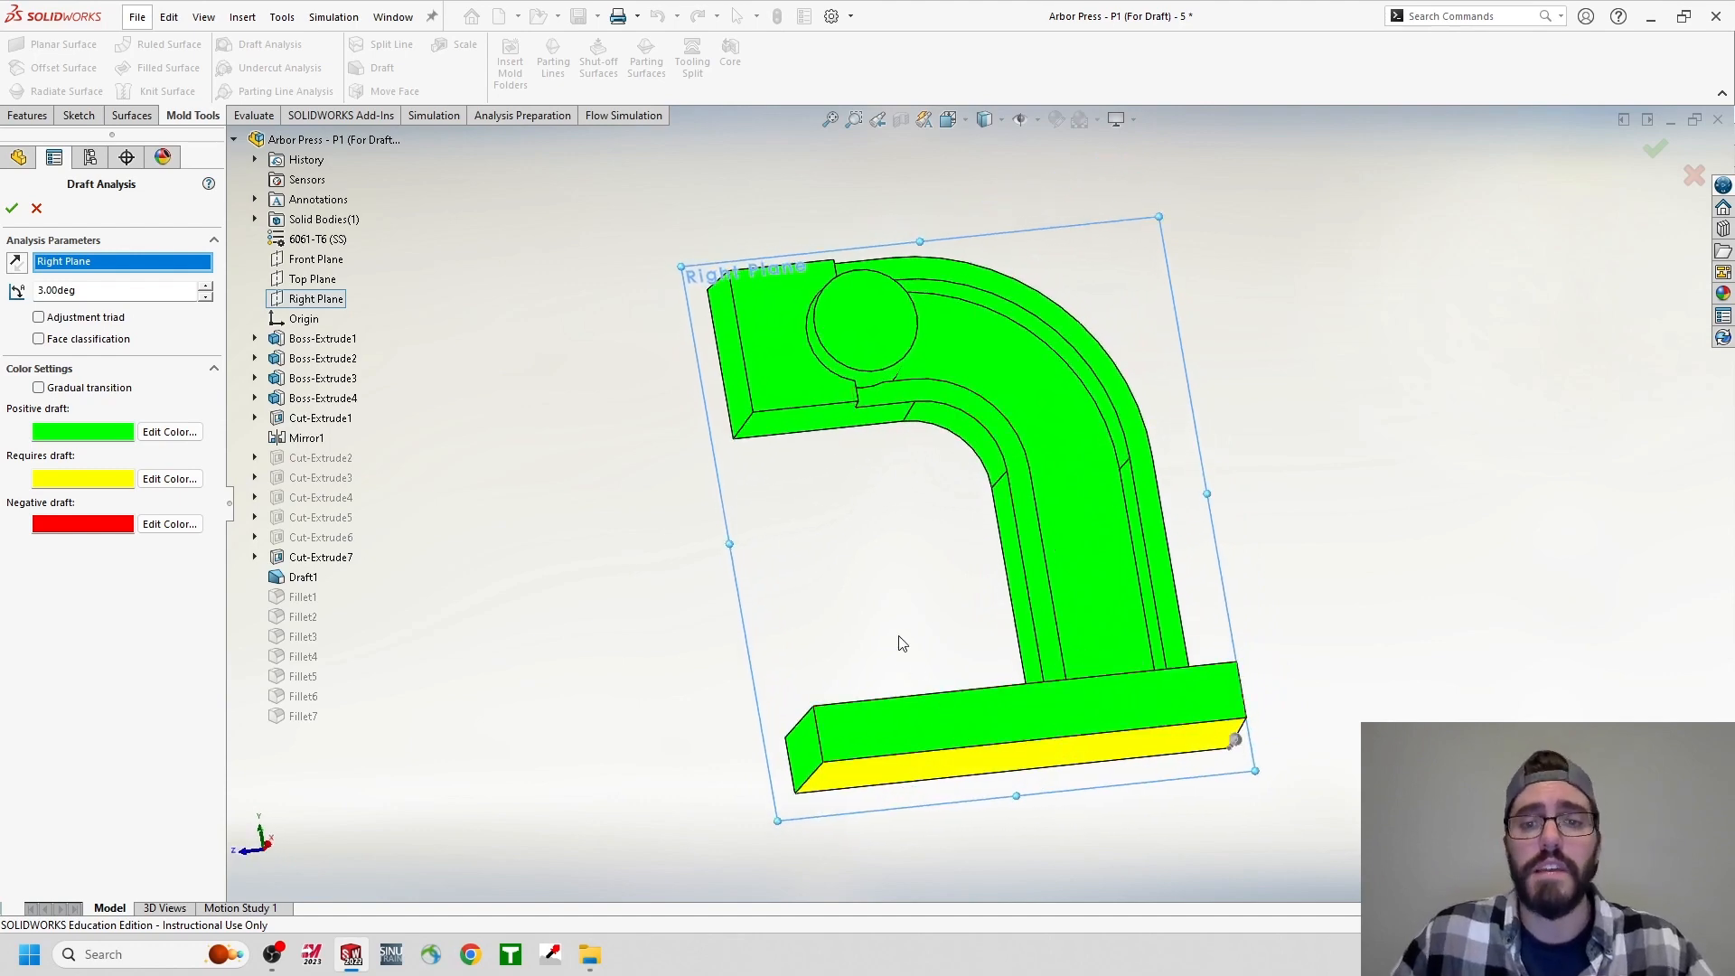
middle_drag(894, 614, 924, 713)
mouse_move(924, 713)
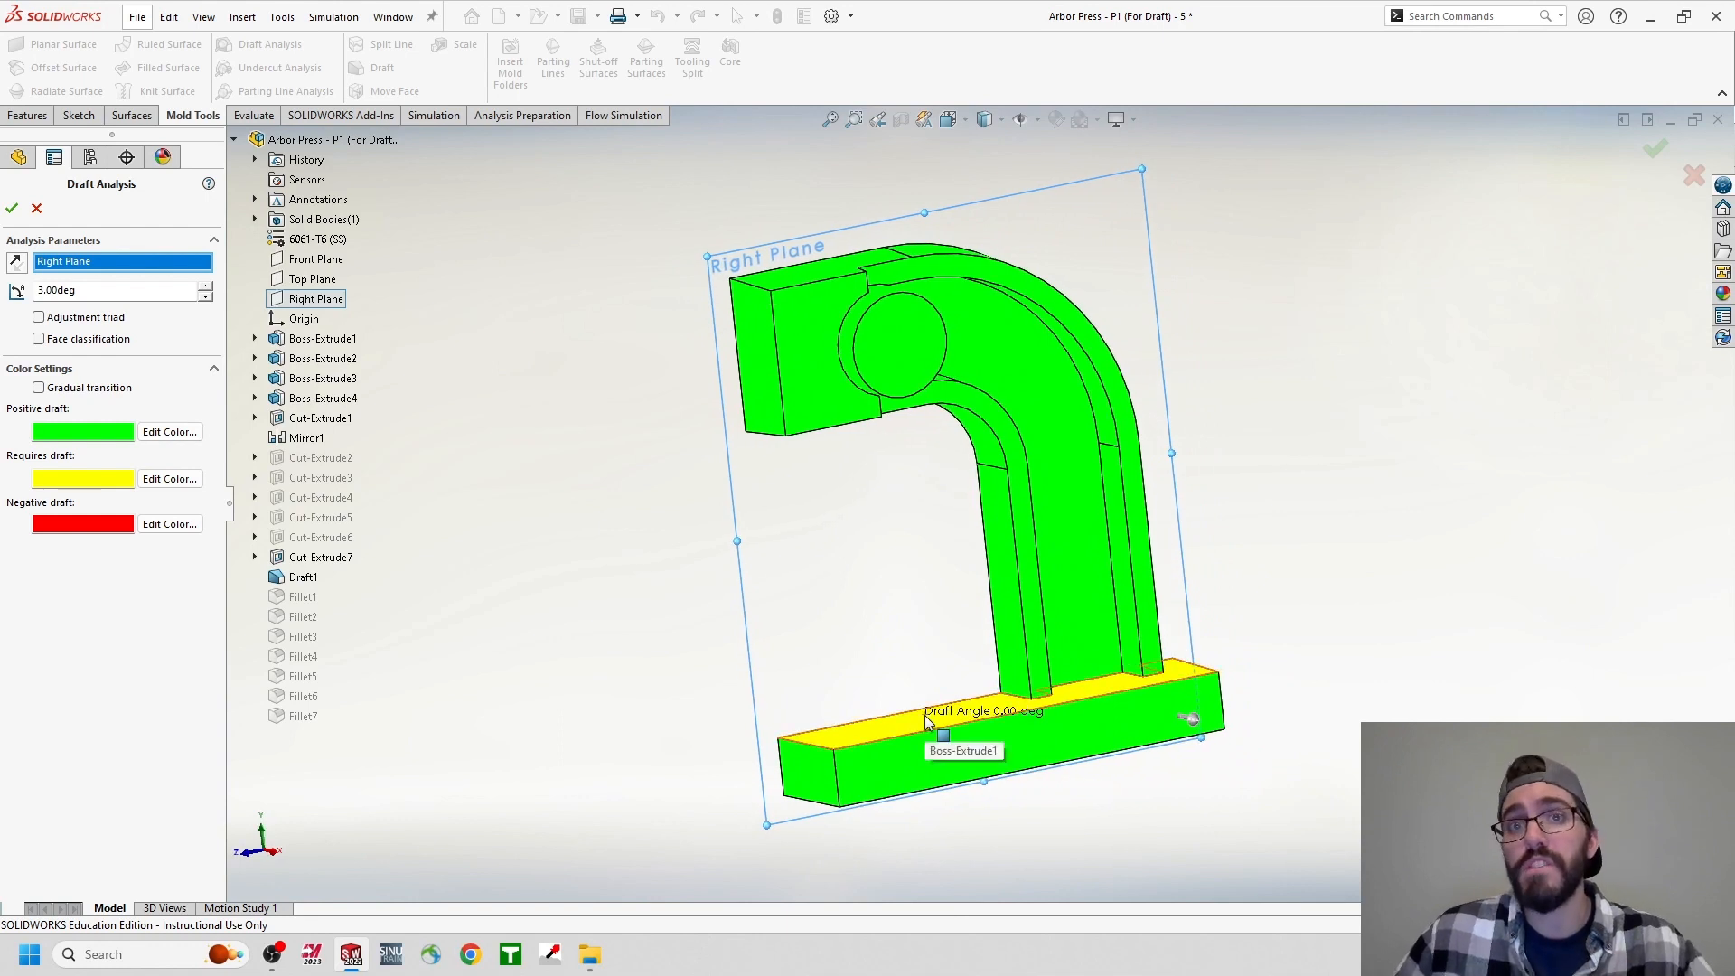
middle_drag(921, 677, 1003, 754)
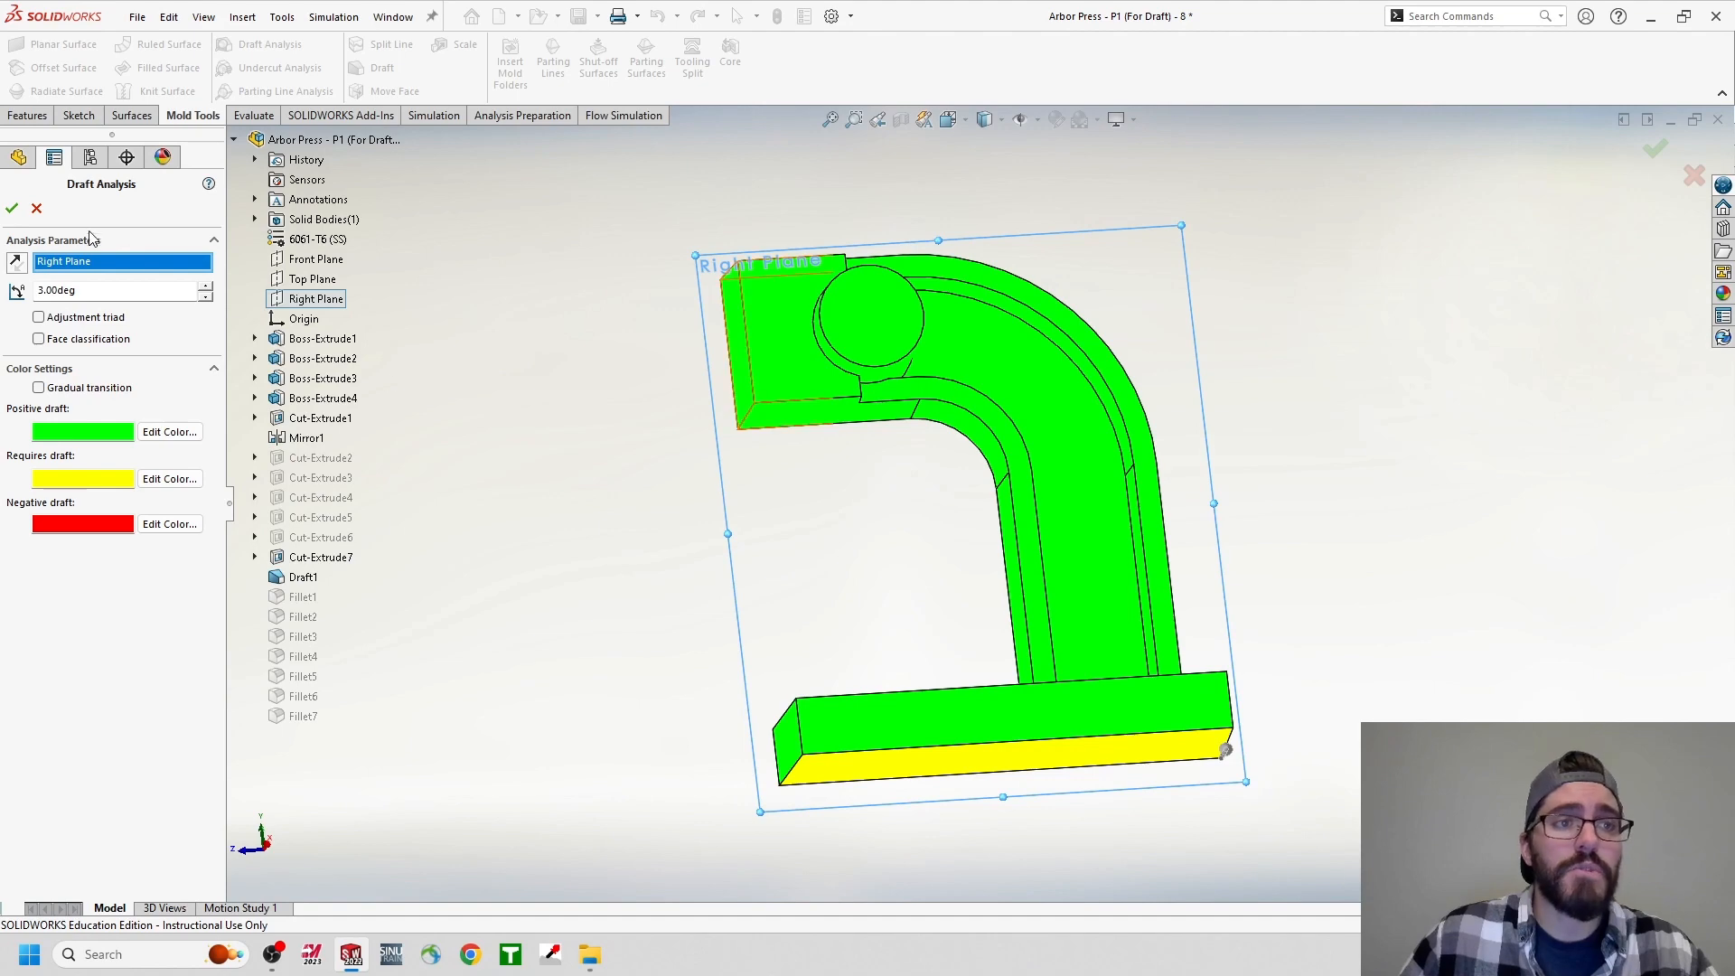
click(38, 213)
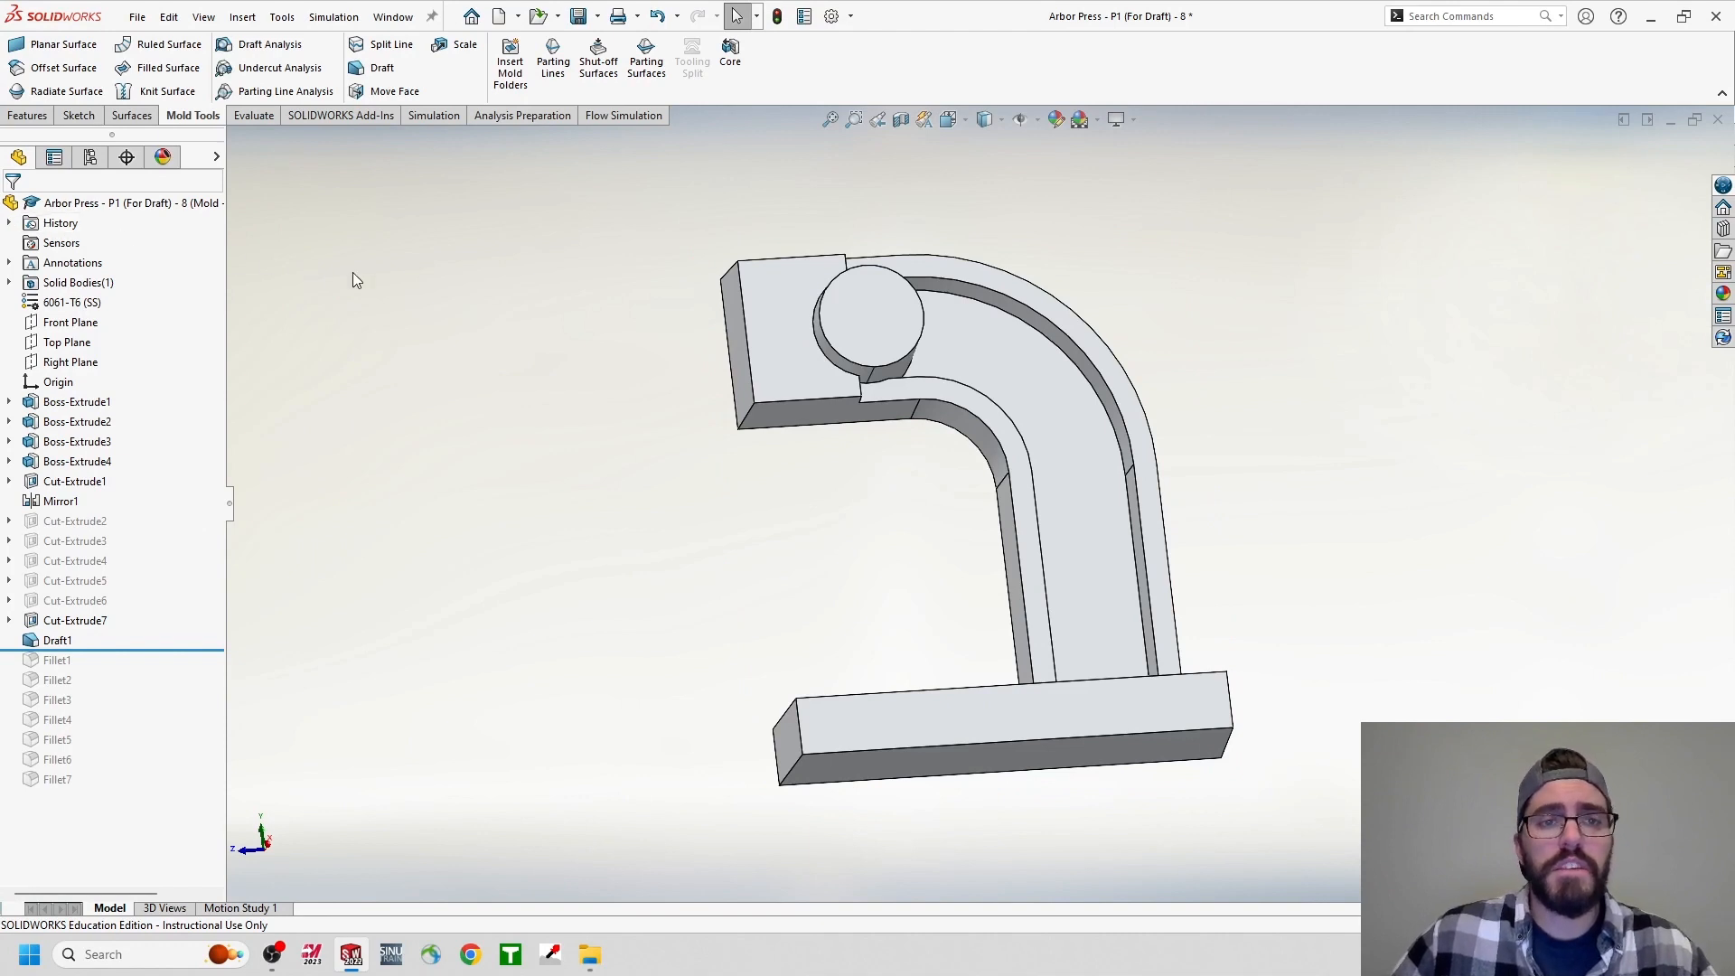
Start a second neutral-plane draft at 3 degrees with the base plate's top face as the neutral plane.
key(space)
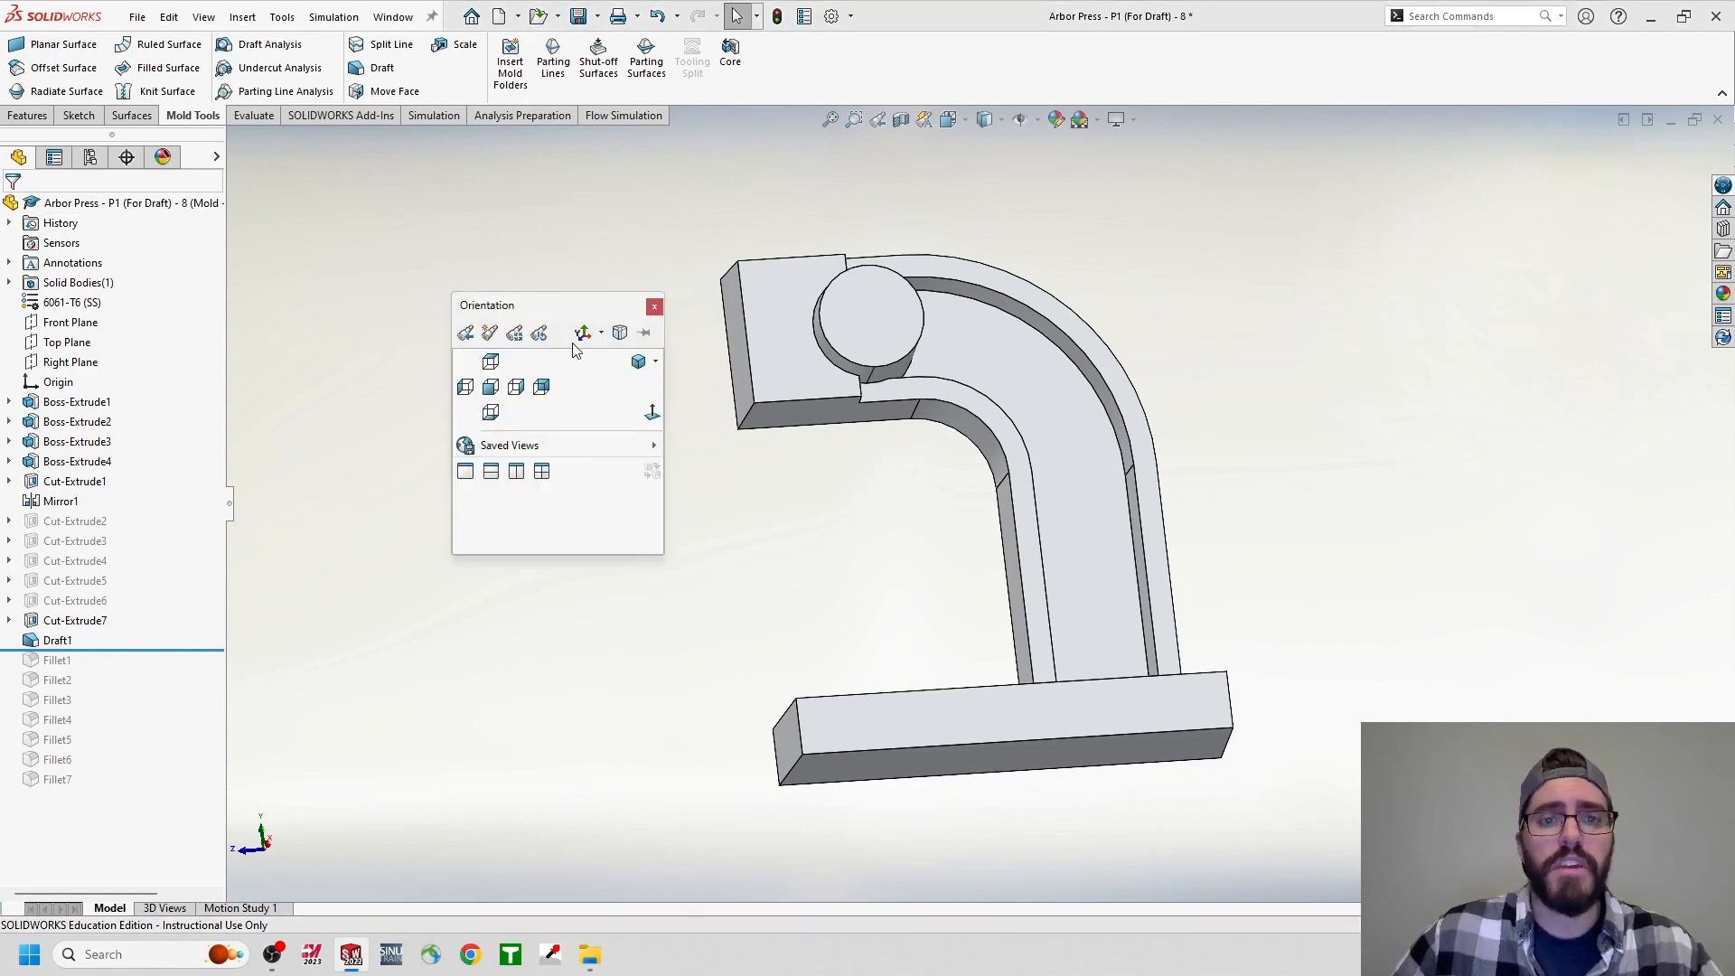
click(638, 364)
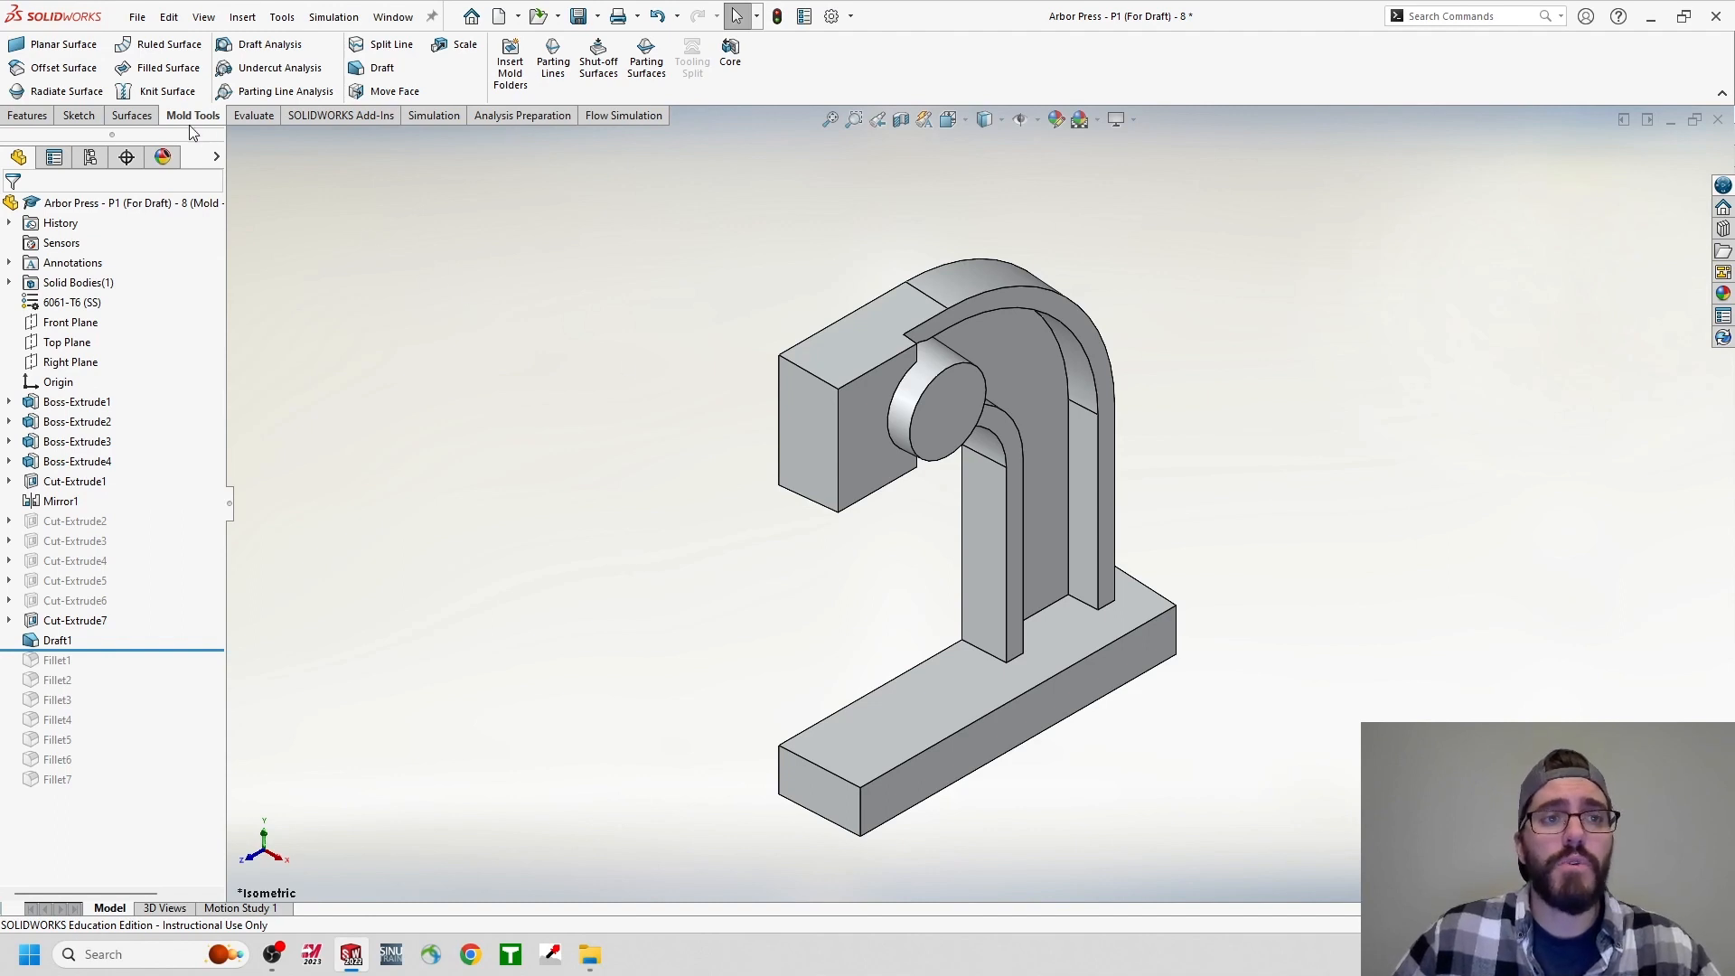
click(375, 75)
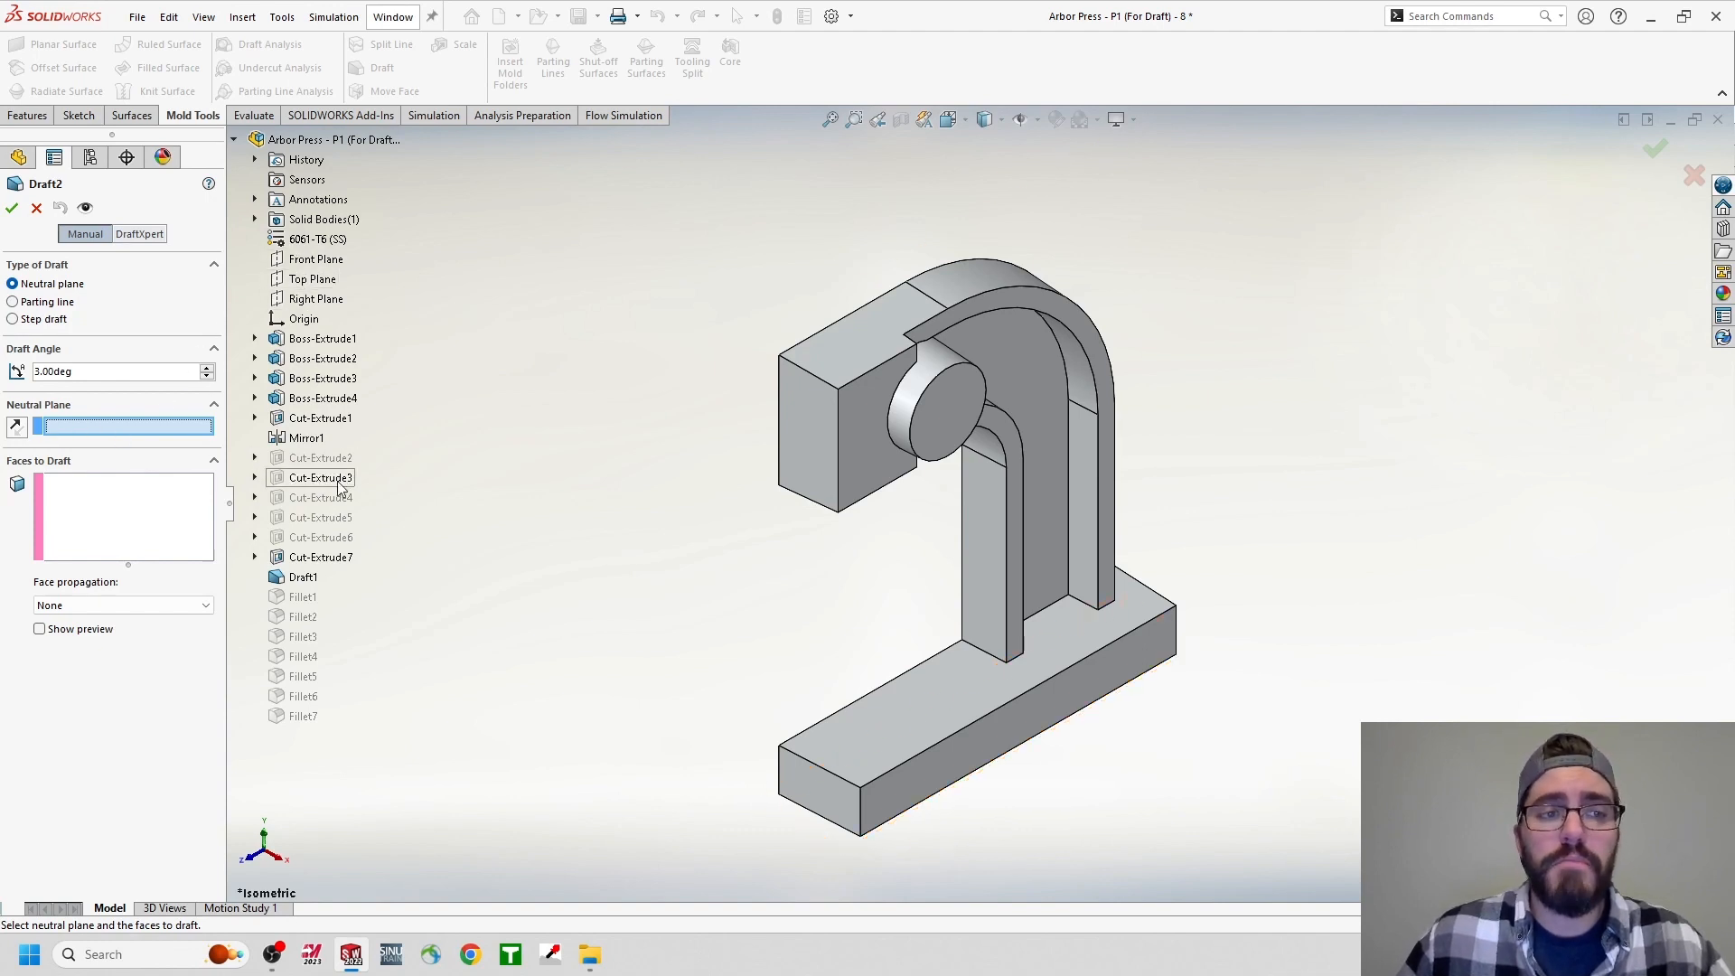
click(894, 697)
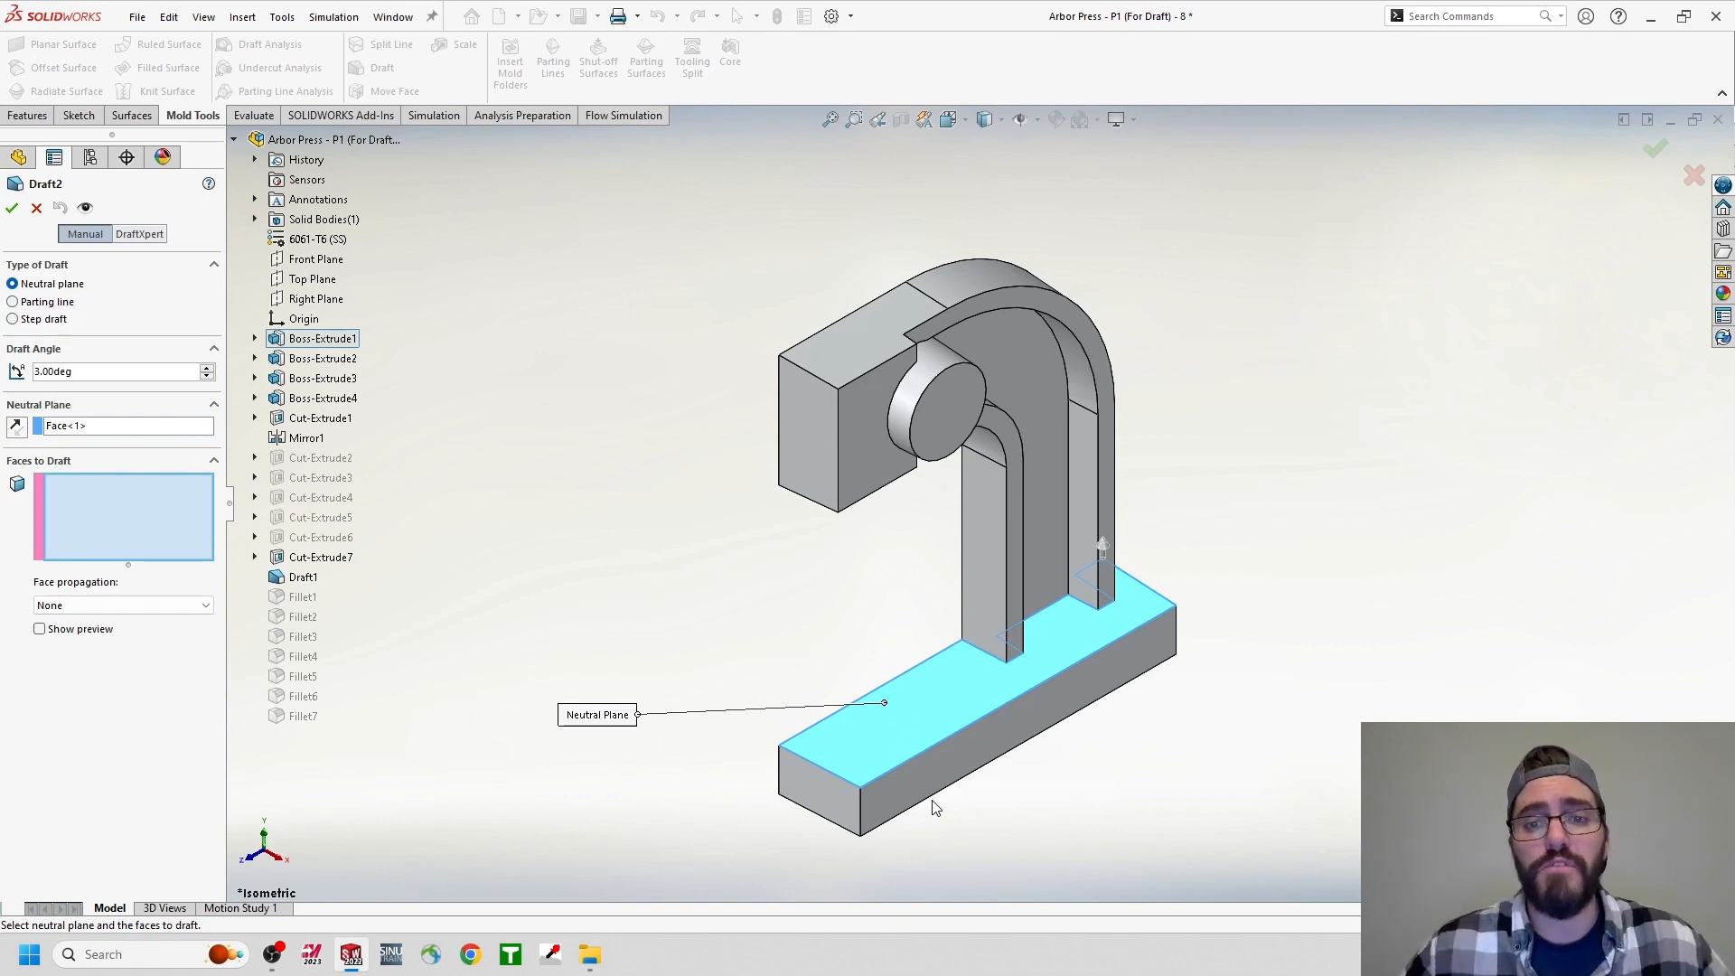
click(88, 534)
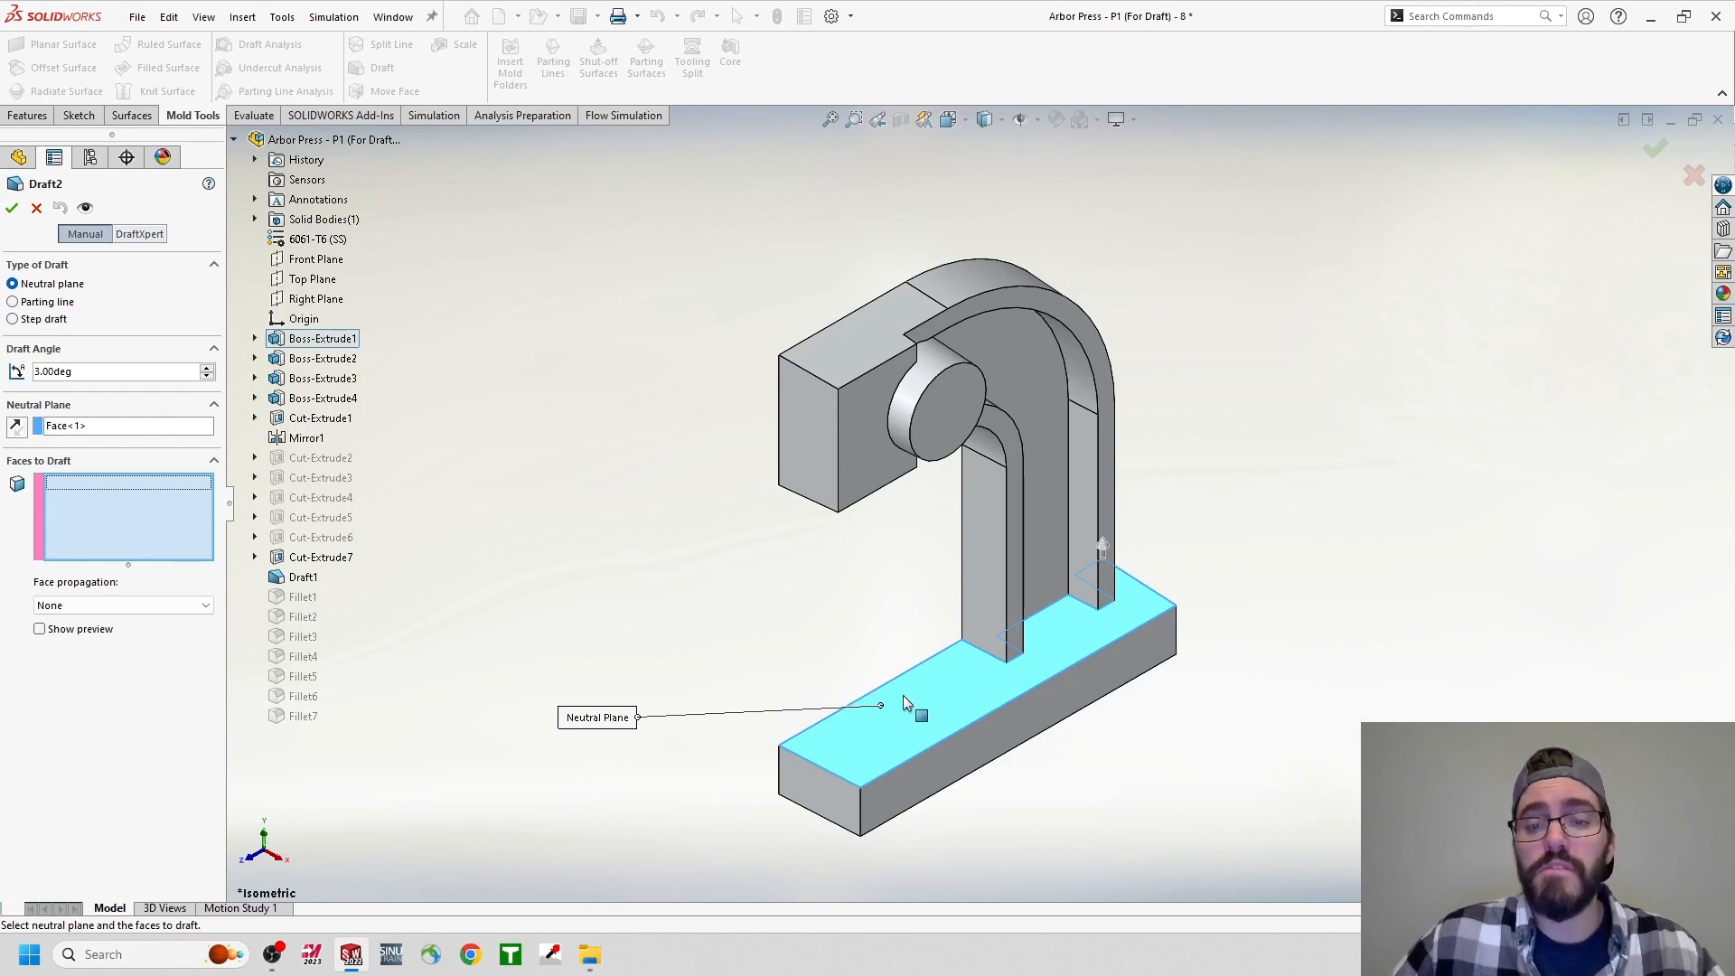
Draft the base plate's long side, the arm's two rim faces, the recess floor and the head block's side face, with preview enabled.
click(1001, 724)
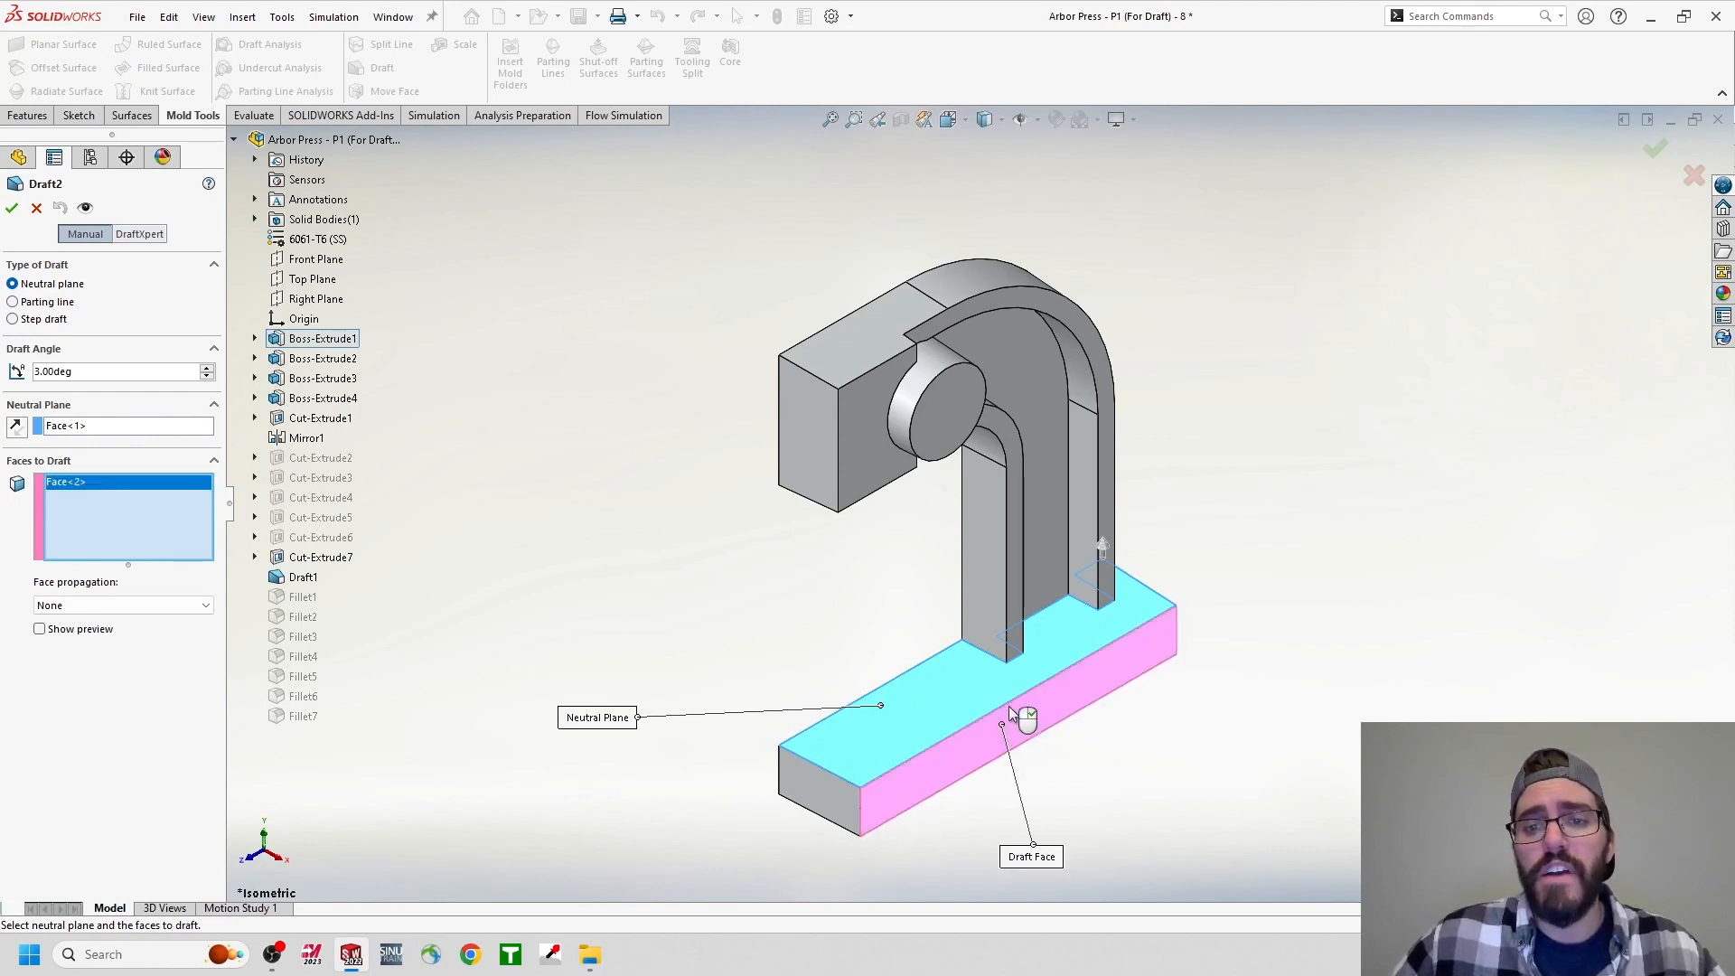
click(1010, 599)
click(1109, 496)
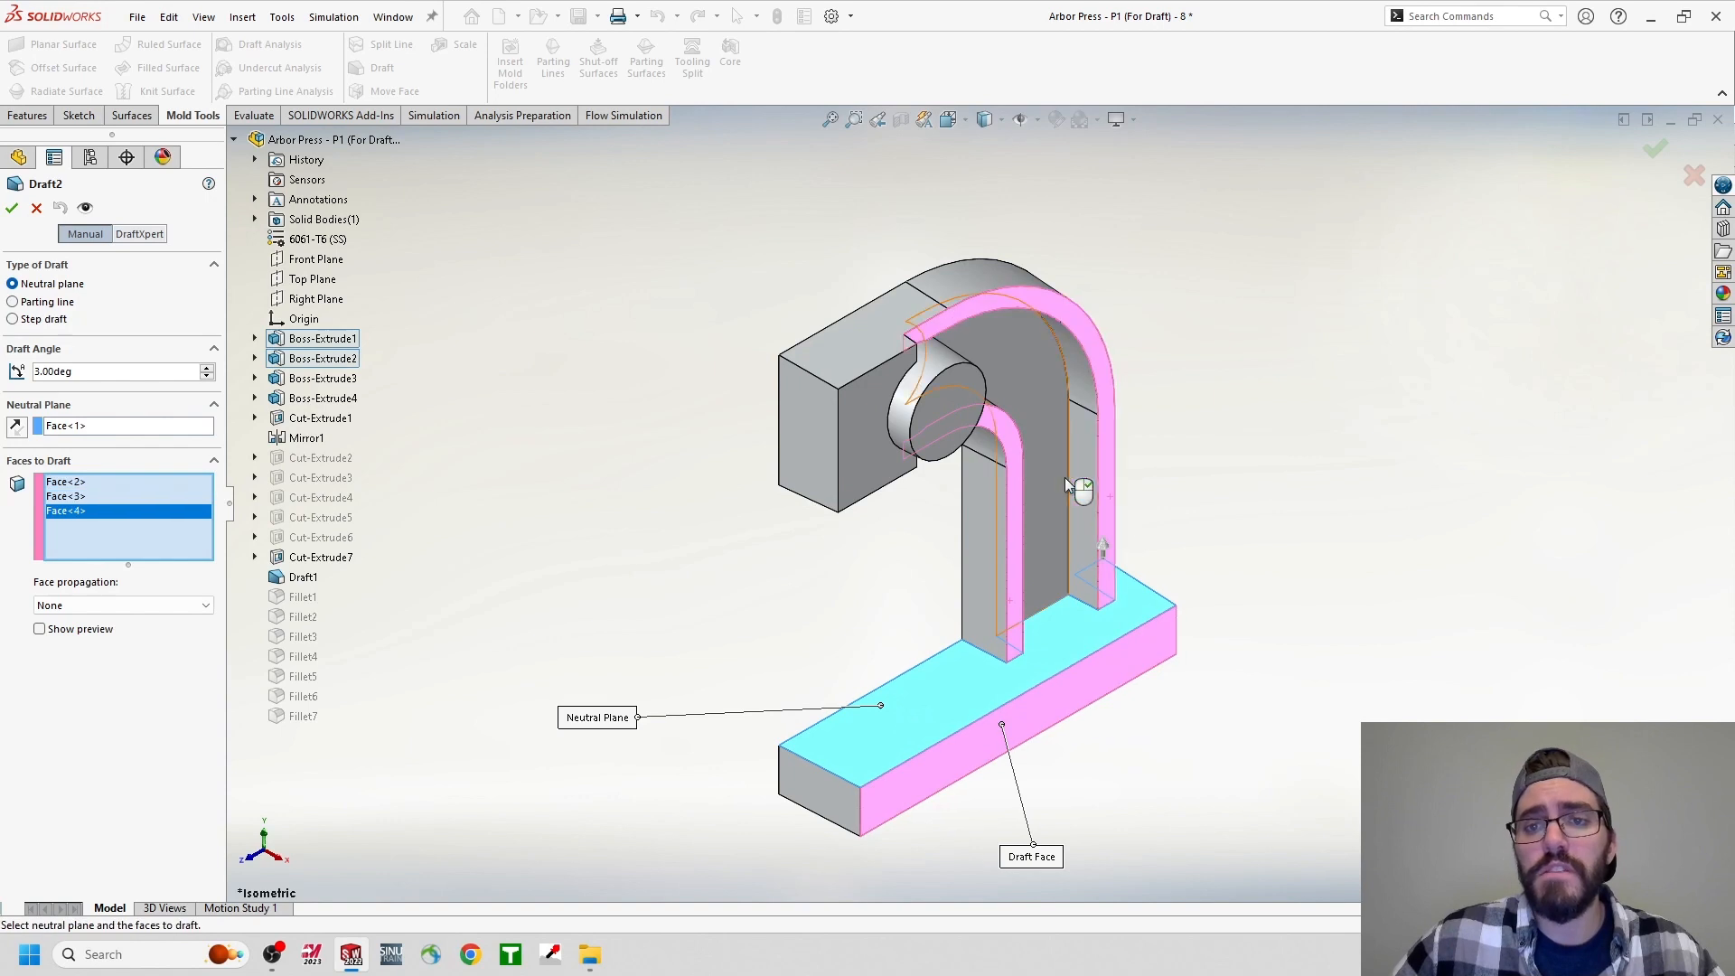
click(1044, 437)
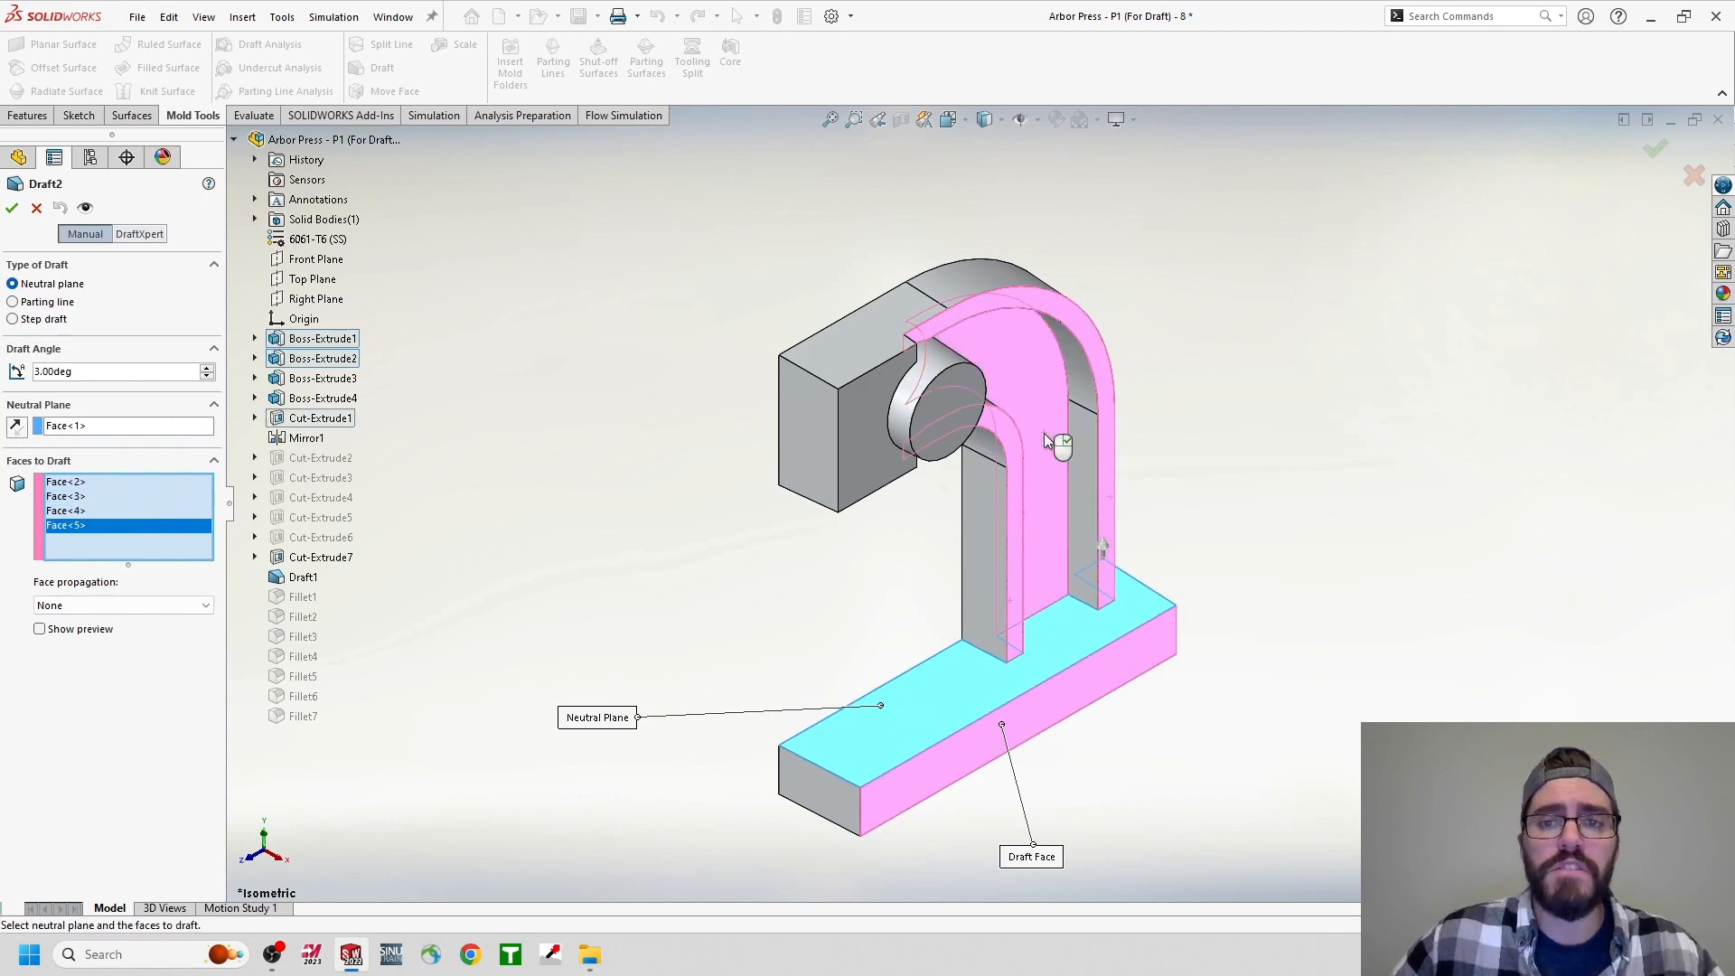
click(861, 422)
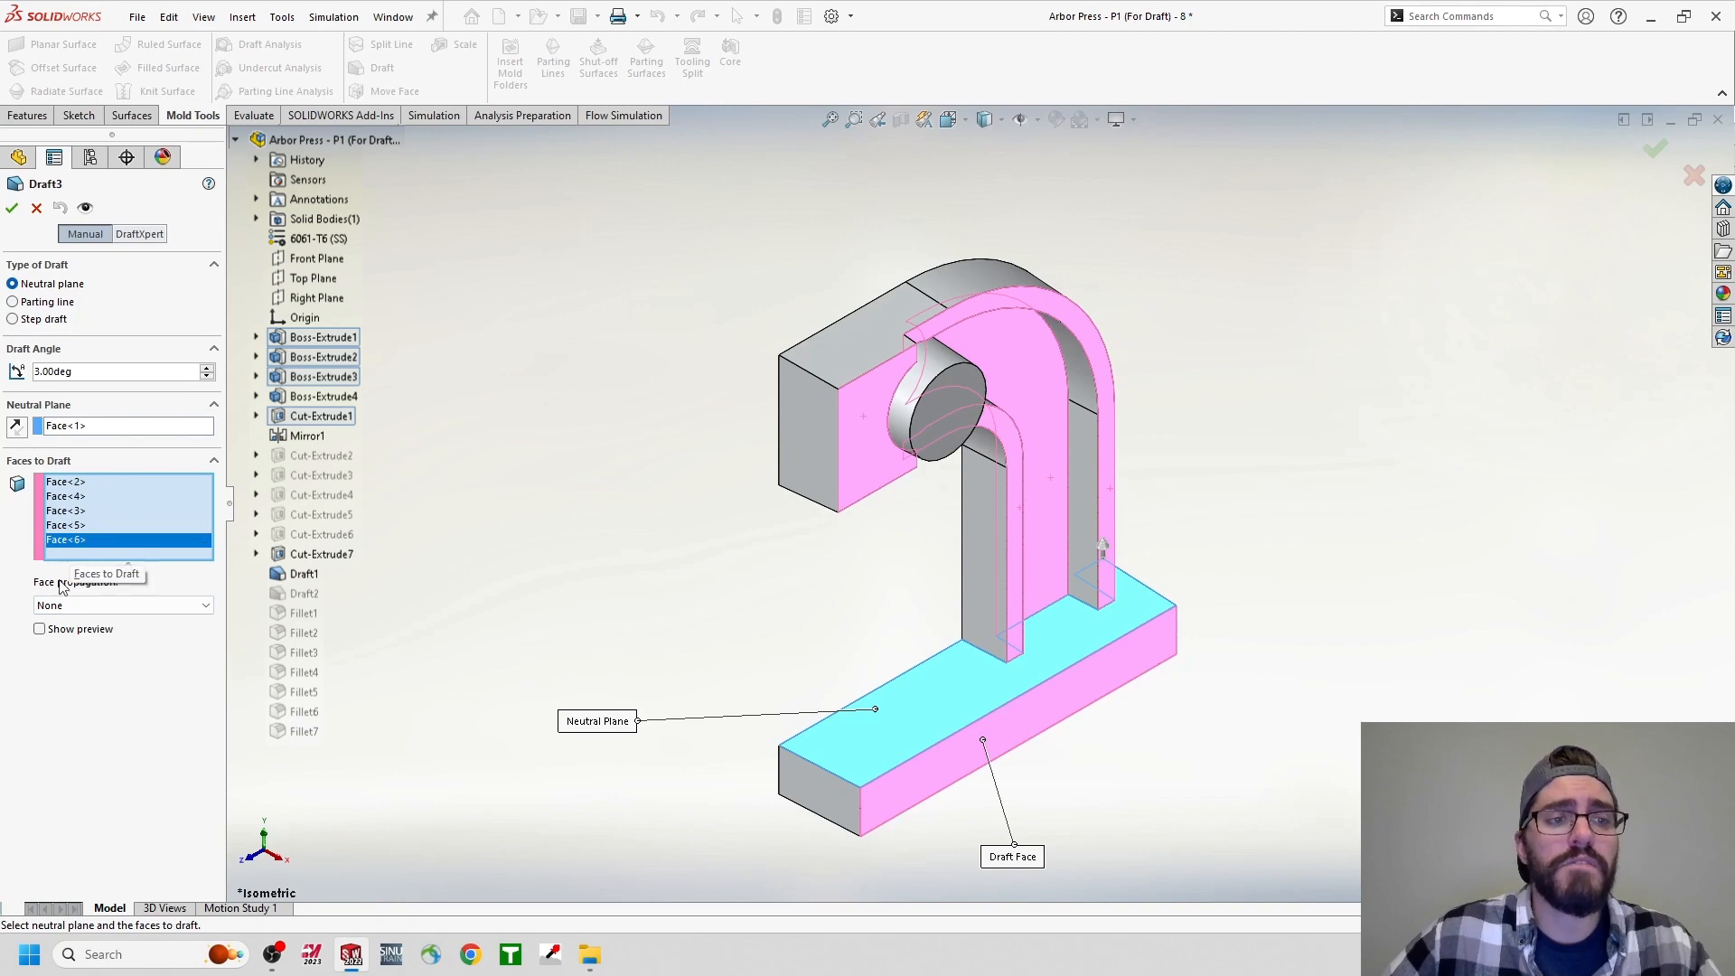
click(38, 630)
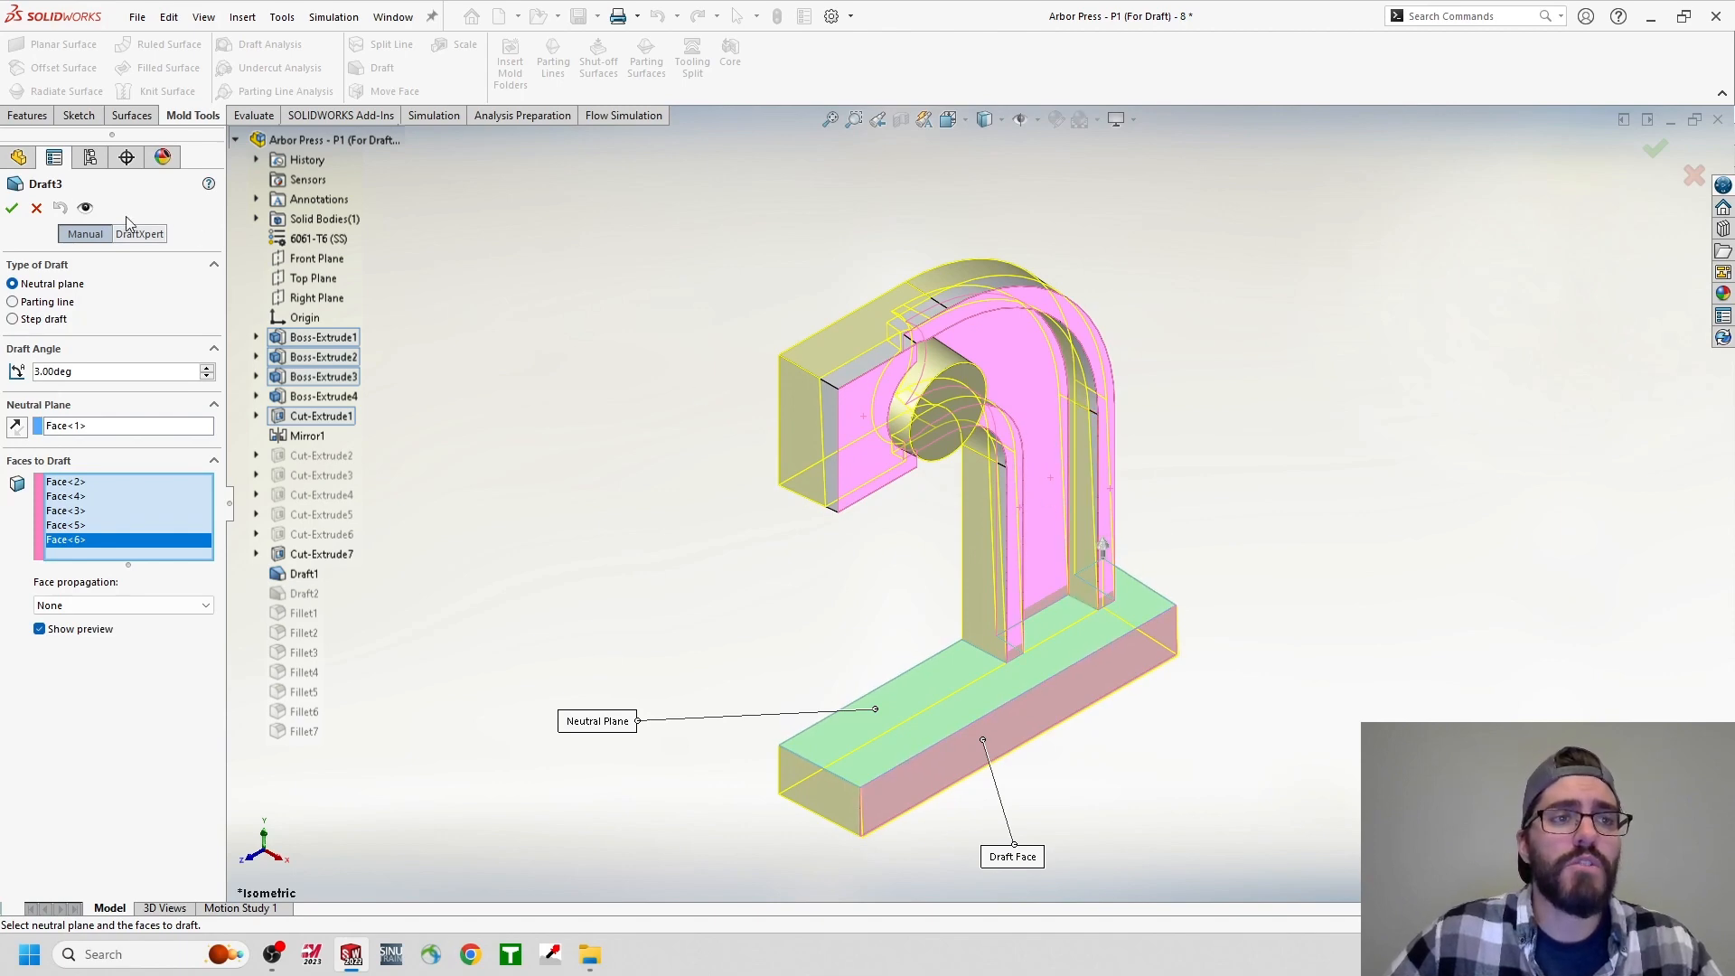
click(13, 209)
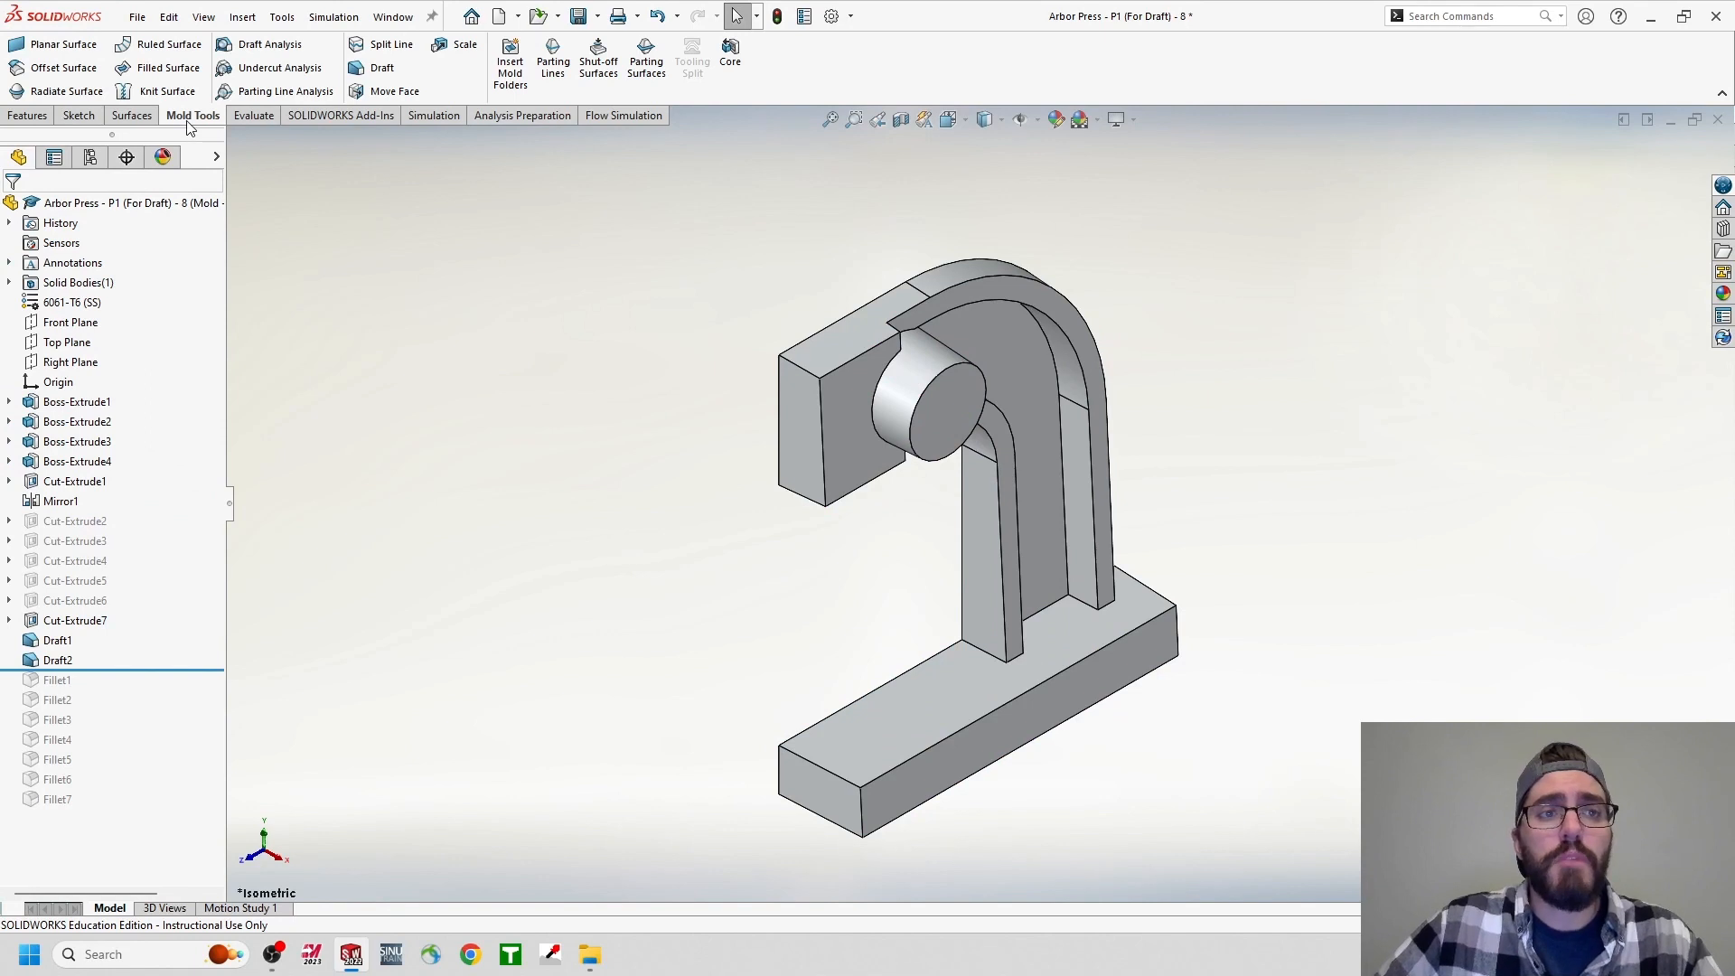
Run a draft analysis at 3 degrees using the base plate's top face as reference and check the drafted side faces.
click(255, 50)
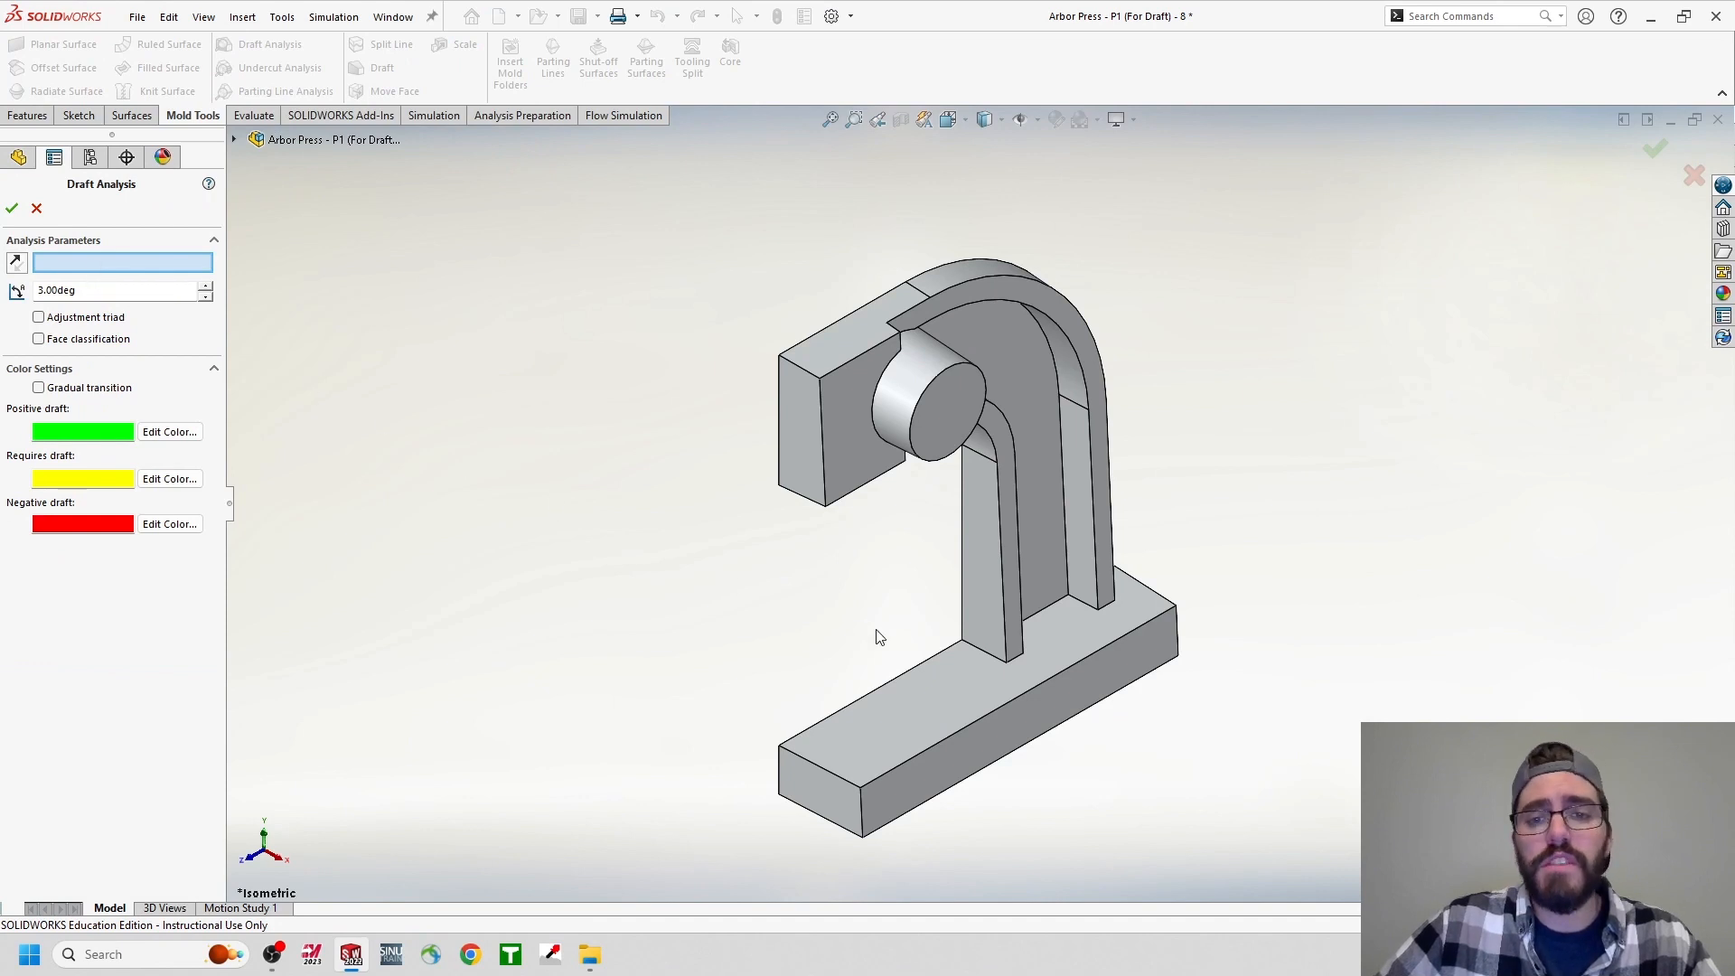
click(951, 673)
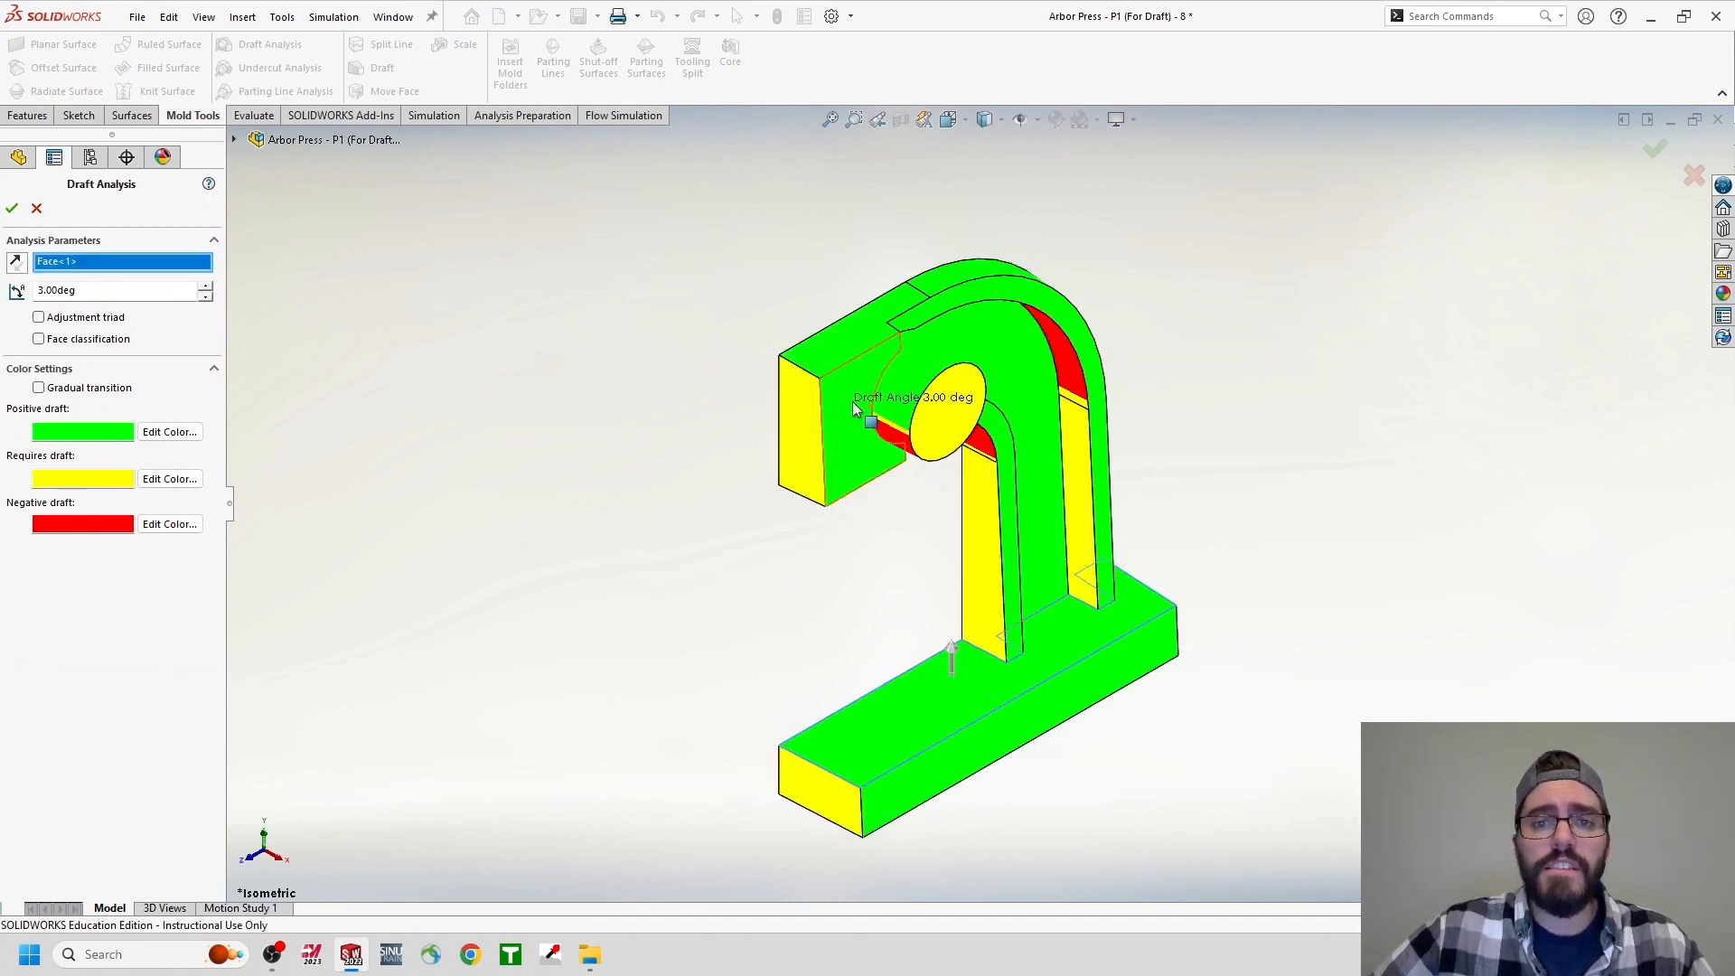
mouse_move(1110, 665)
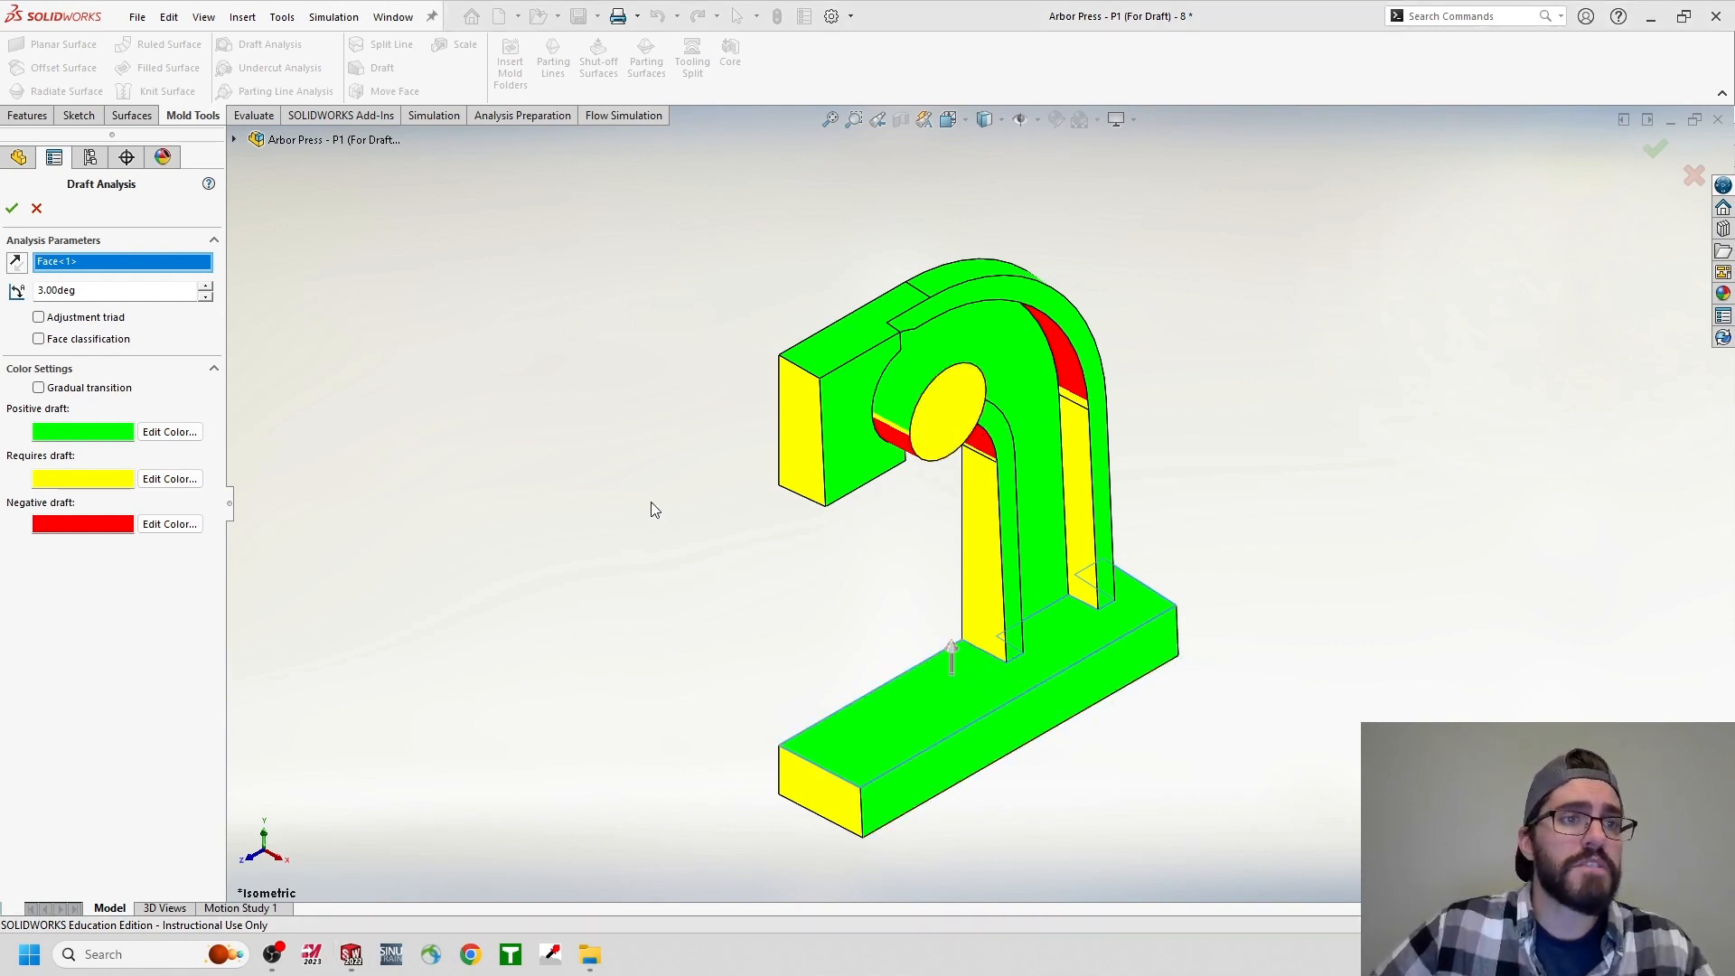
click(13, 209)
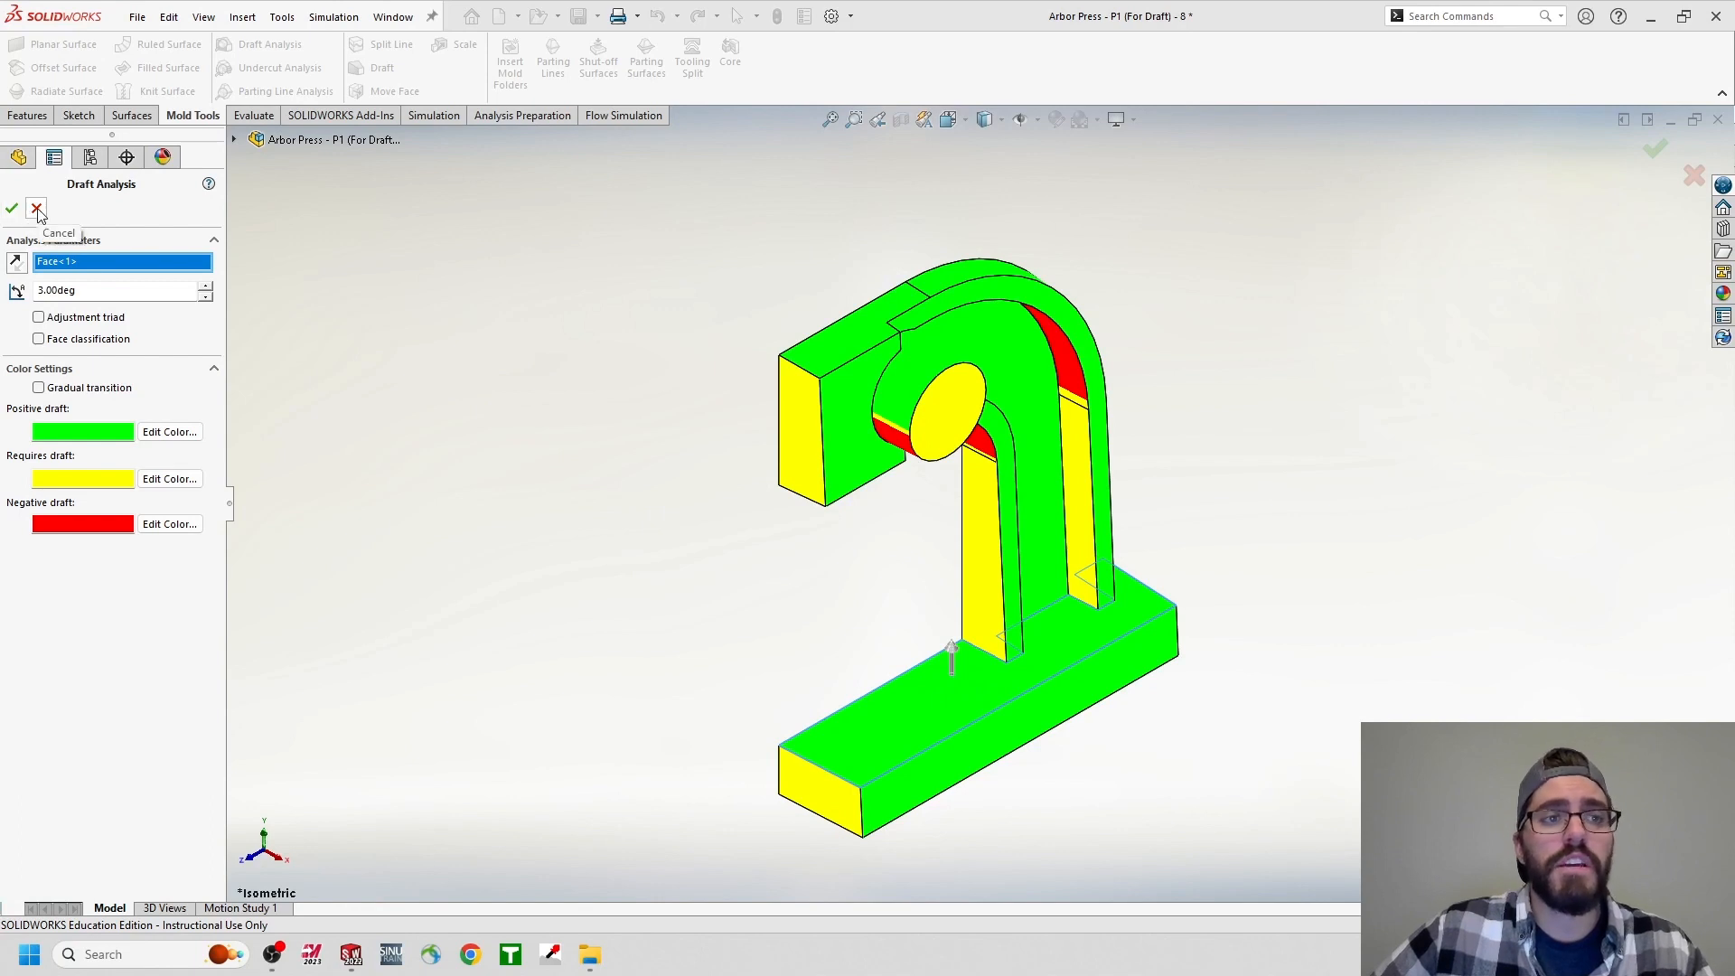
Edit Cut-Extrude1, the arm's recess cut, to a blind depth of 0.2500 in for this configuration only.
middle_drag(596, 419, 946, 398)
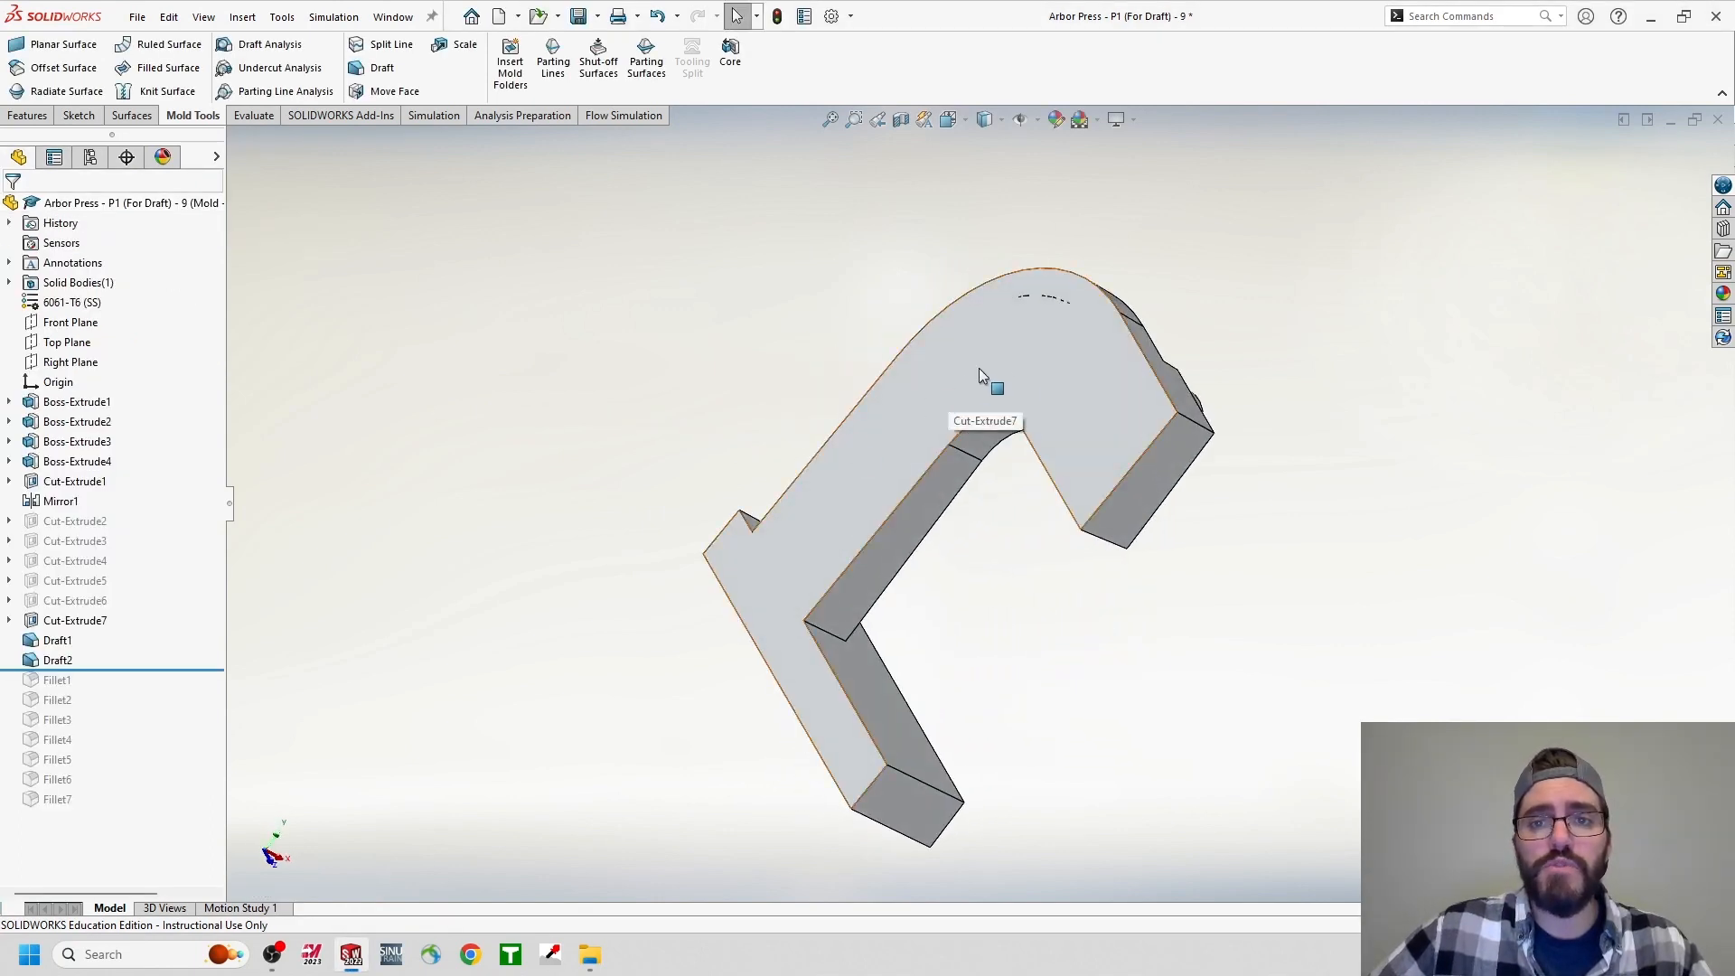
middle_drag(1027, 359, 1049, 313)
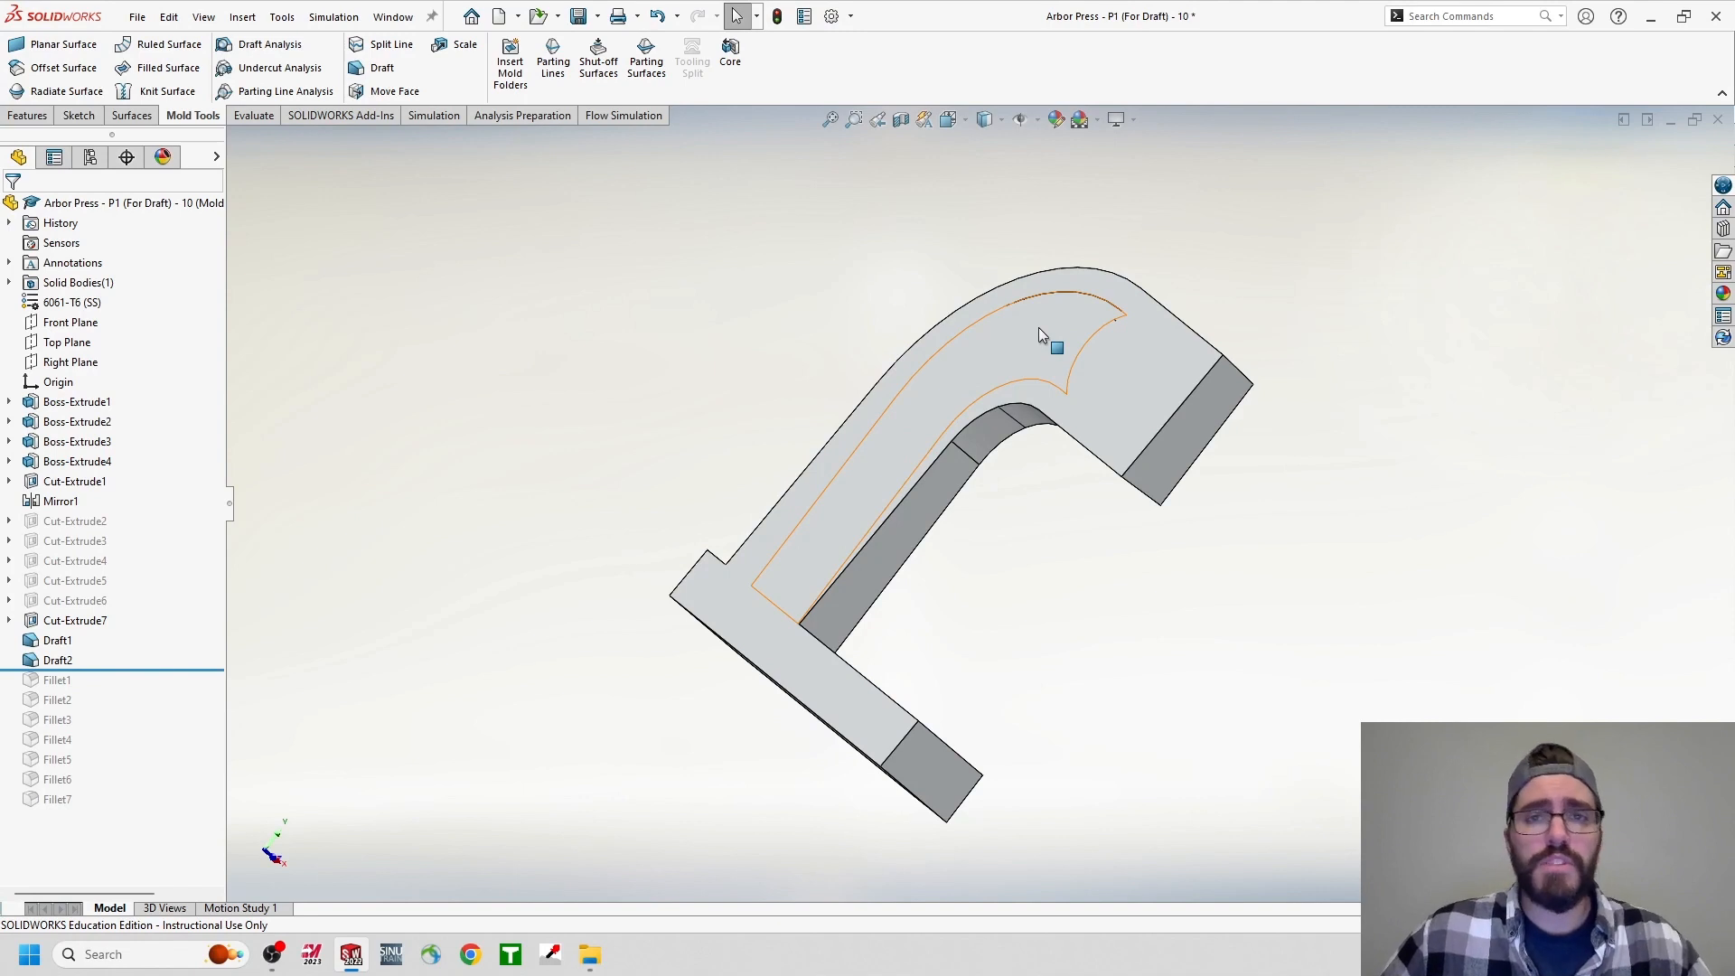
key(space)
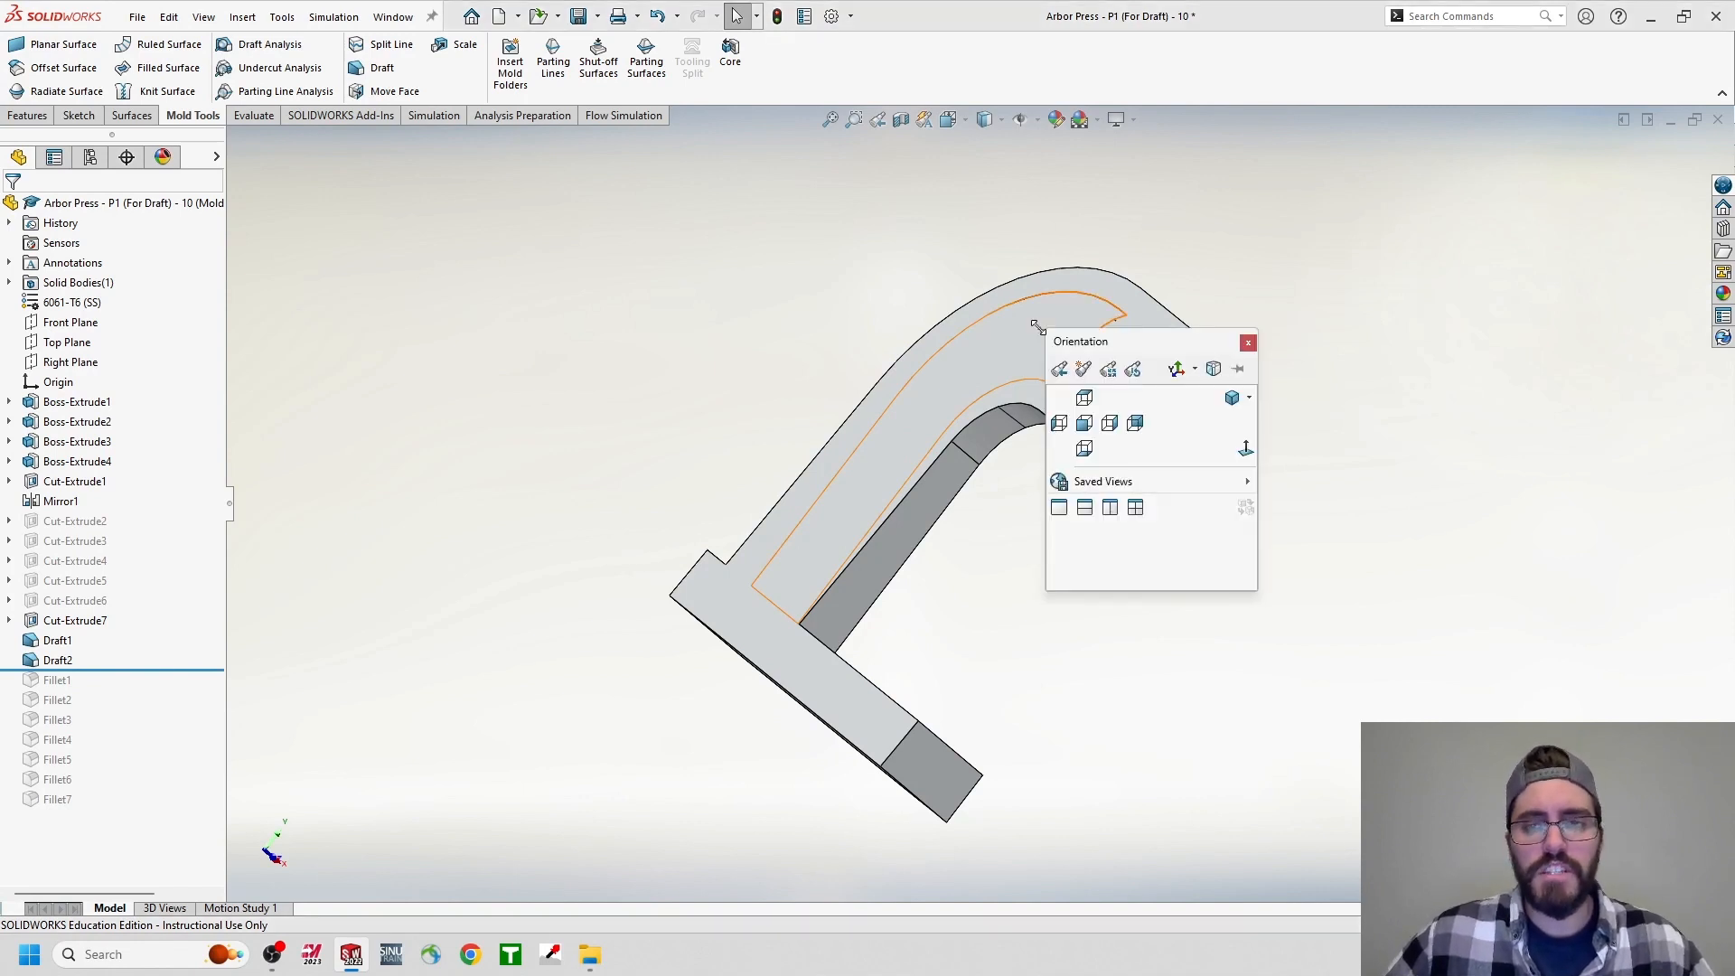
click(1223, 396)
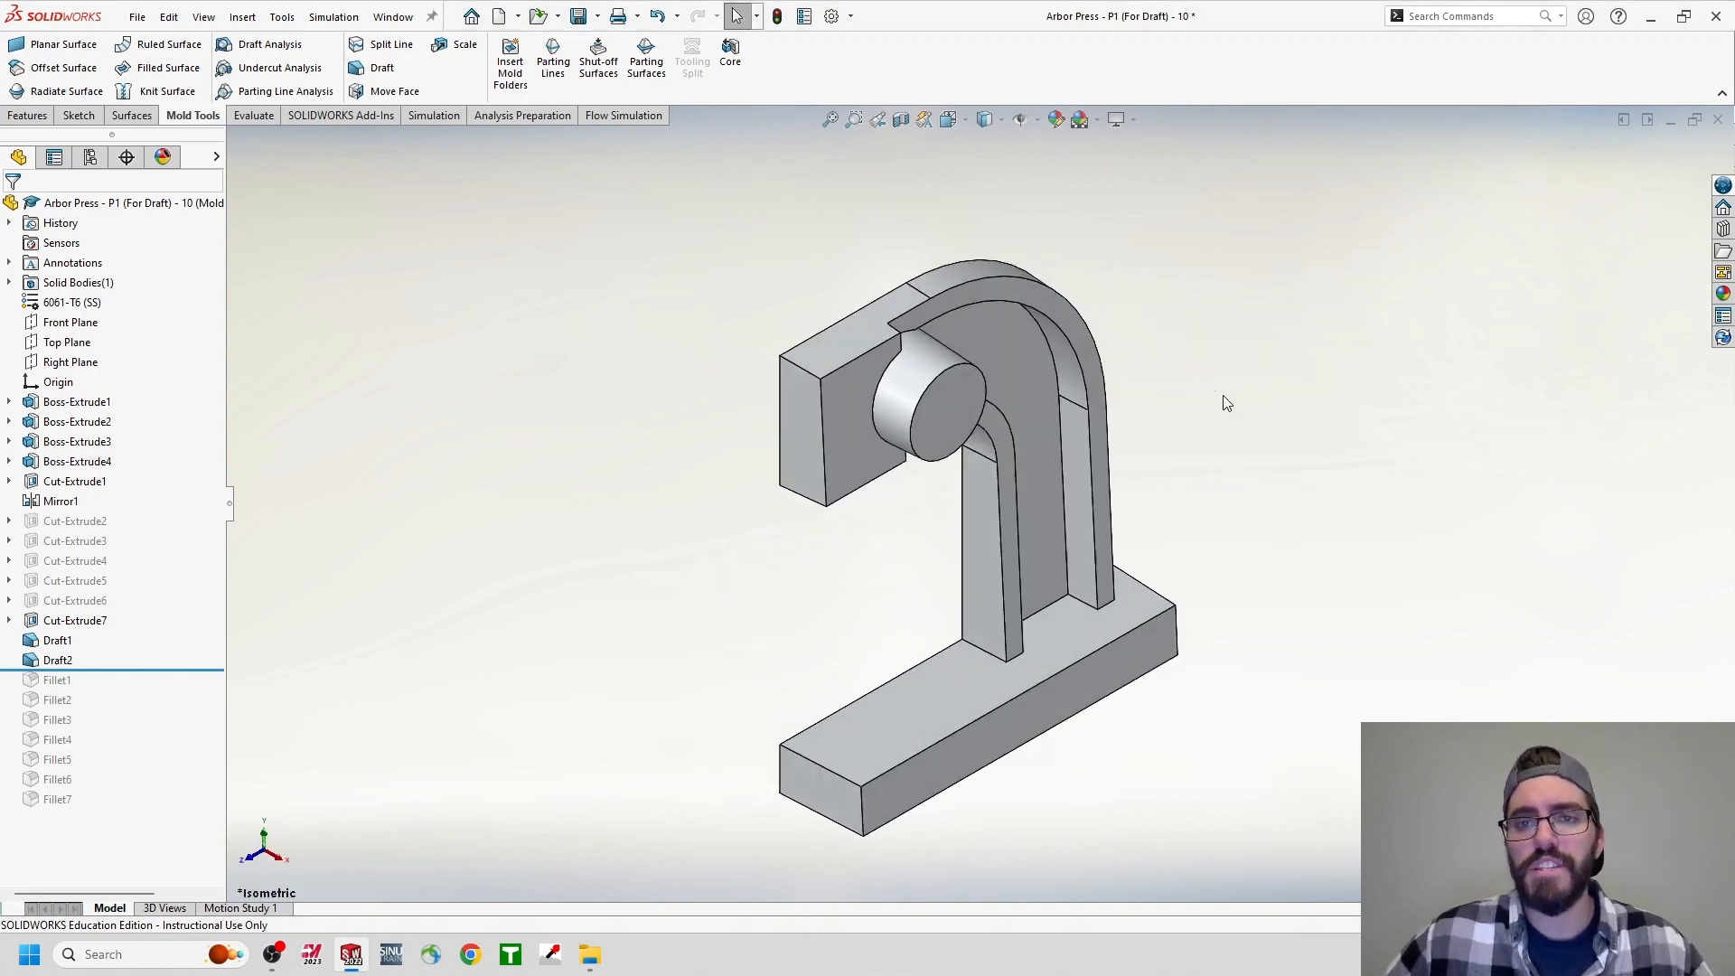
click(1007, 396)
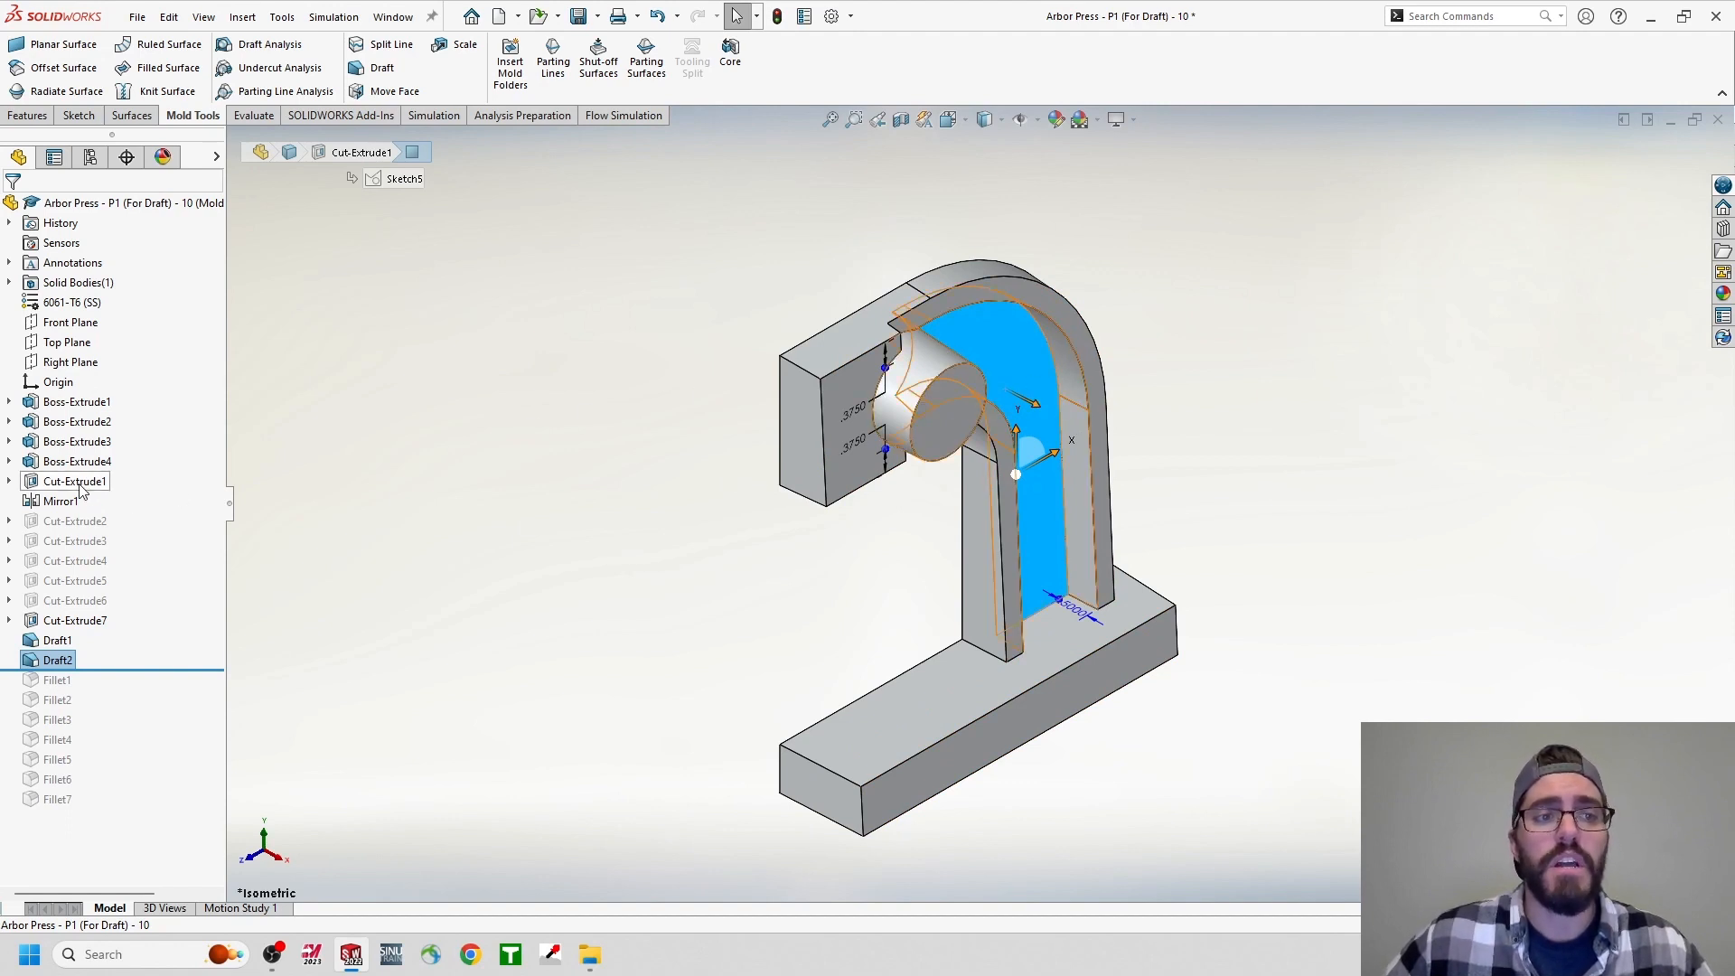
right_click(80, 488)
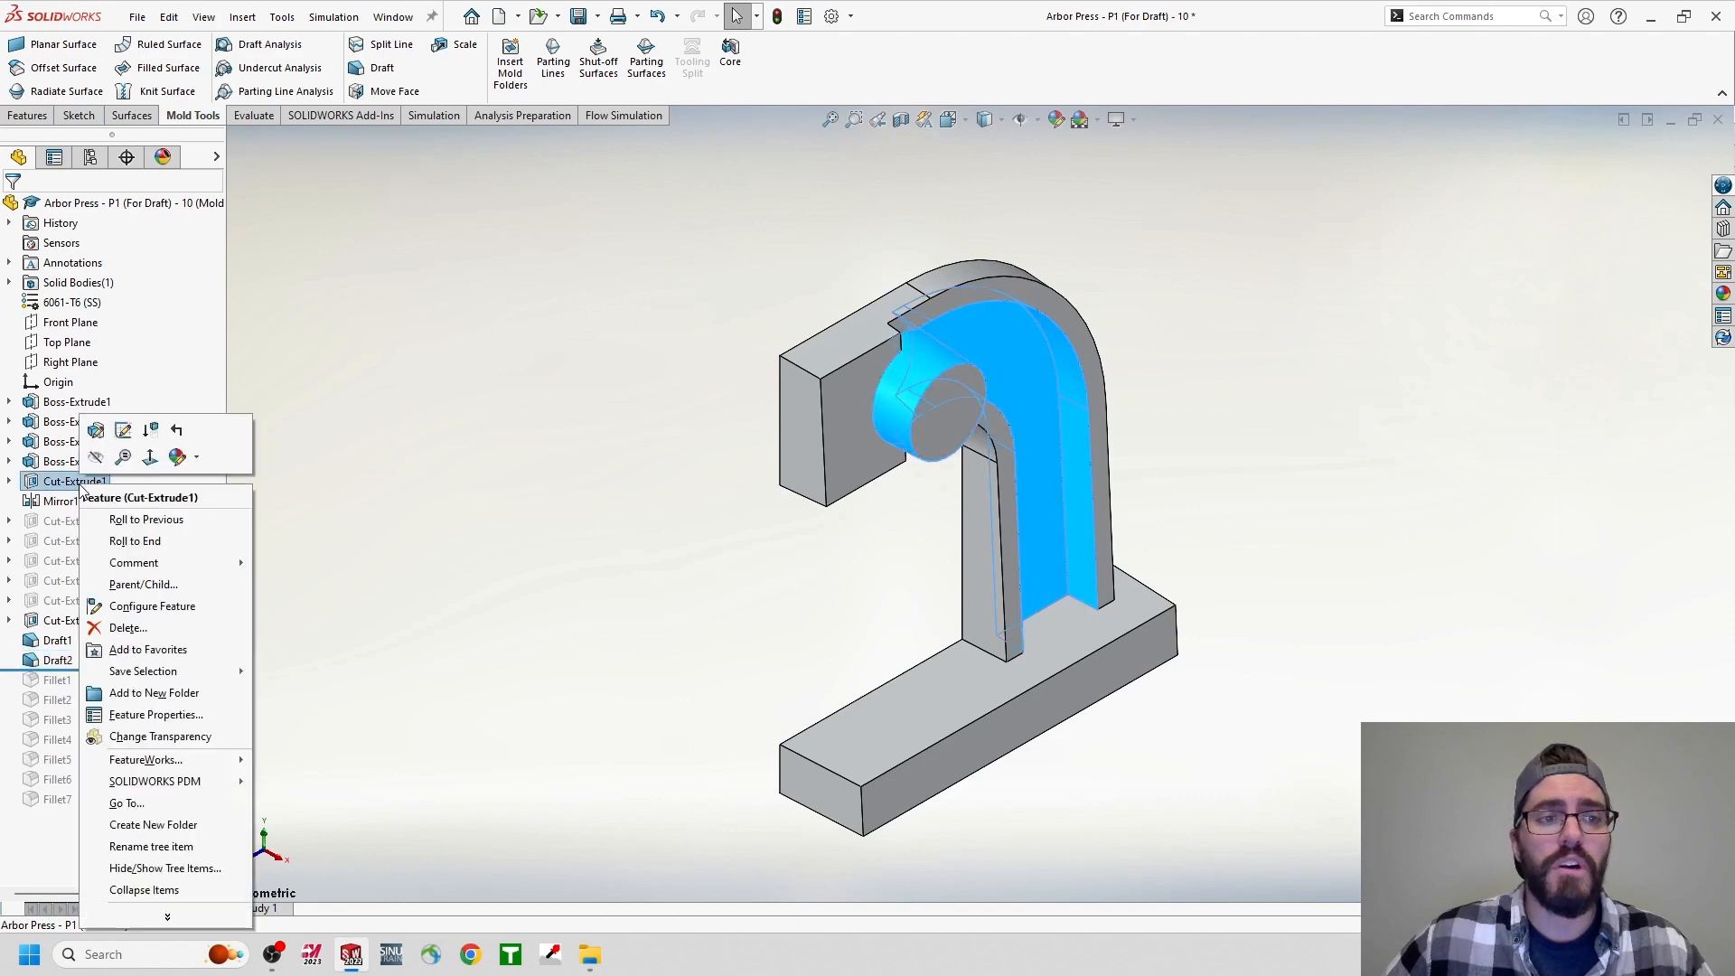
click(95, 431)
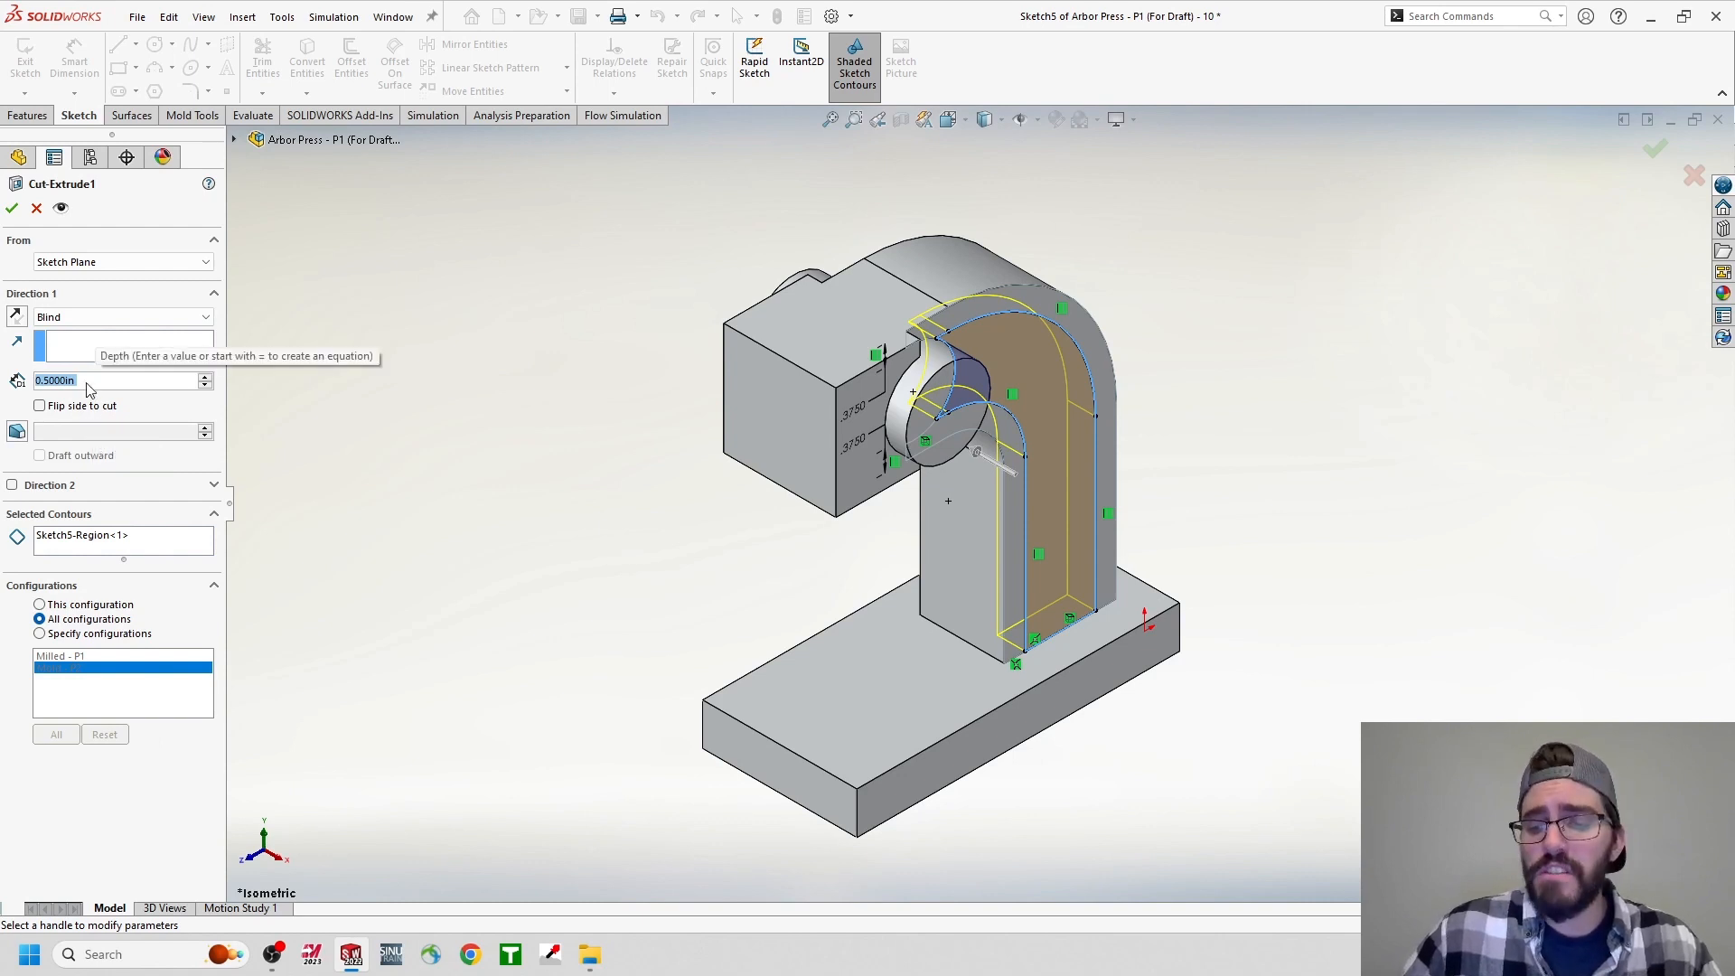
text(.250)
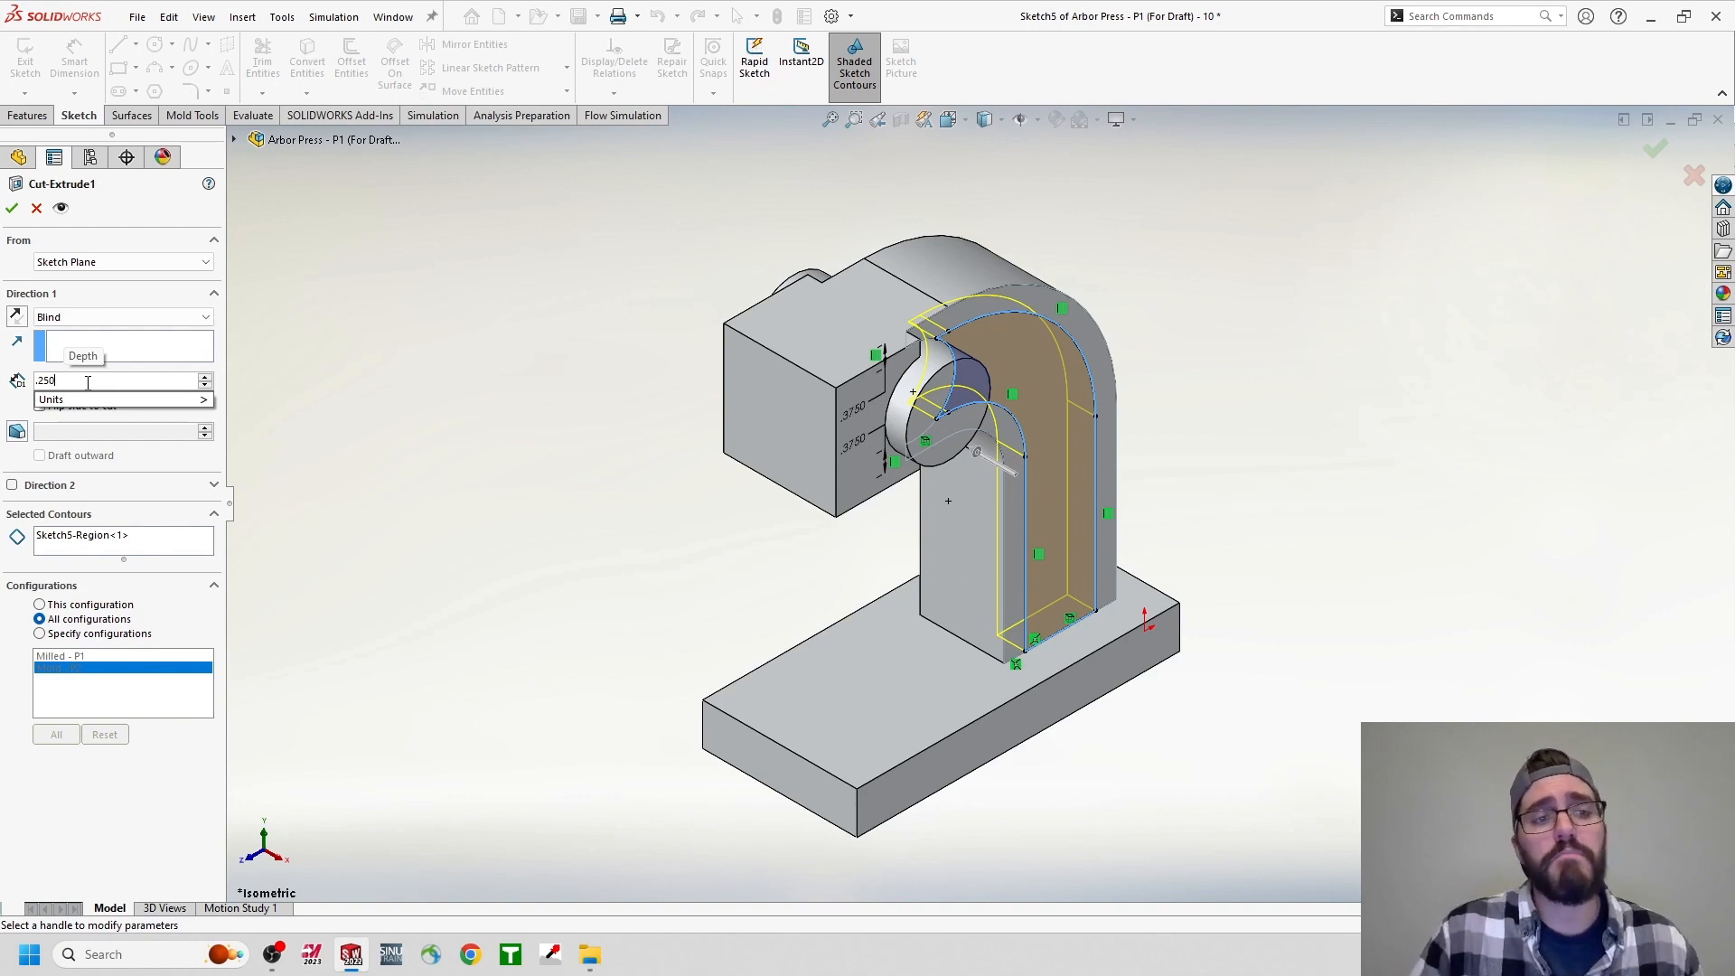
click(41, 607)
click(41, 606)
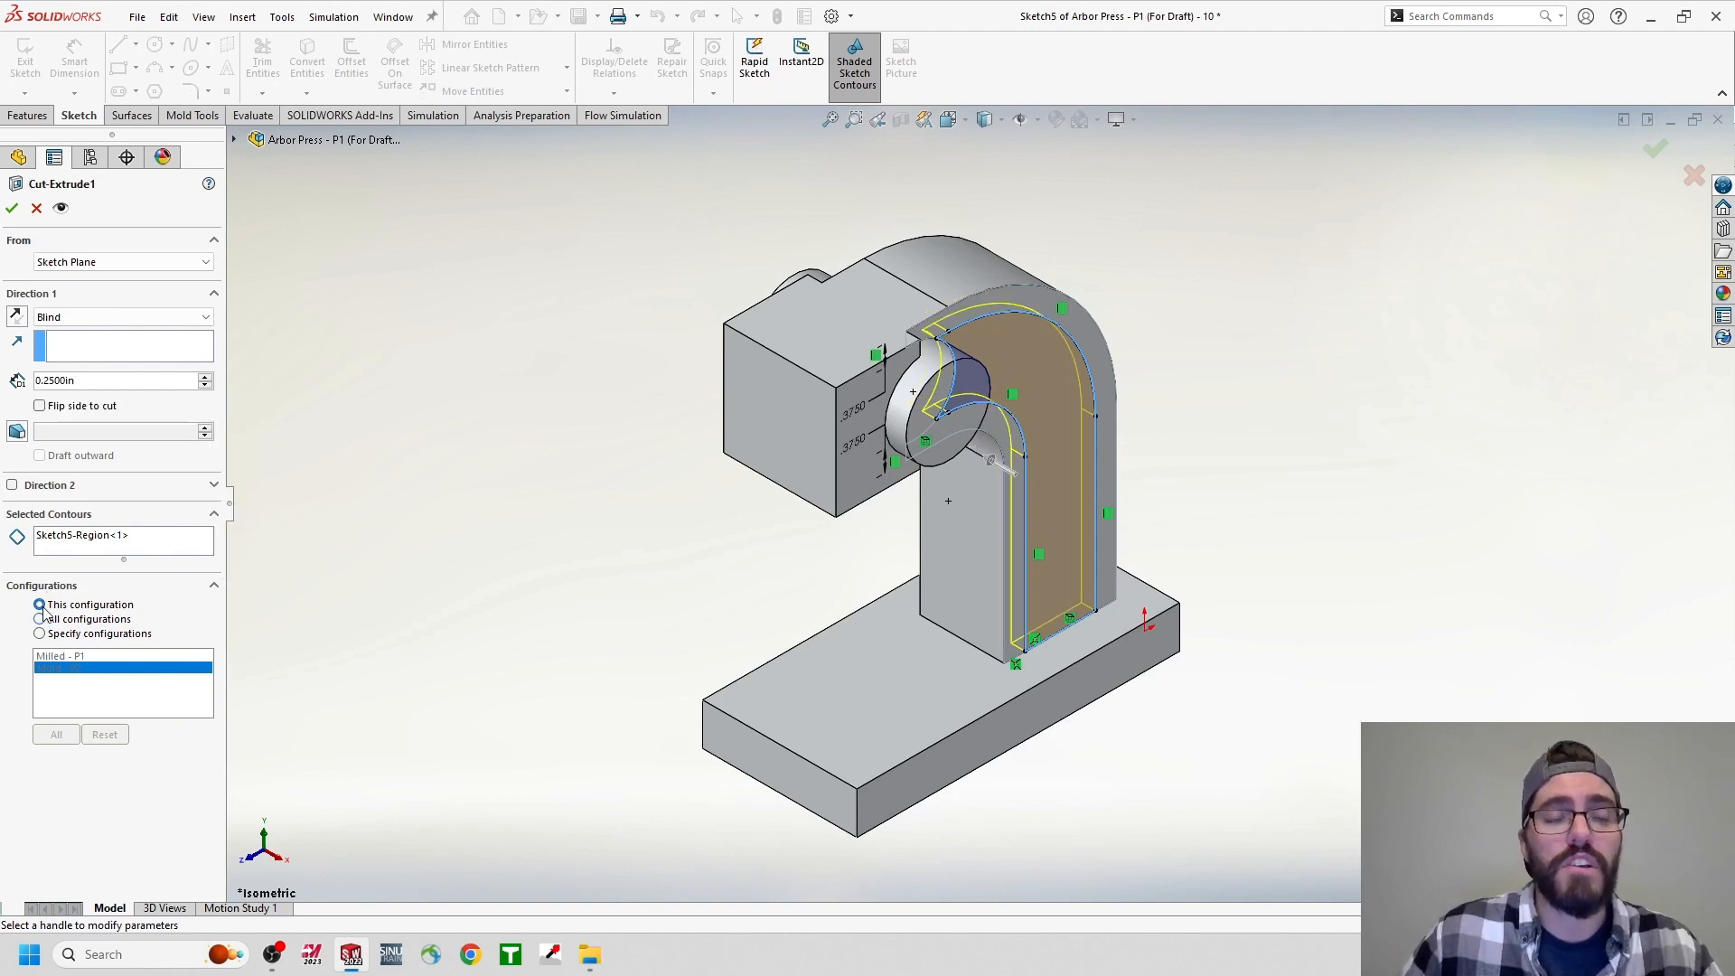
click(12, 207)
Roll the feature history forward past Fillet7 and show the half casting in isometric view.
middle_drag(552, 318, 997, 428)
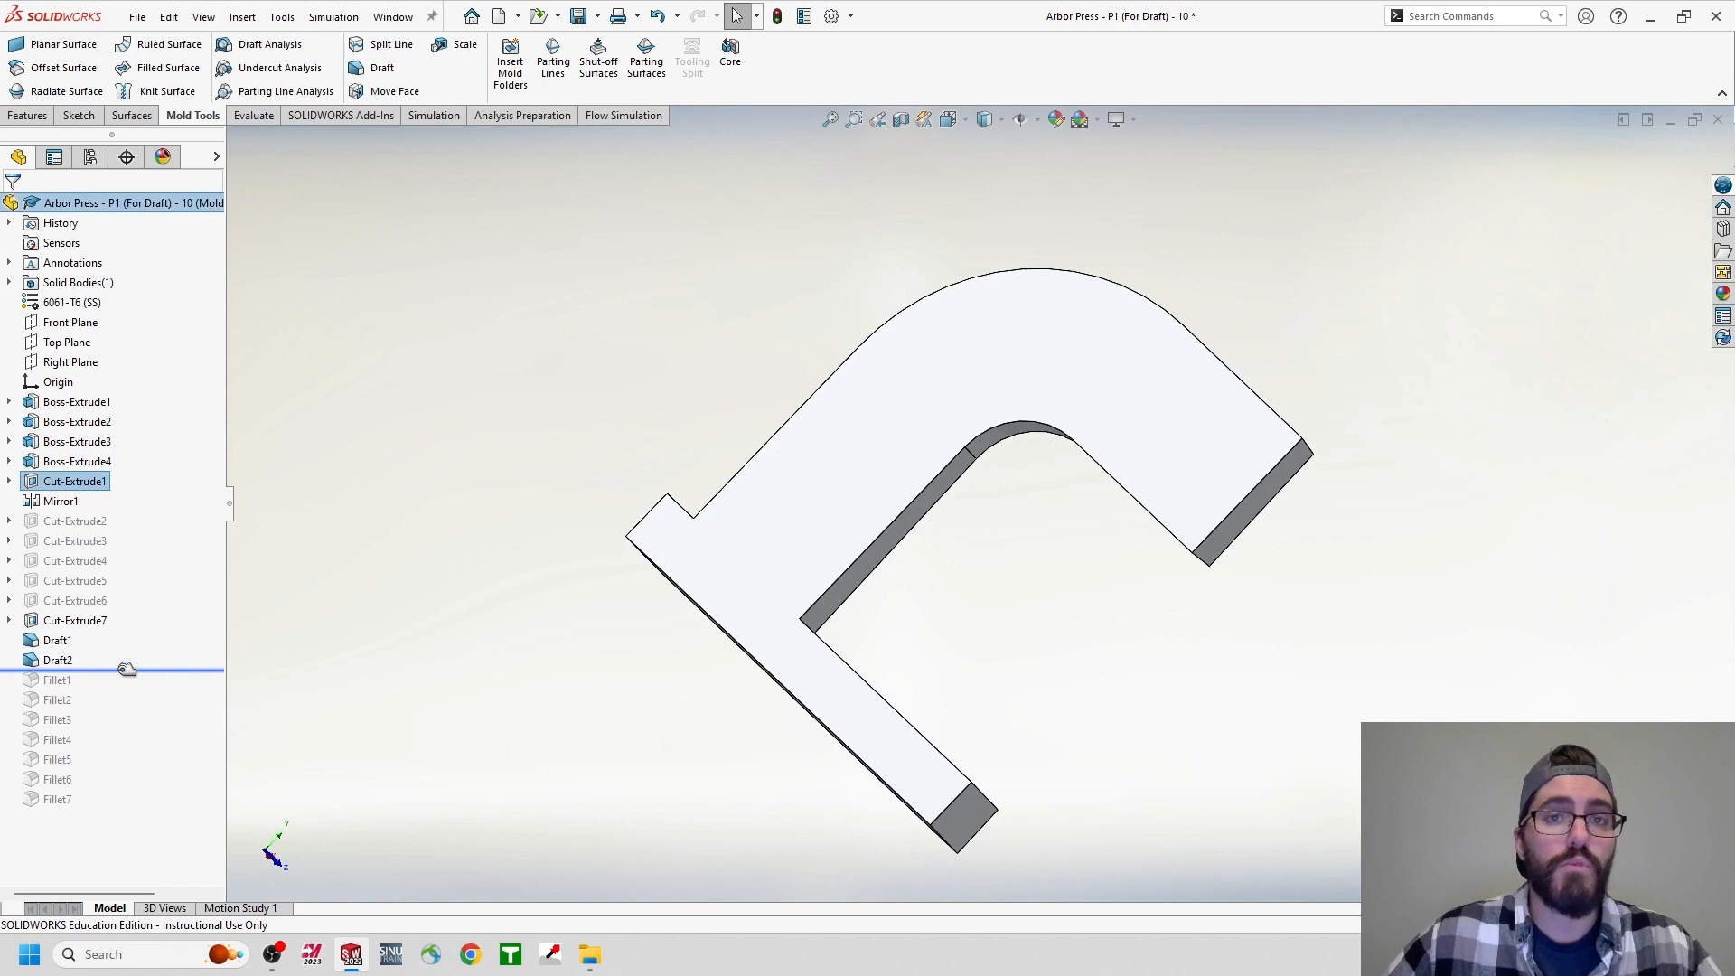
drag(126, 668, 116, 810)
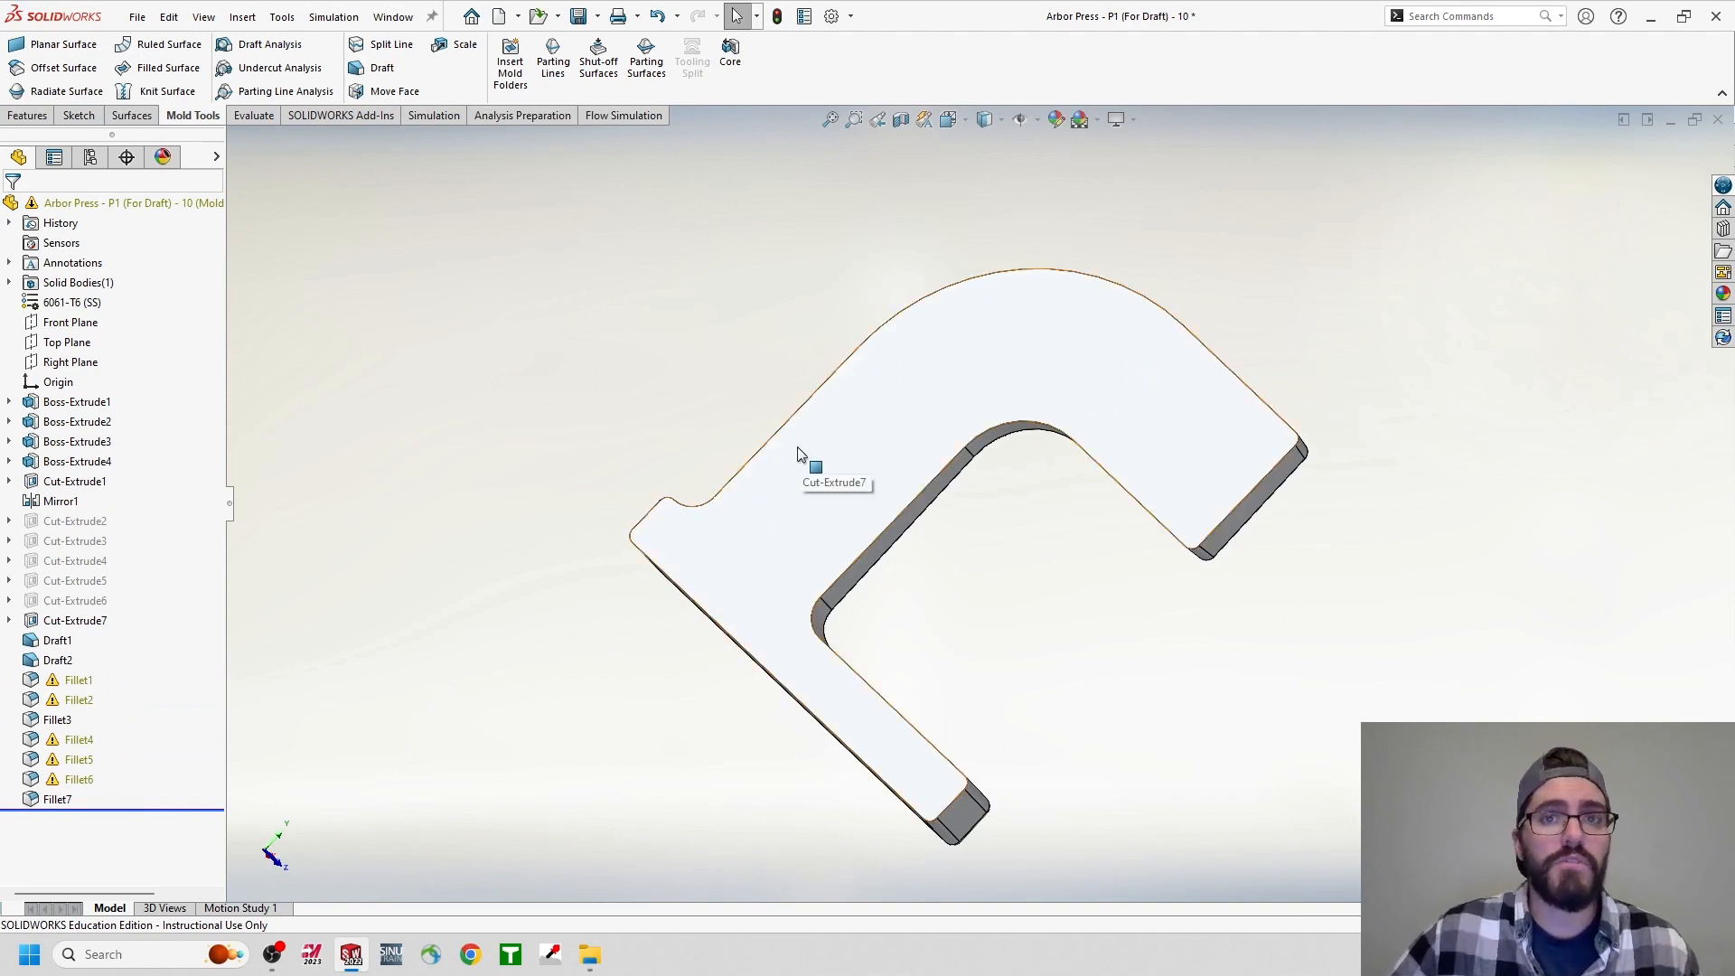
key(space)
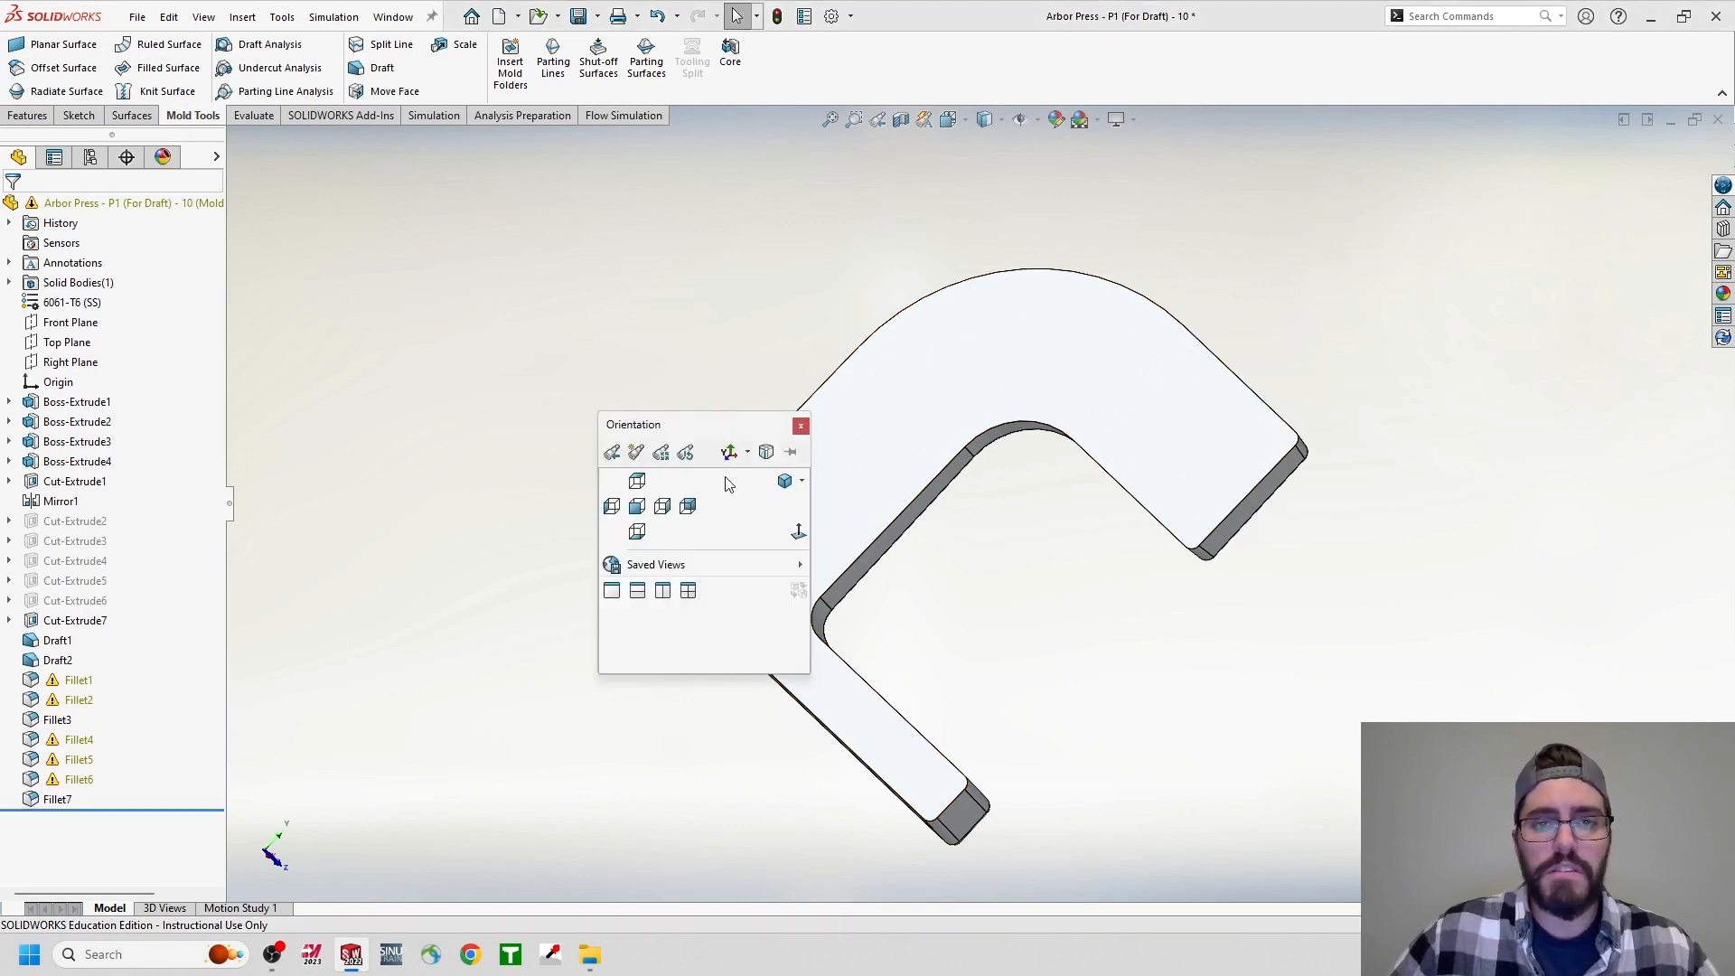
click(780, 491)
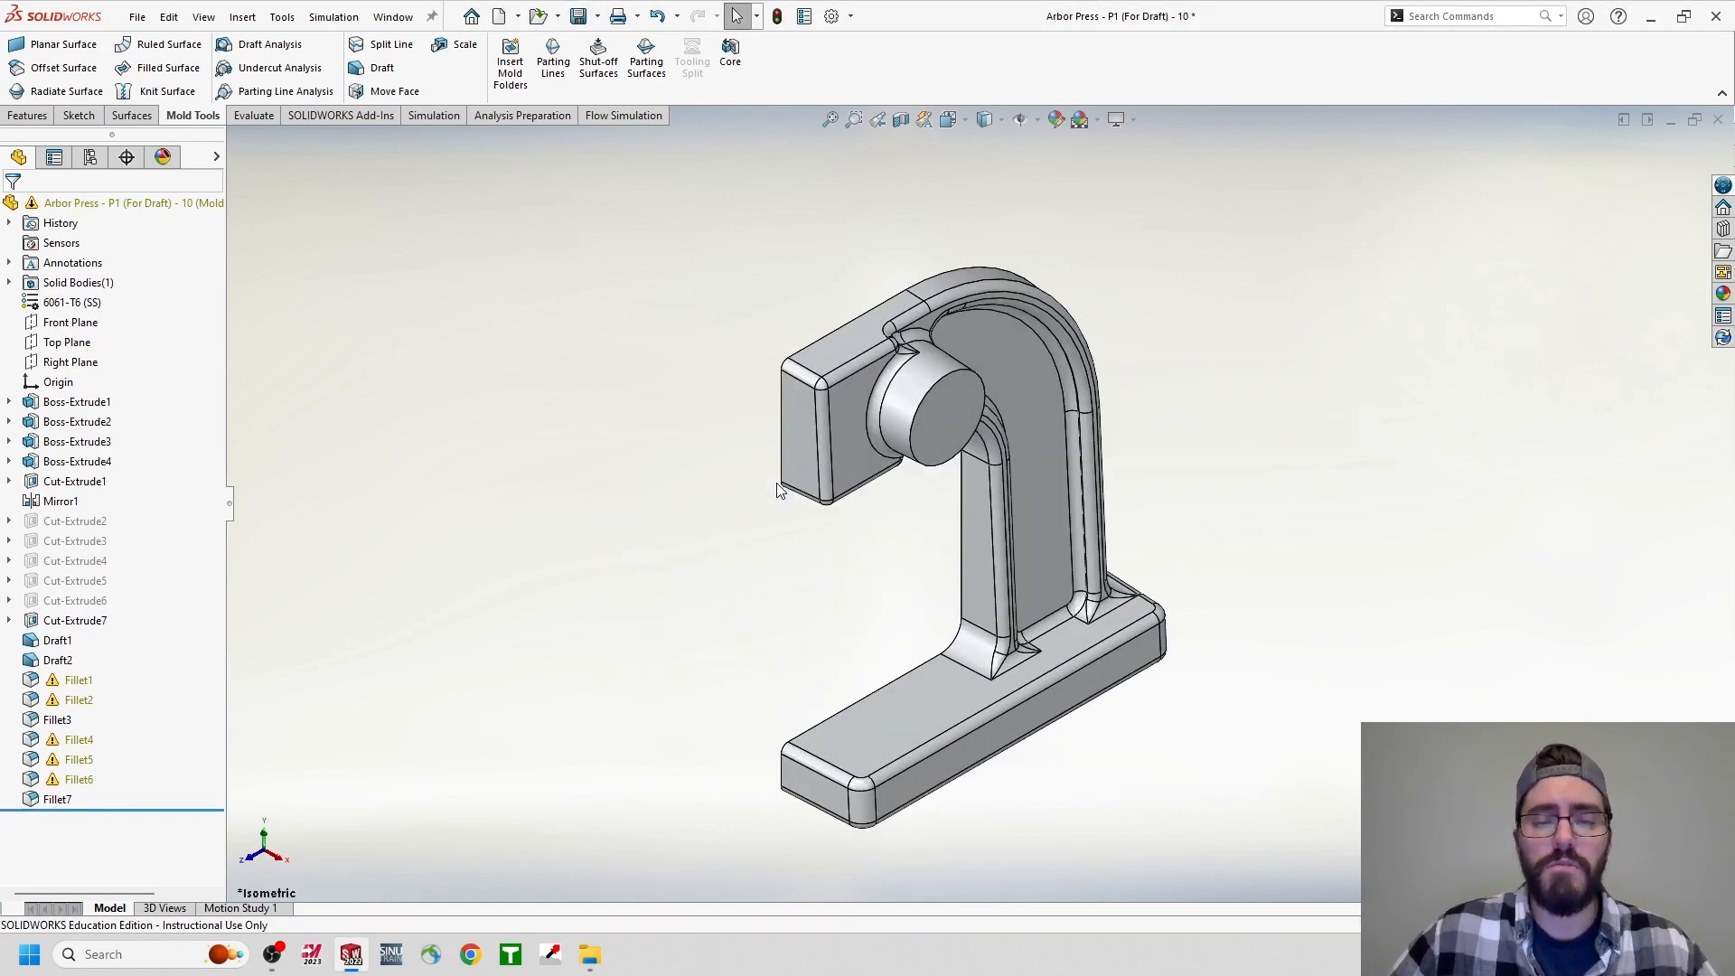
Repair Fillet1 on the base plate's corners by automatically removing its missing edge references.
click(81, 691)
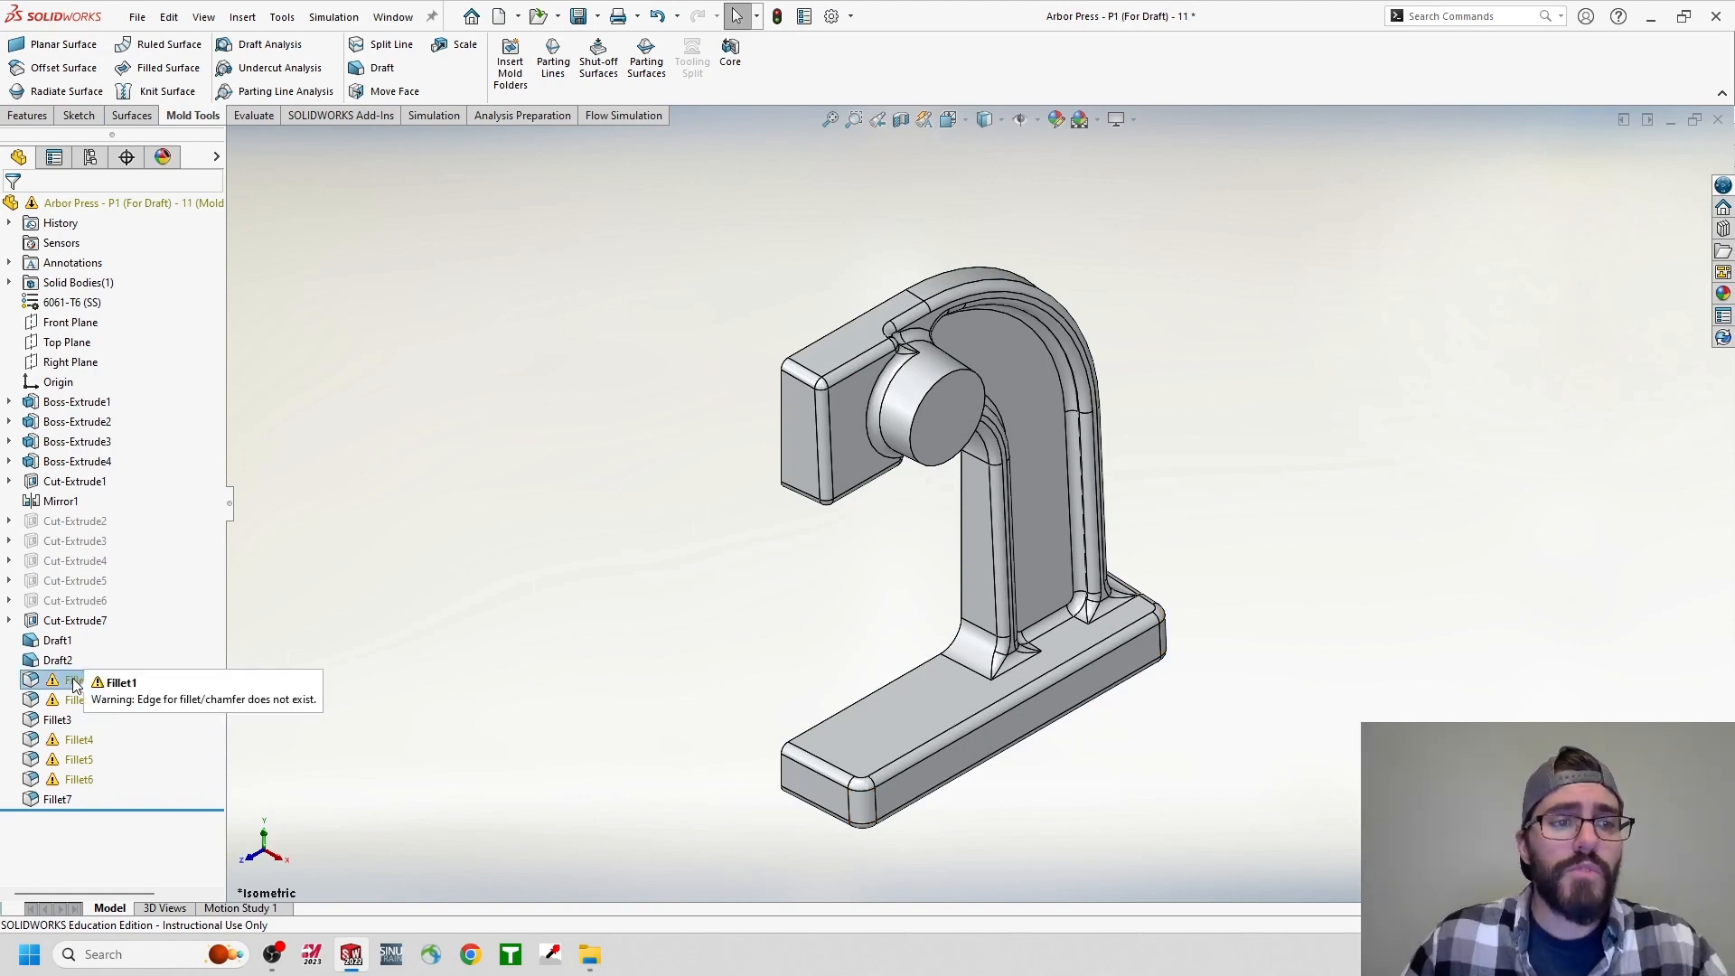
right_click(78, 688)
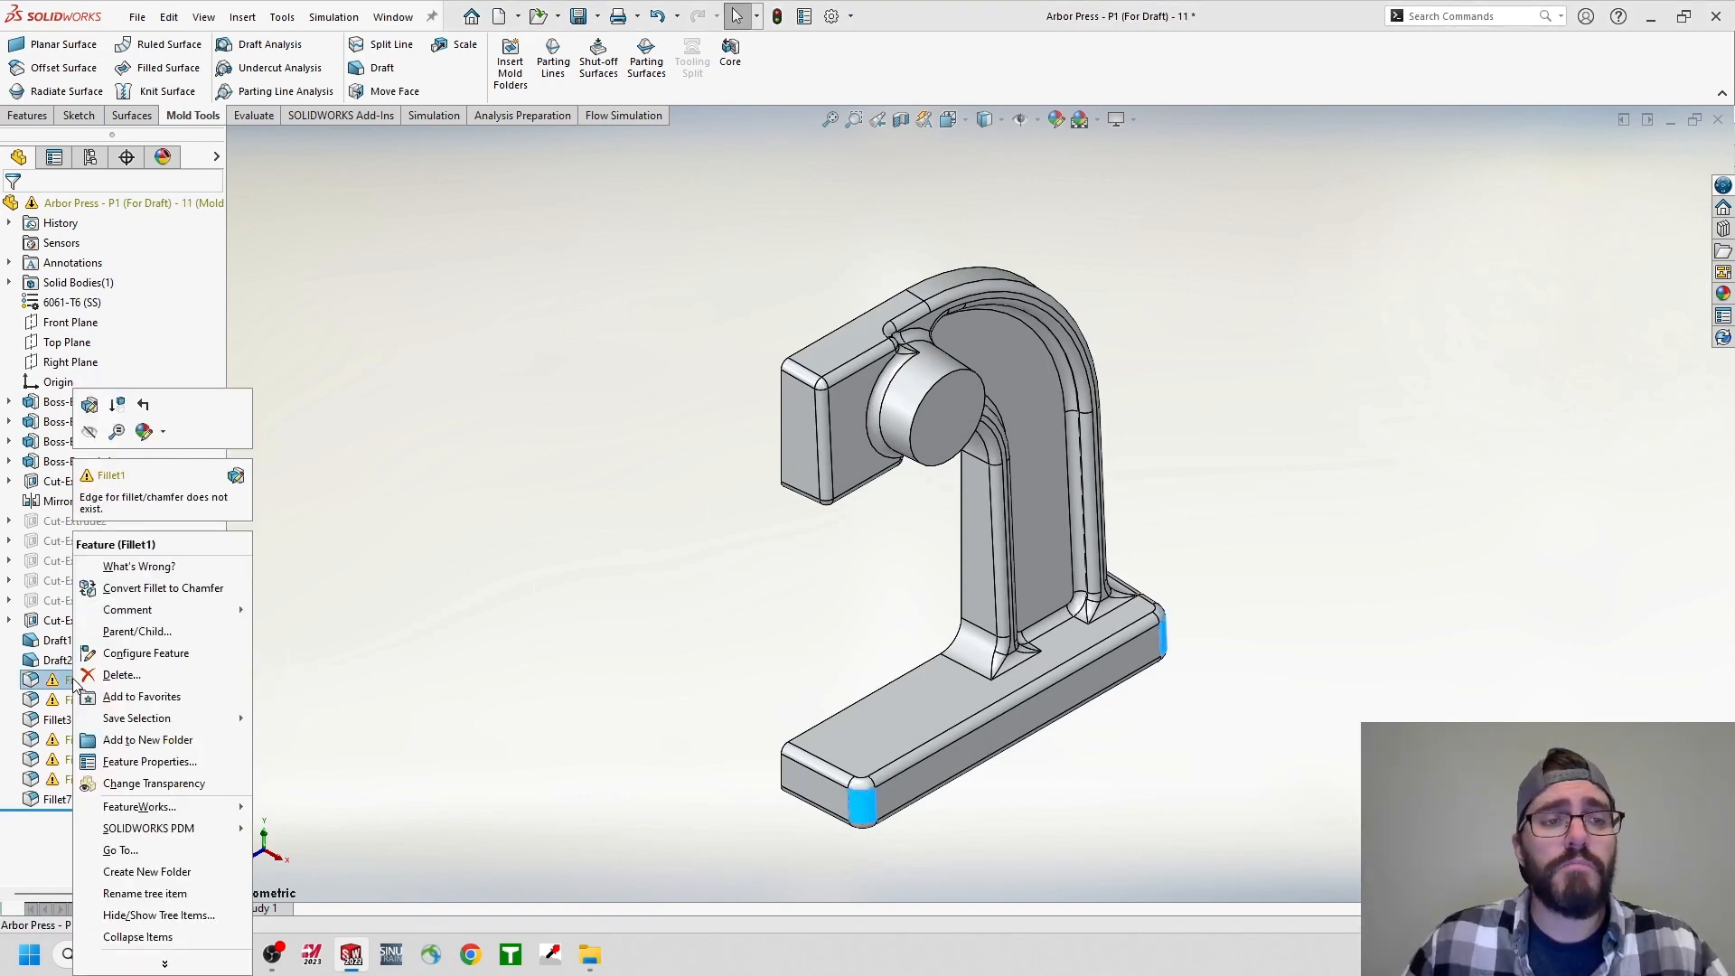
click(90, 406)
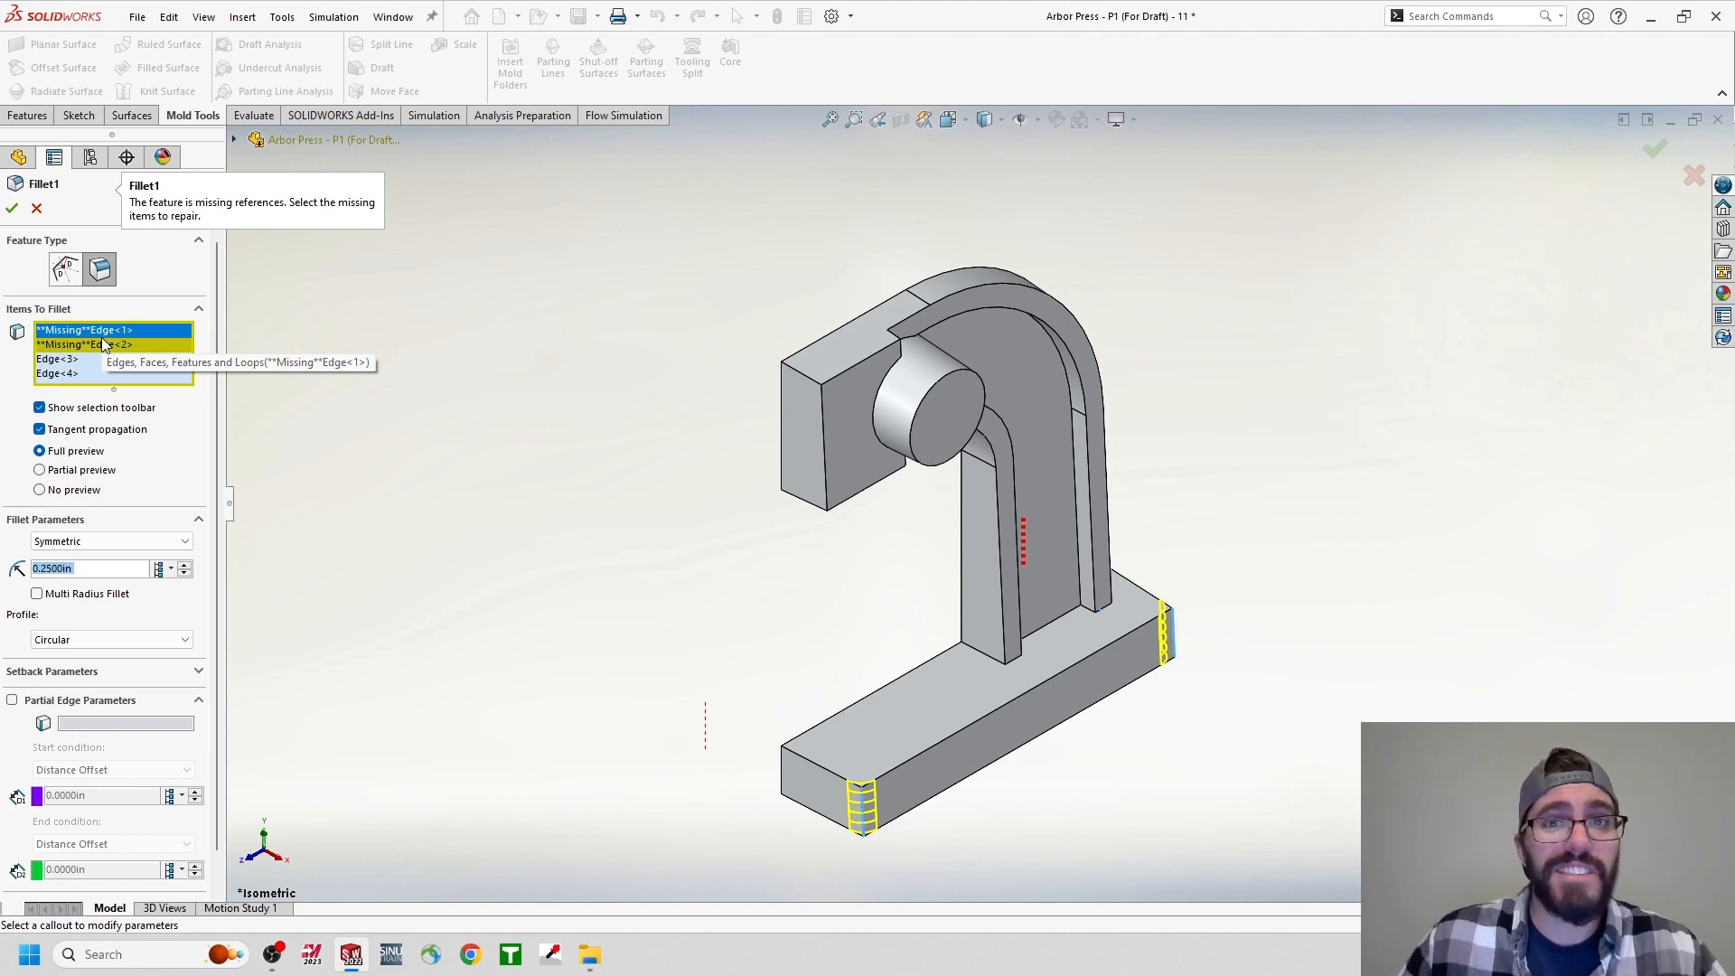
click(12, 209)
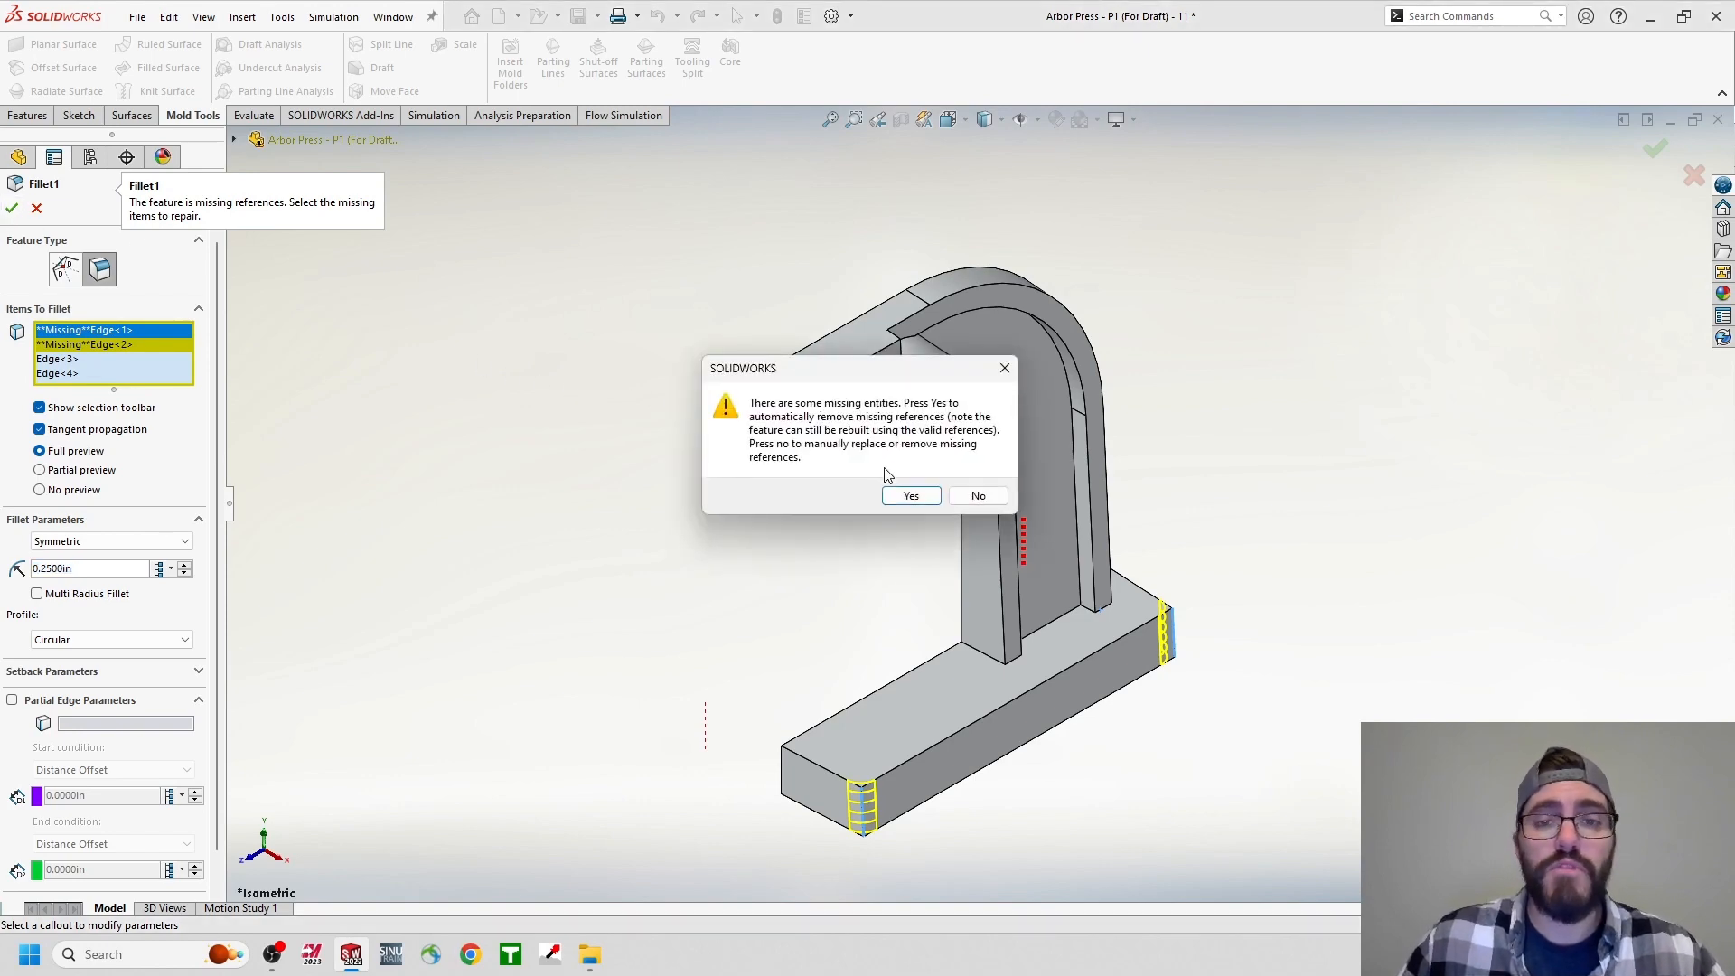
click(910, 496)
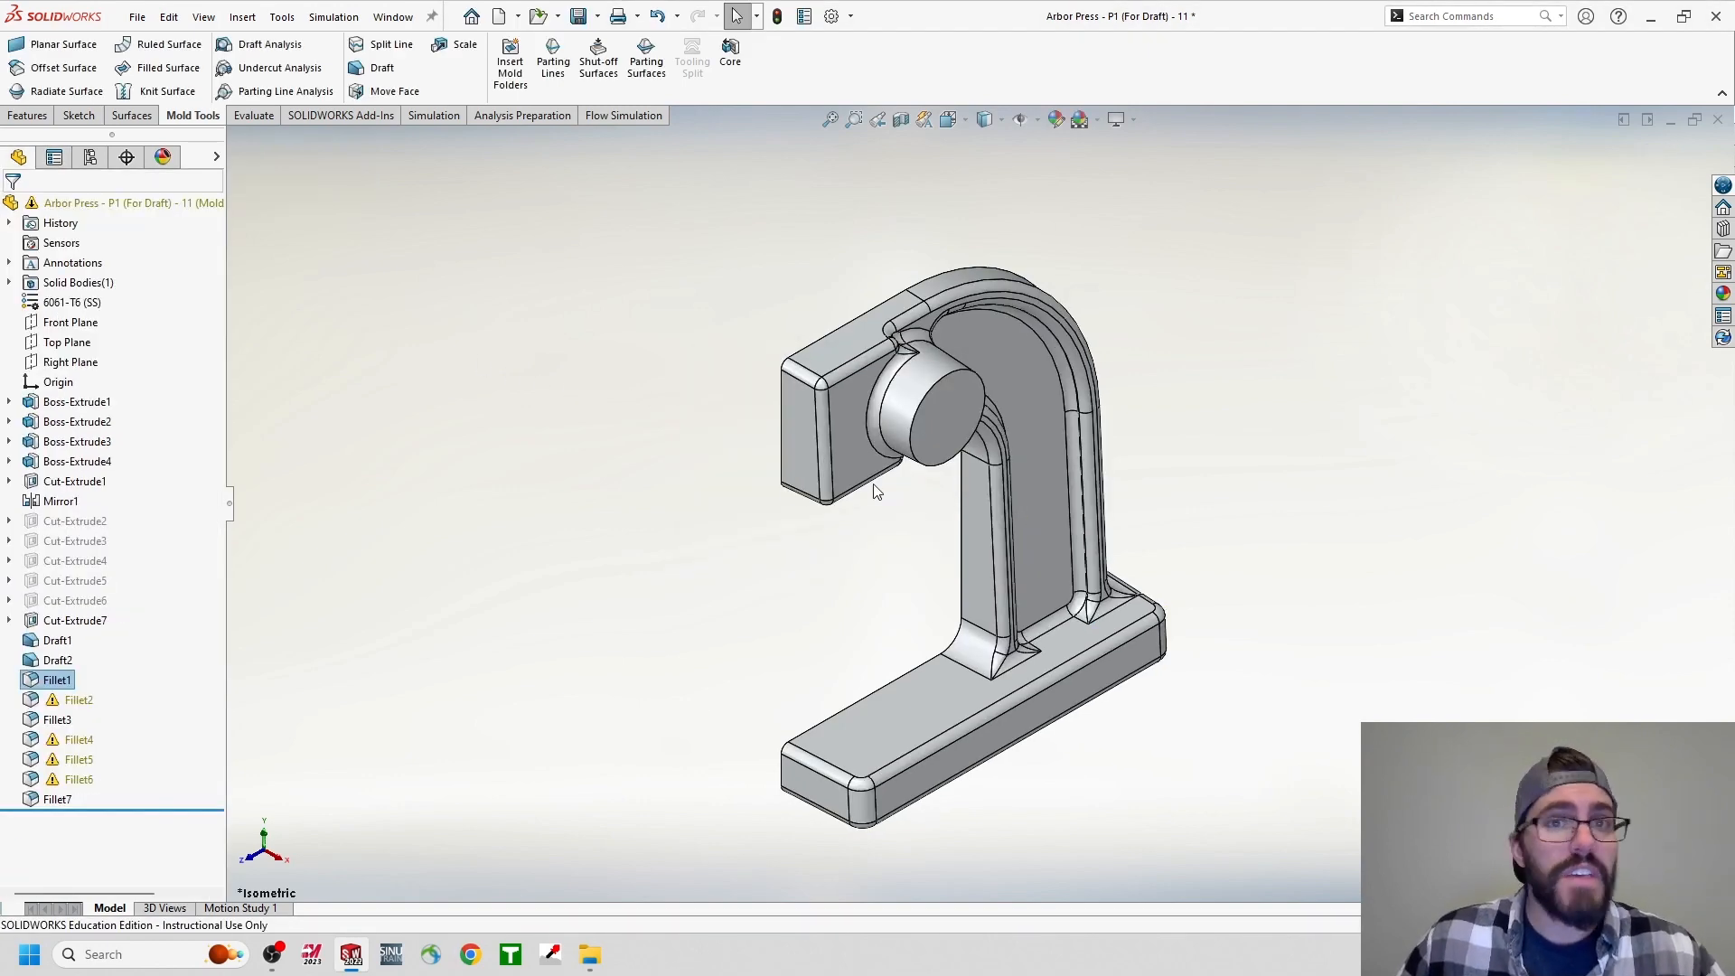
click(875, 489)
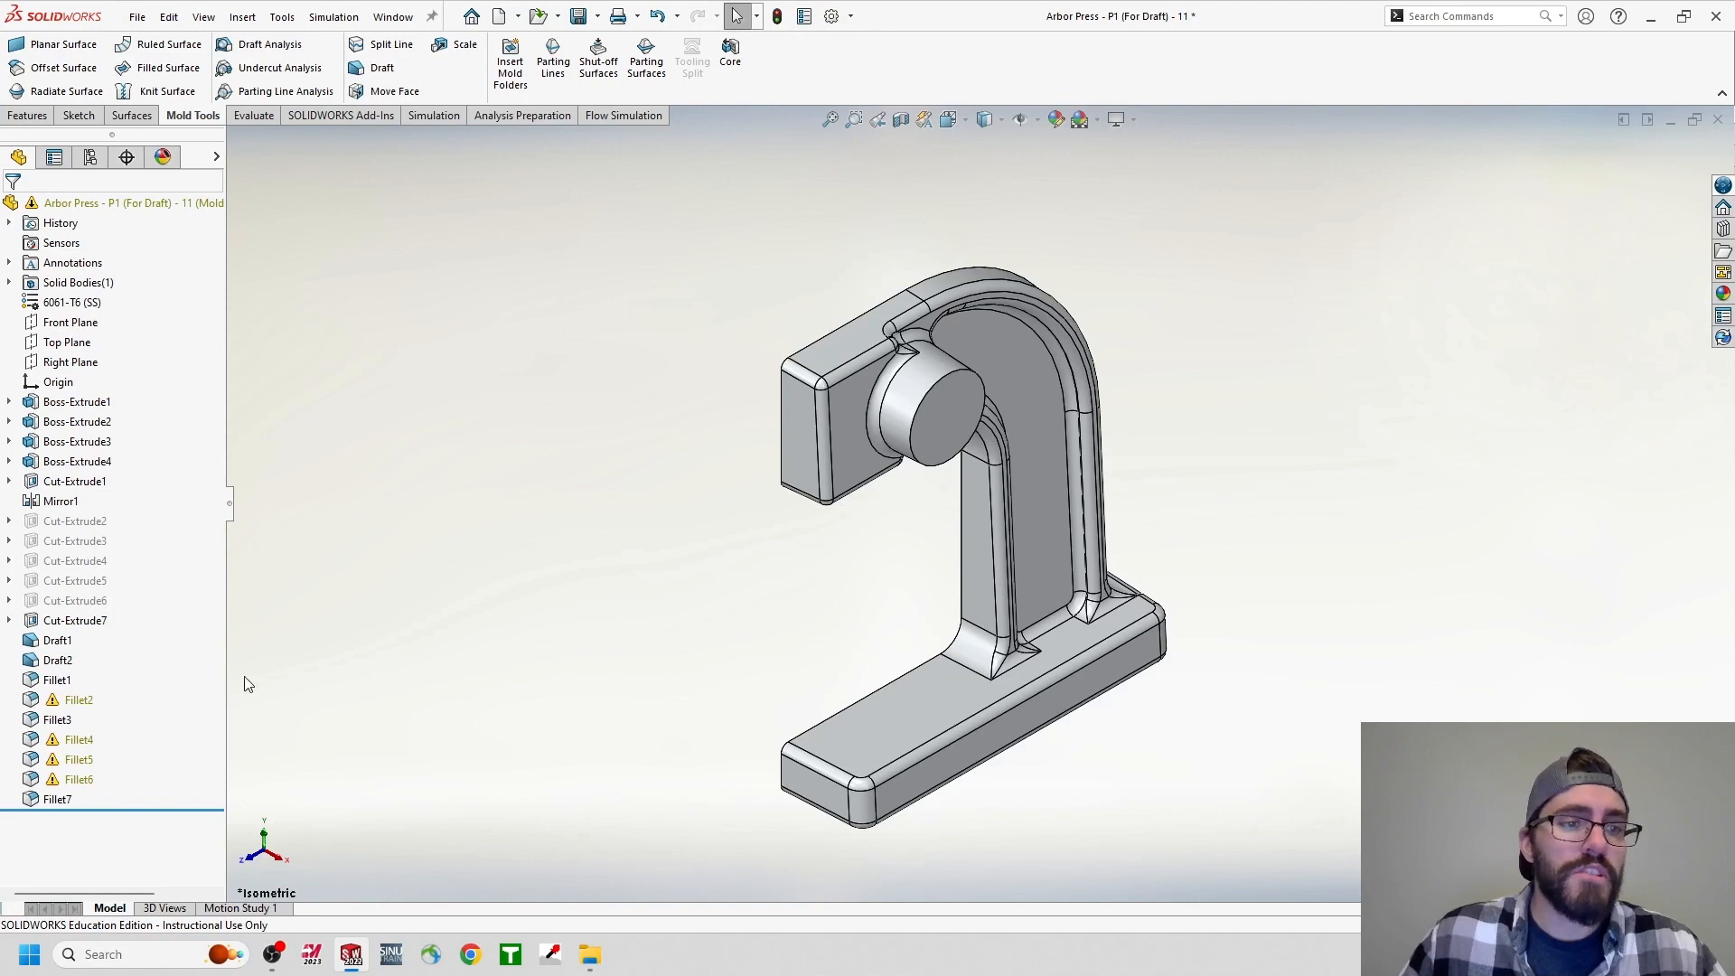
Repair Fillet2 and Fillet4 by automatically removing their missing edge references.
right_click(77, 705)
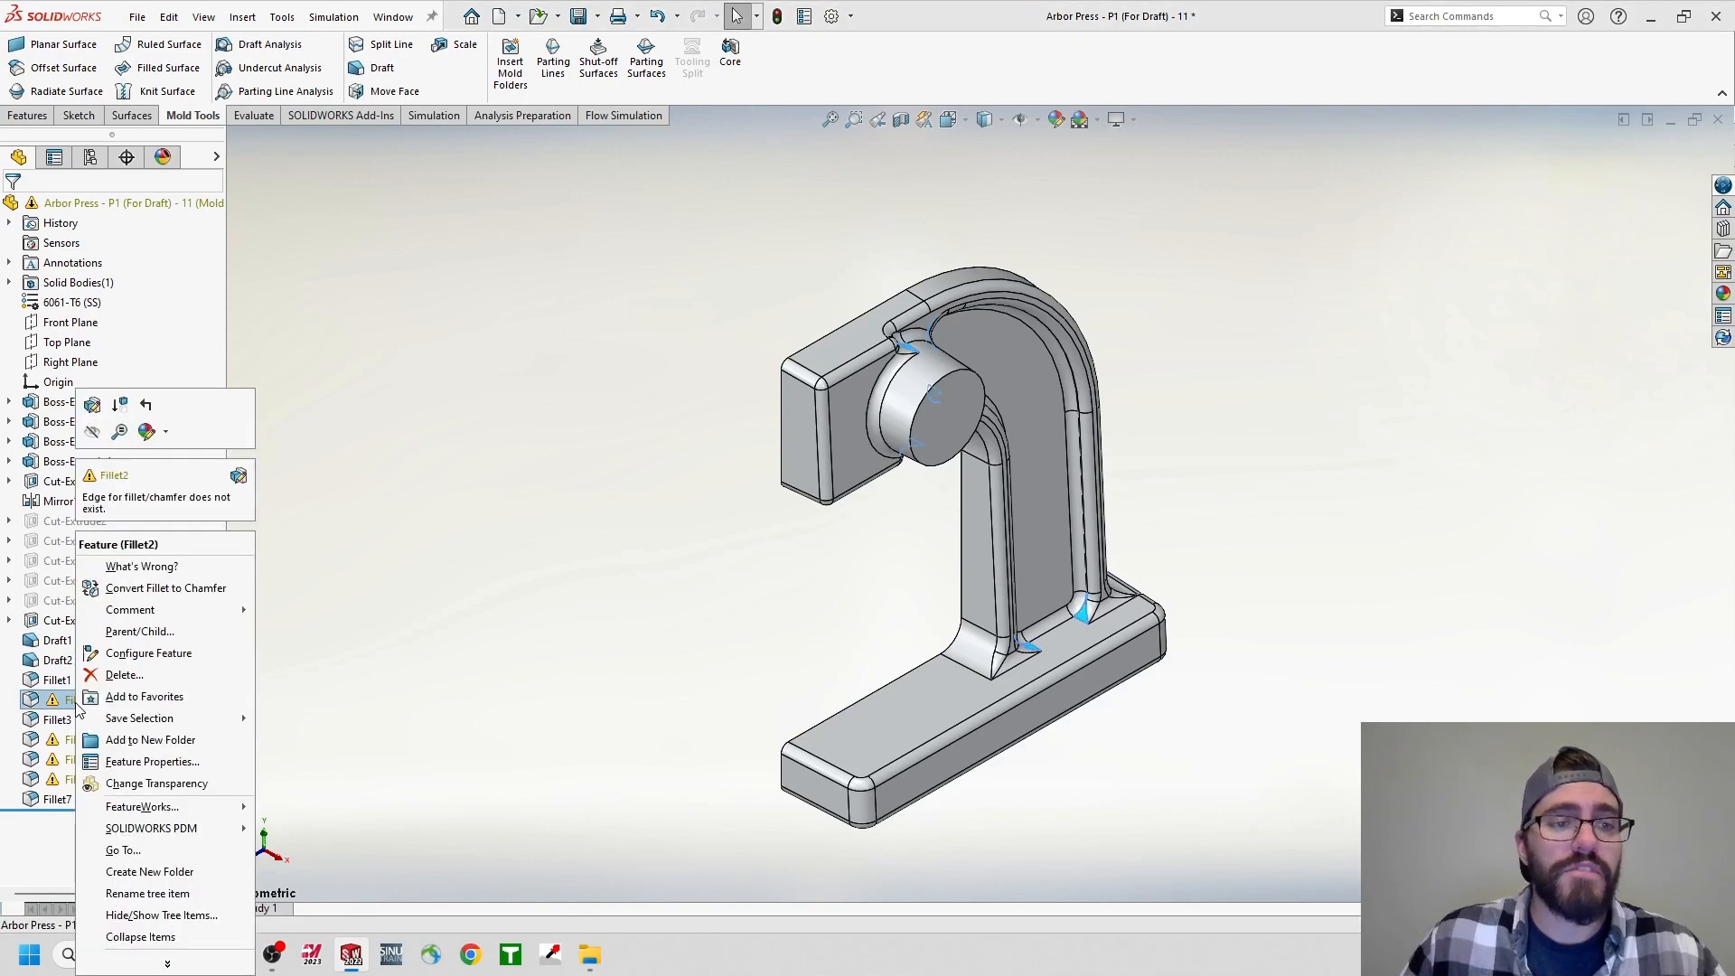
click(94, 407)
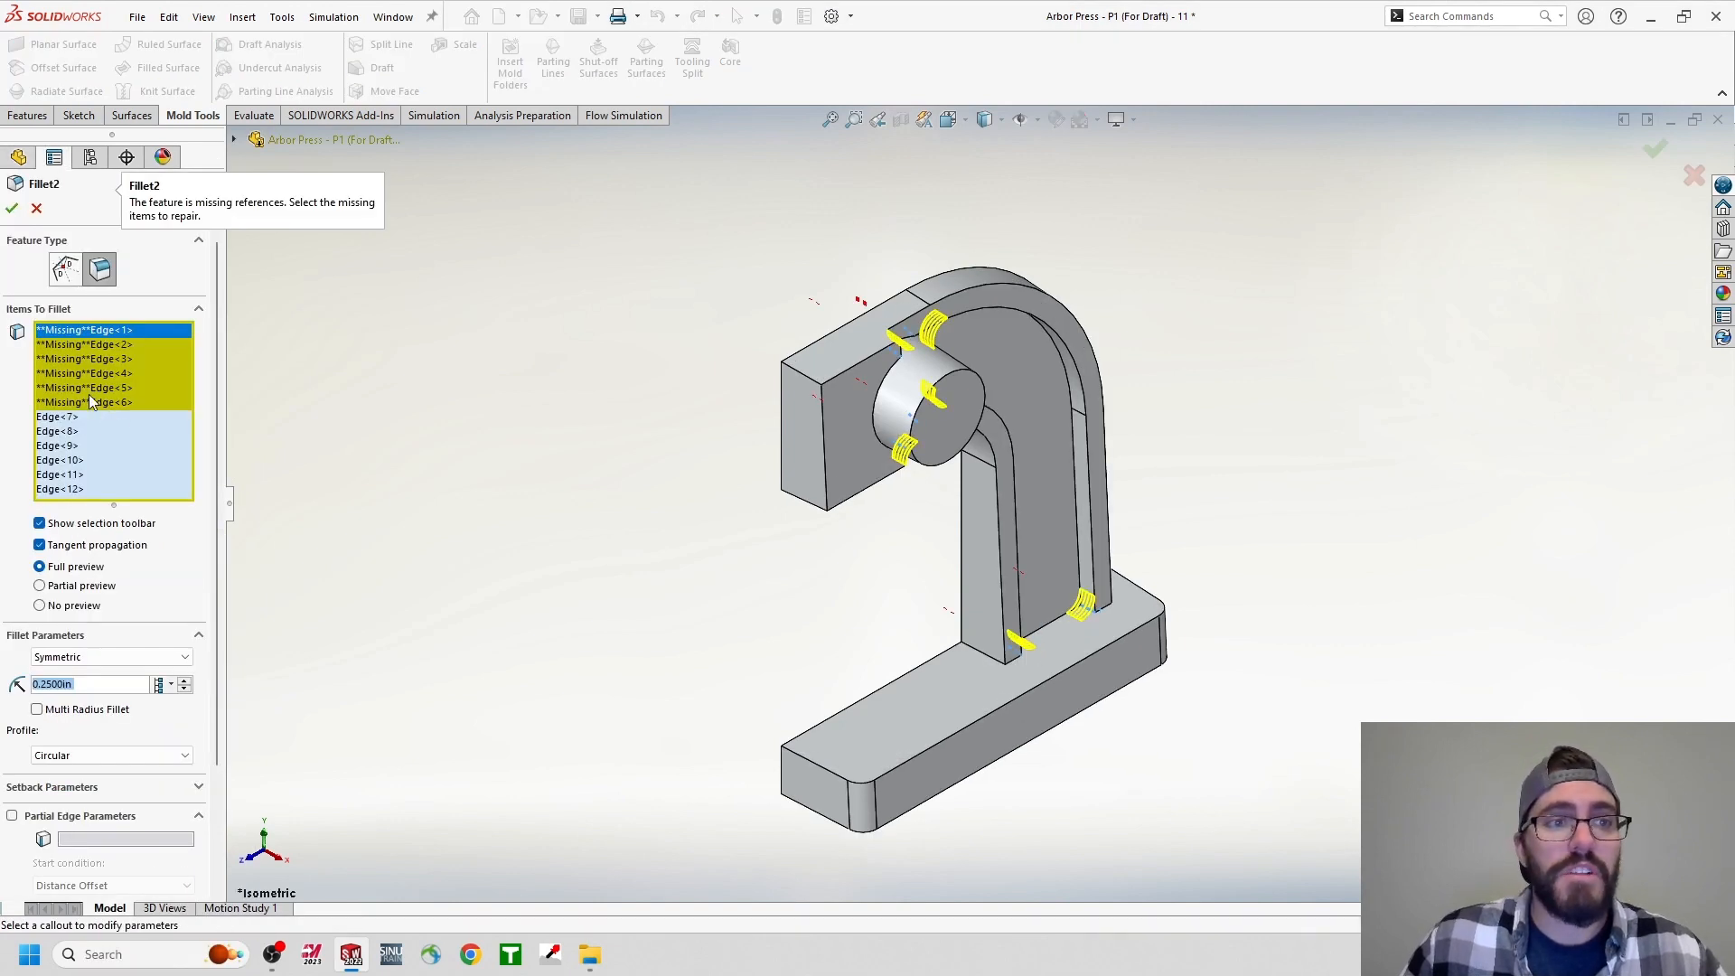
click(11, 209)
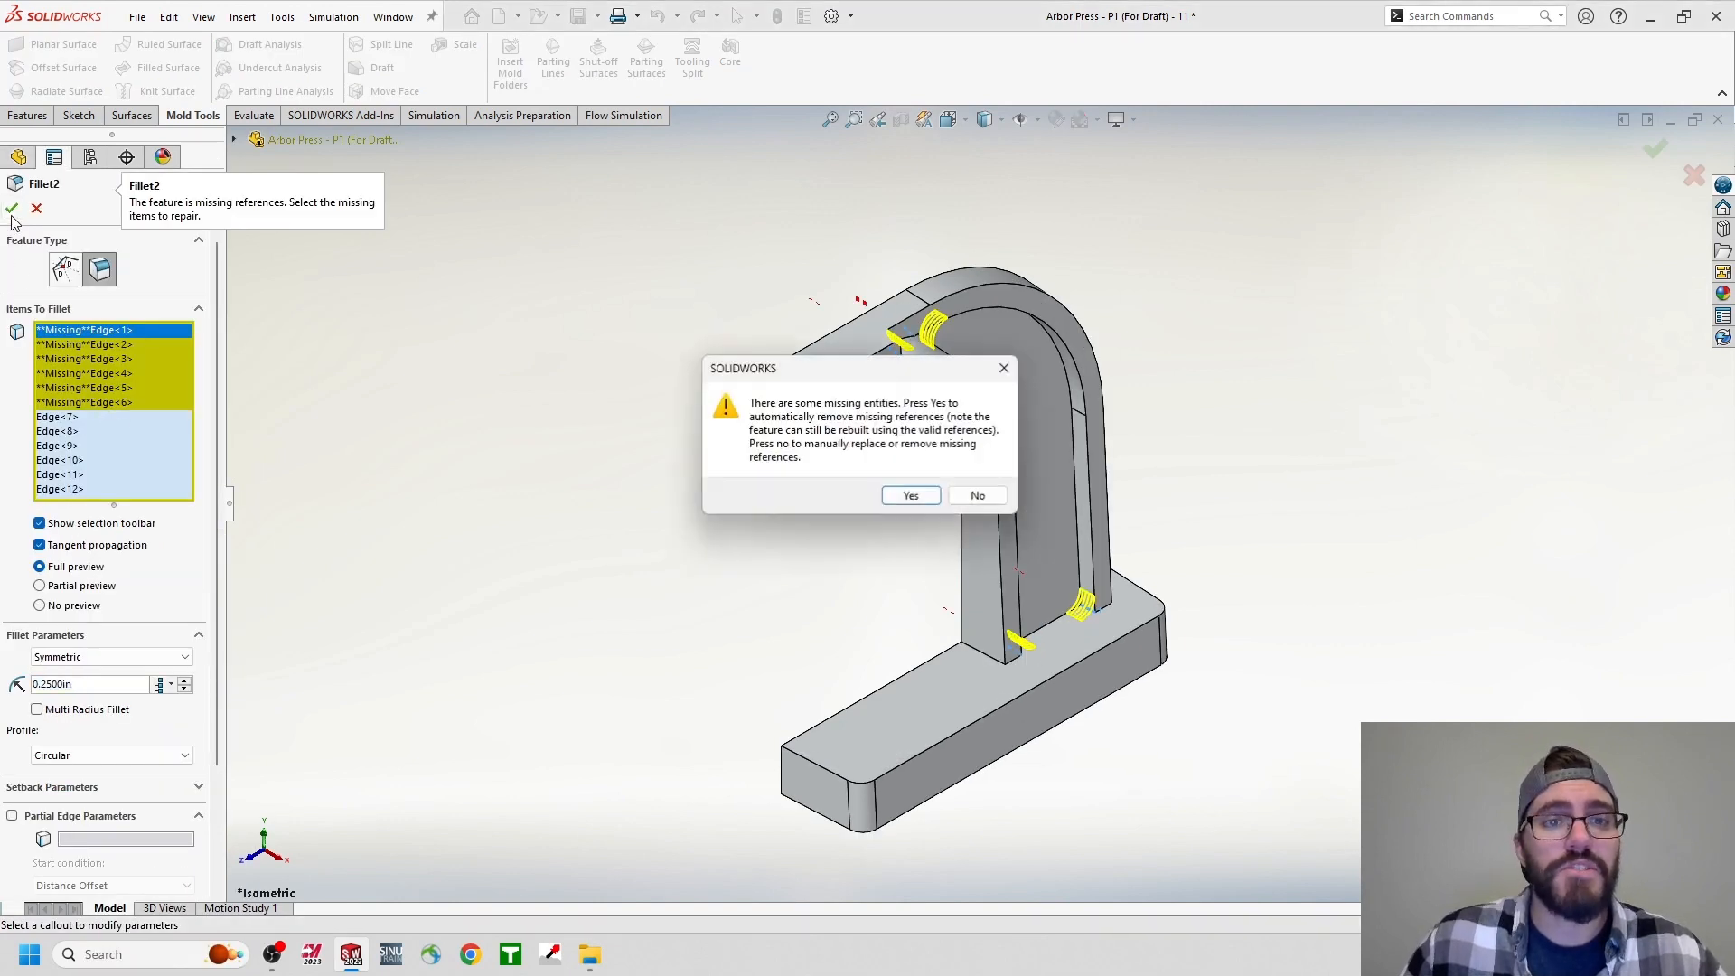
click(908, 497)
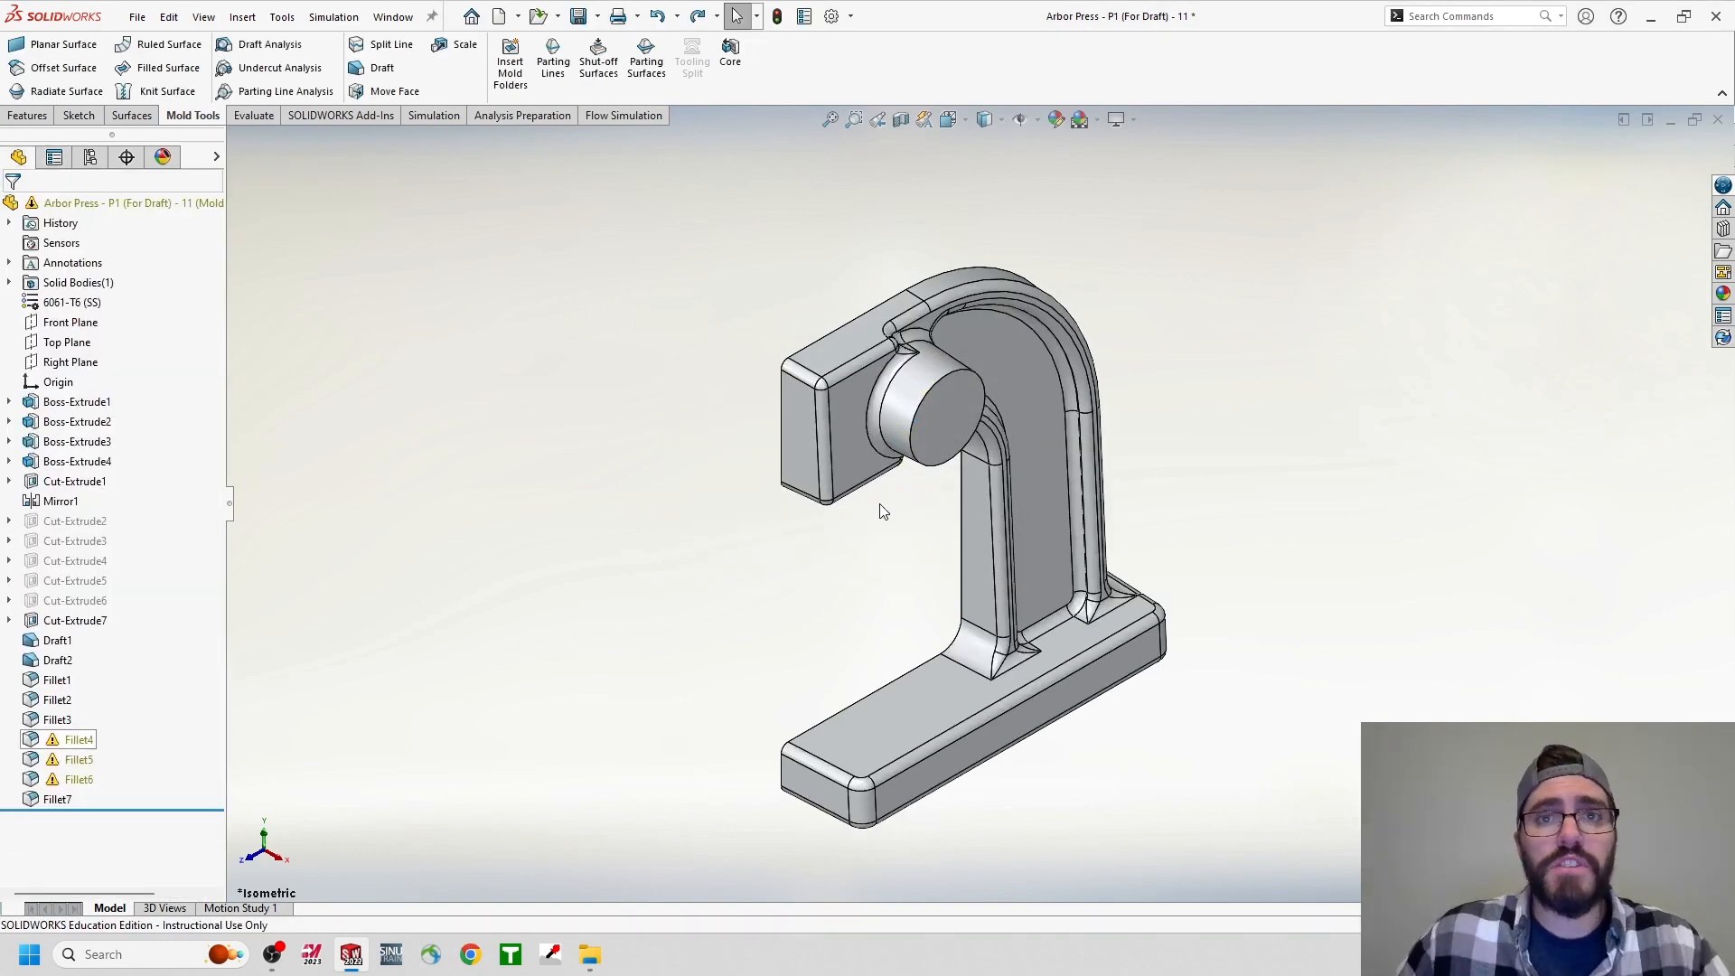
right_click(77, 739)
click(76, 404)
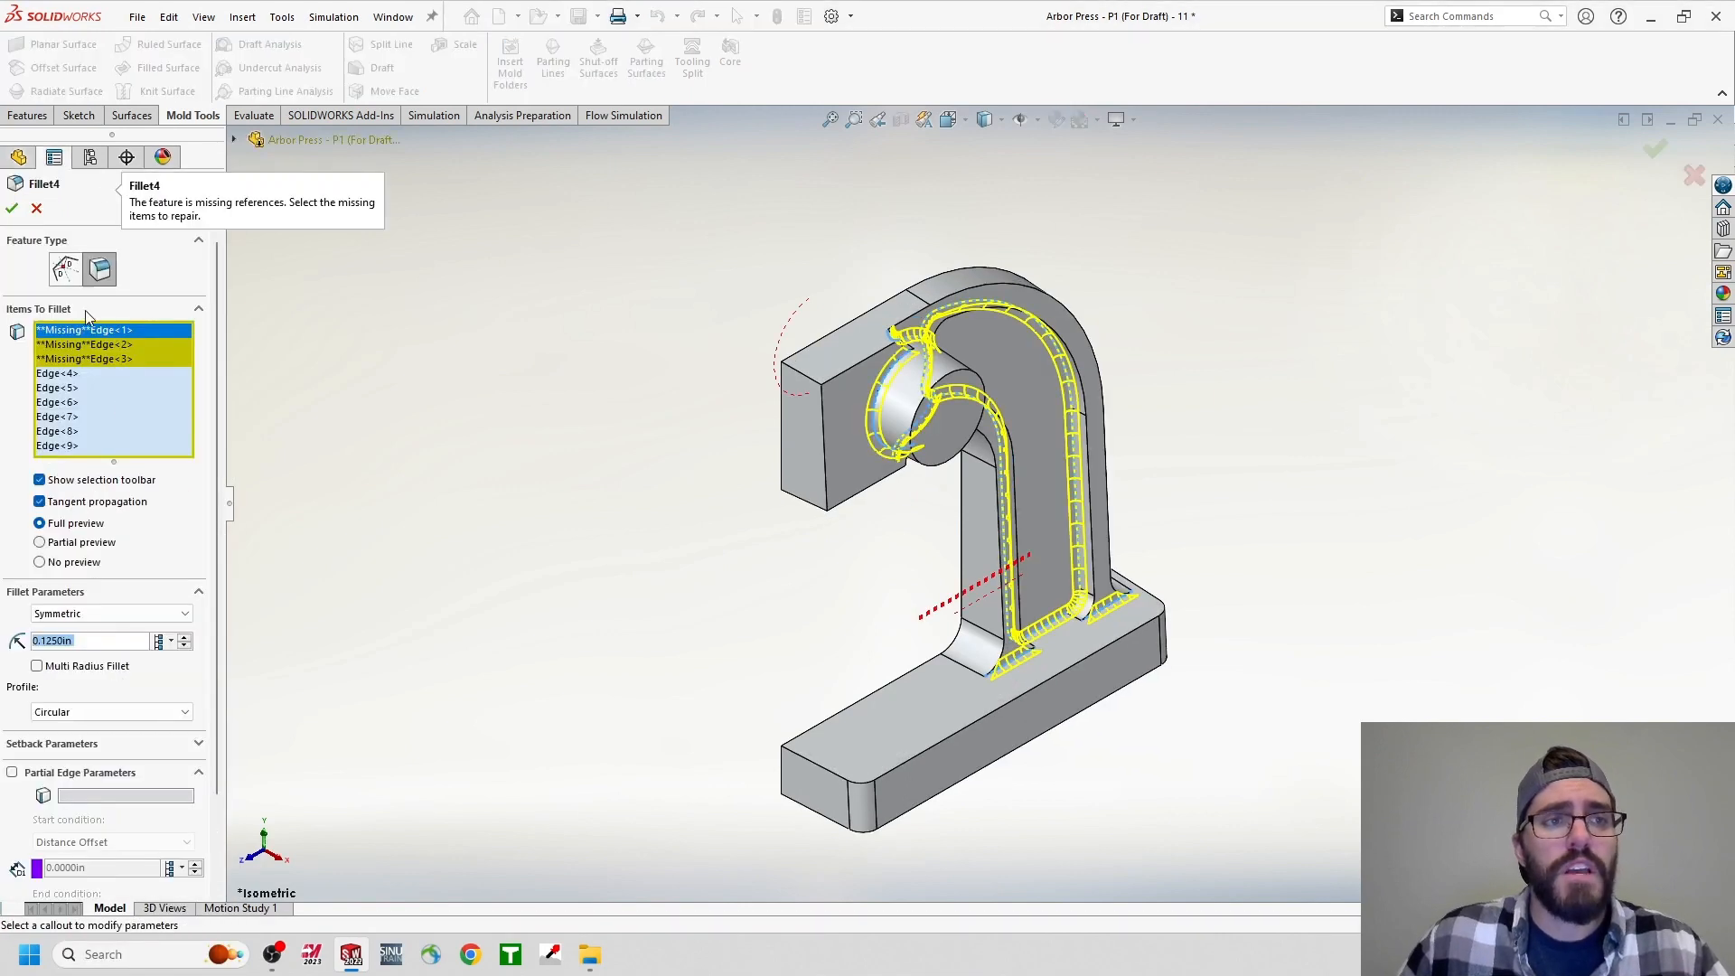
click(12, 208)
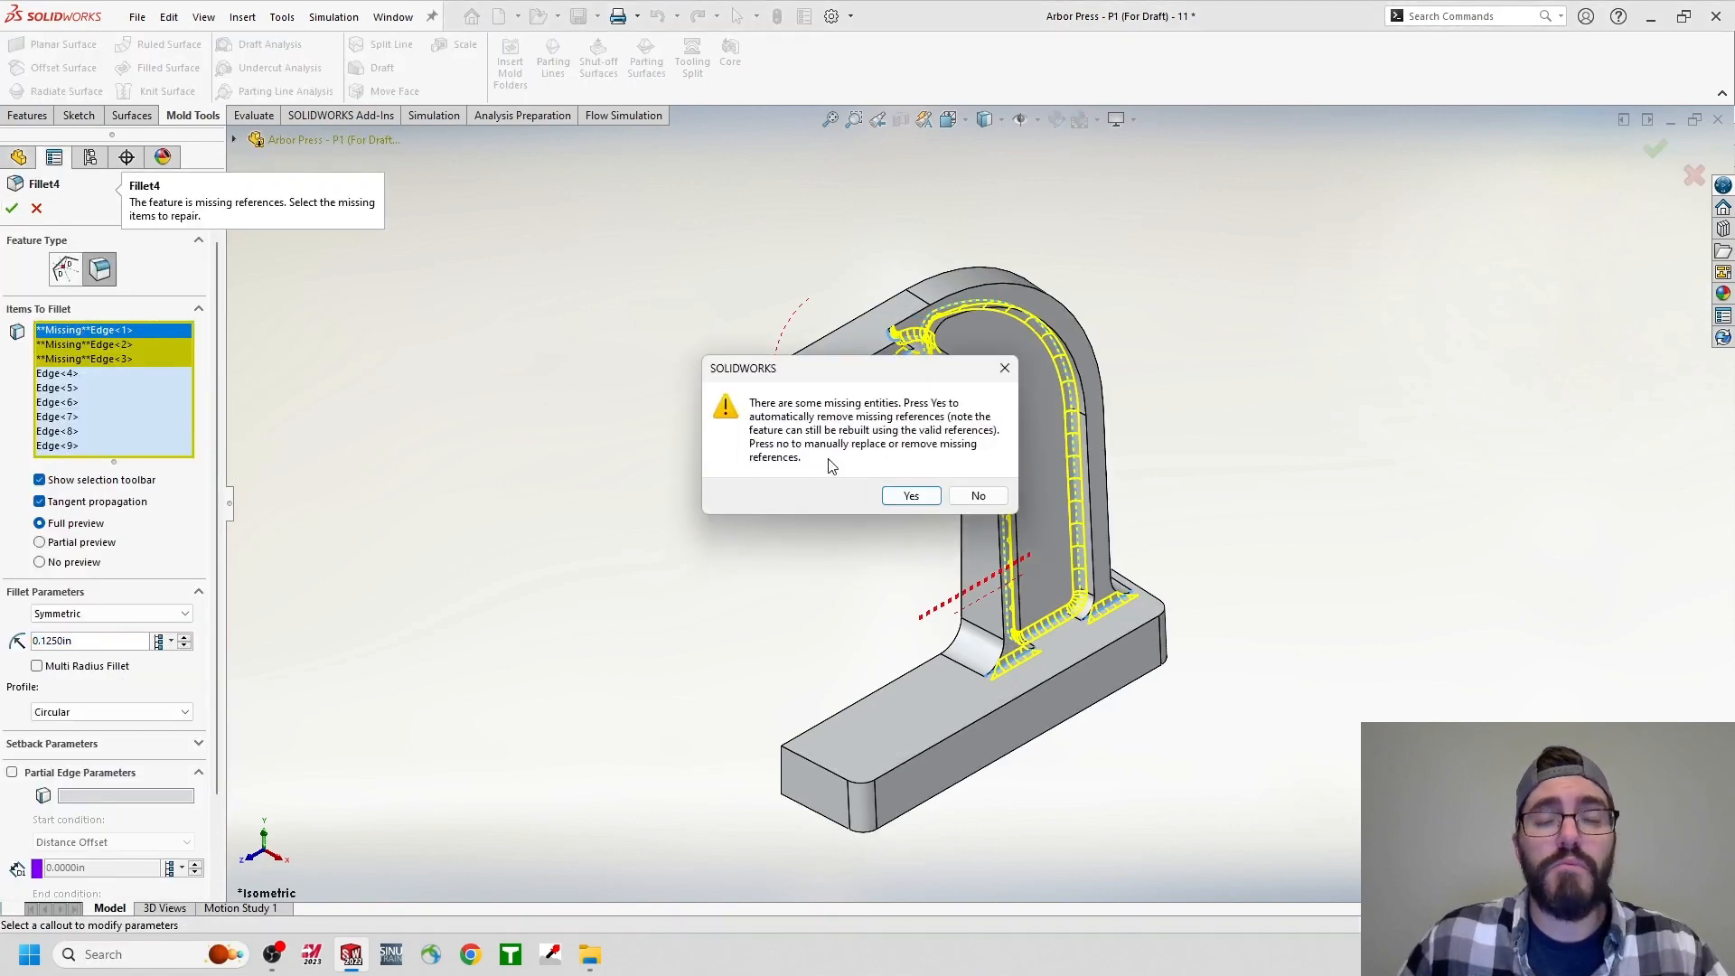
click(894, 499)
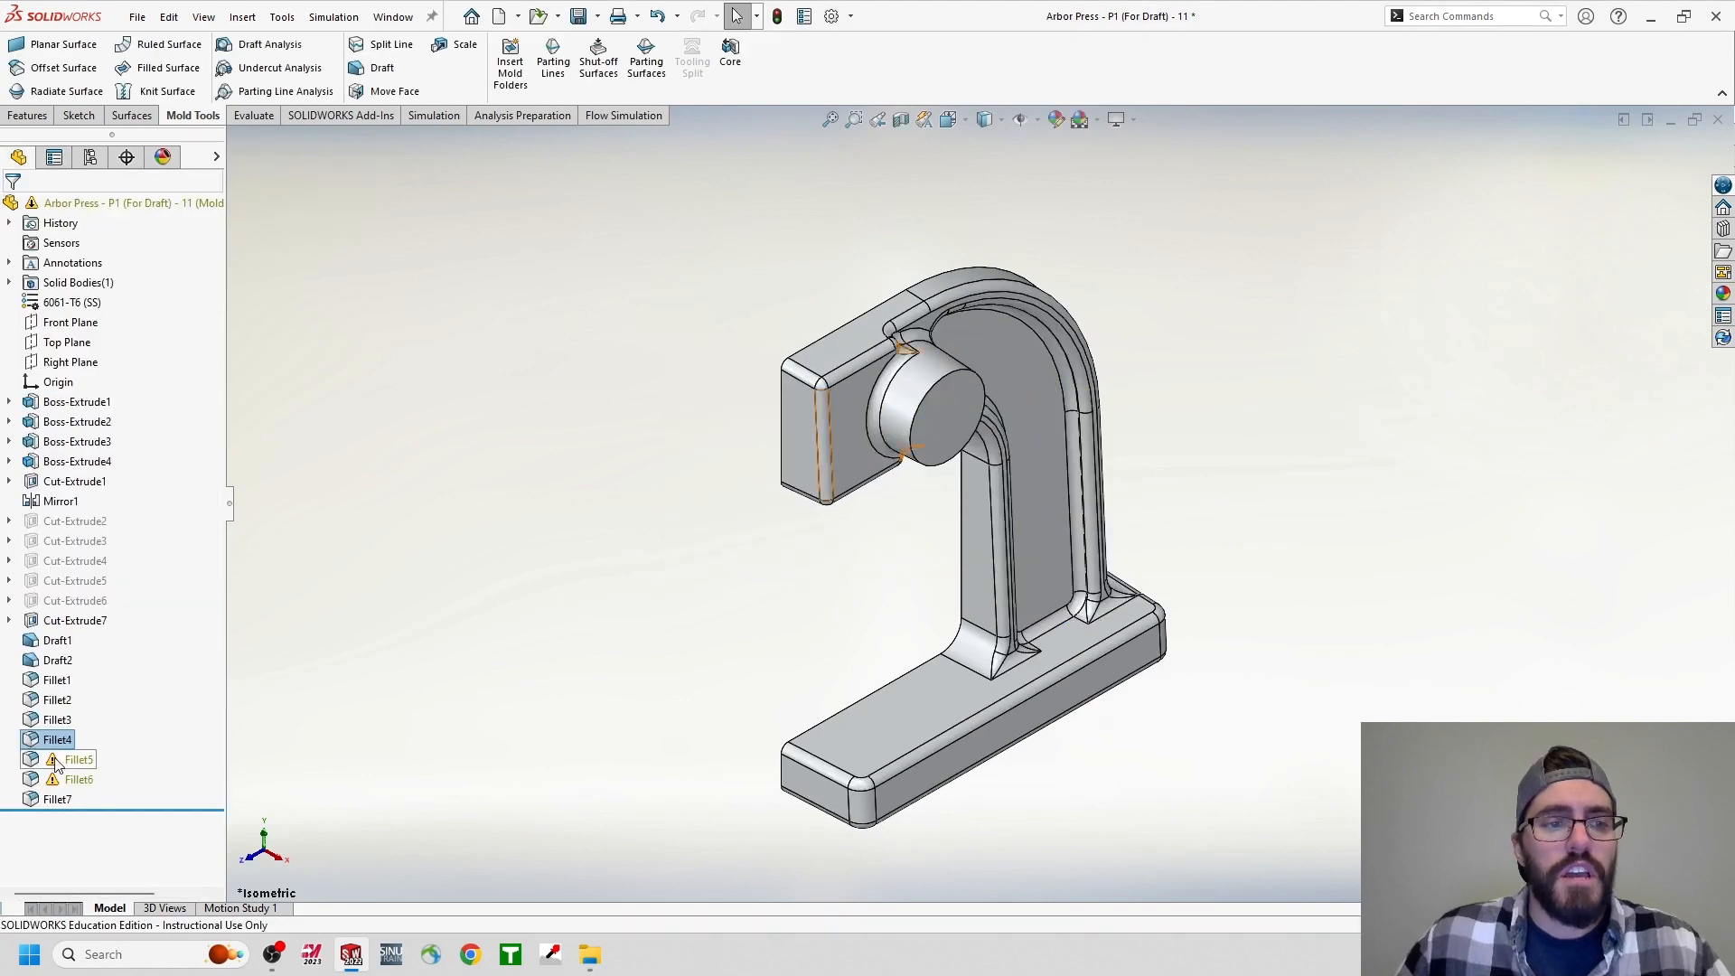
Repair Fillet5 and Fillet6 by automatically removing their missing edge and face references.
right_click(56, 766)
click(77, 405)
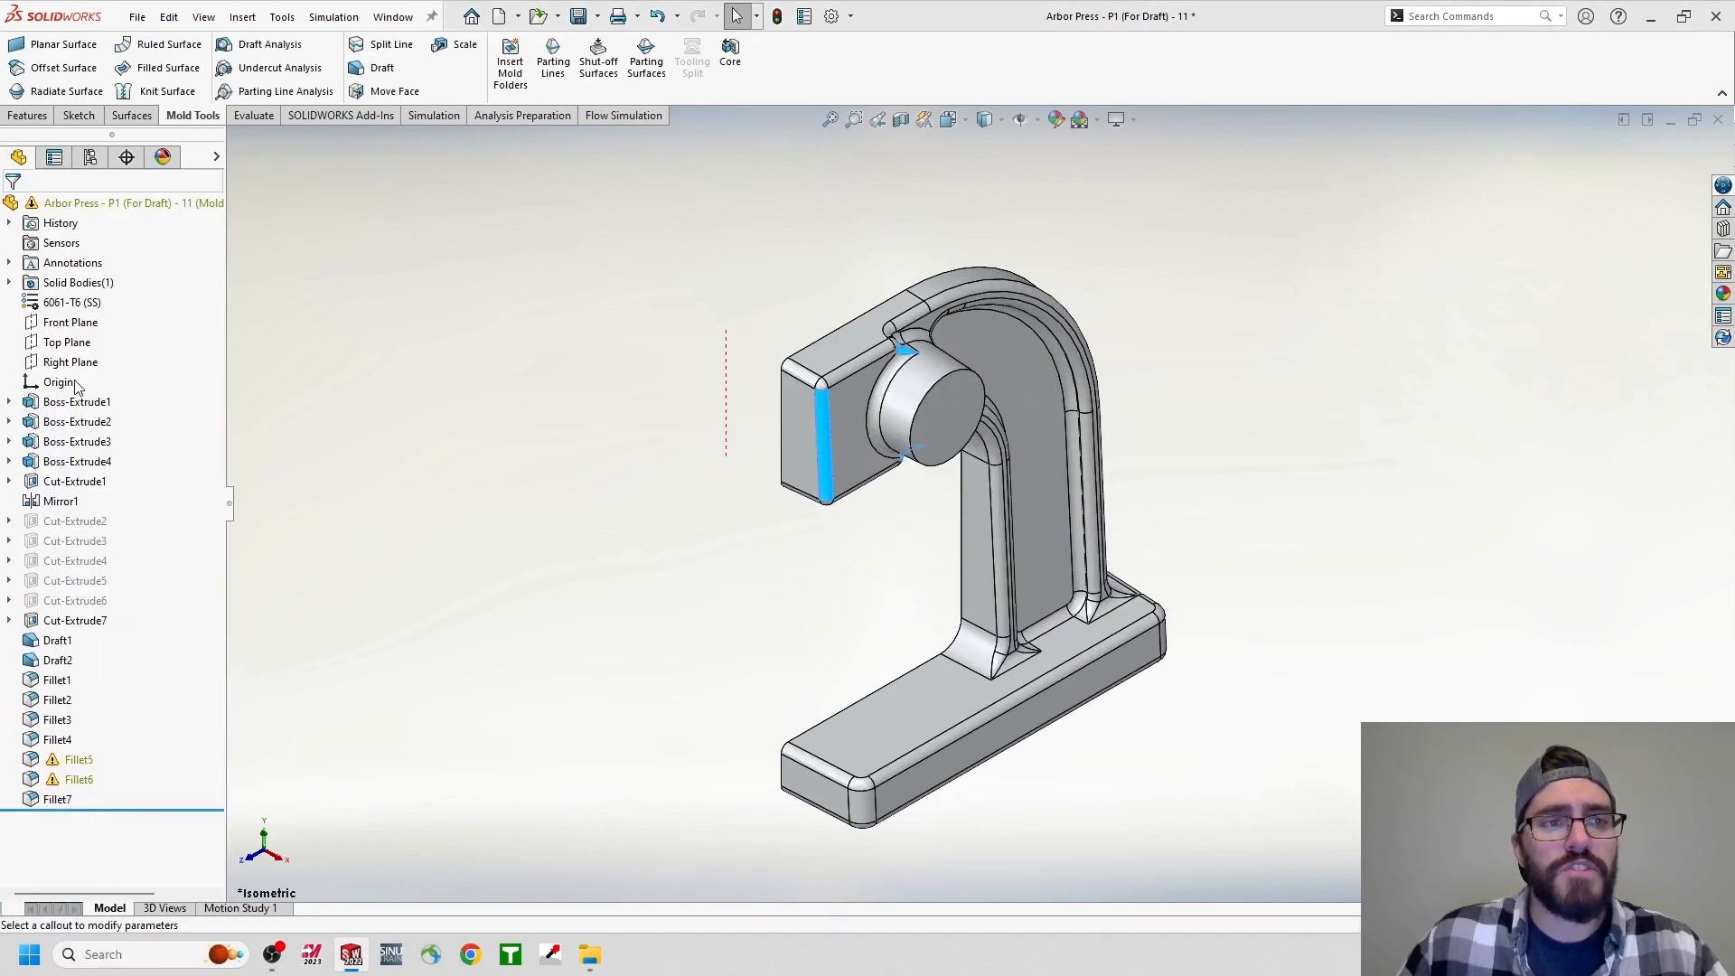
click(12, 208)
click(903, 497)
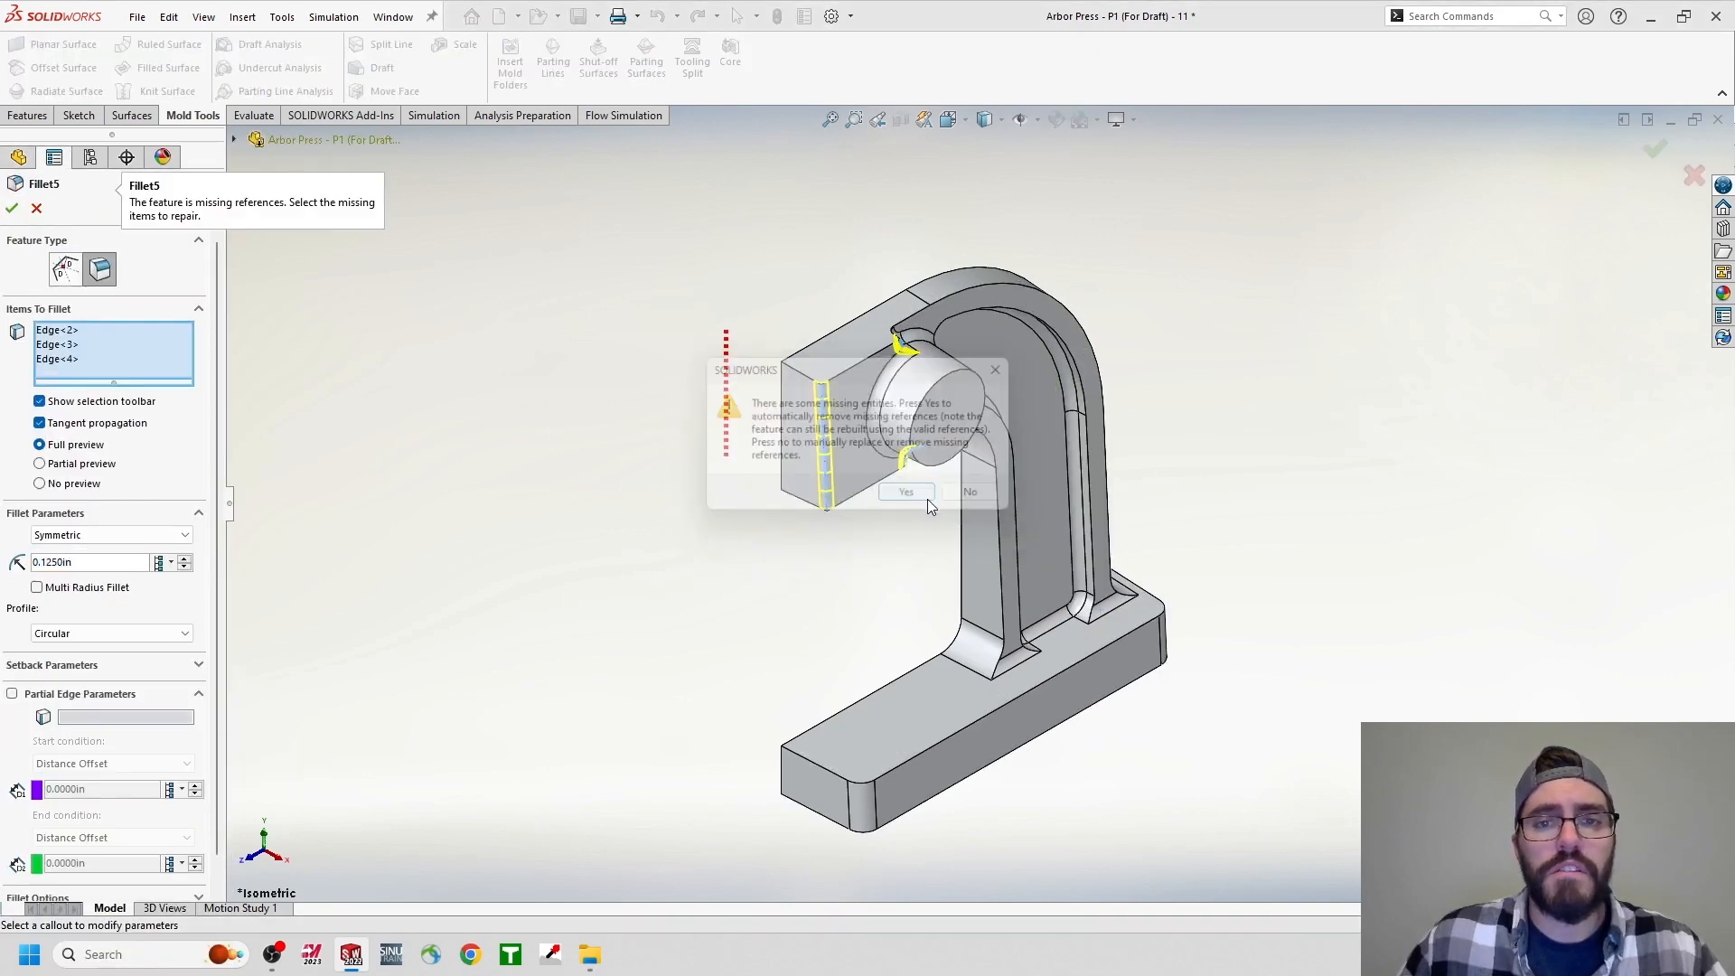
right_click(80, 779)
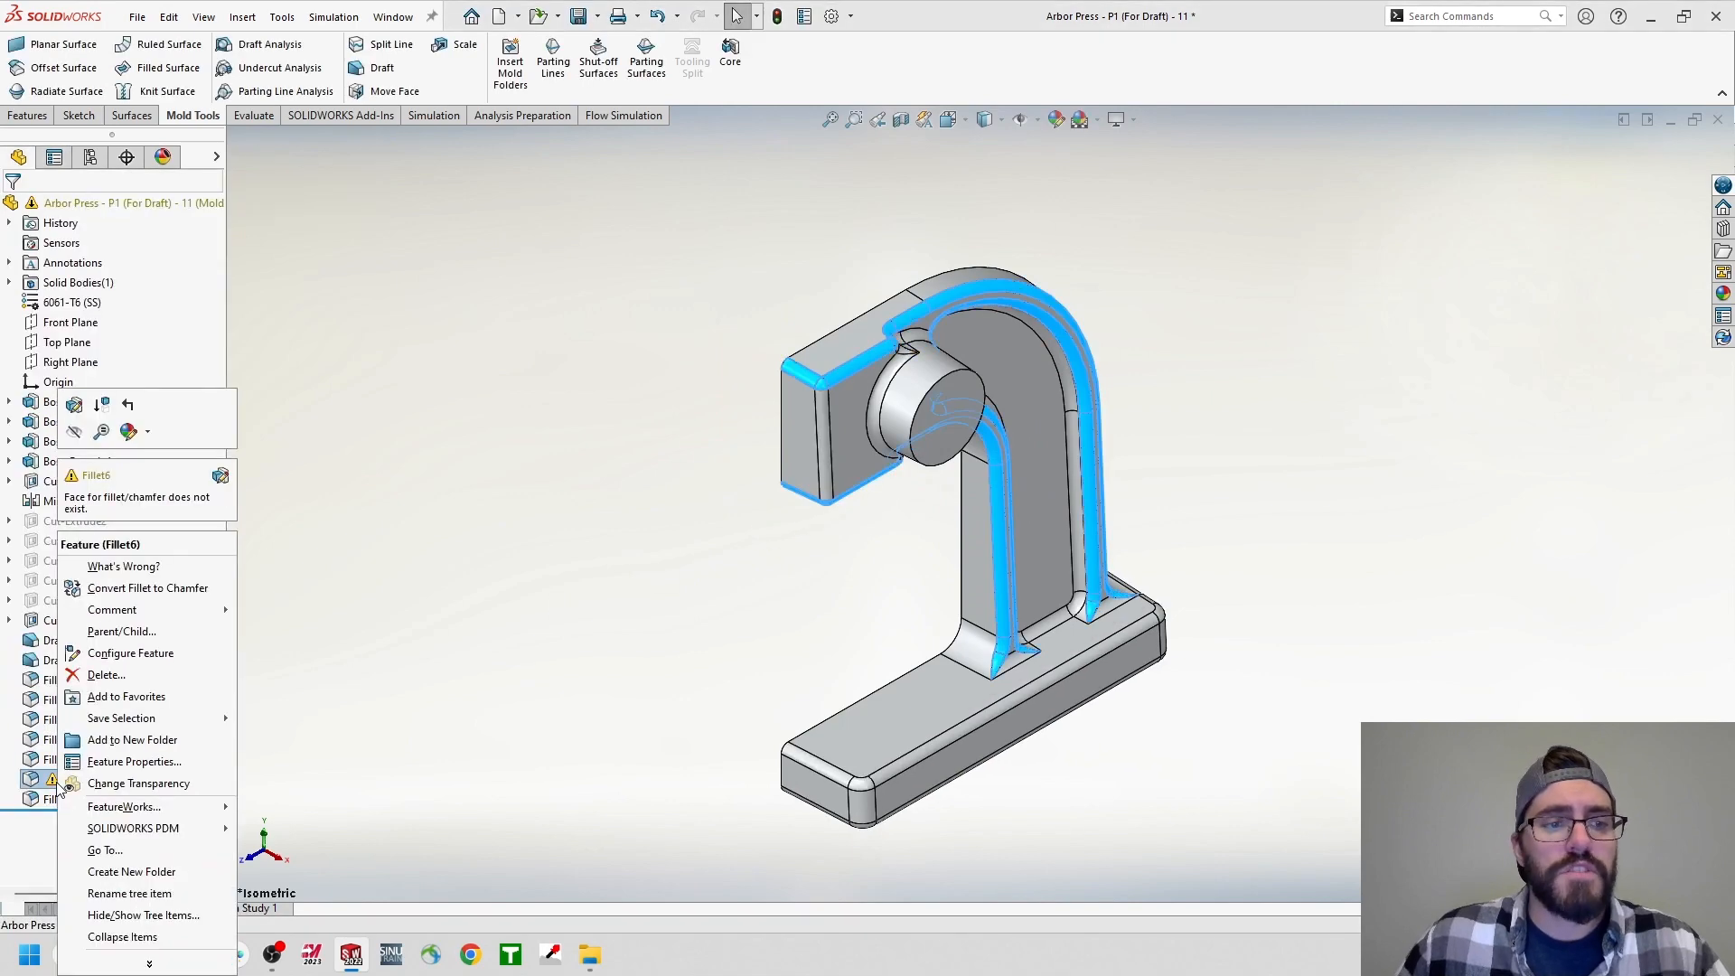
click(75, 413)
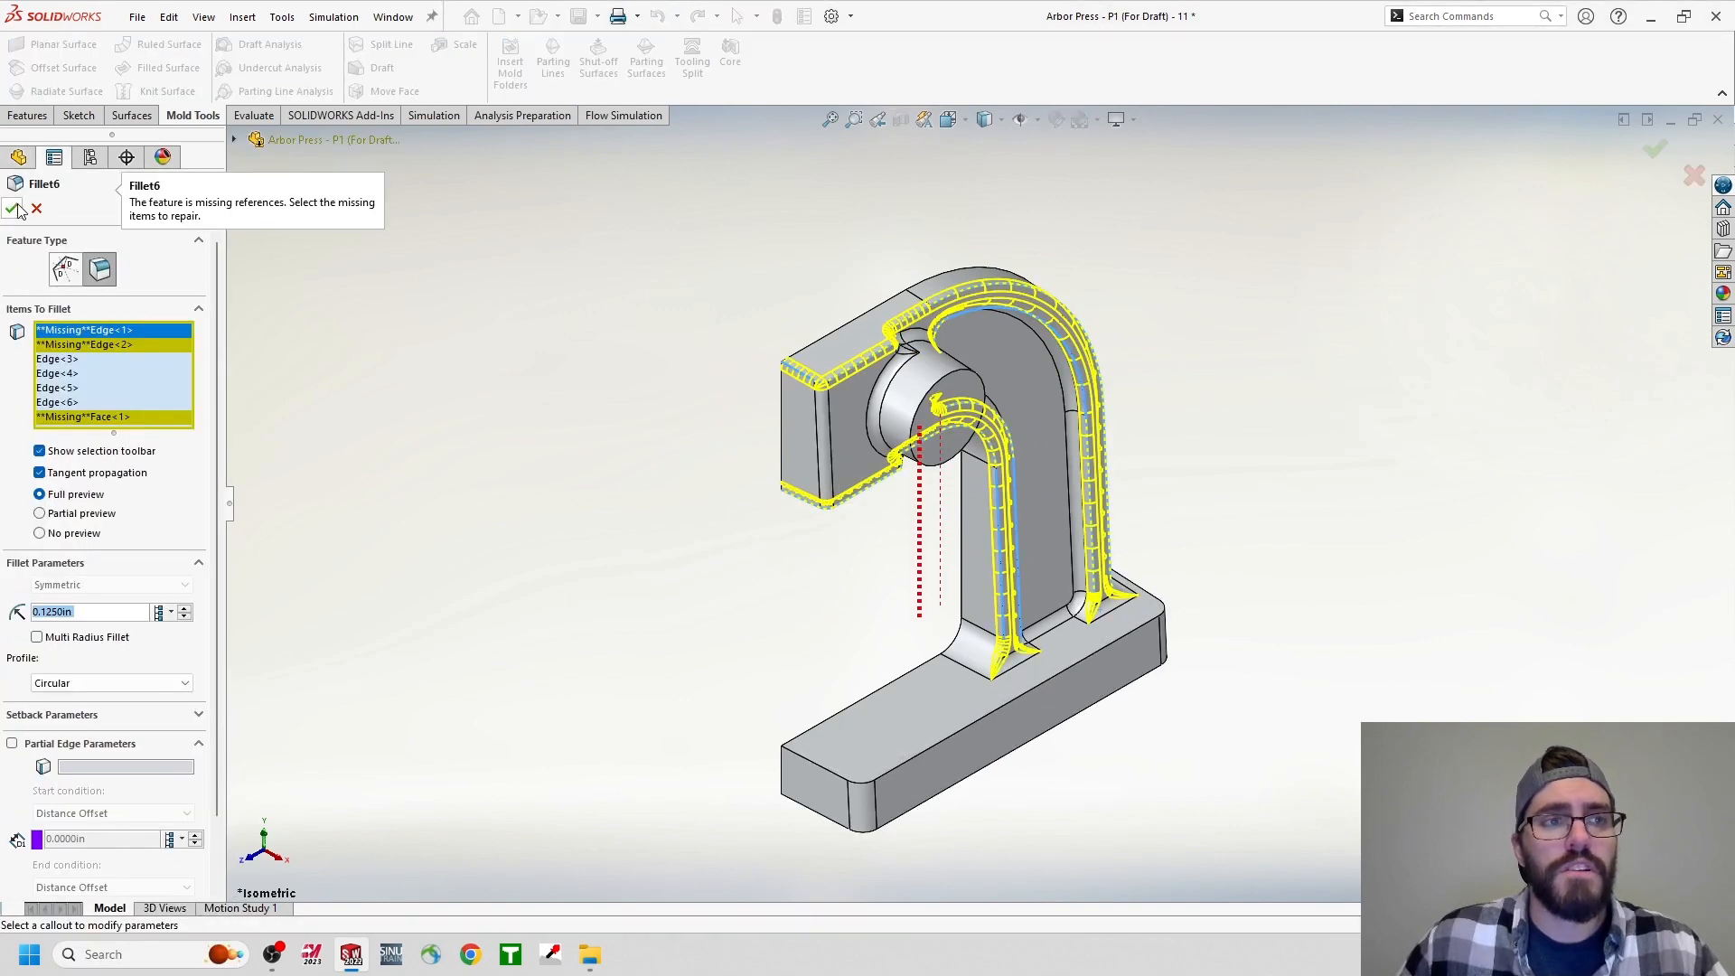
click(12, 208)
click(905, 496)
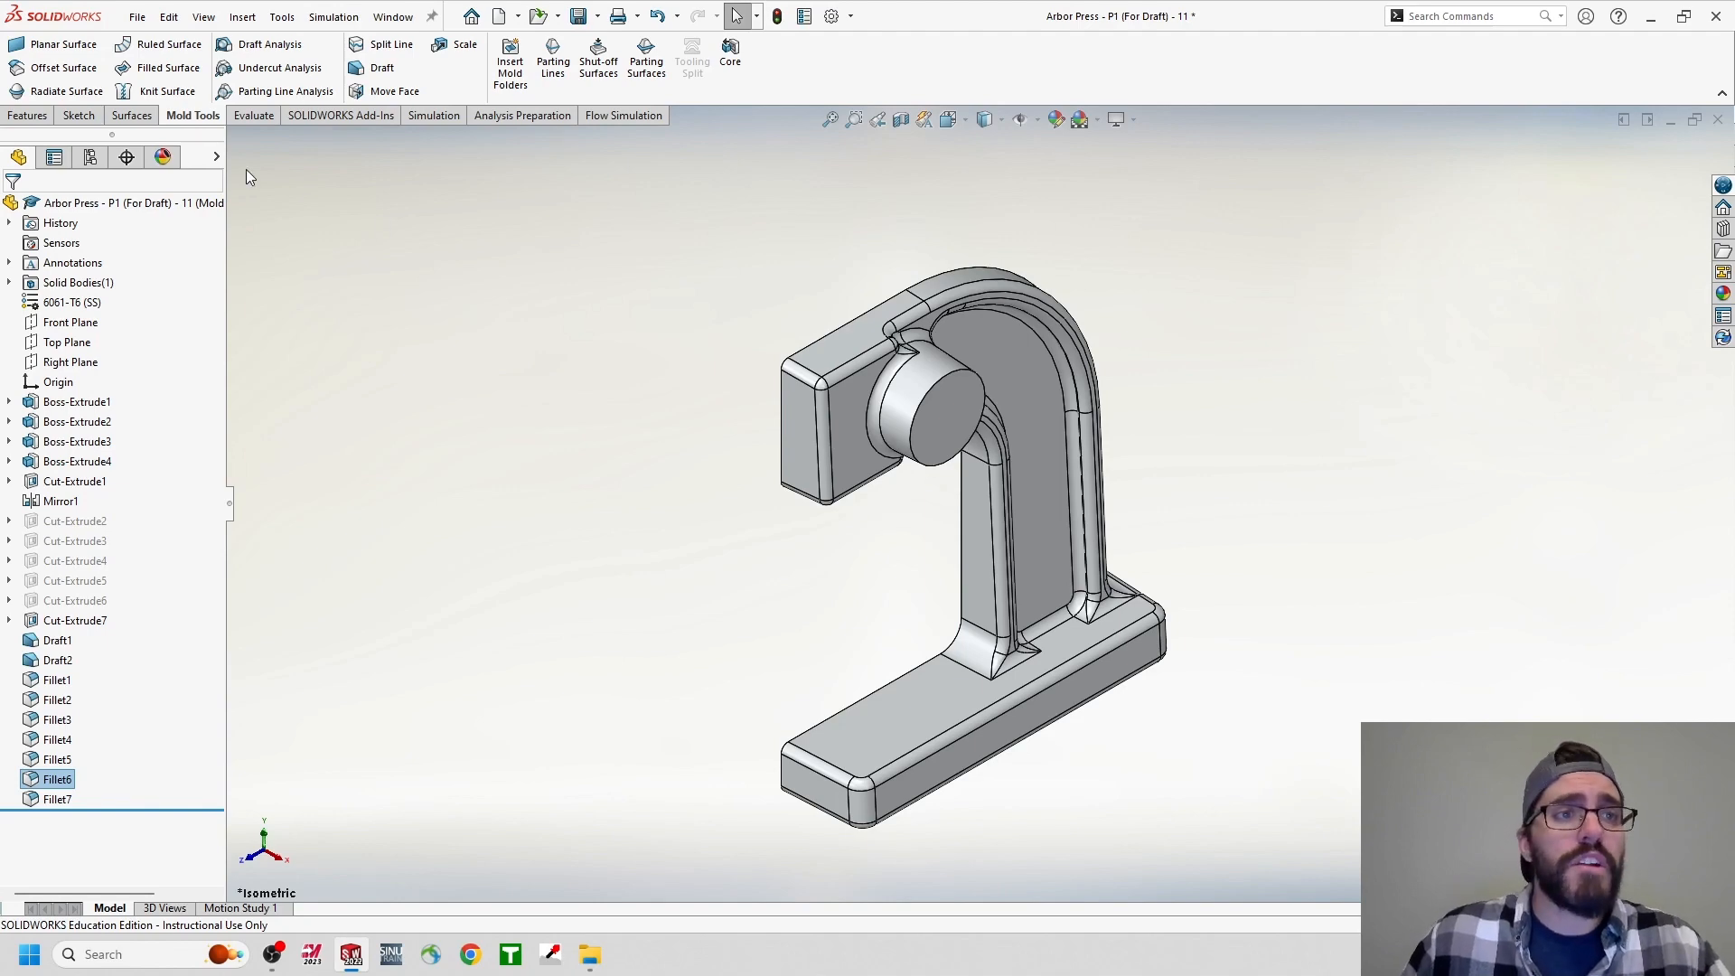
Mirror the half casting's solid body about the Right Plane with the solids merged.
click(28, 116)
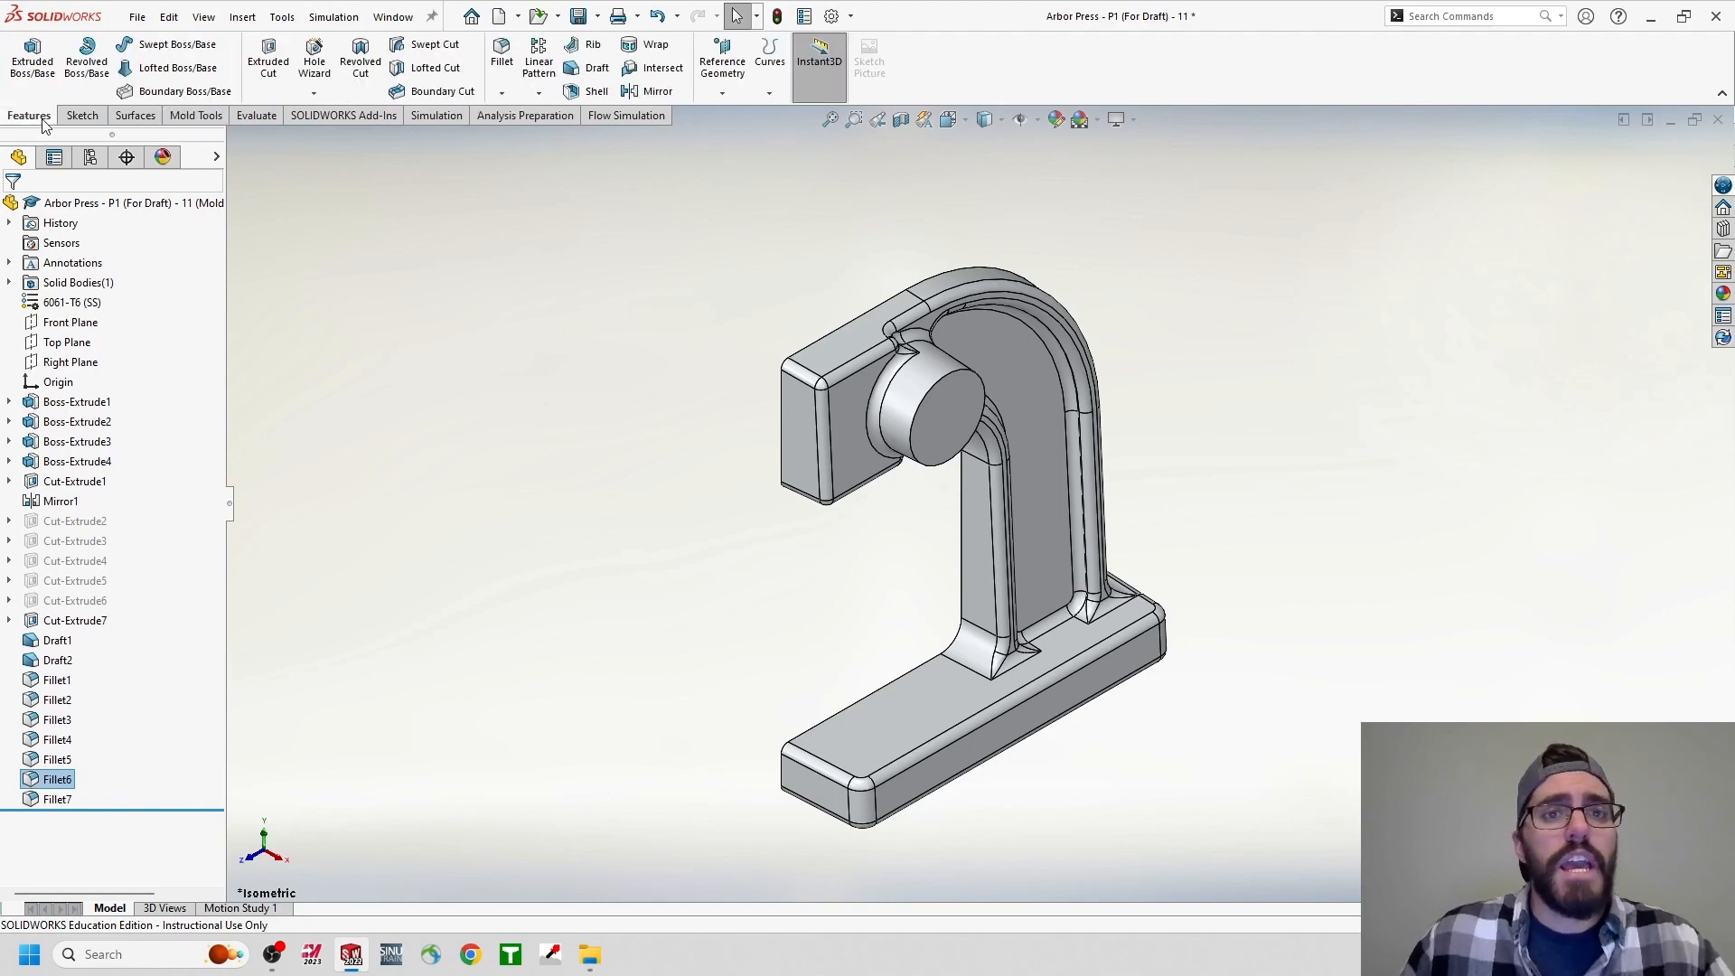
click(630, 94)
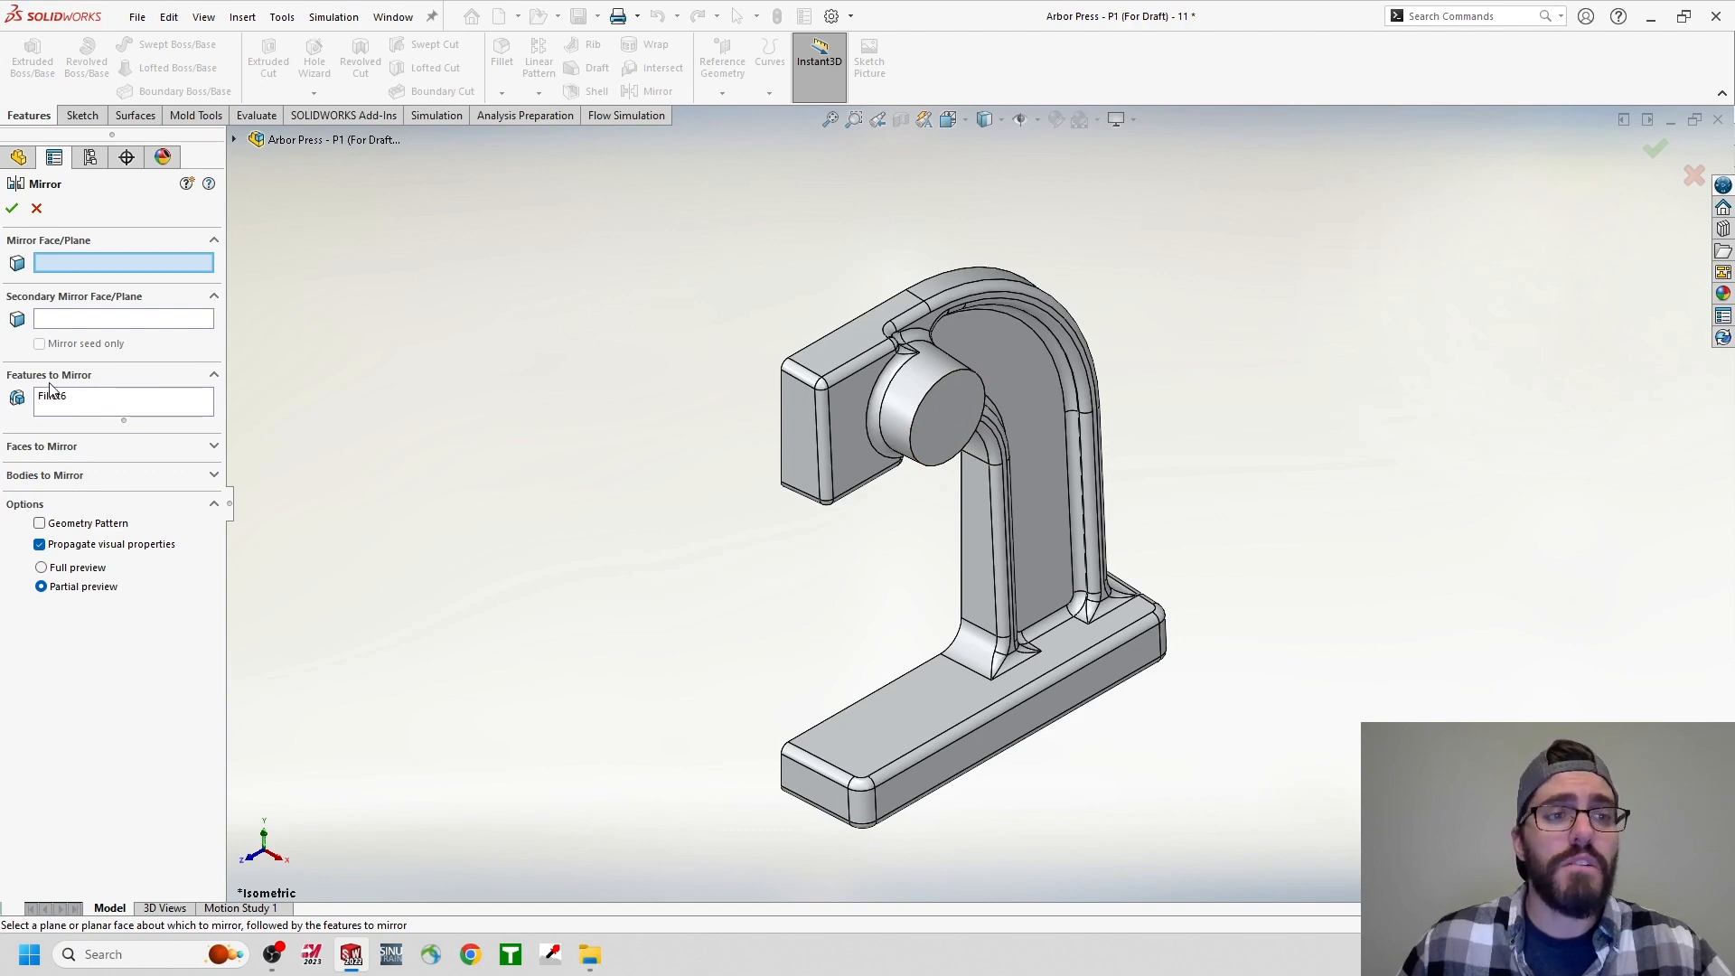
click(43, 475)
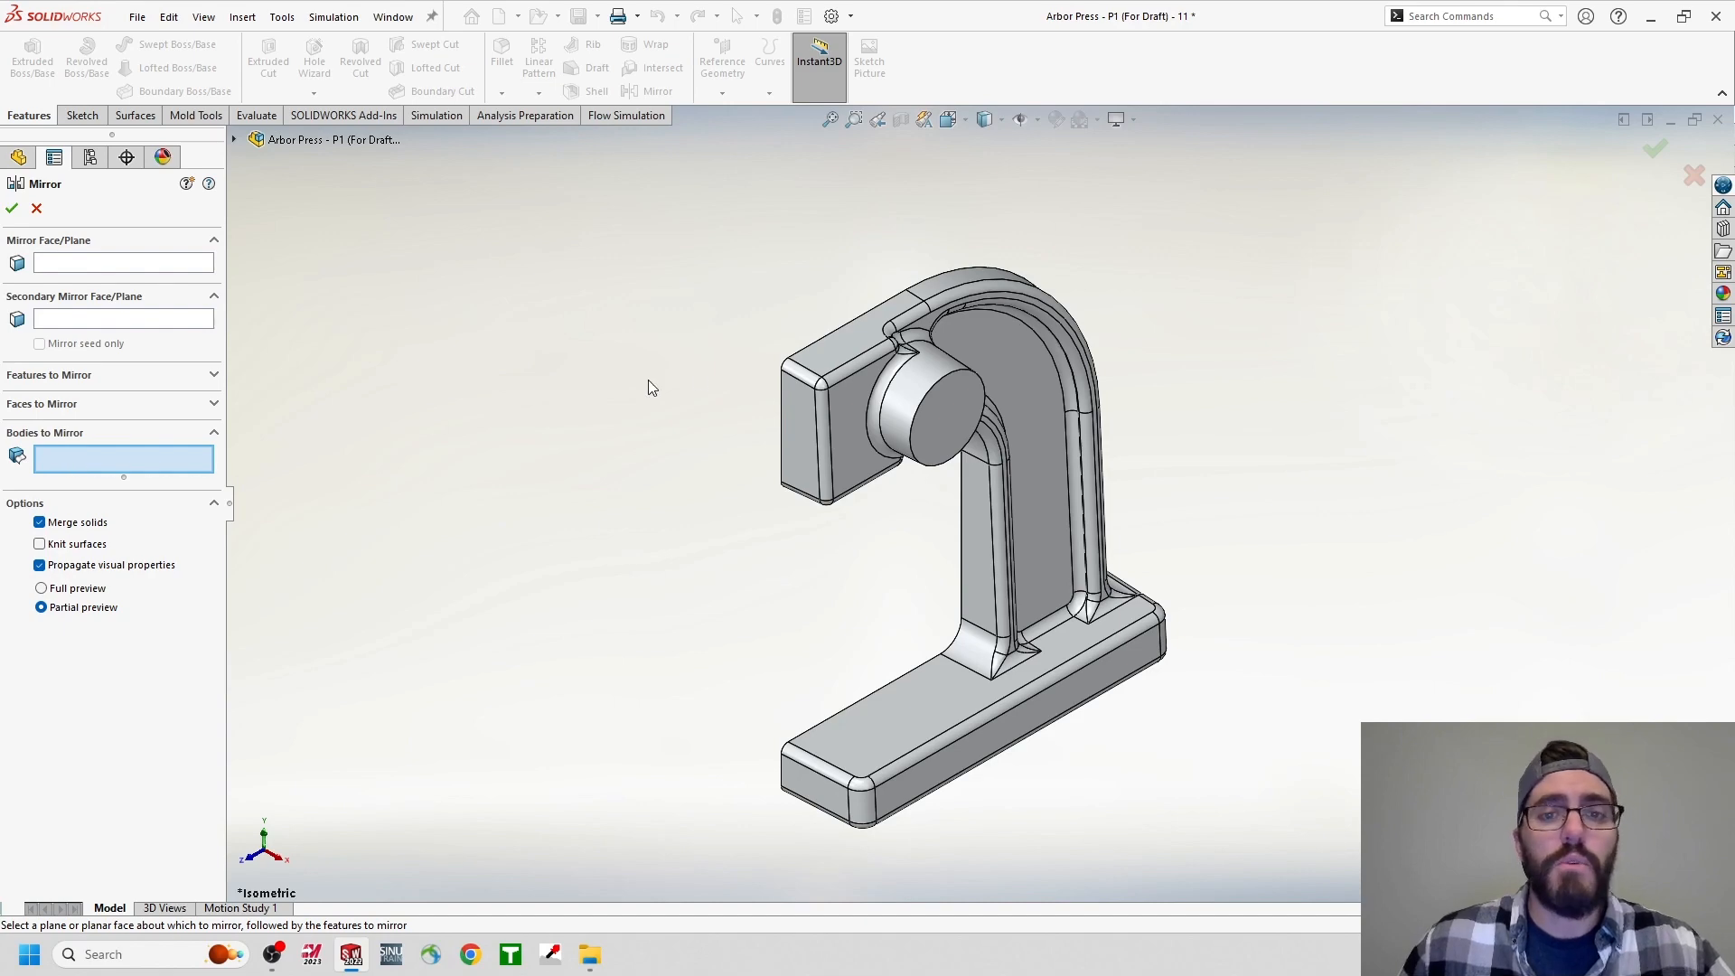
click(841, 389)
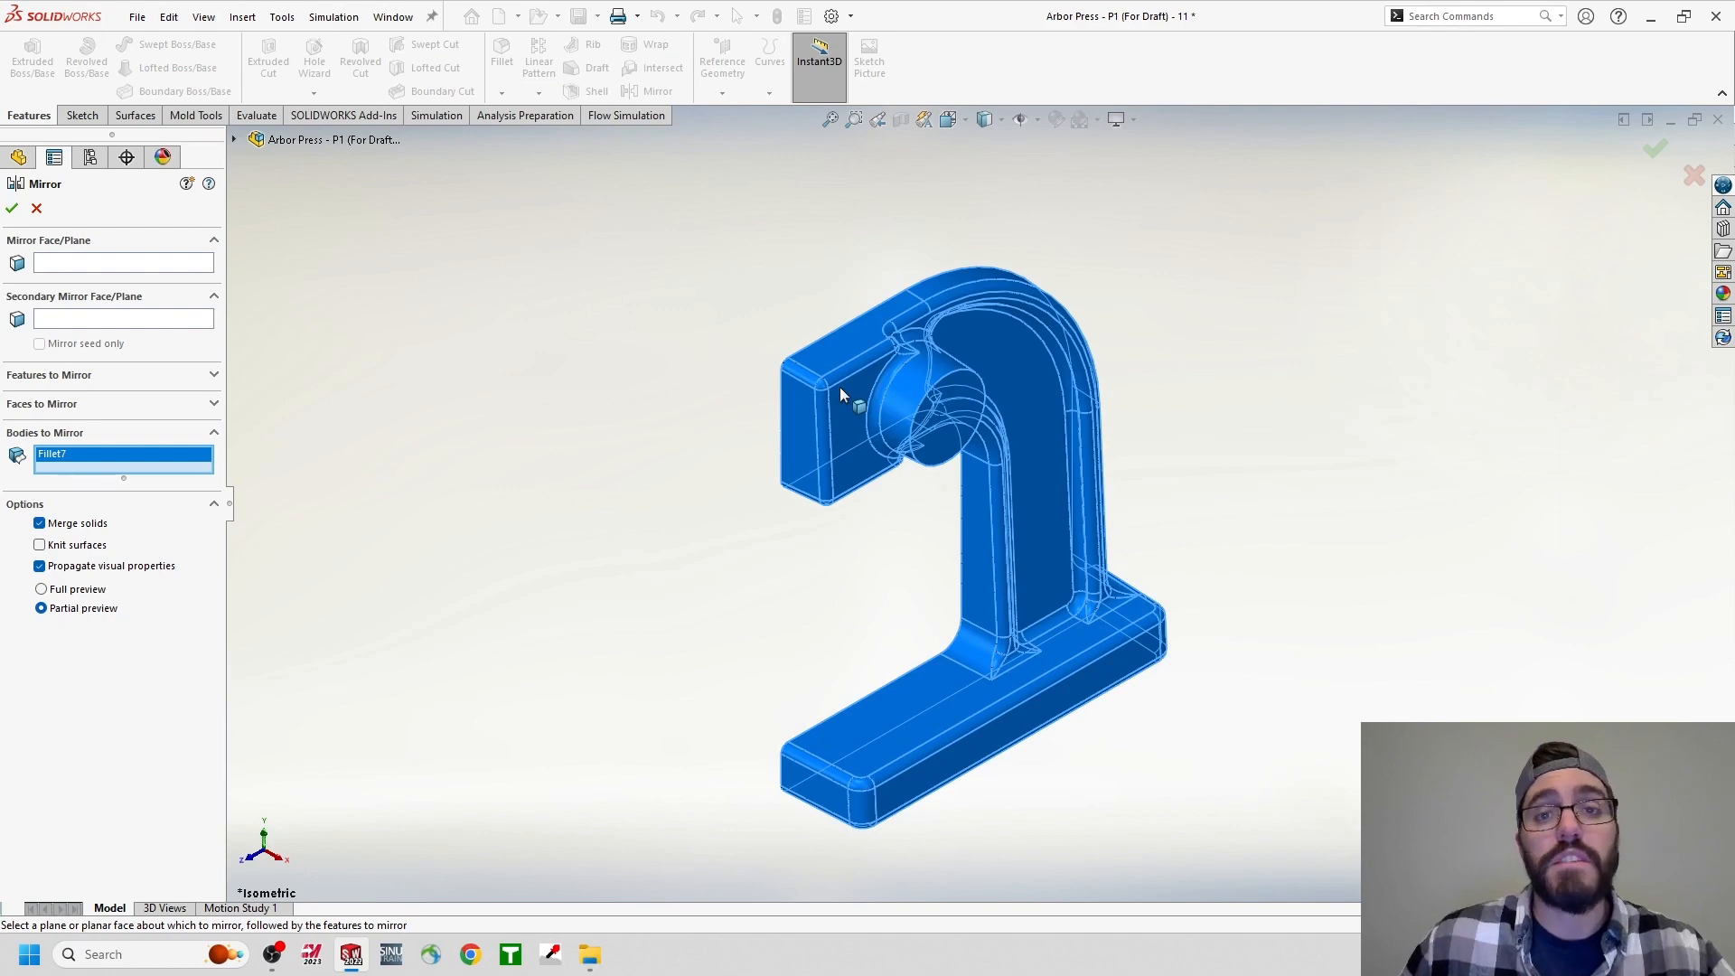
click(99, 263)
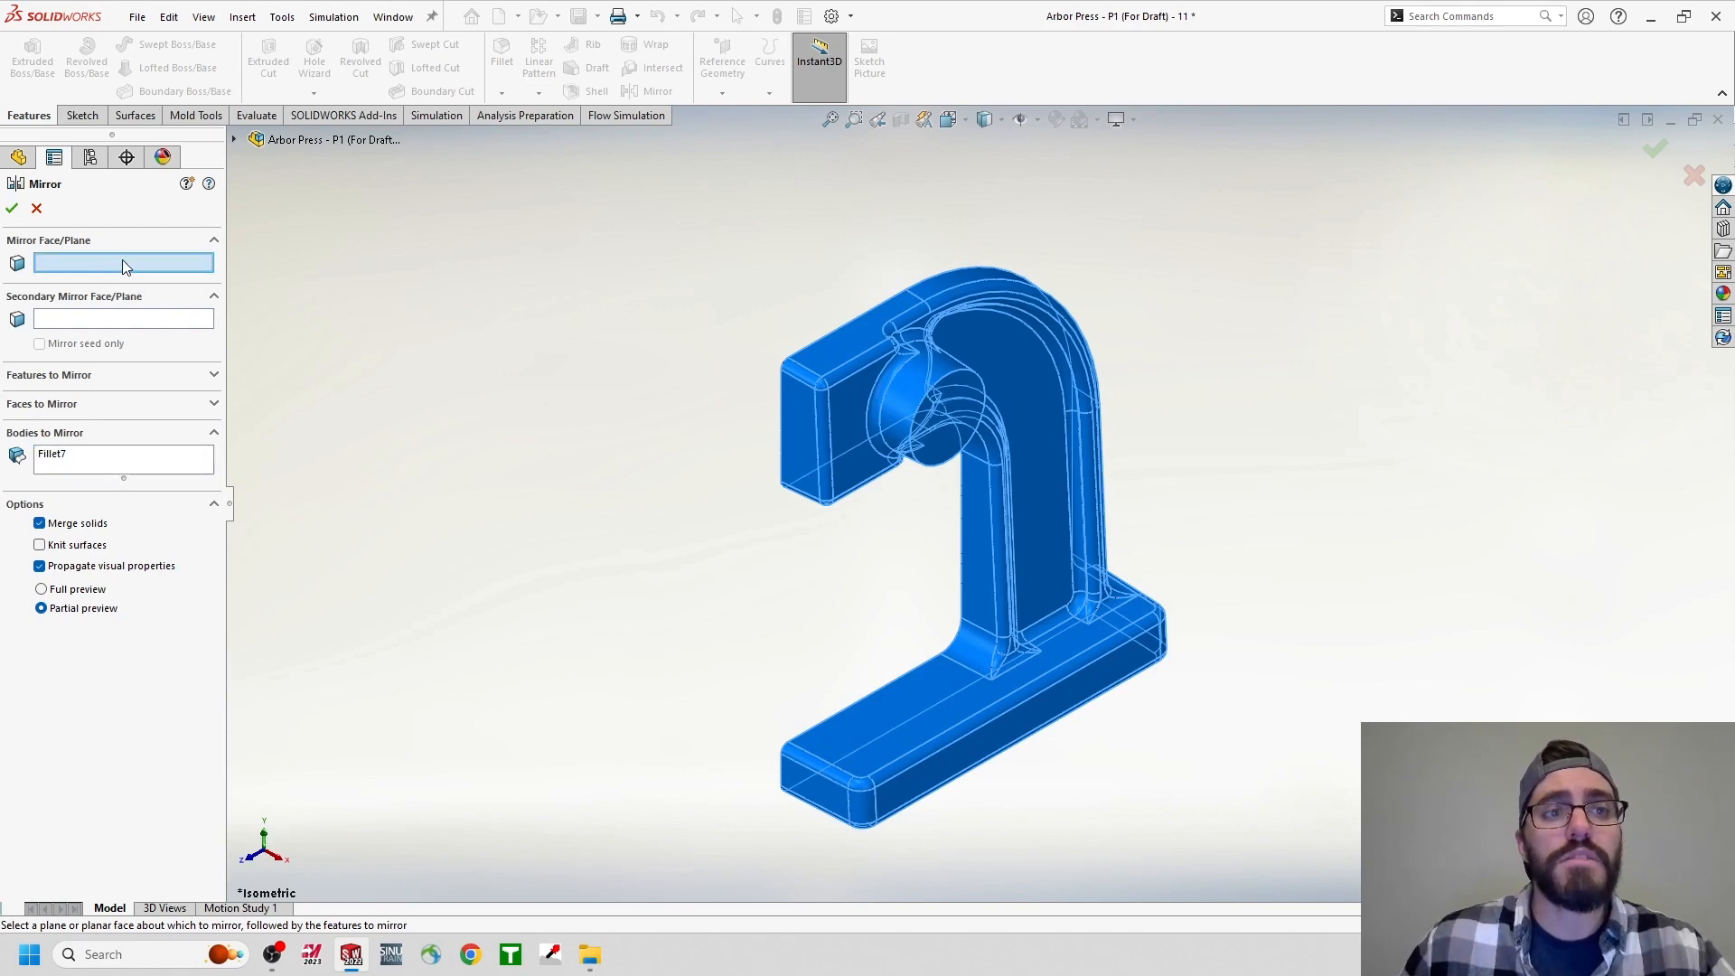
click(234, 140)
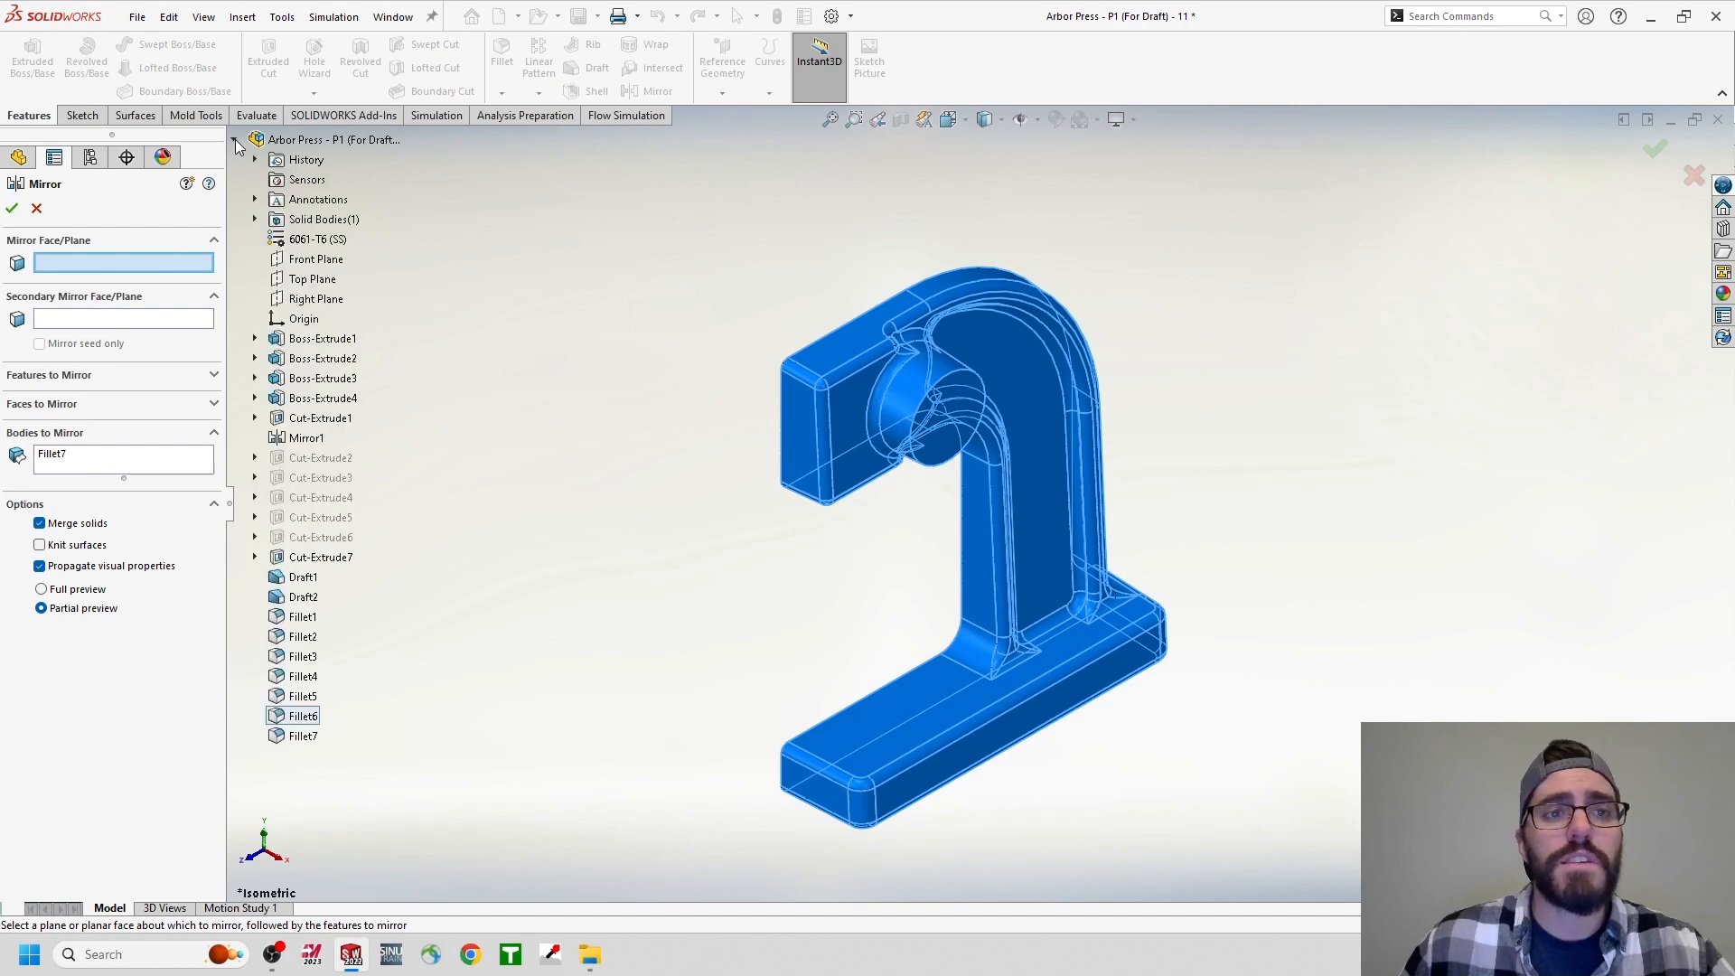
click(312, 306)
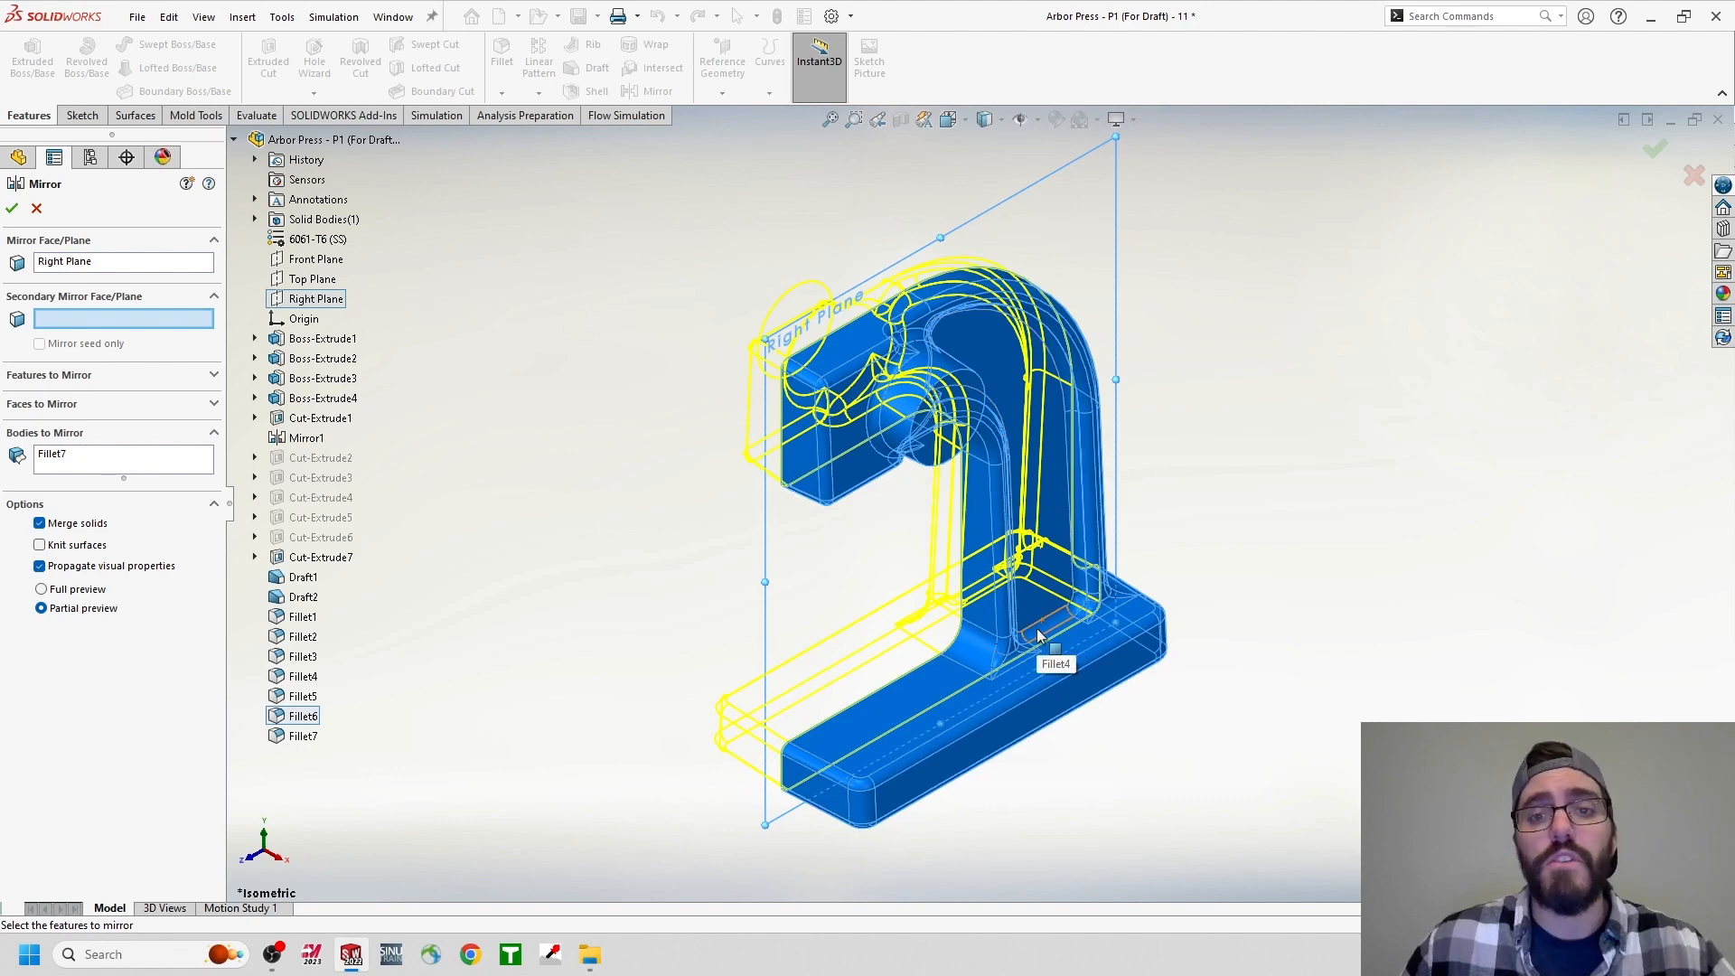
click(13, 210)
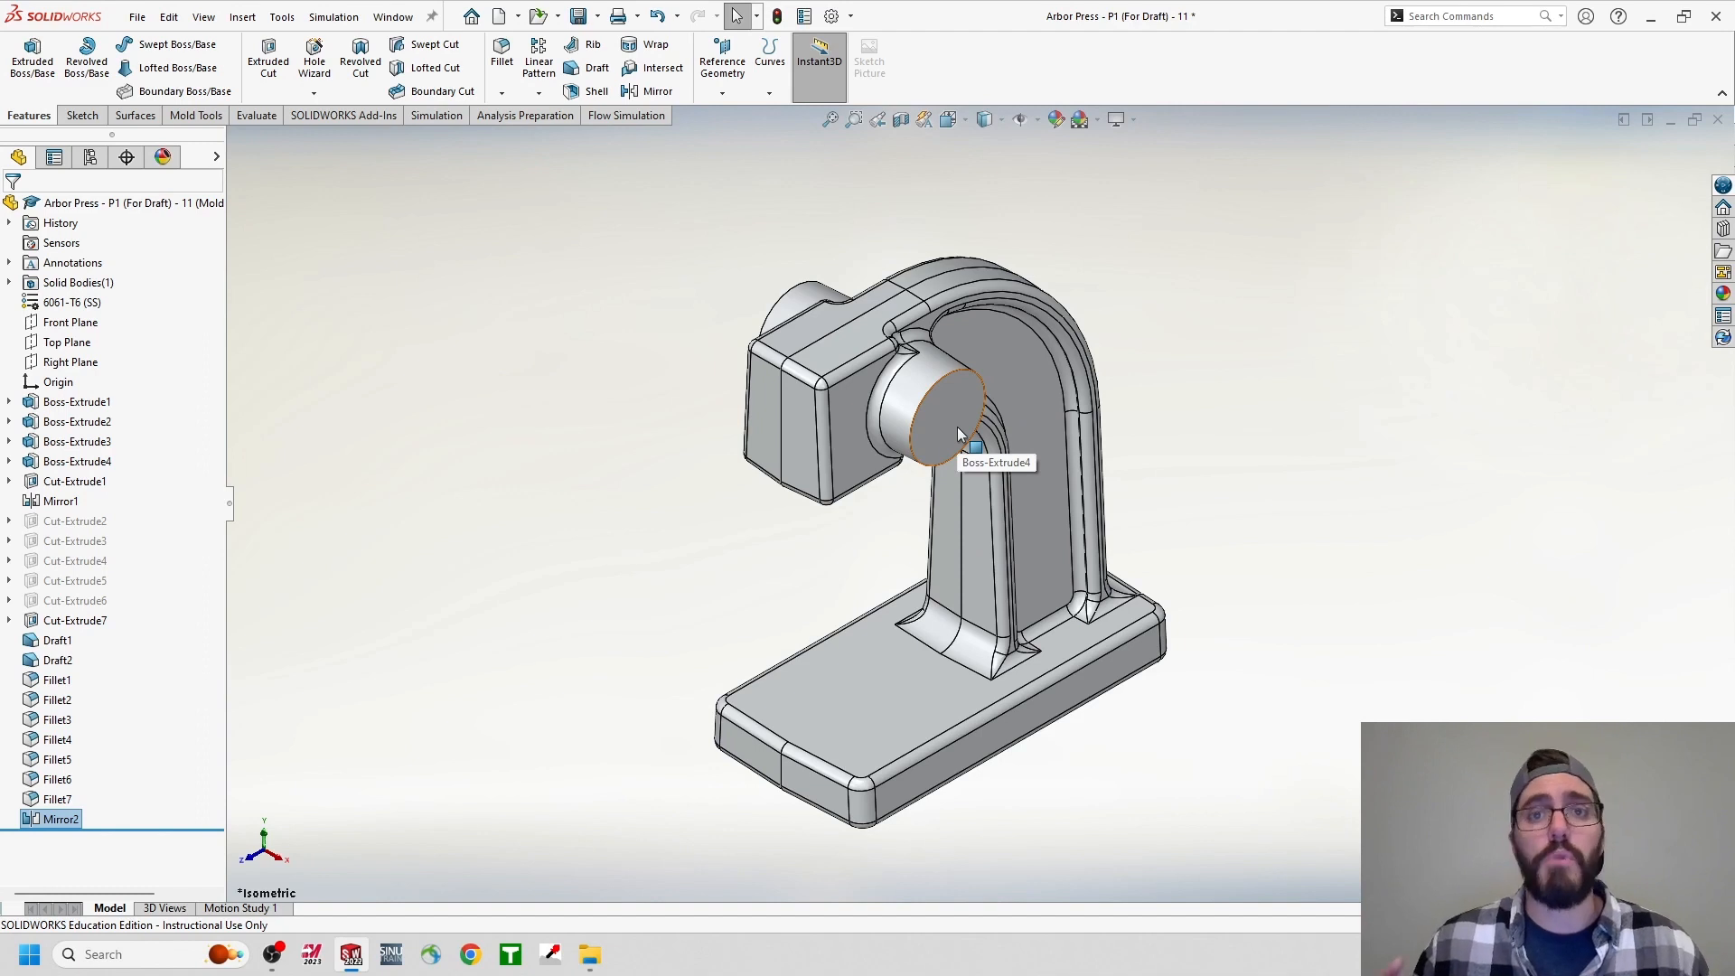
key(Escape)
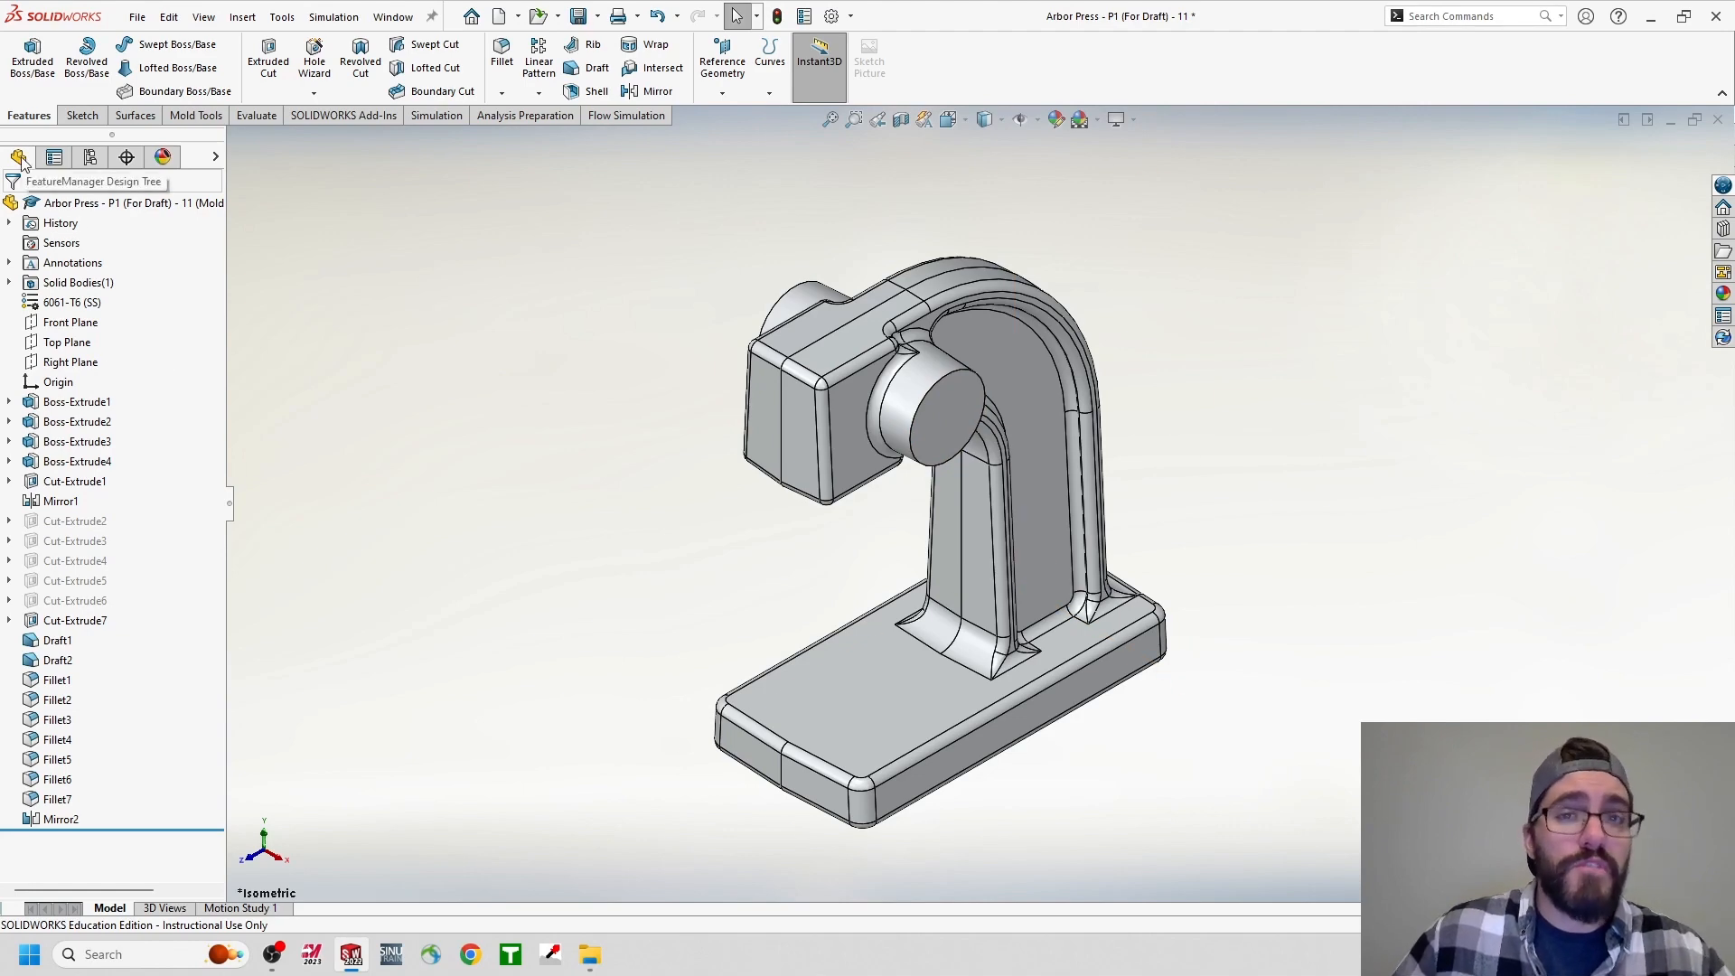
Add a new configuration named "Cast - P2" based on the Mold - P2 configuration.
click(90, 159)
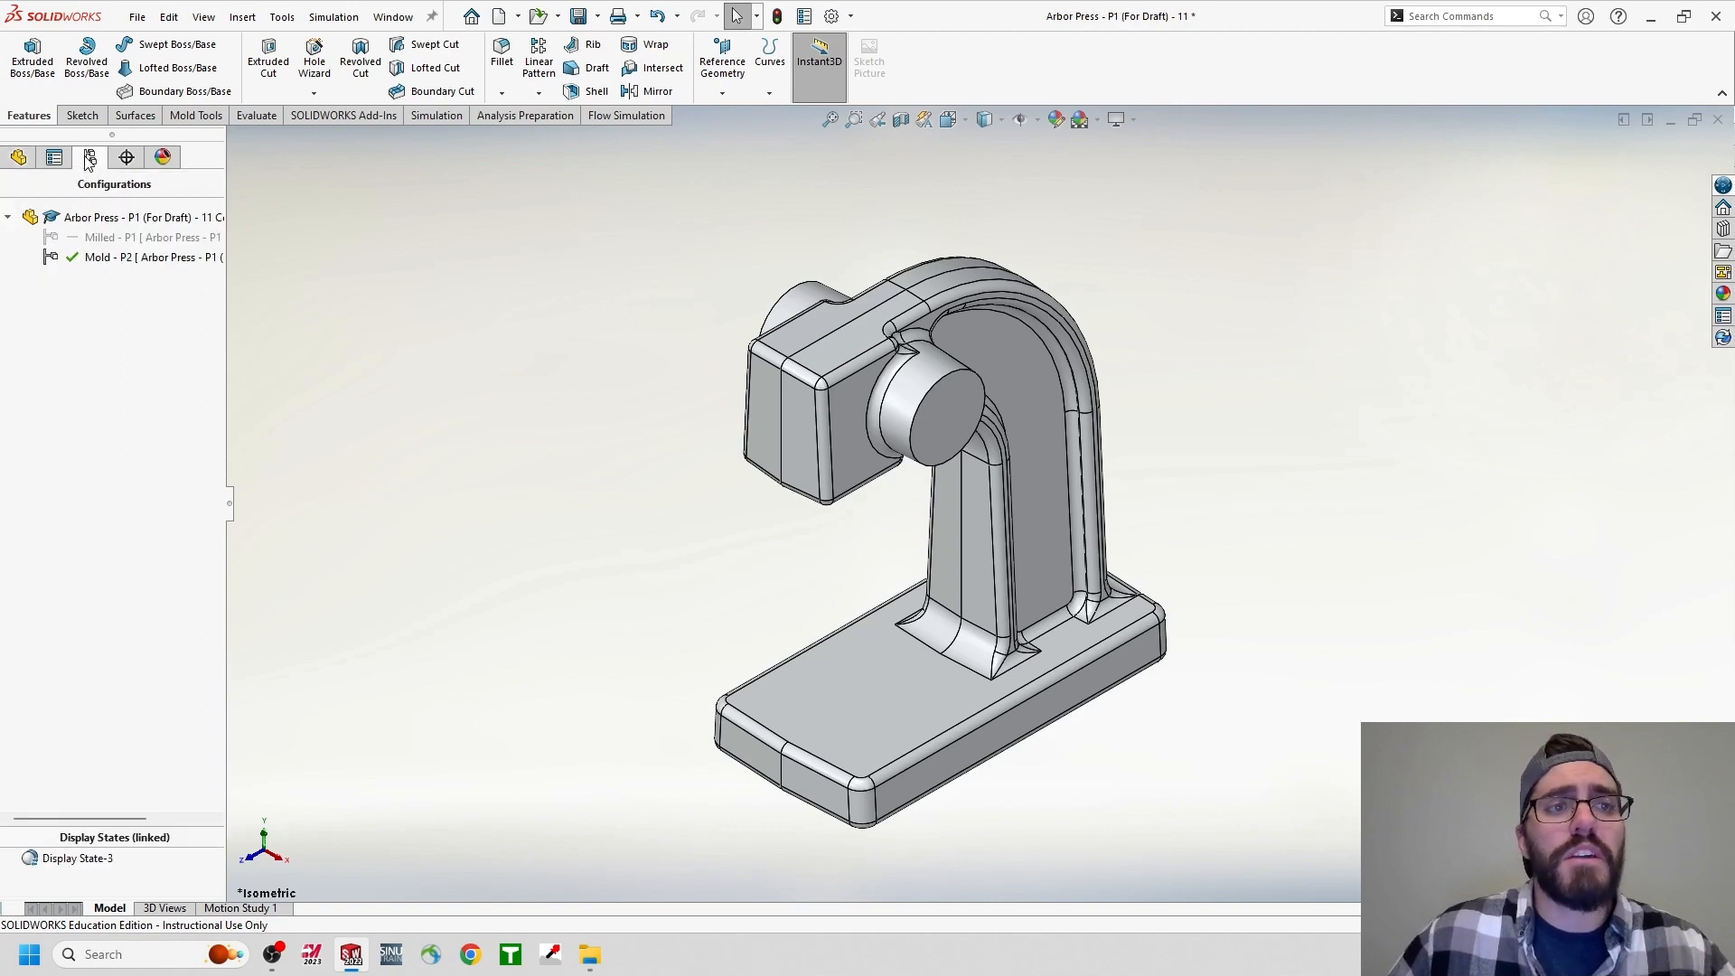
double_click(94, 262)
right_click(90, 287)
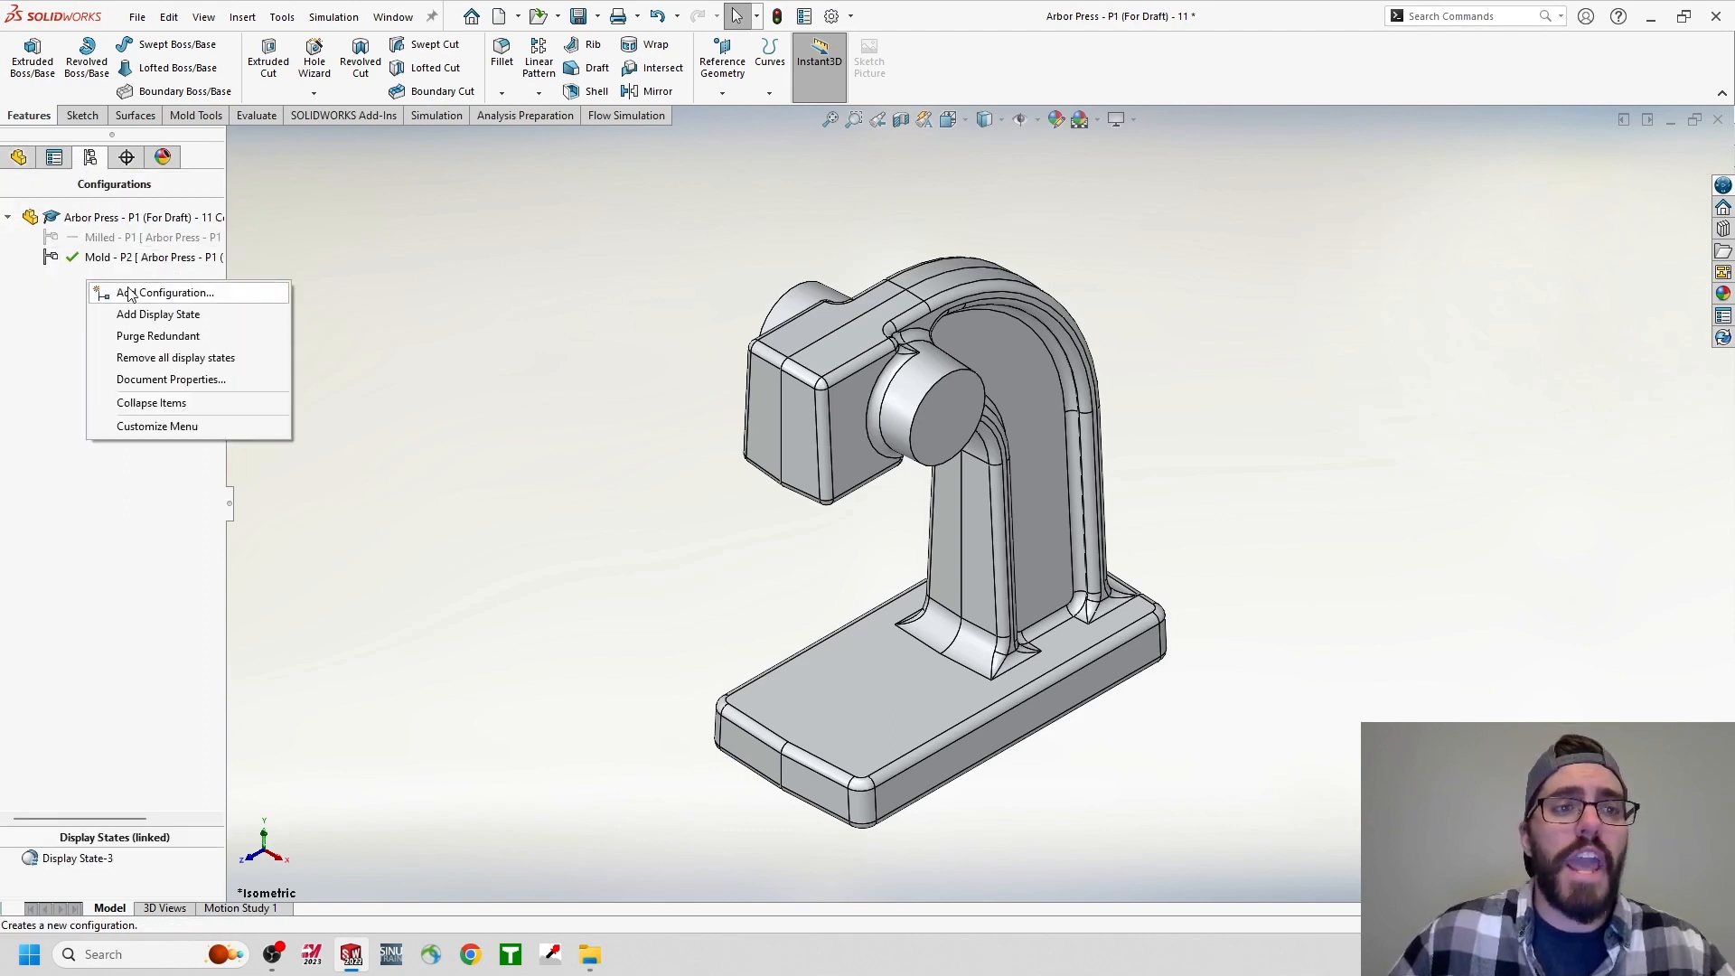
click(109, 292)
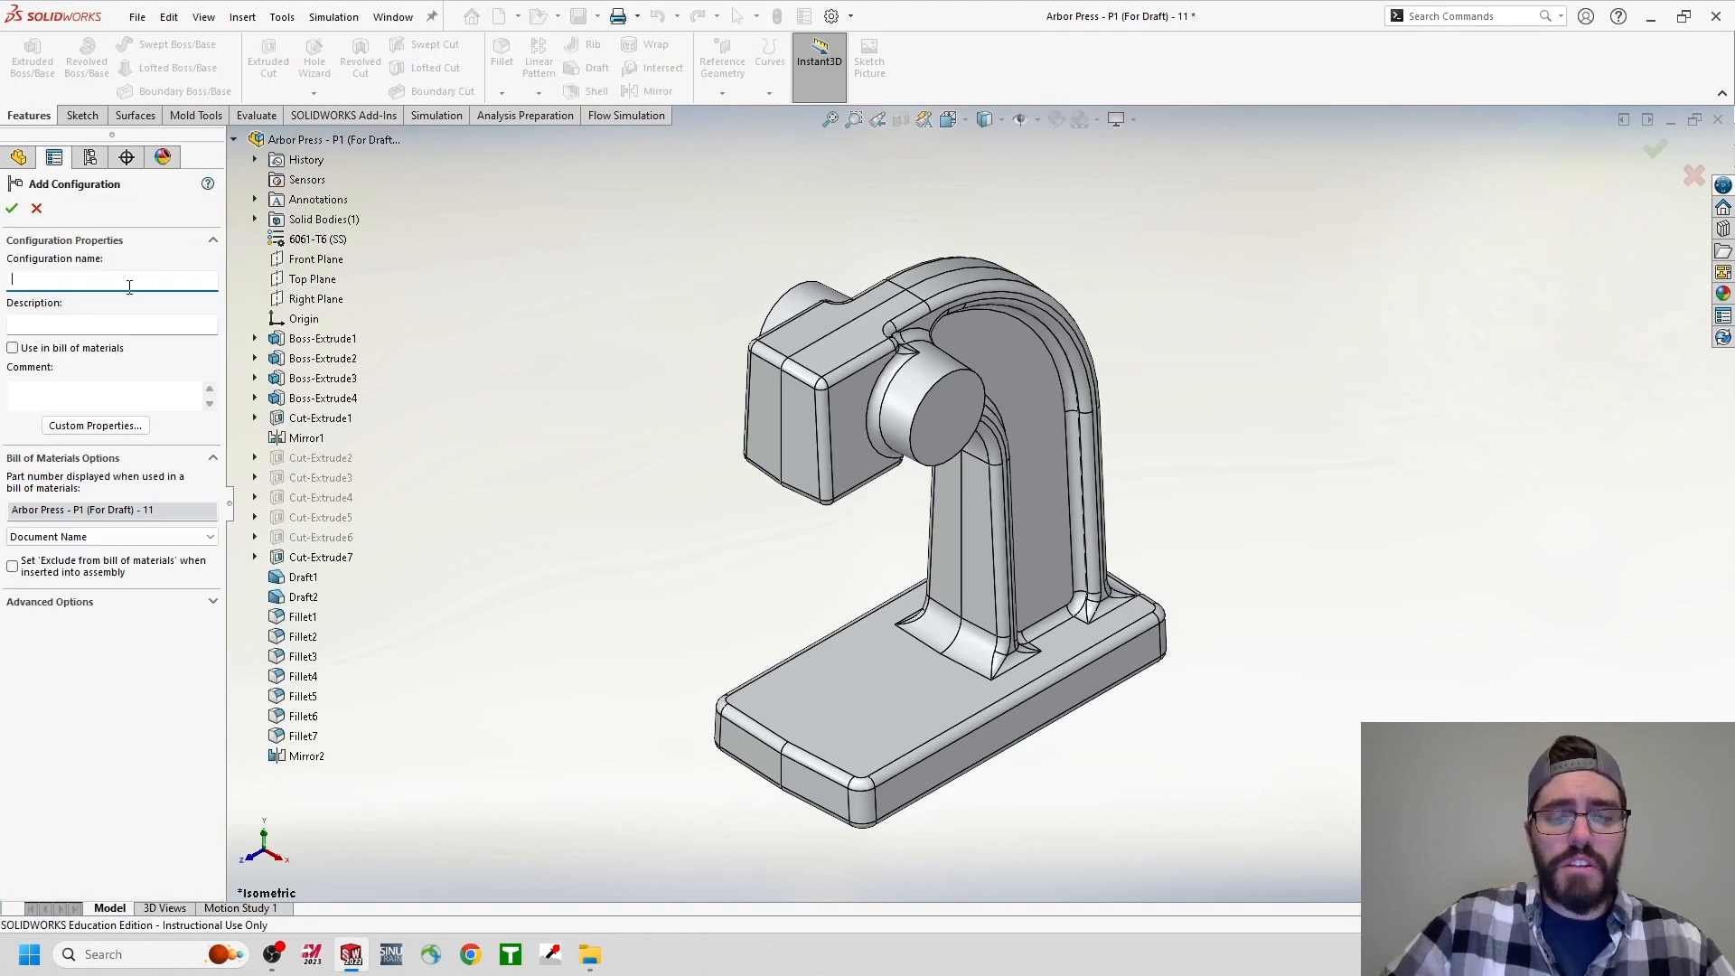
text(Cast - )
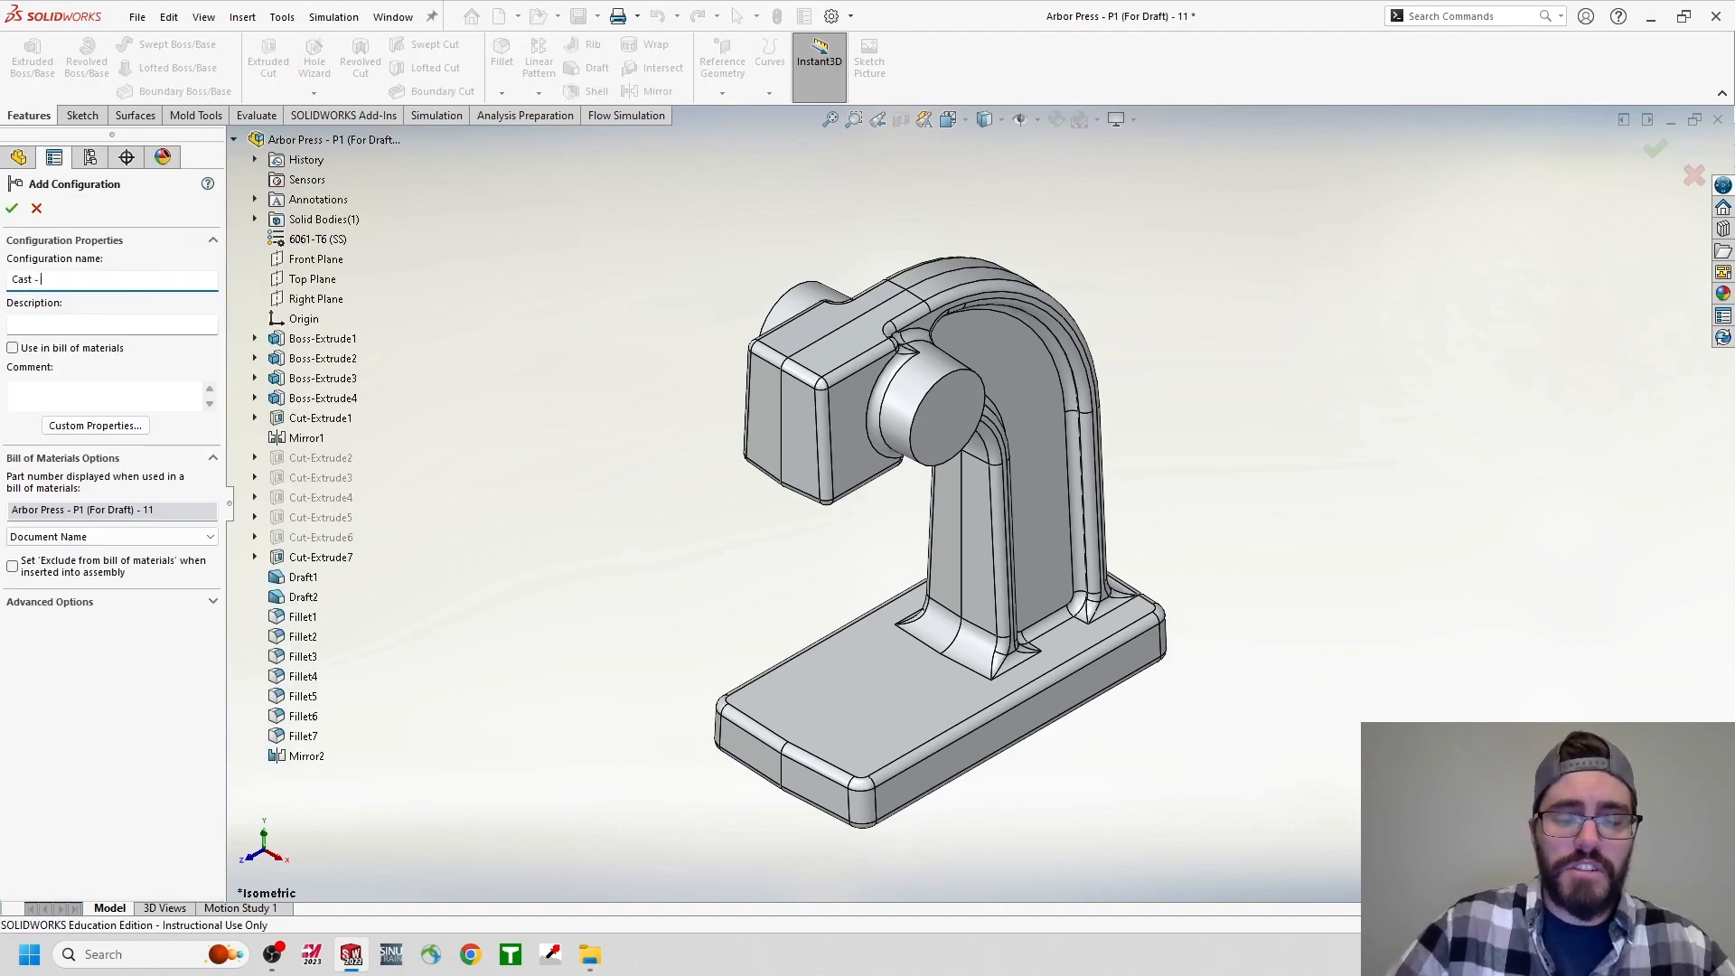
text(P2)
click(12, 207)
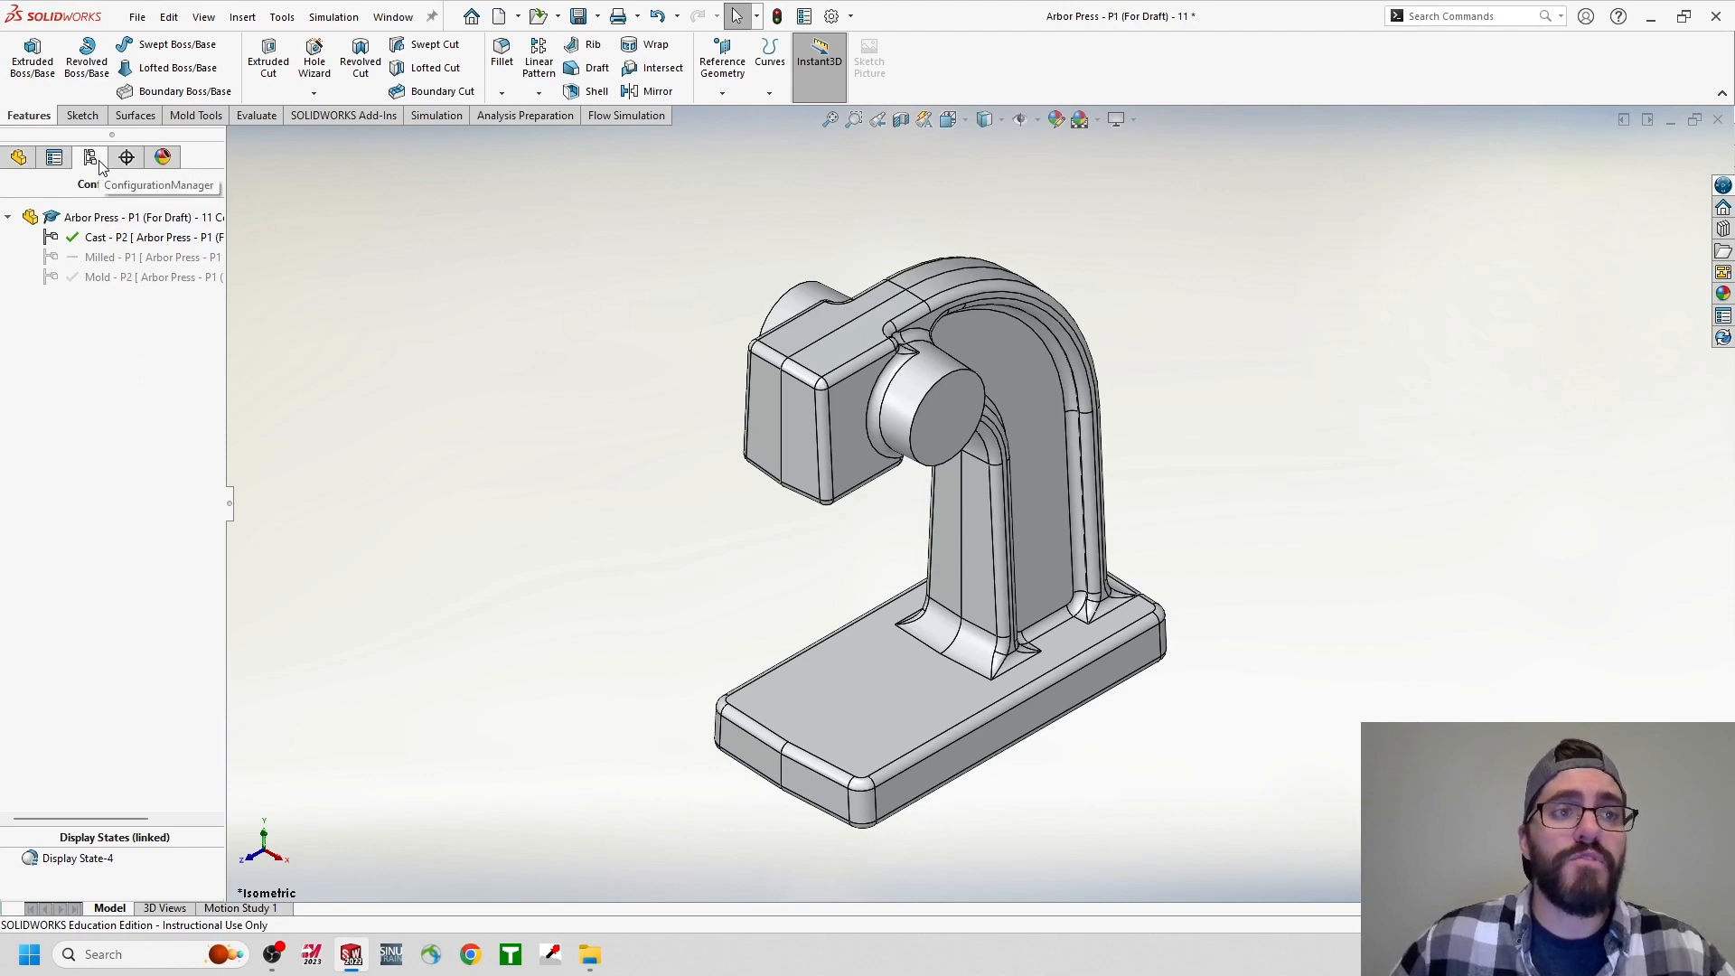
Unsuppress Cut-Extrude2 through Cut-Extrude6 in the Cast - P2 configuration.
click(19, 158)
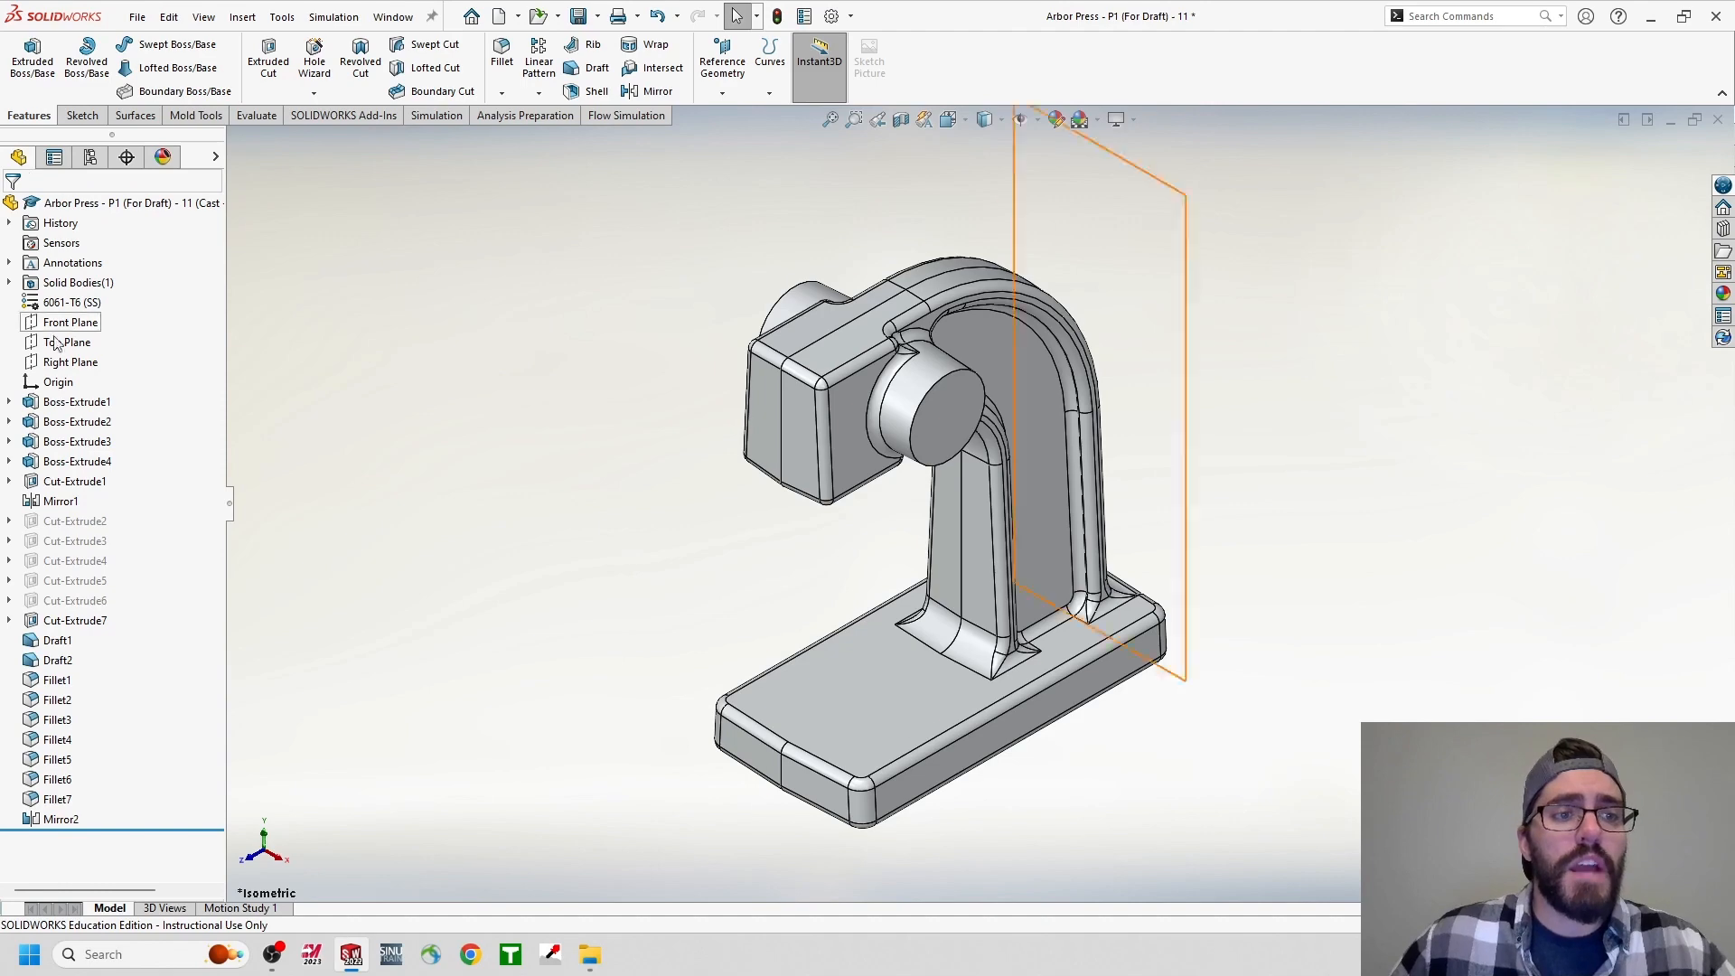
click(91, 522)
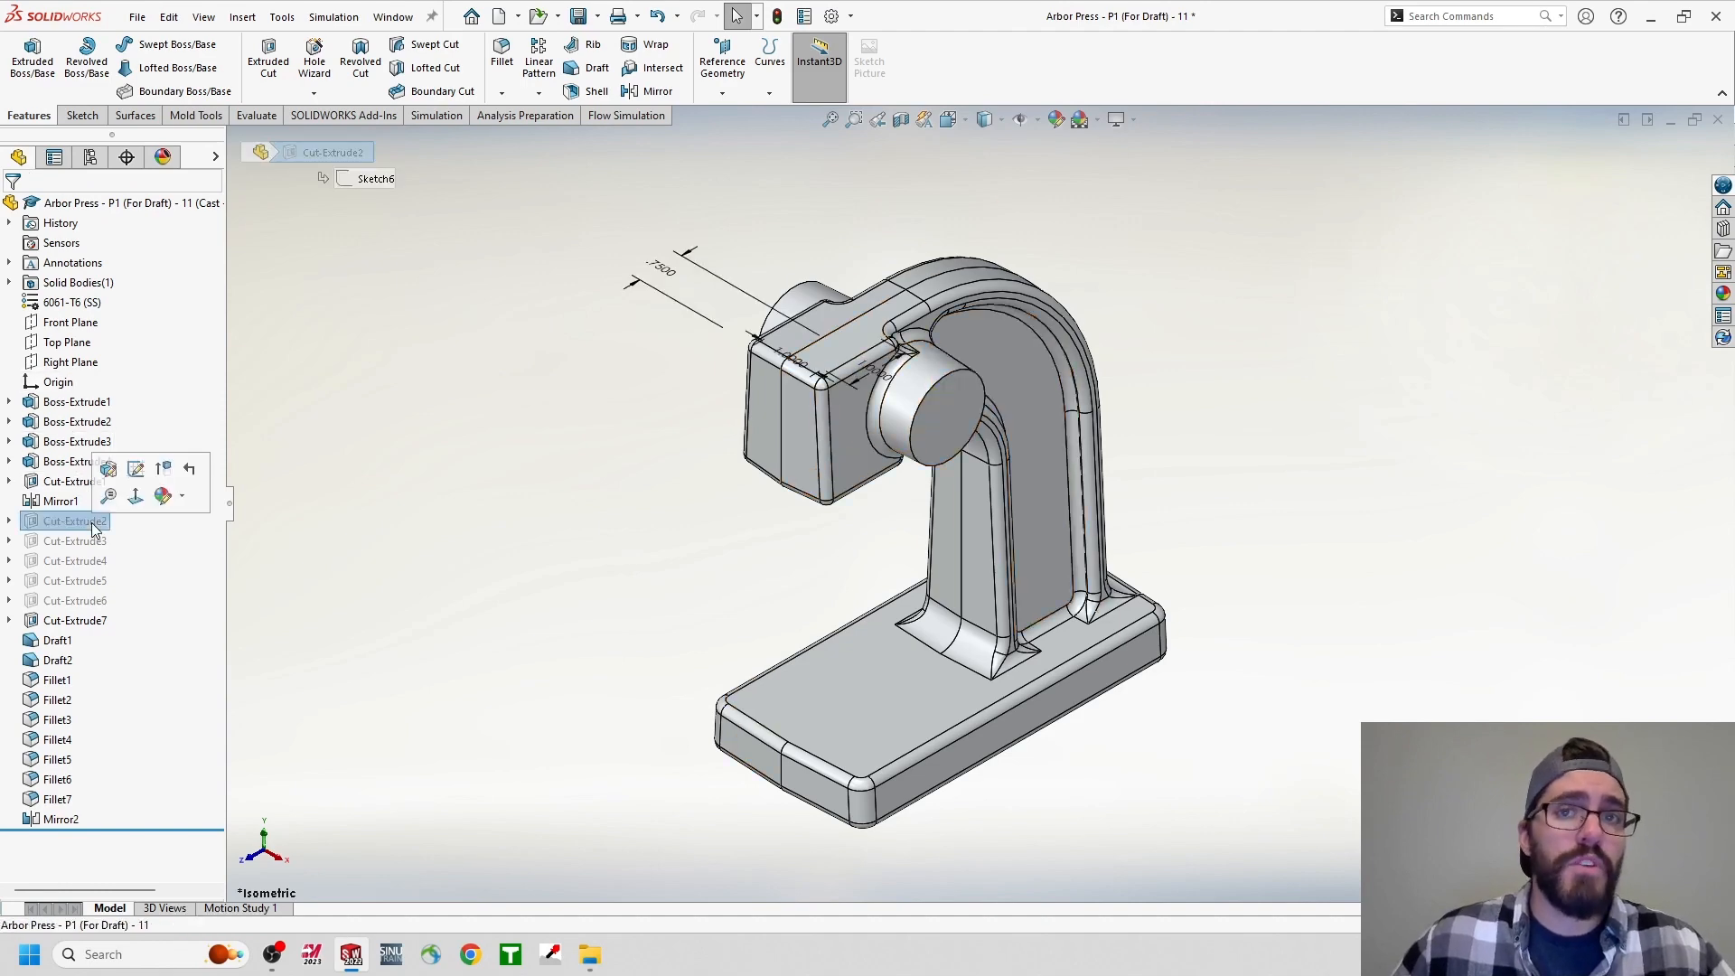
shift+click(94, 601)
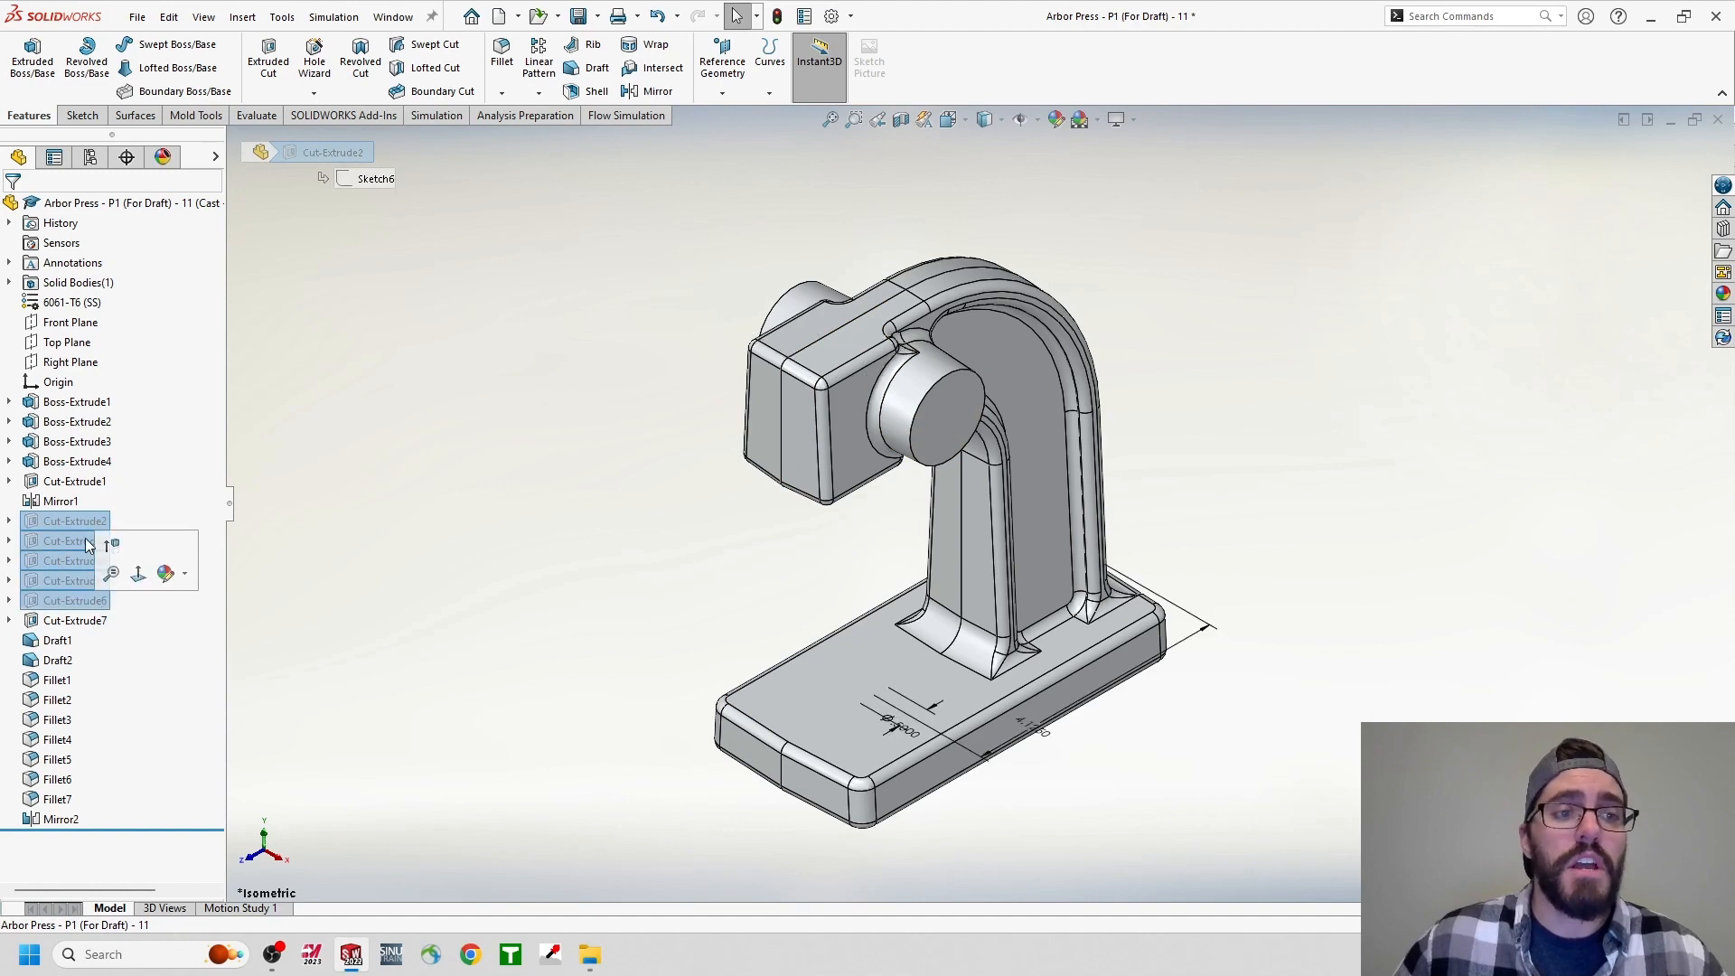
right_click(79, 600)
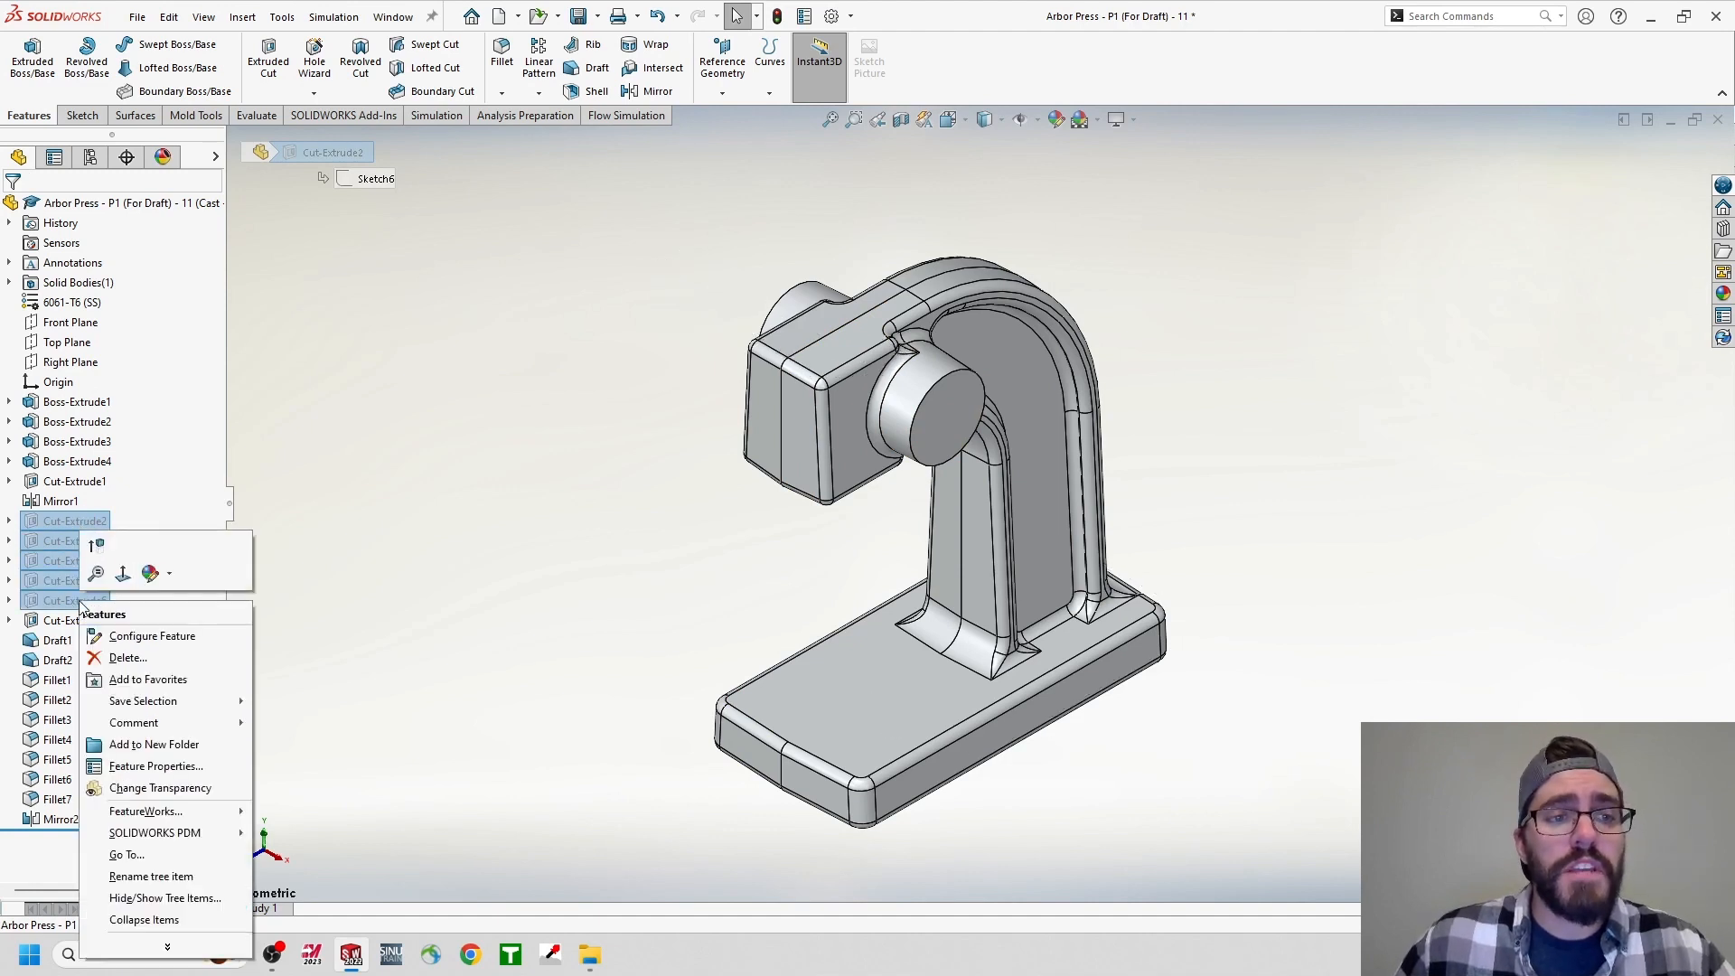
click(98, 551)
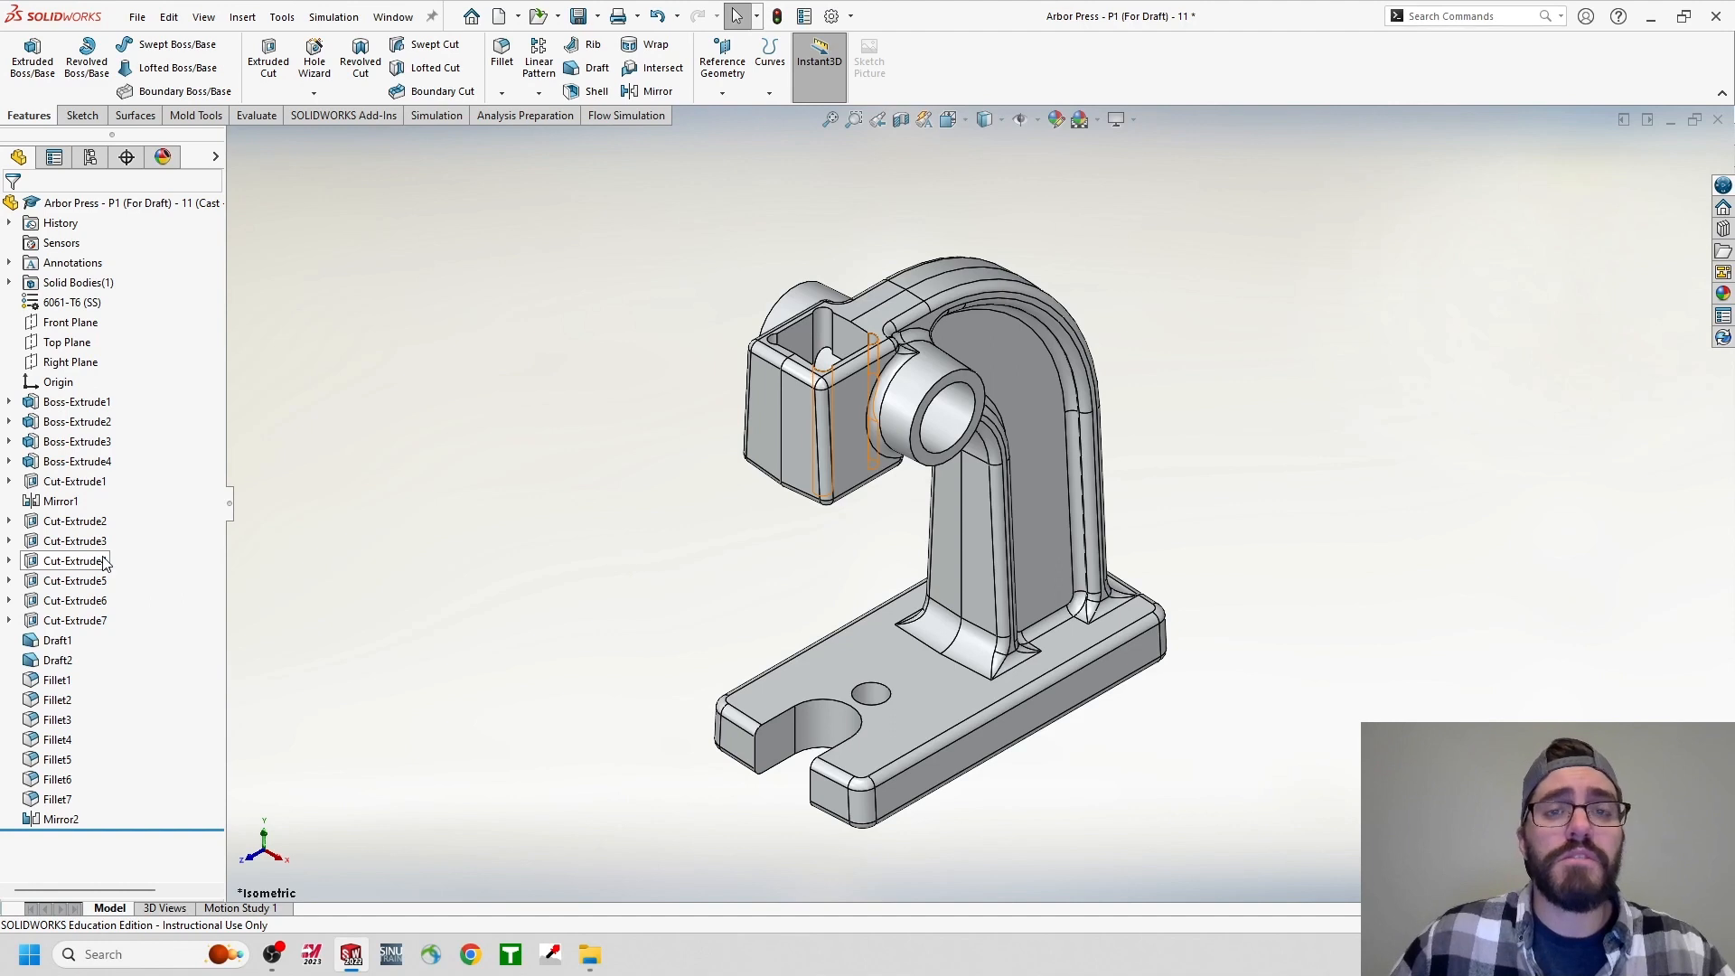
Set the Cast - P2 configuration's material to Gray Cast Iron (SN), with material properties shown in SI - N/mm^2 (MPa).
right_click(74, 308)
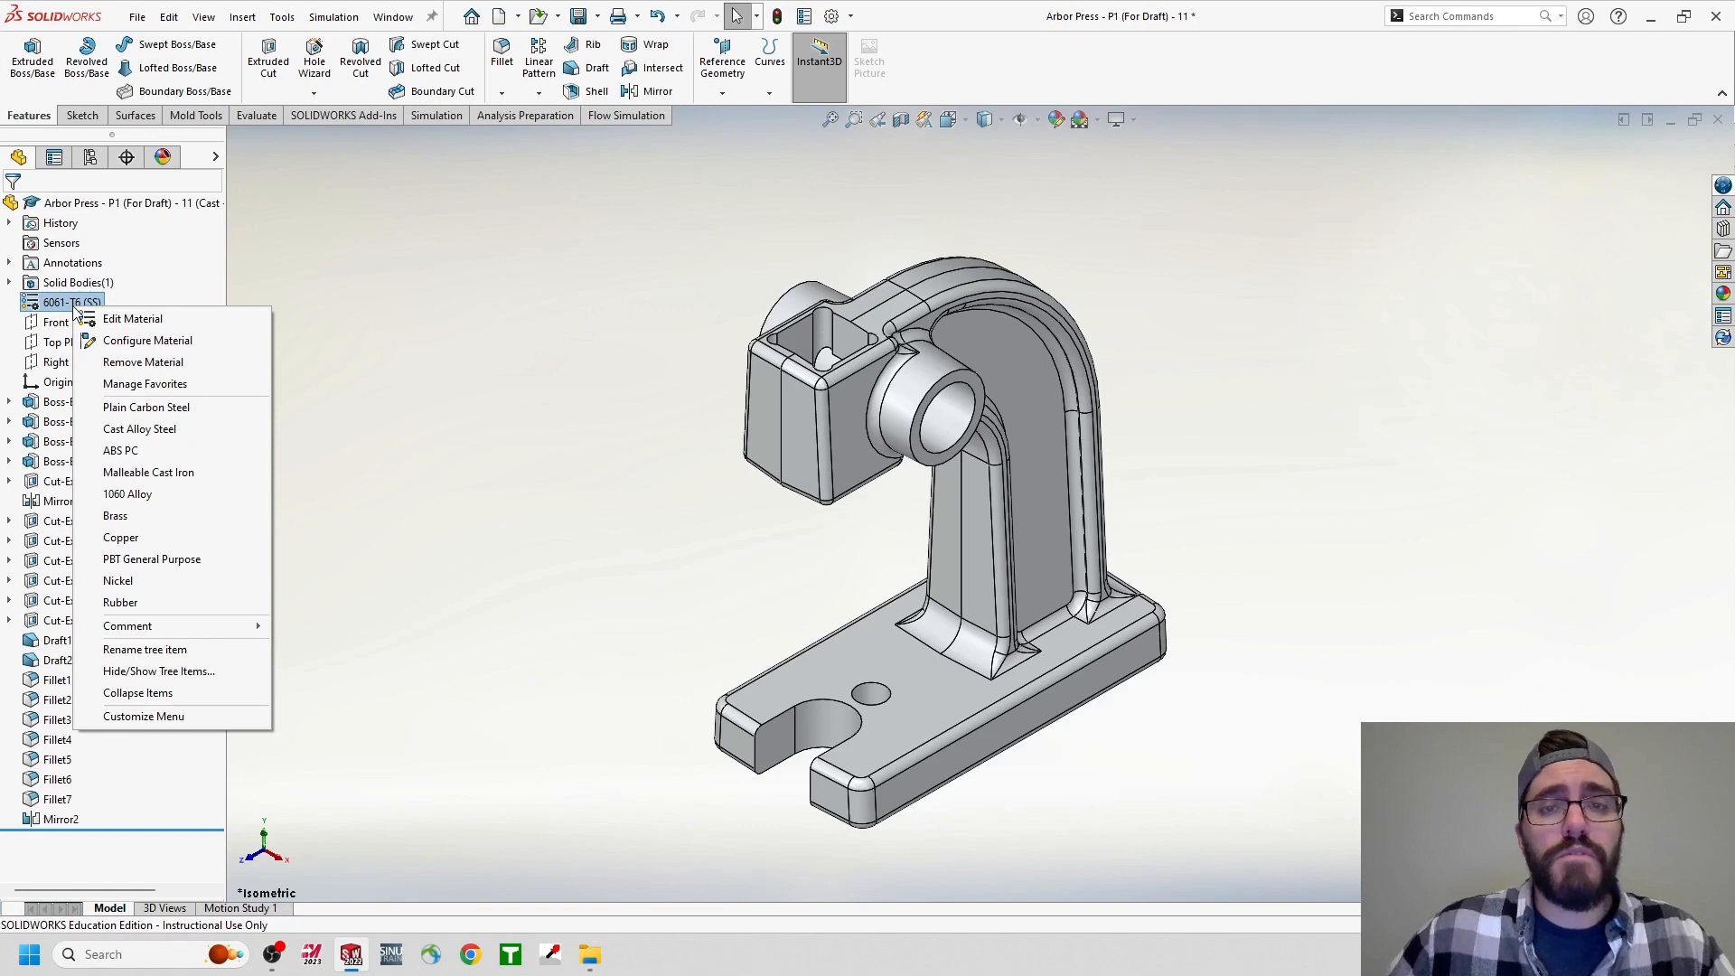
click(114, 324)
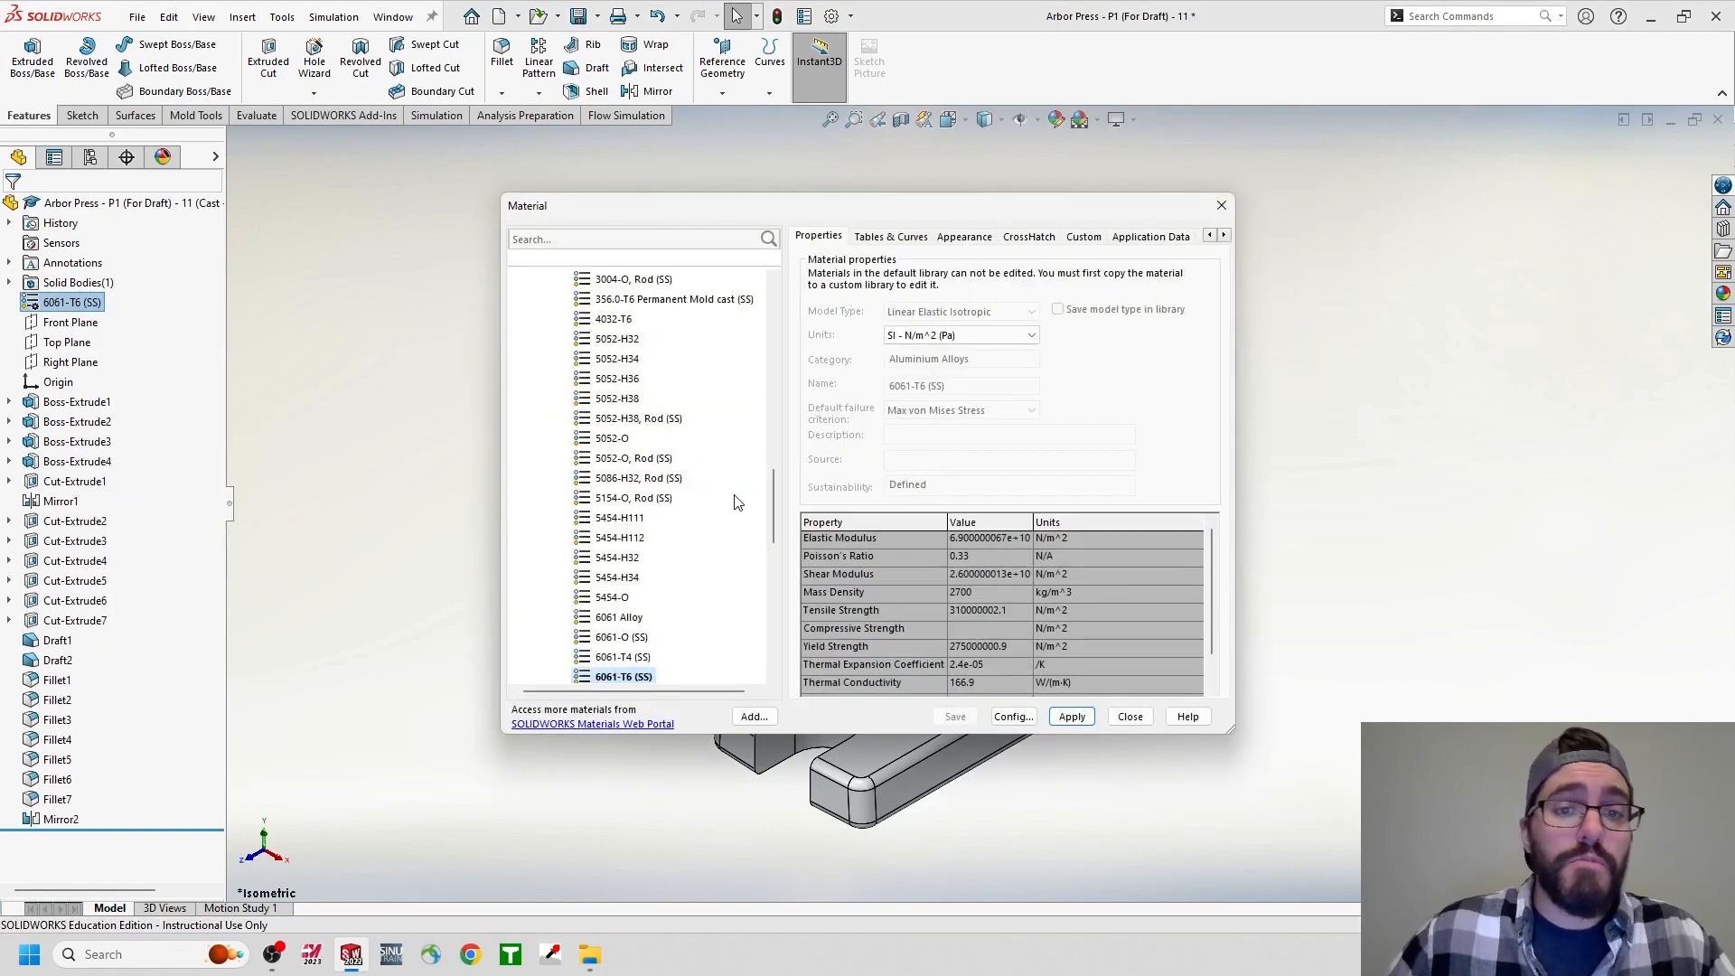
drag(772, 503, 783, 312)
double_click(559, 359)
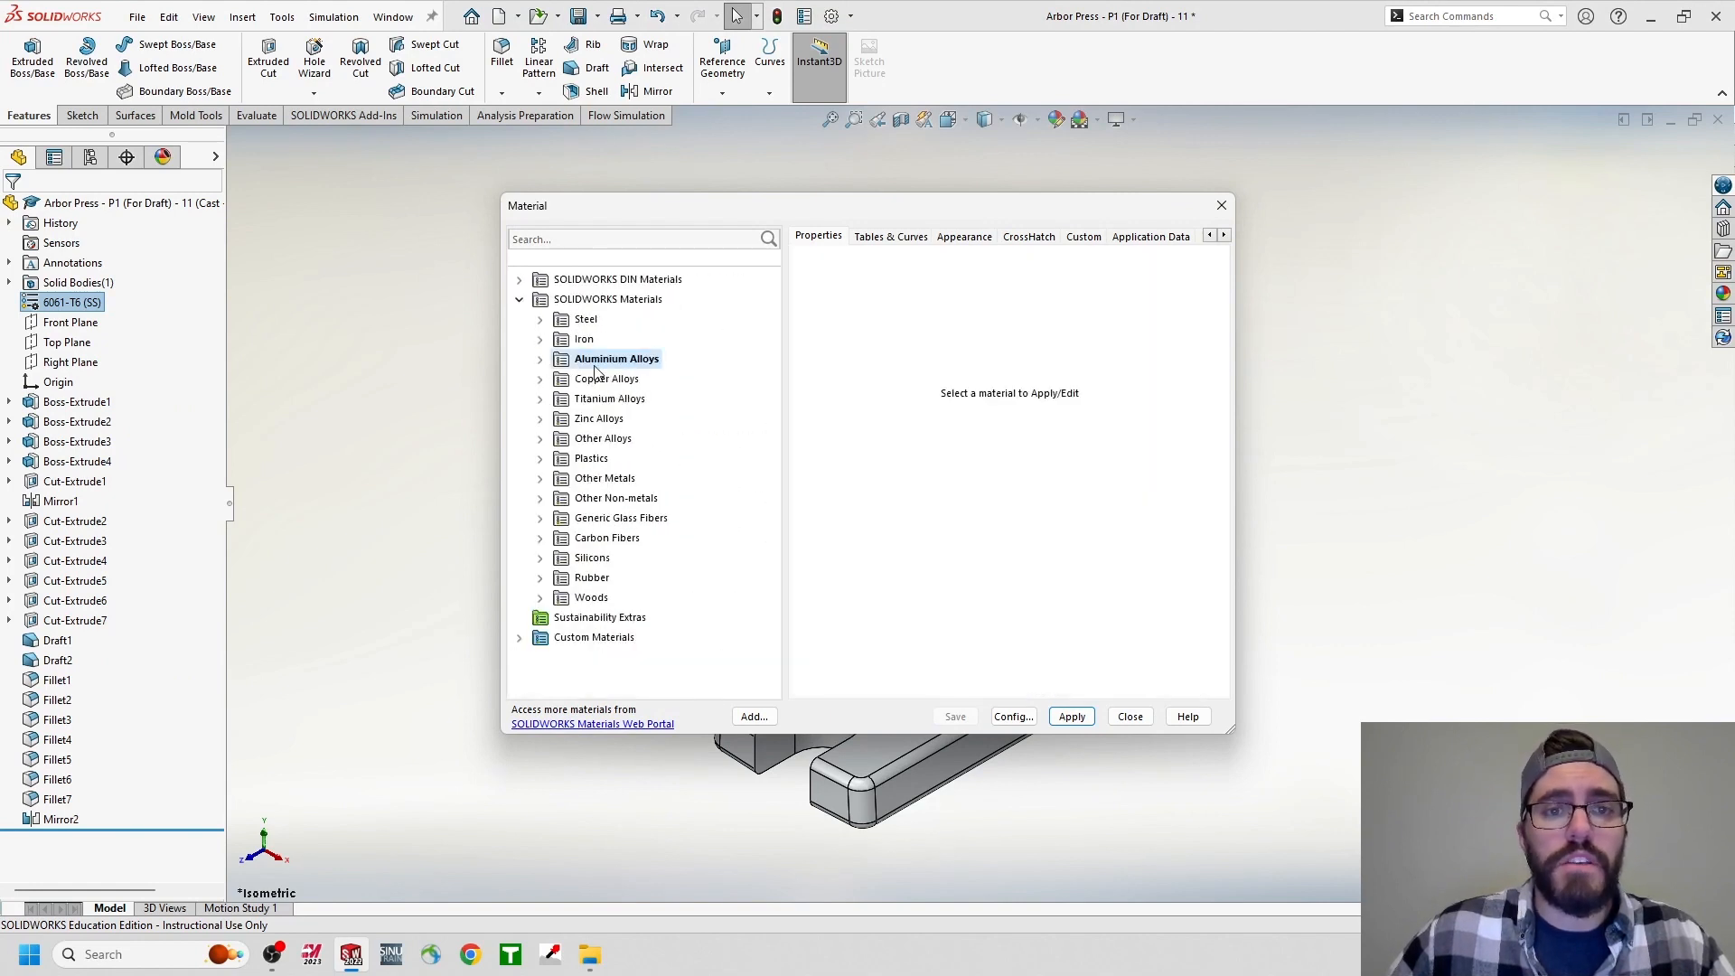
click(541, 339)
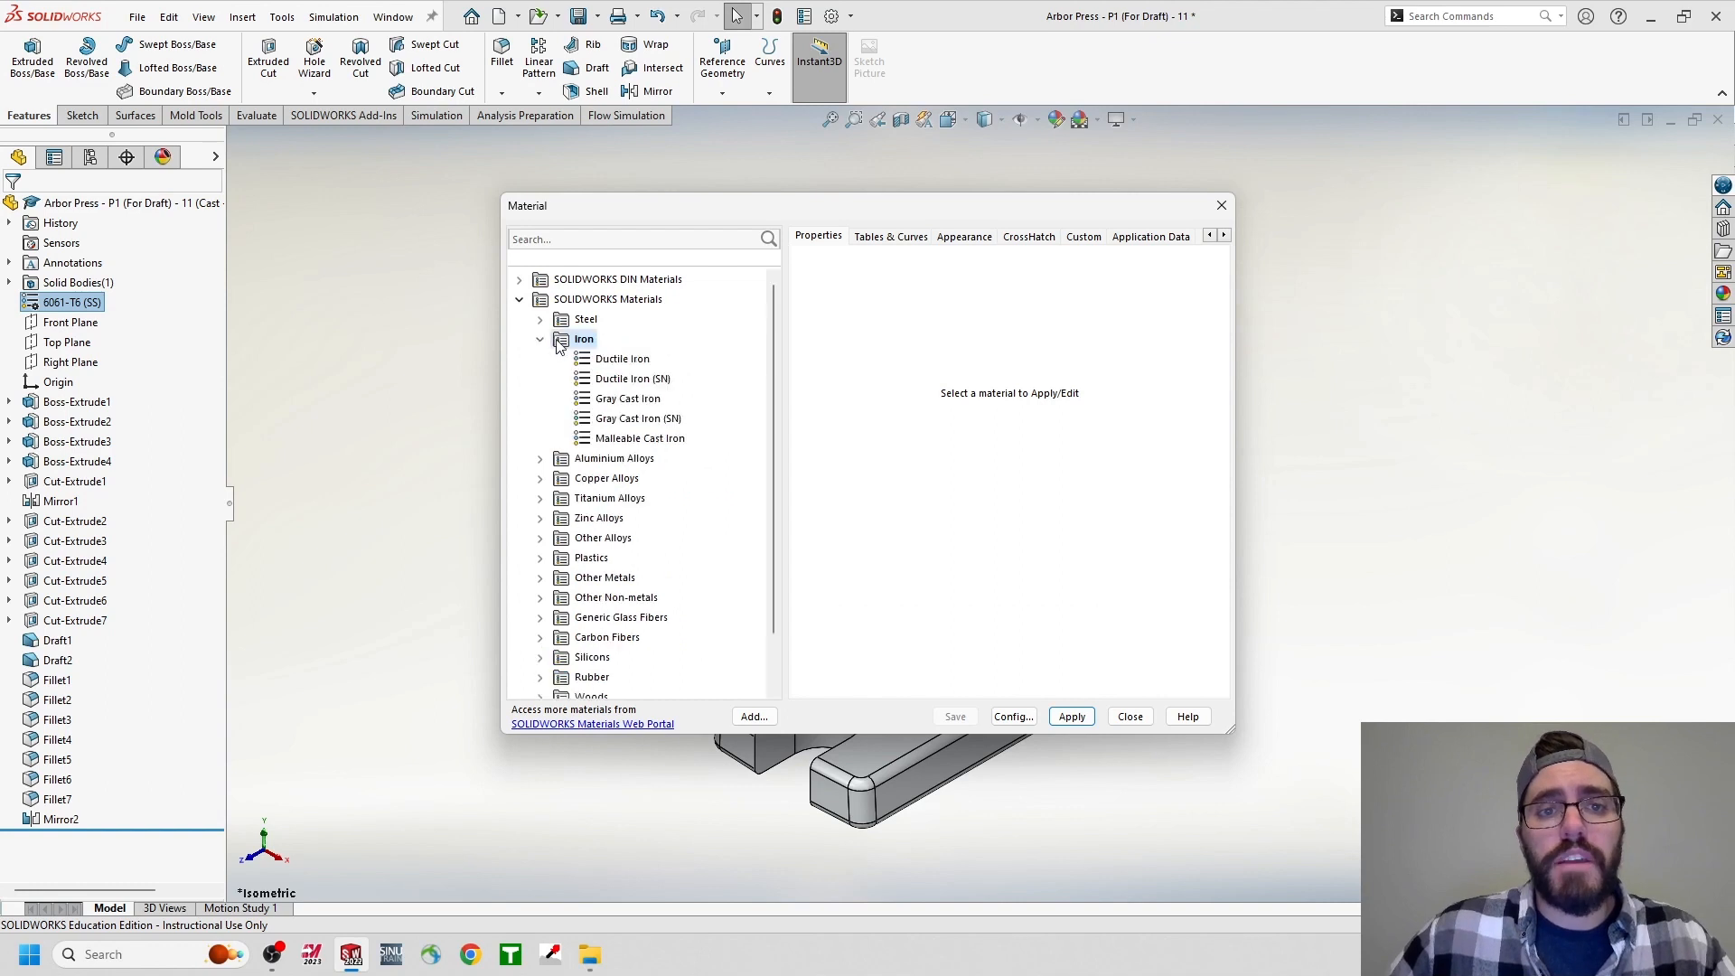
click(612, 421)
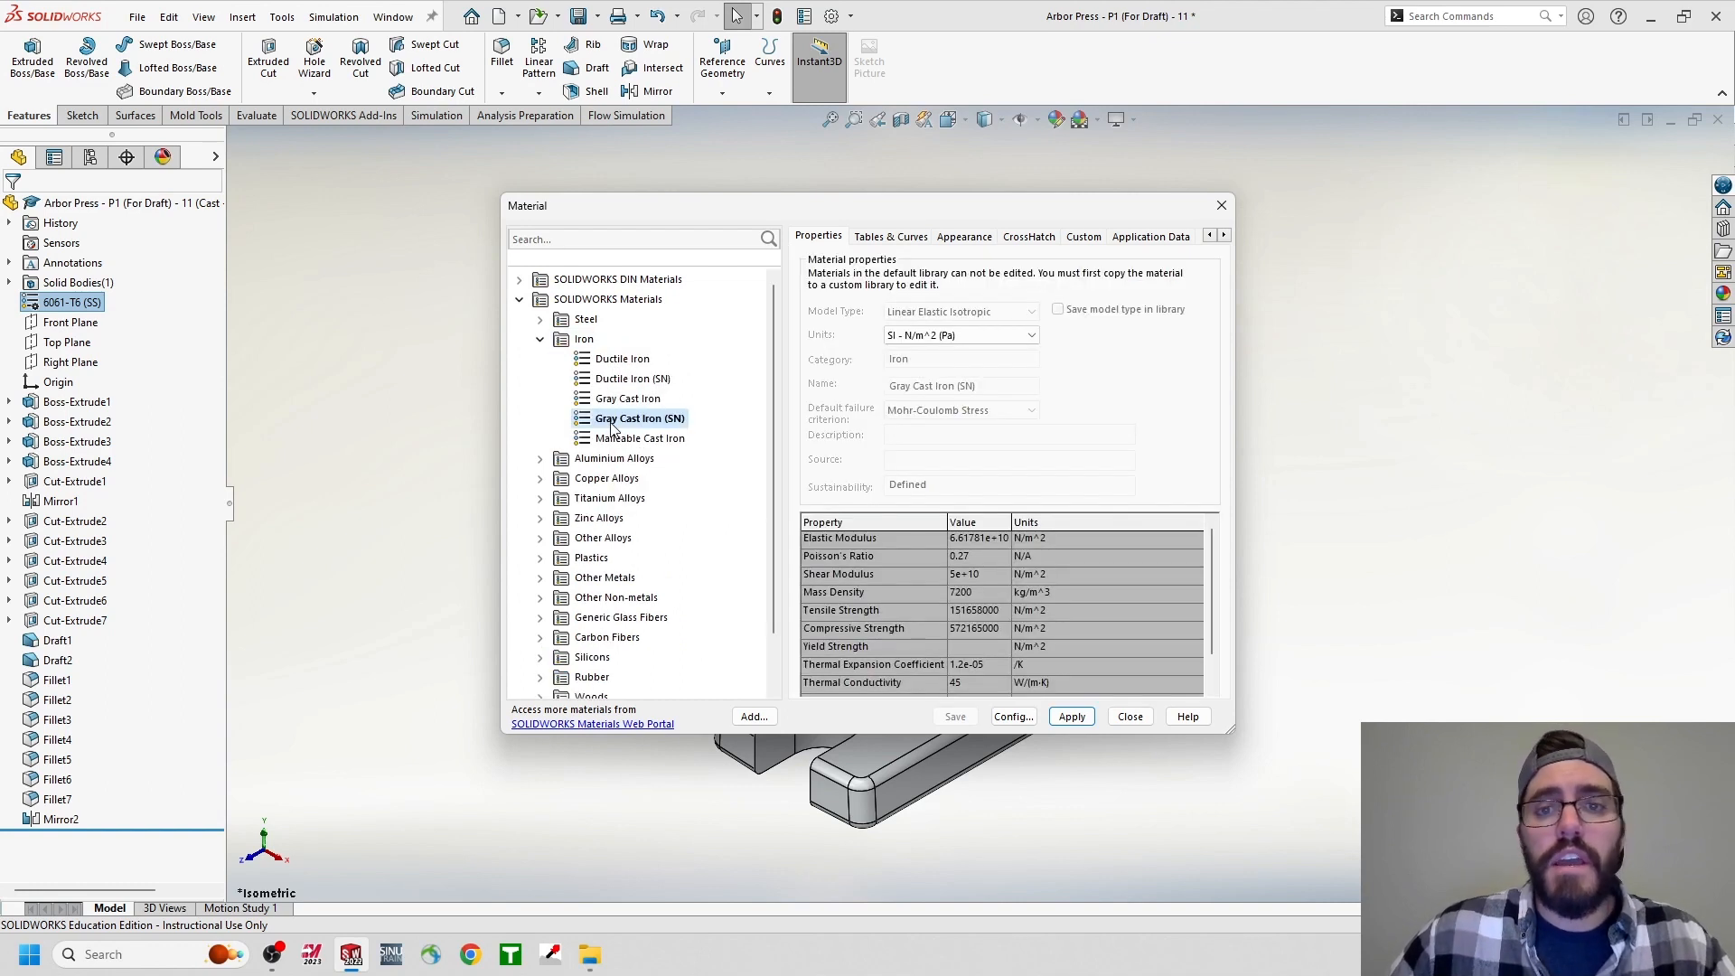
click(928, 340)
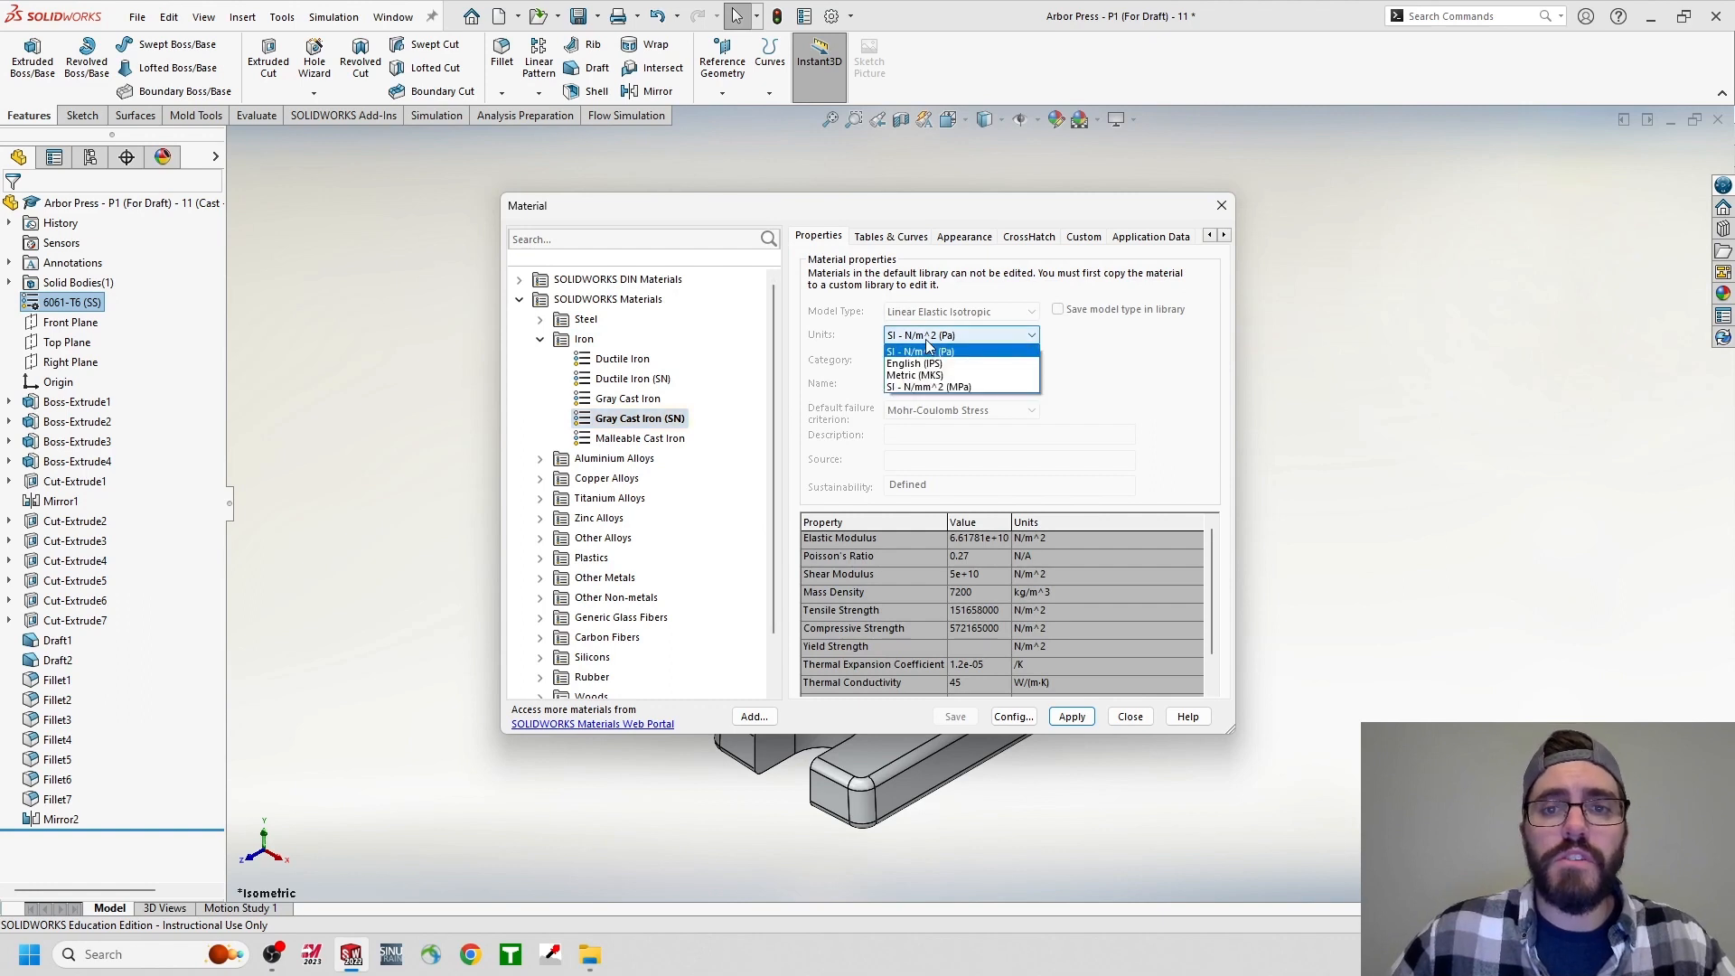
click(940, 388)
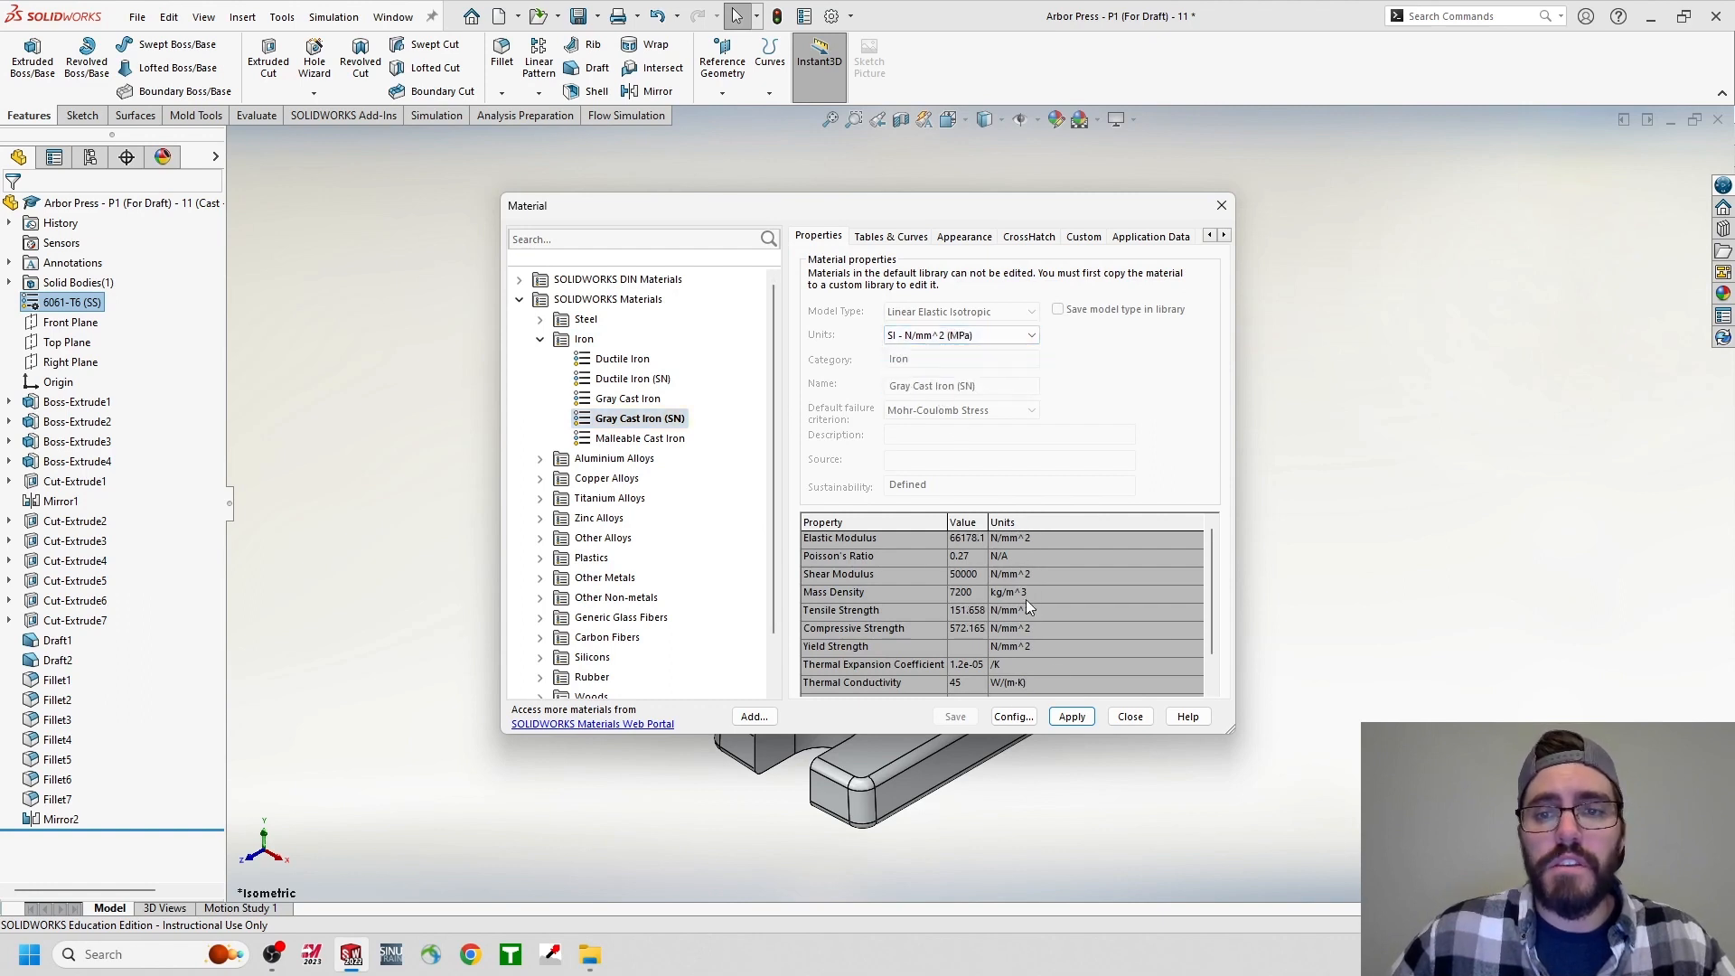
click(1070, 720)
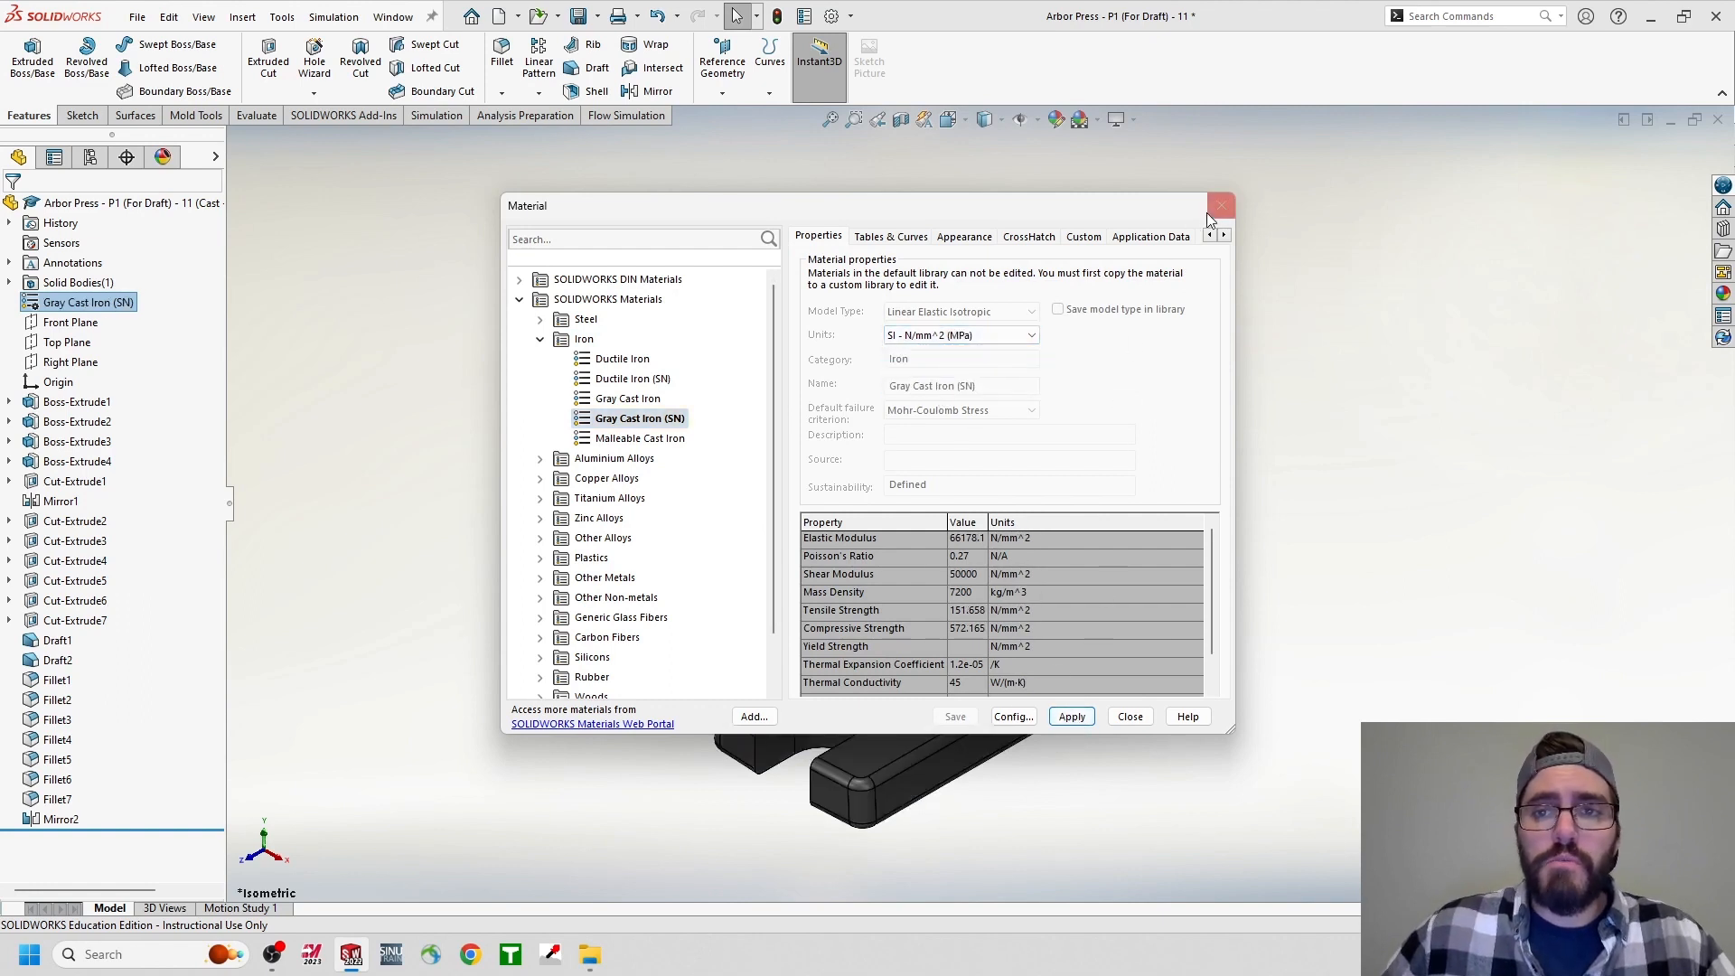
click(1210, 215)
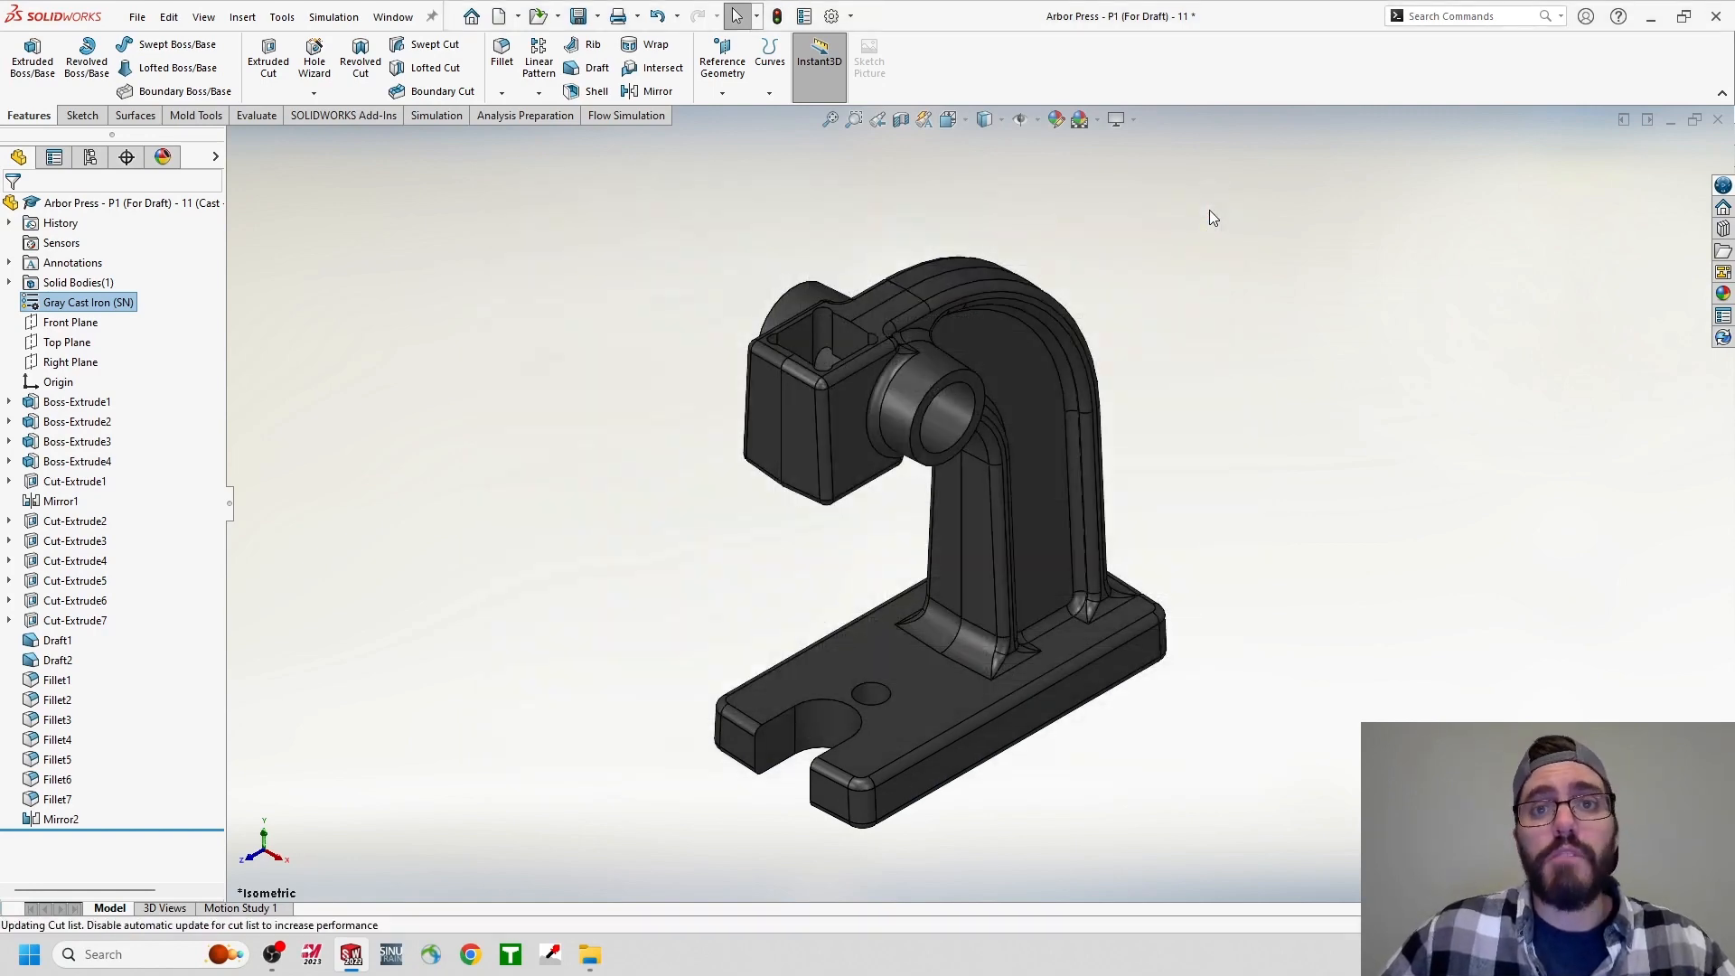
Activate the Milled - P1 configuration and unsuppress its Cut-Extrude7 and Mirror2 features.
click(91, 159)
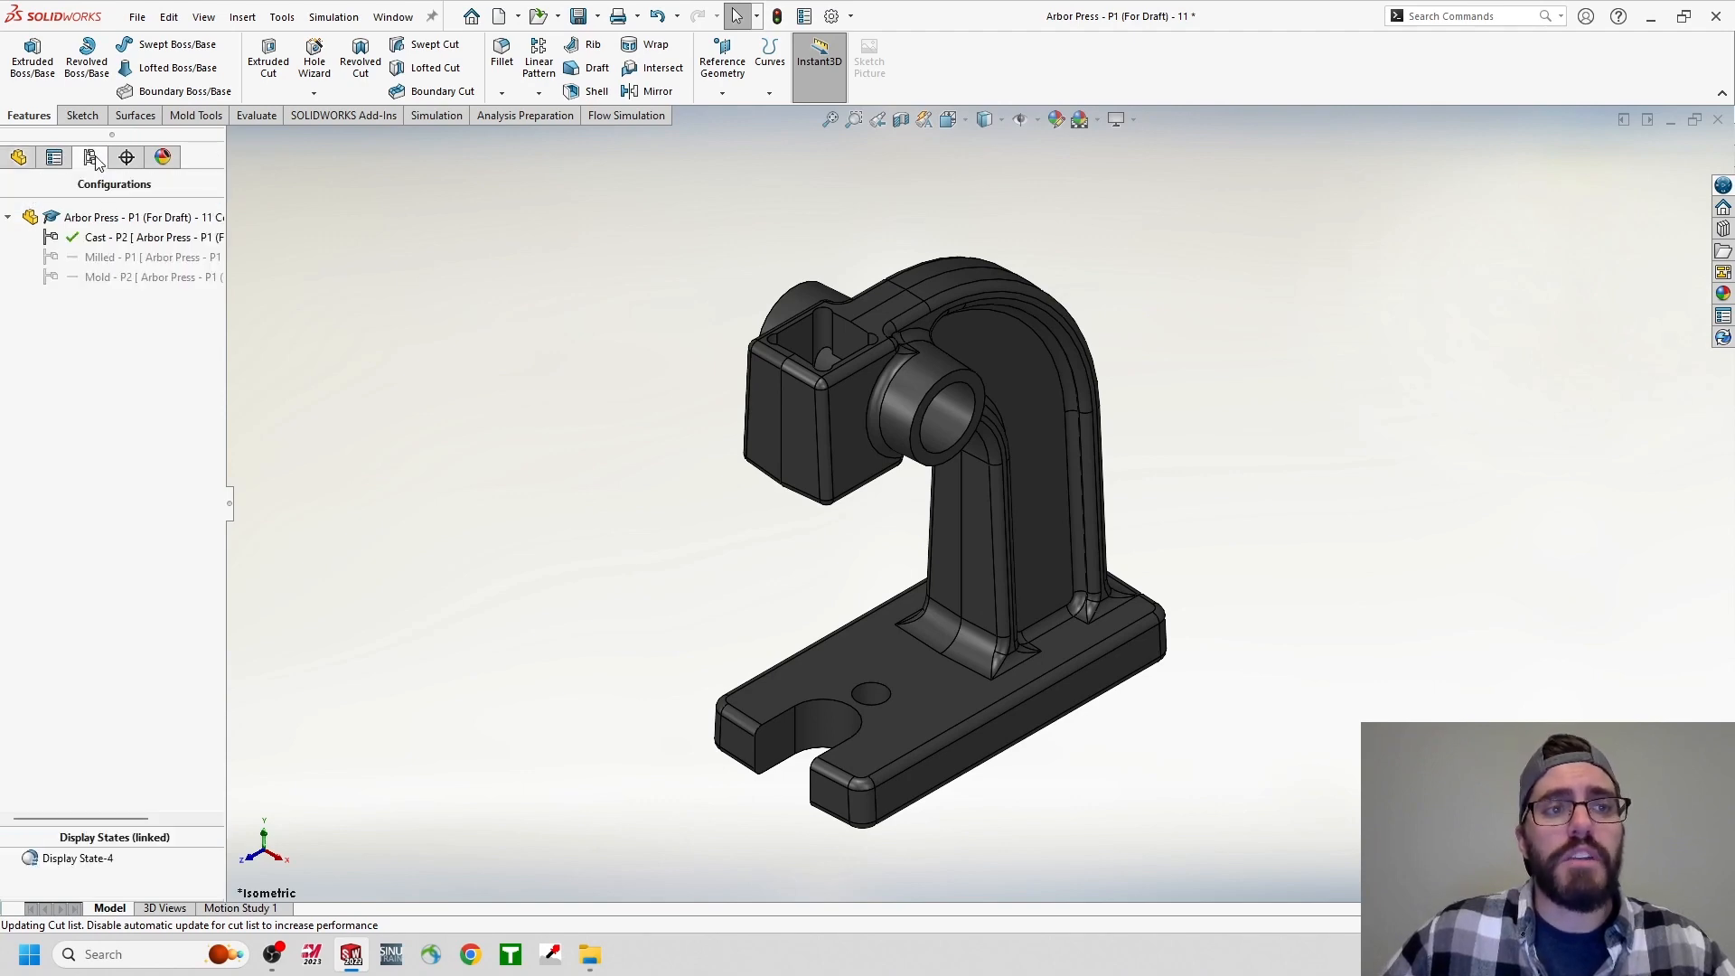
double_click(86, 262)
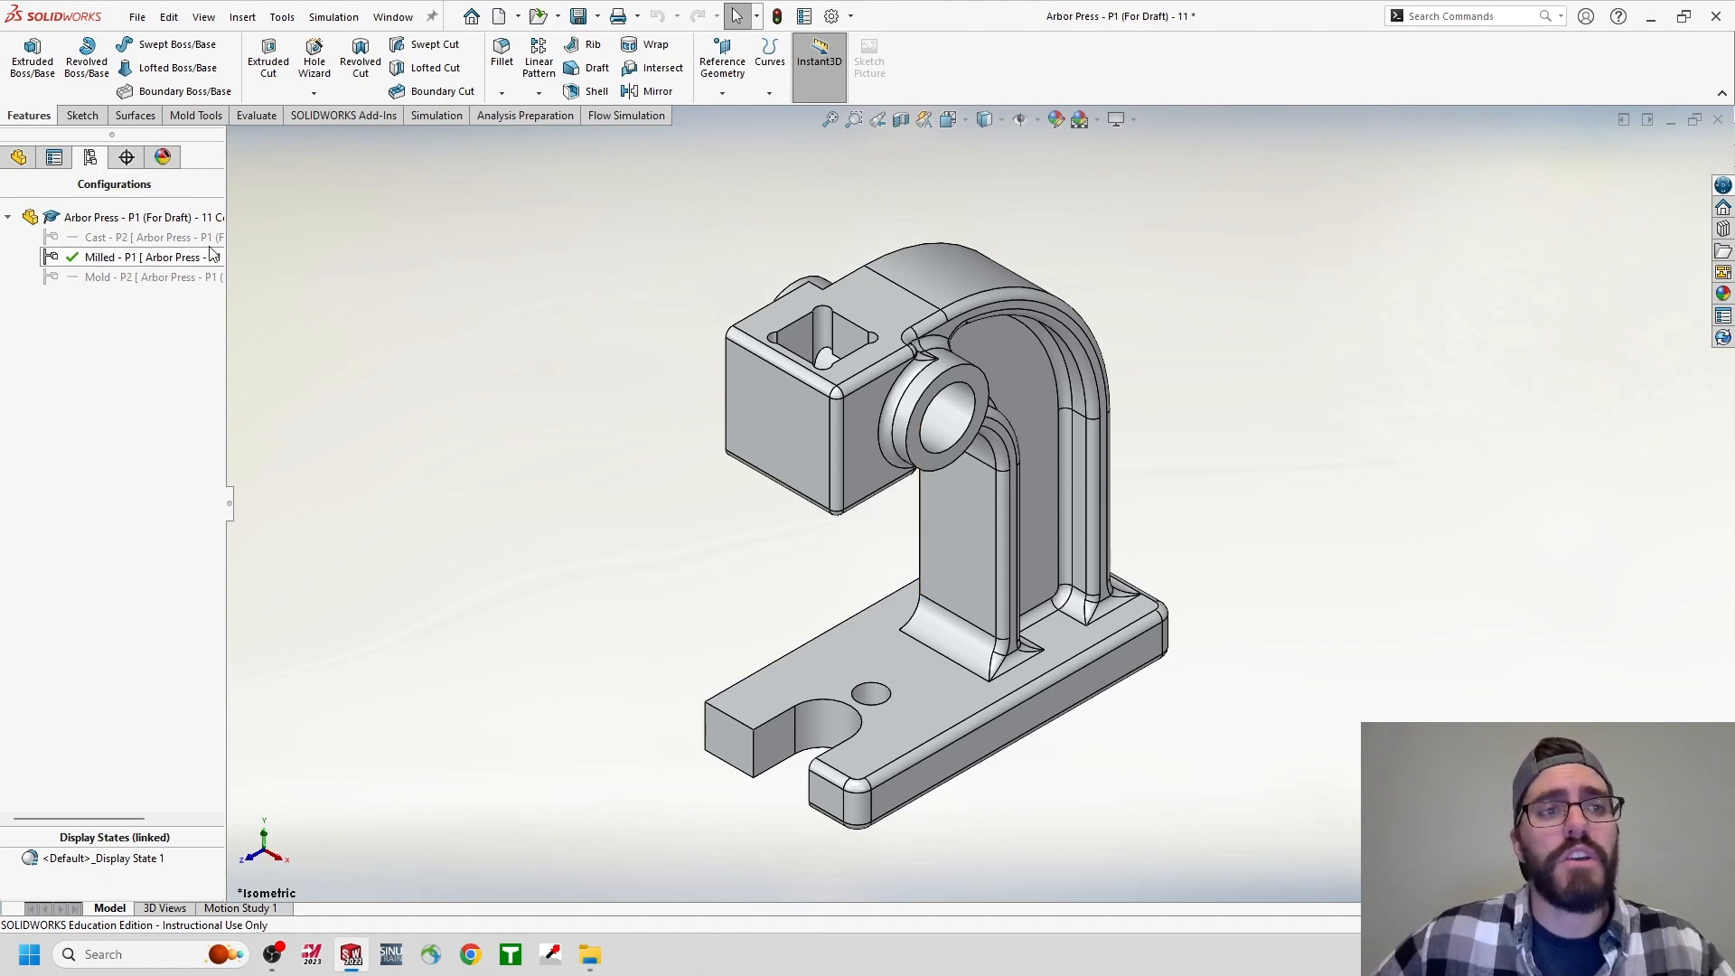
click(19, 161)
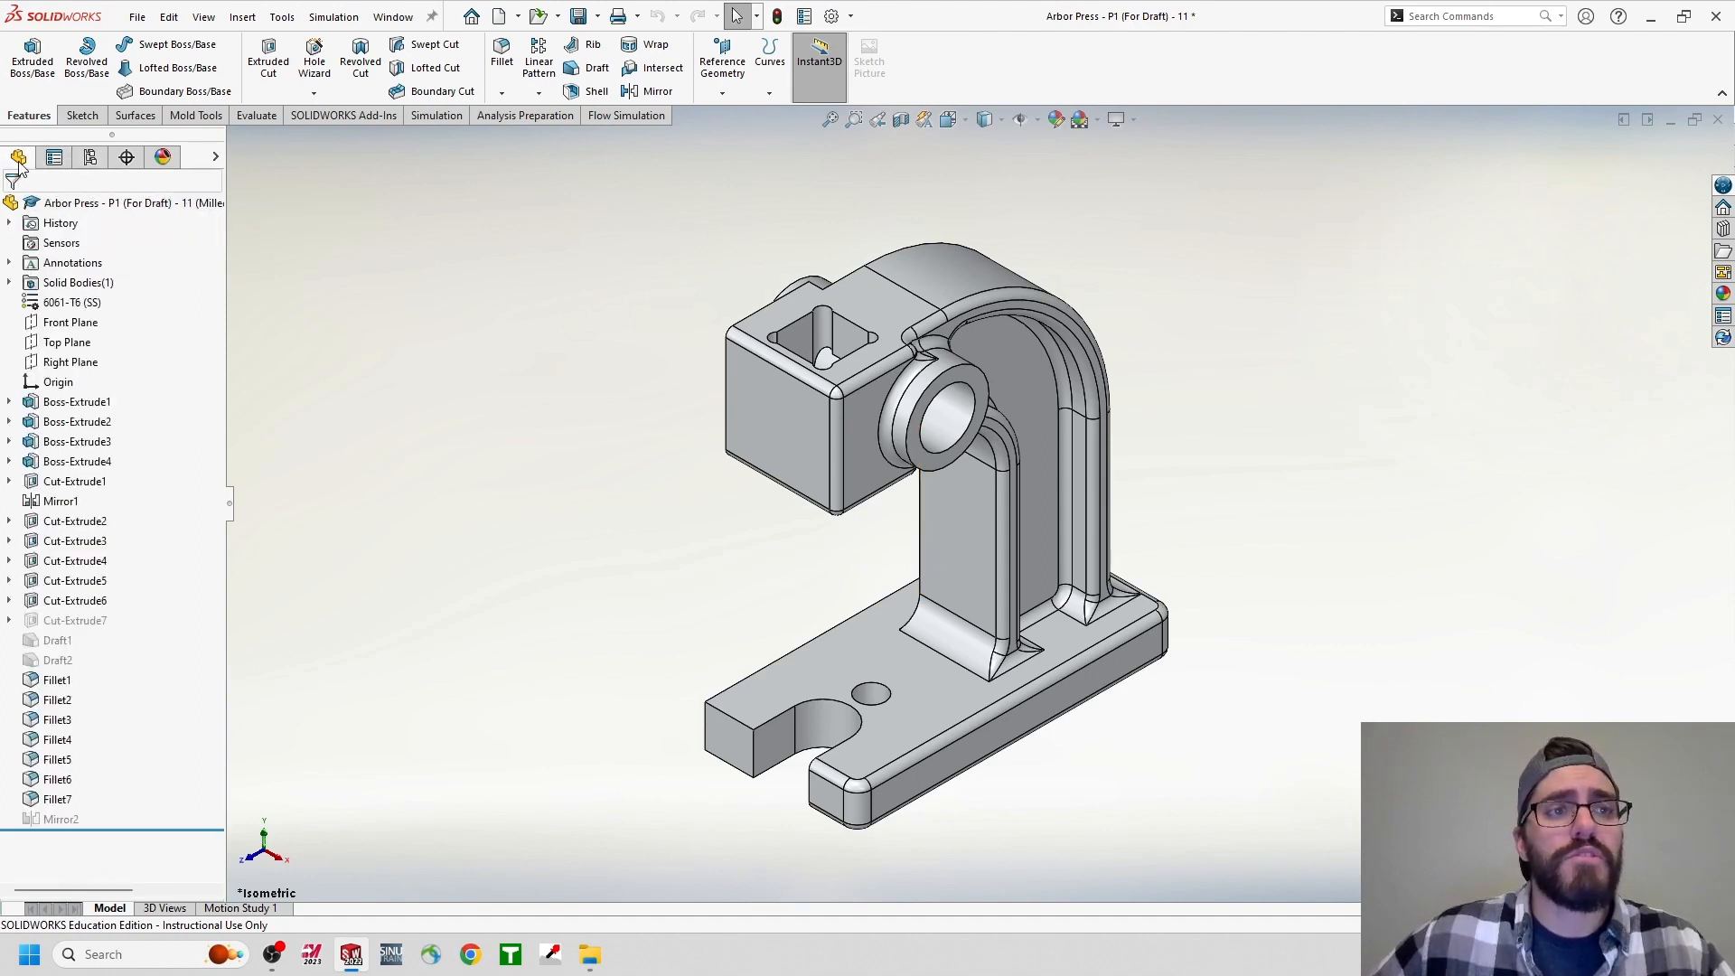
click(98, 623)
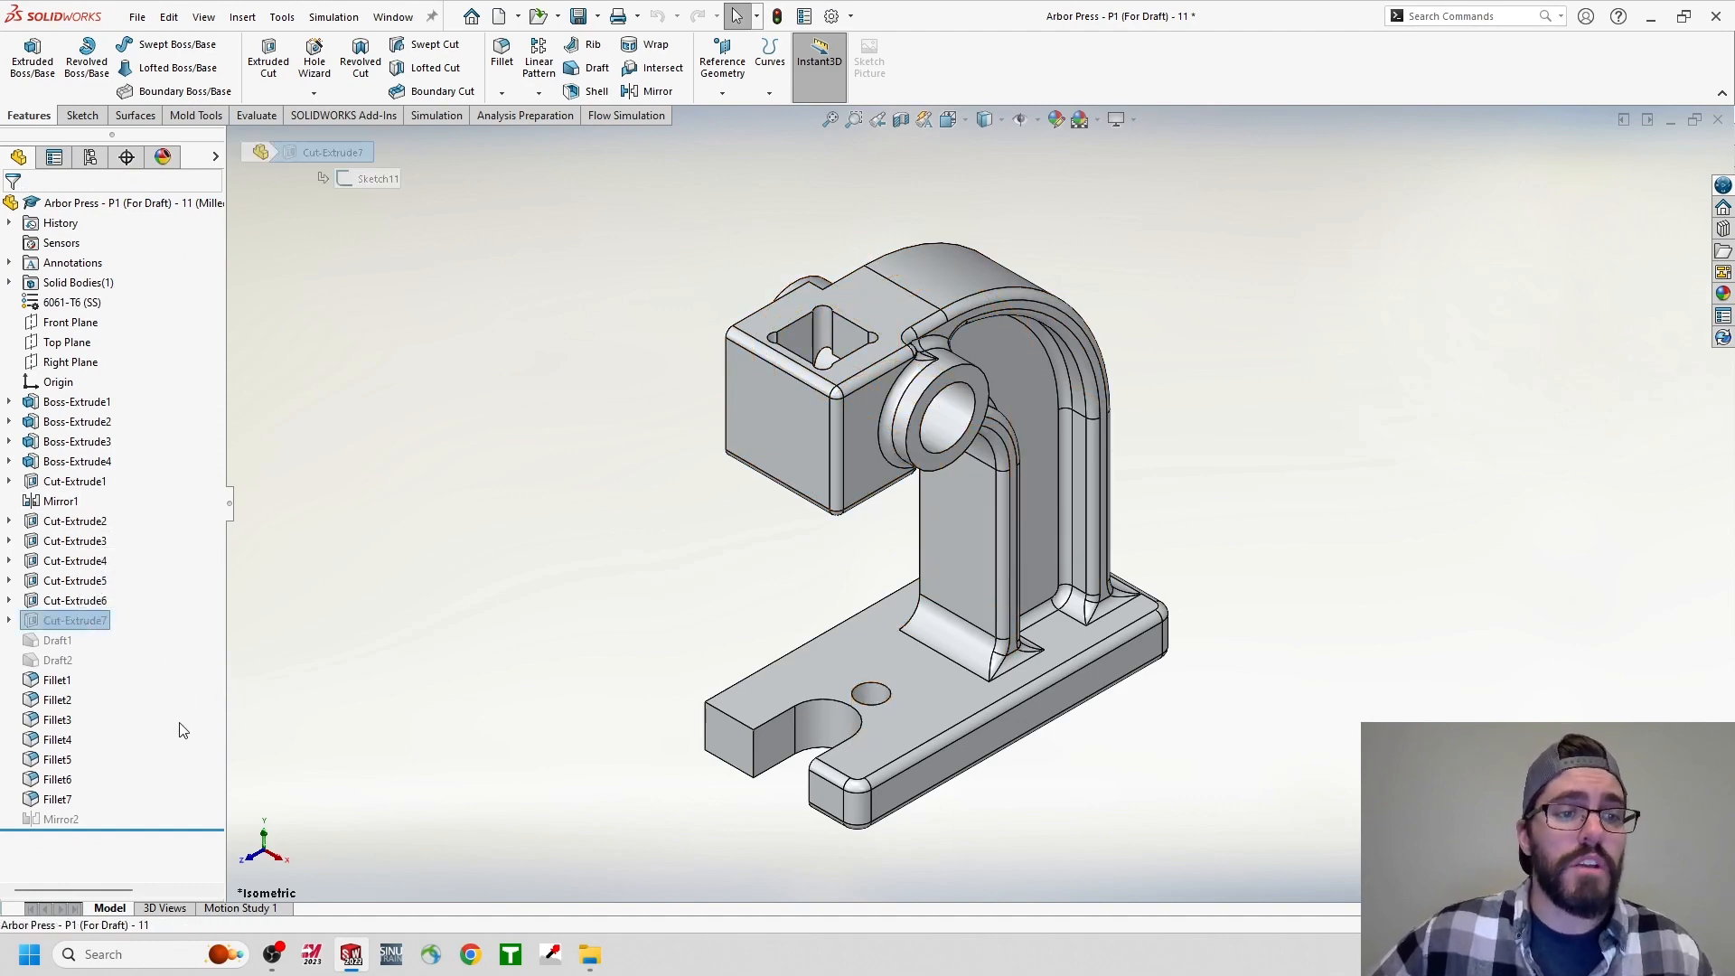
ctrl+click(59, 819)
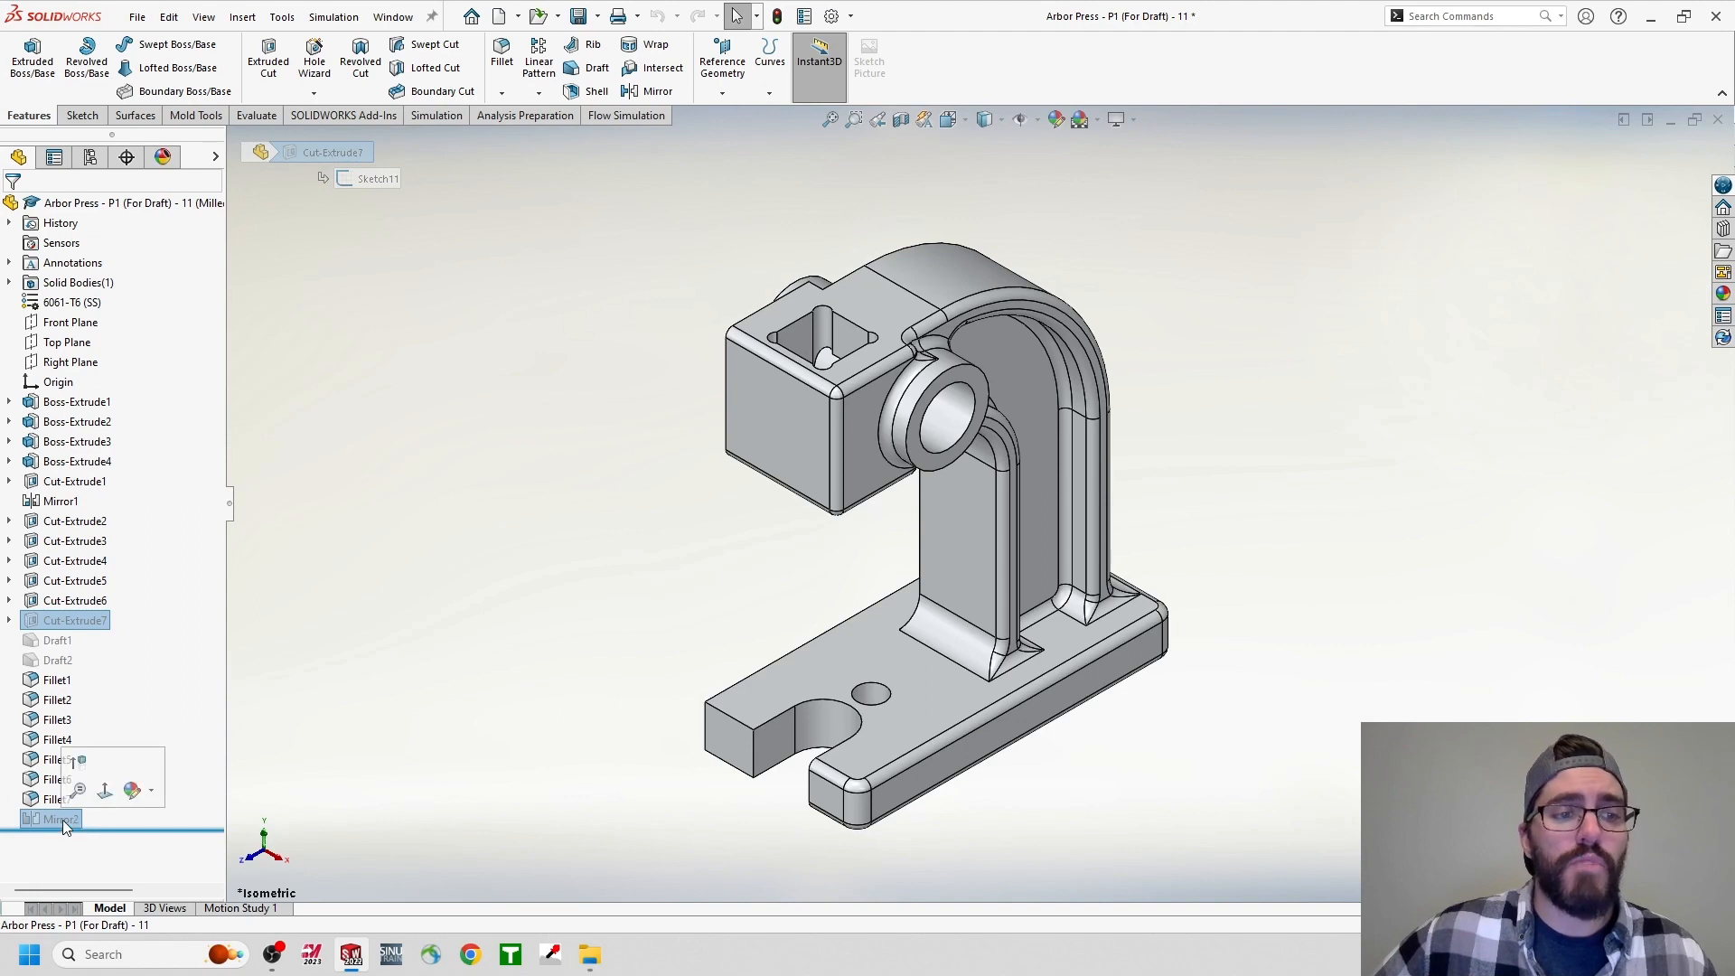
right_click(62, 821)
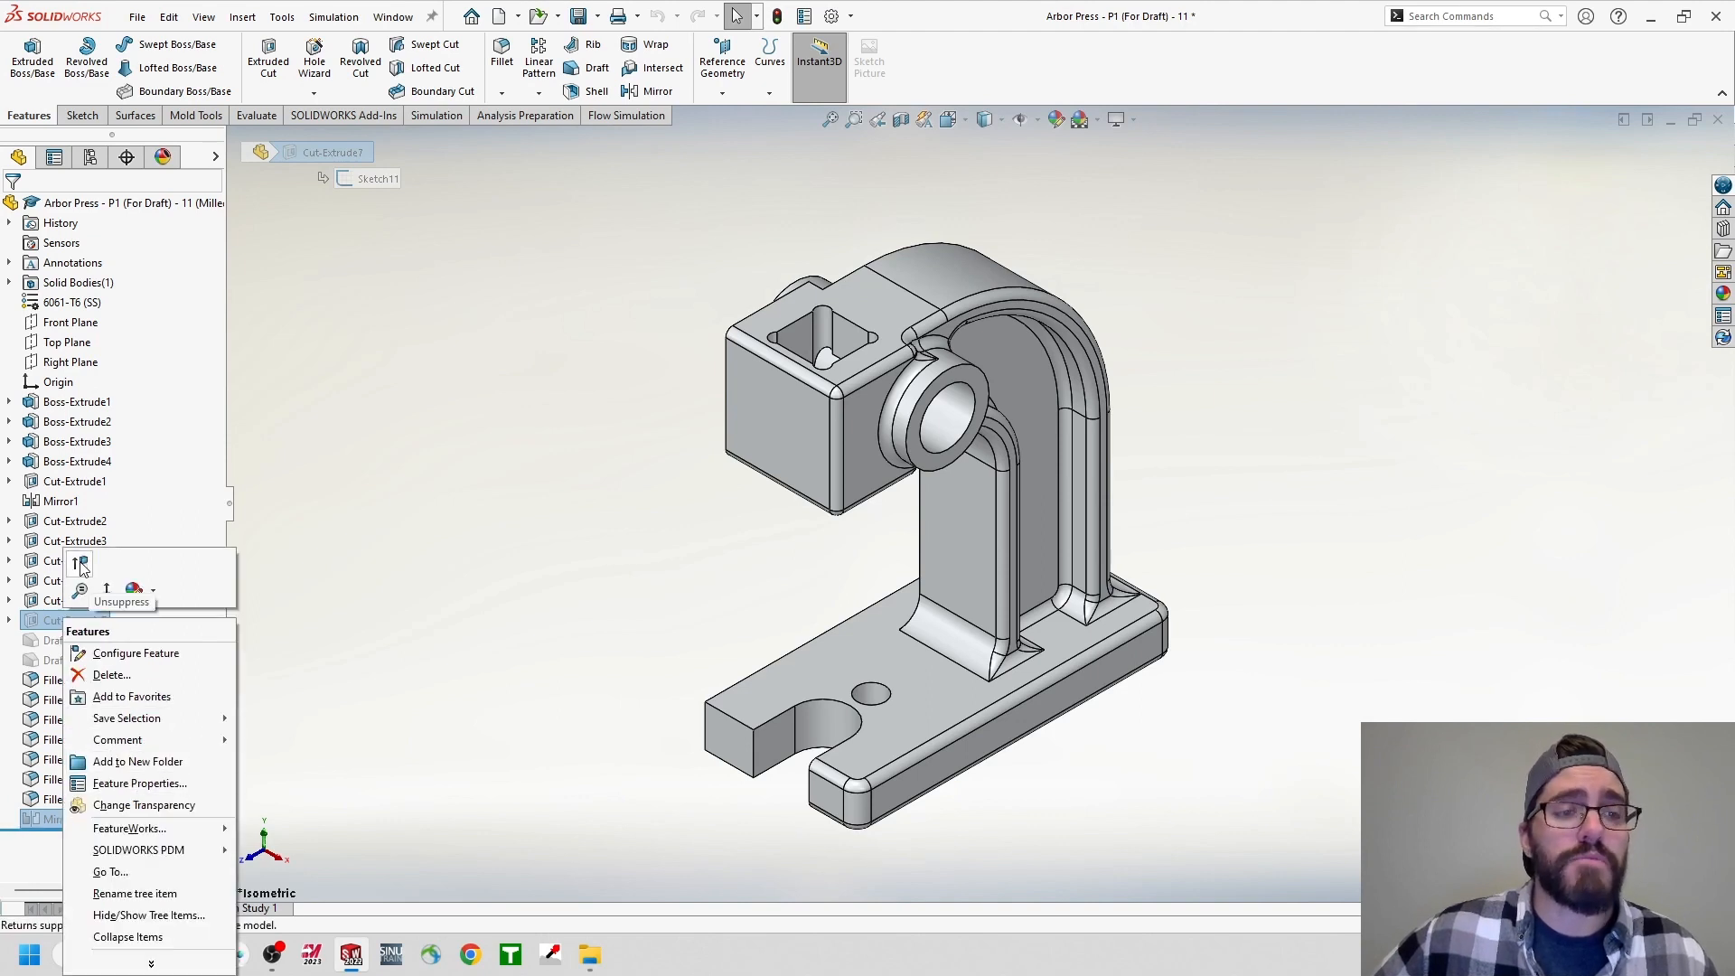
click(81, 563)
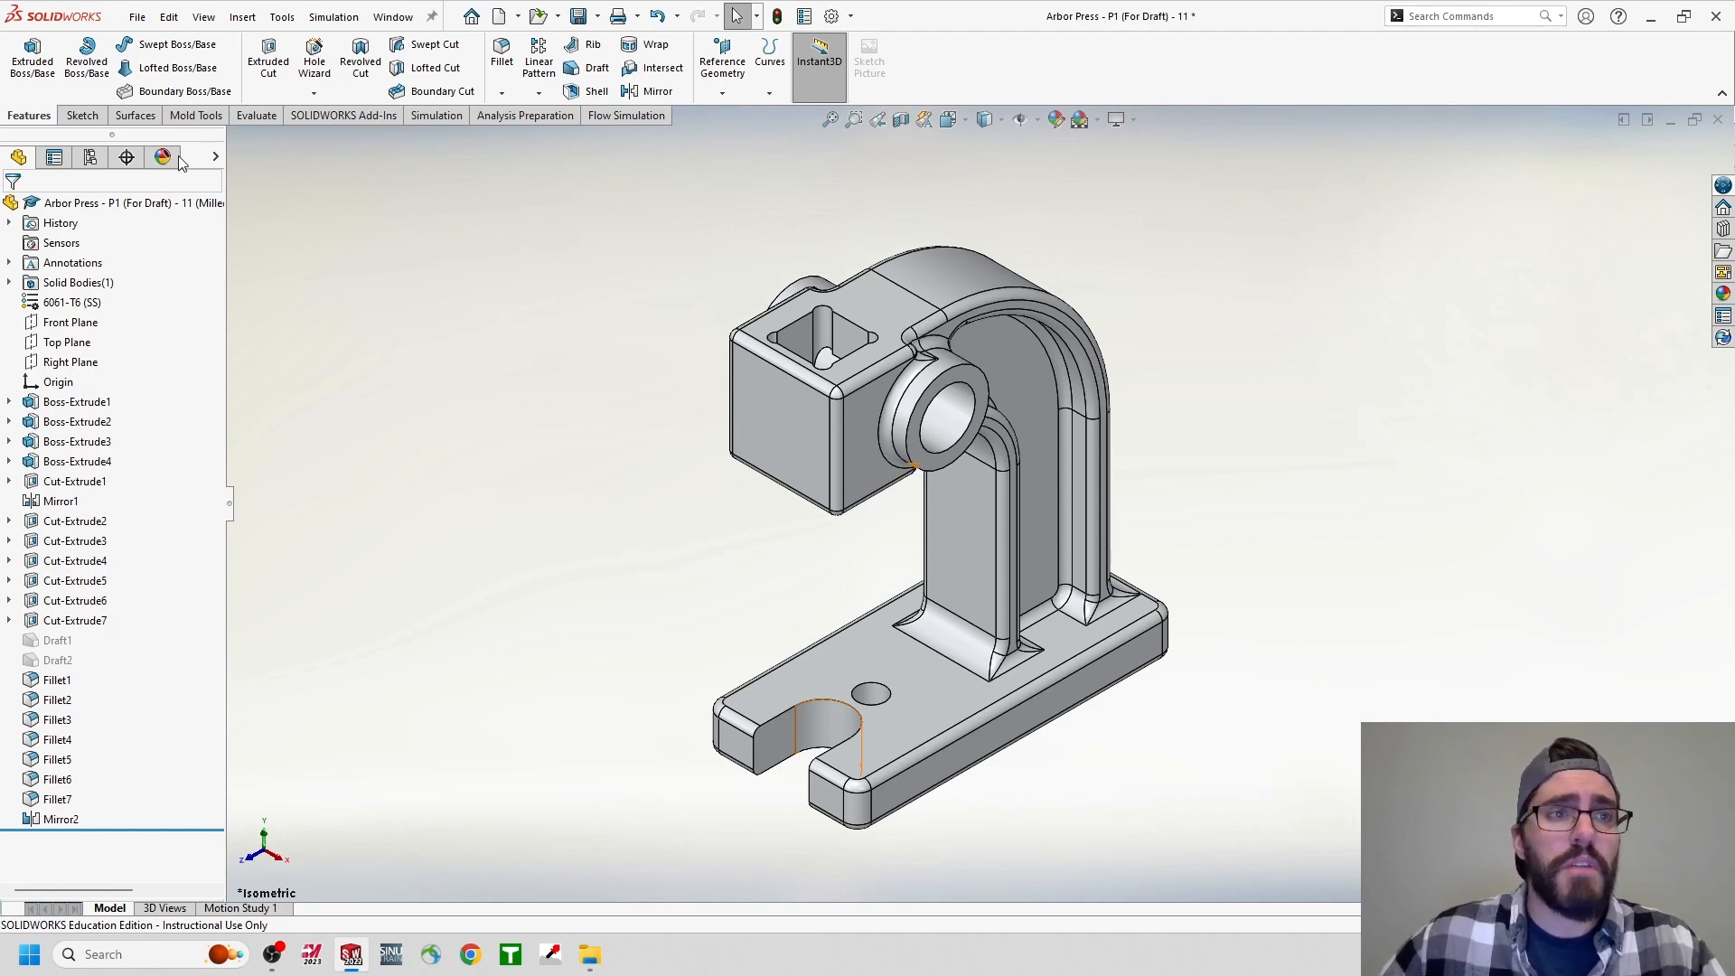
Switch between the Milled - P1 and Cast - P2 configurations to compare their geometry, ending with Cast - P2 active.
click(93, 159)
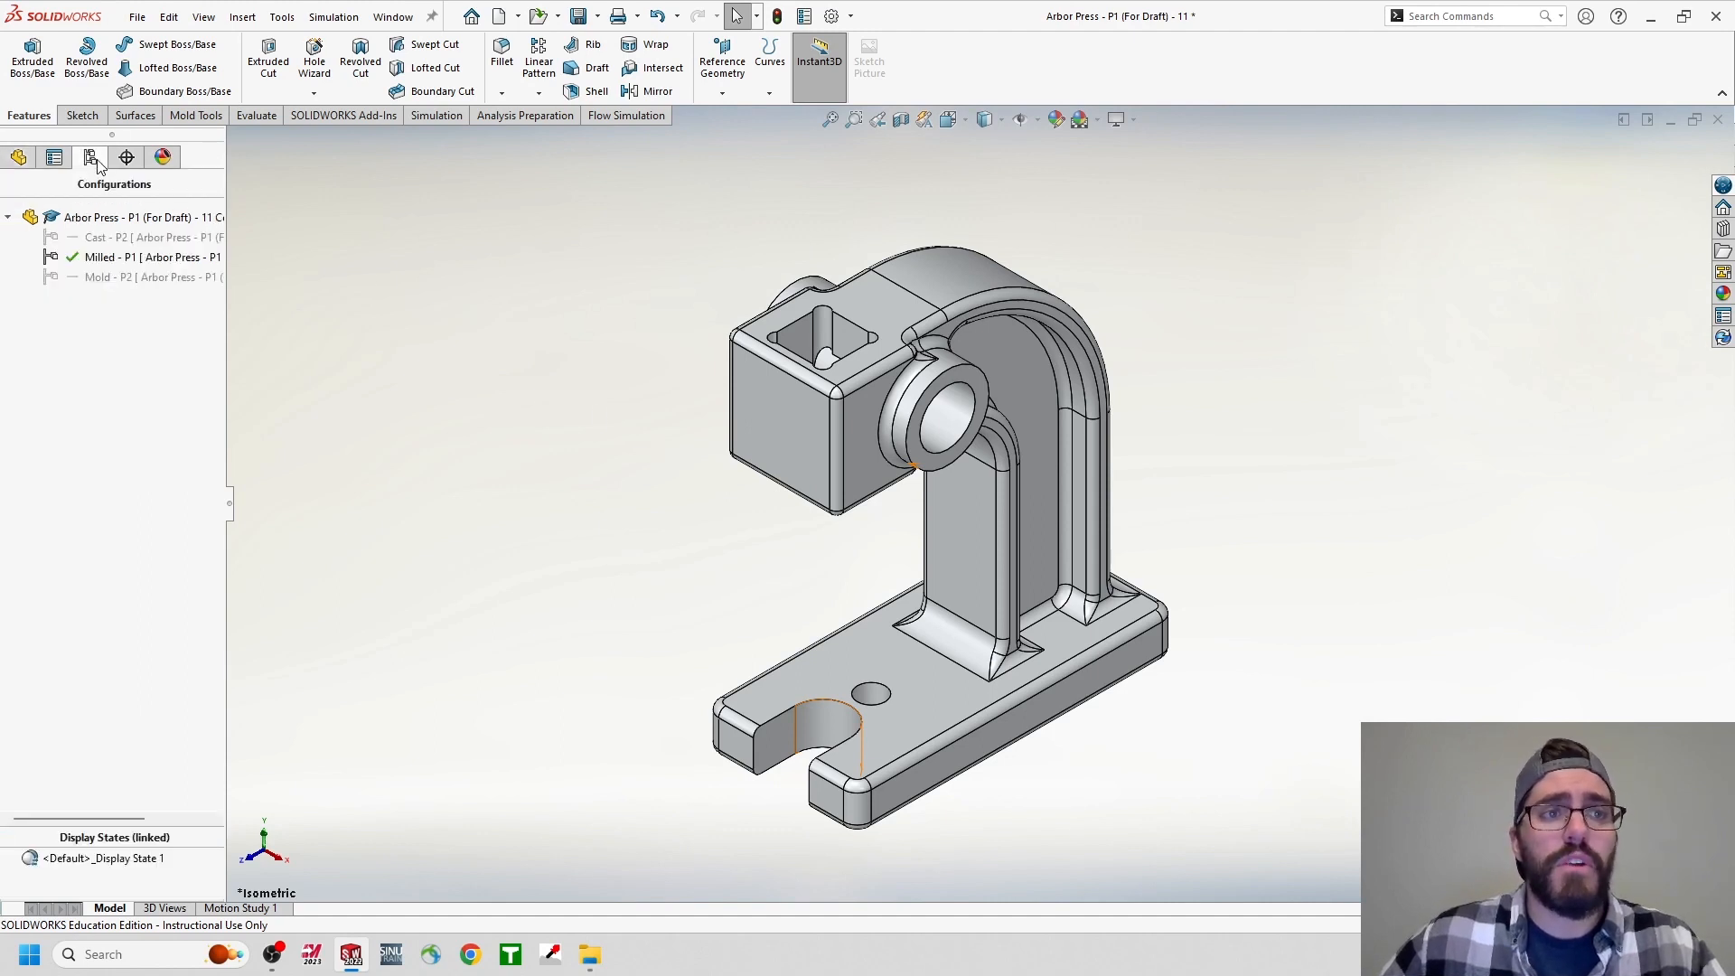
double_click(128, 257)
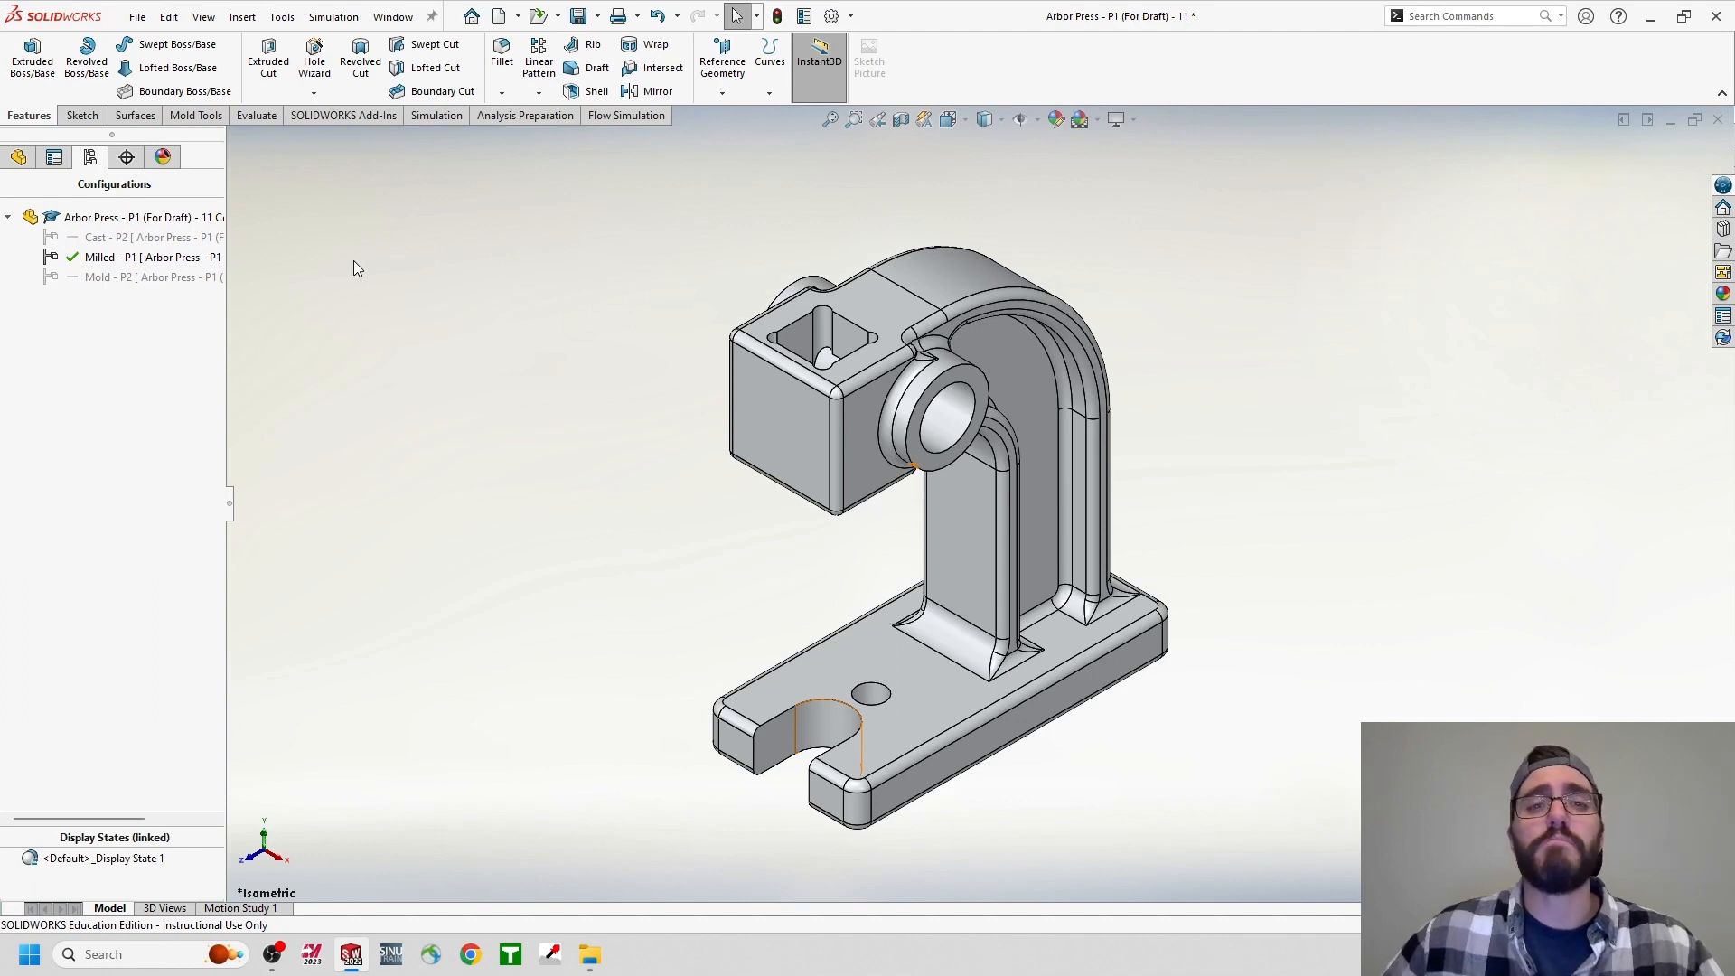
double_click(138, 237)
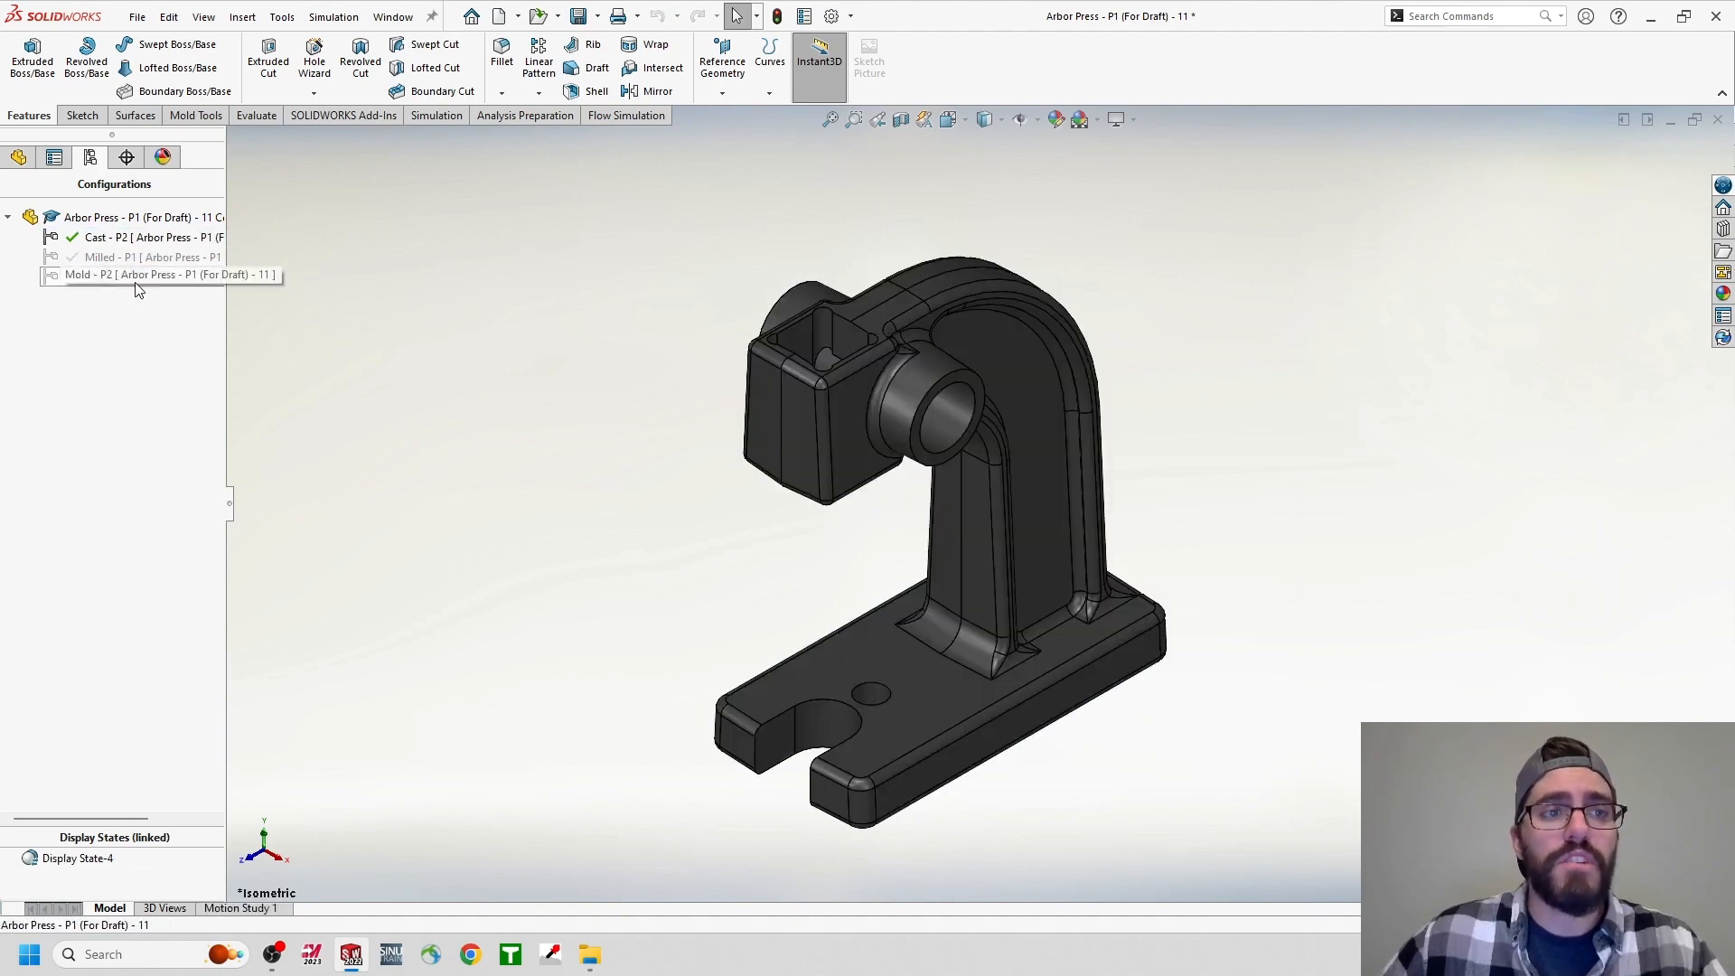
double_click(133, 258)
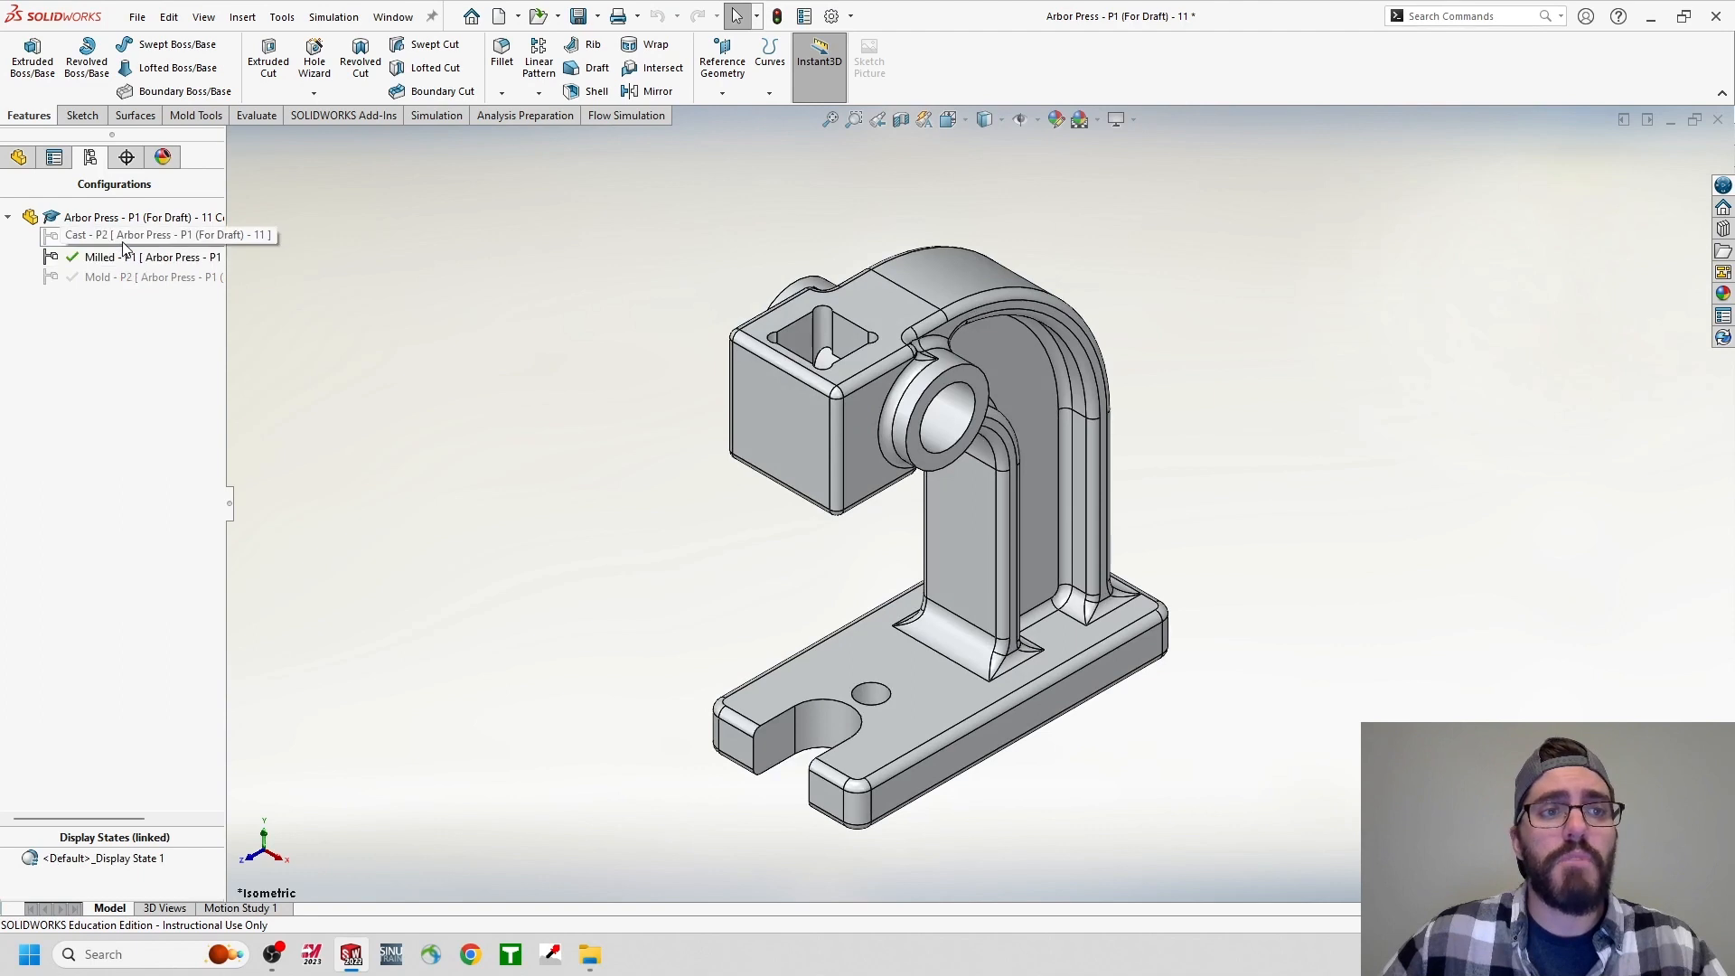
double_click(131, 239)
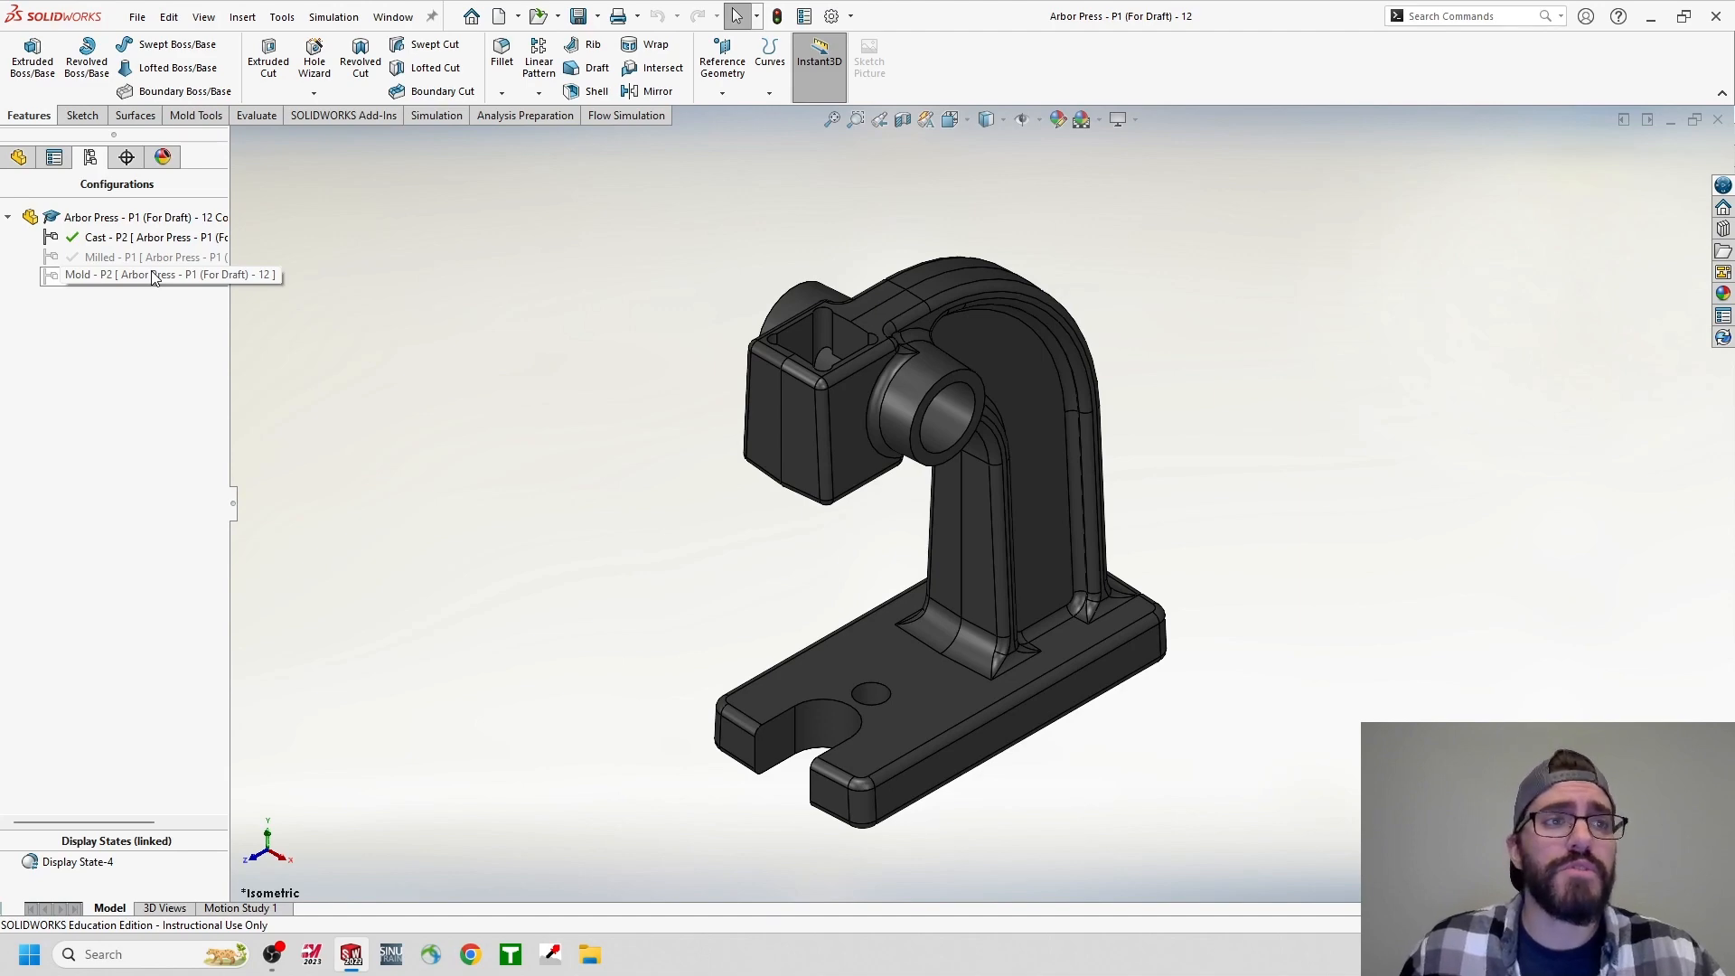
Open the Modify Configurations table for Cut-Extrude1, rebuild all configurations, and accept the table.
click(24, 159)
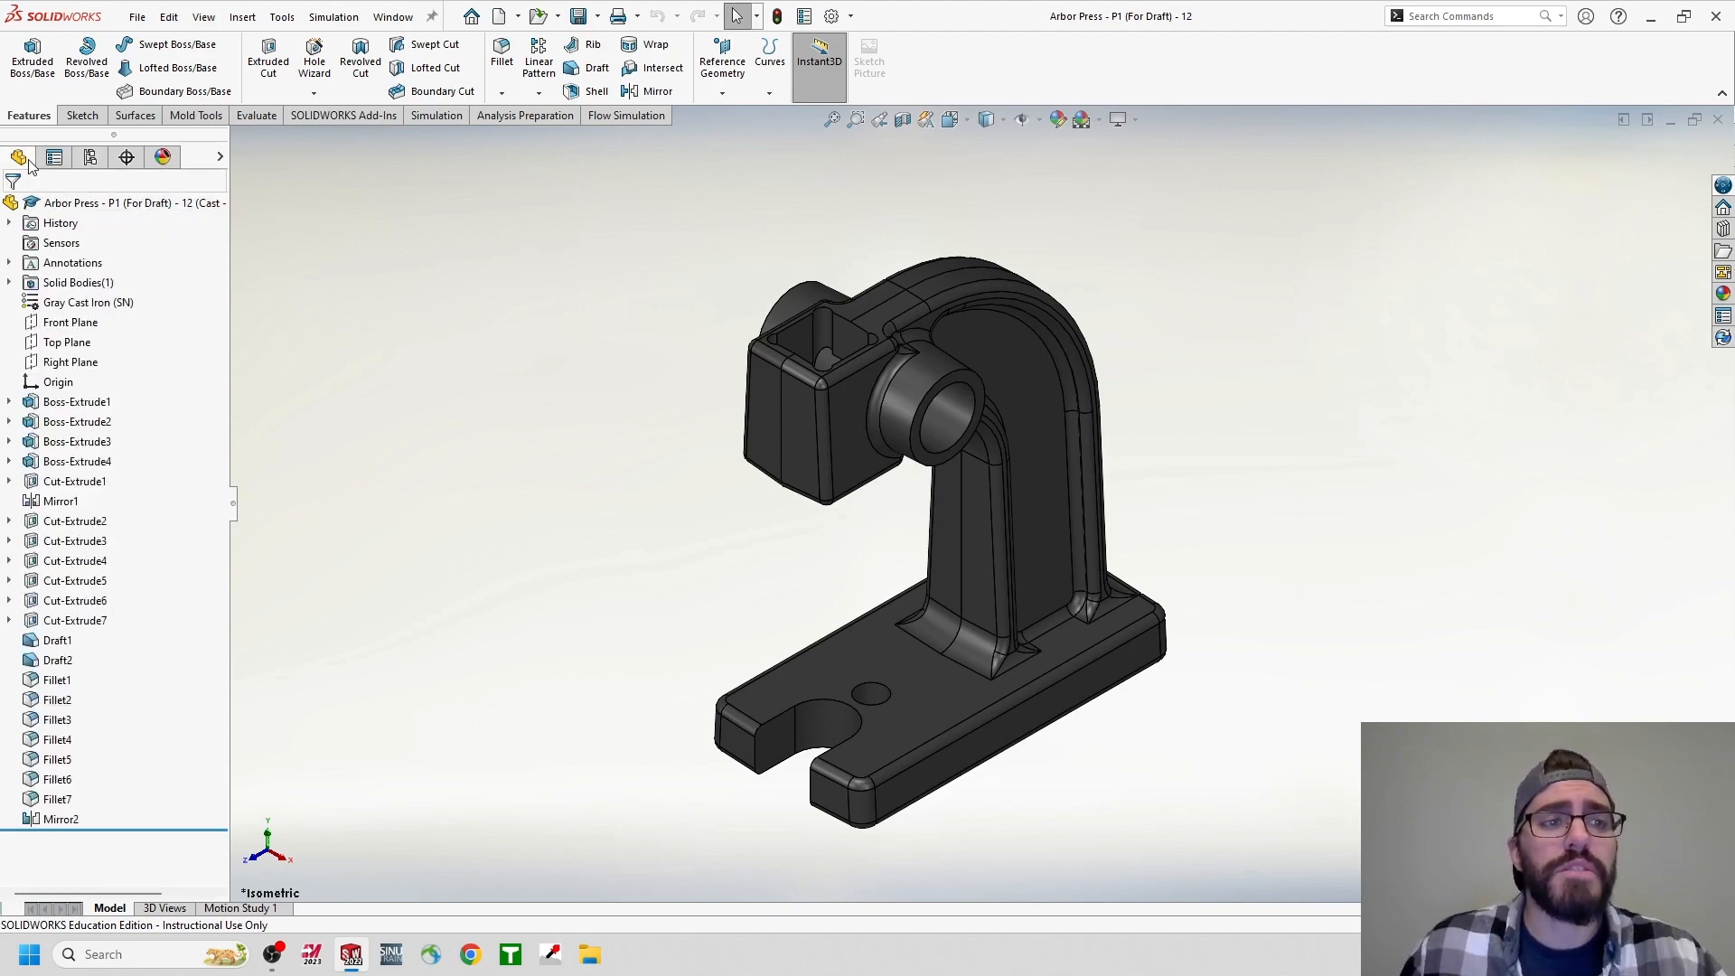
right_click(88, 492)
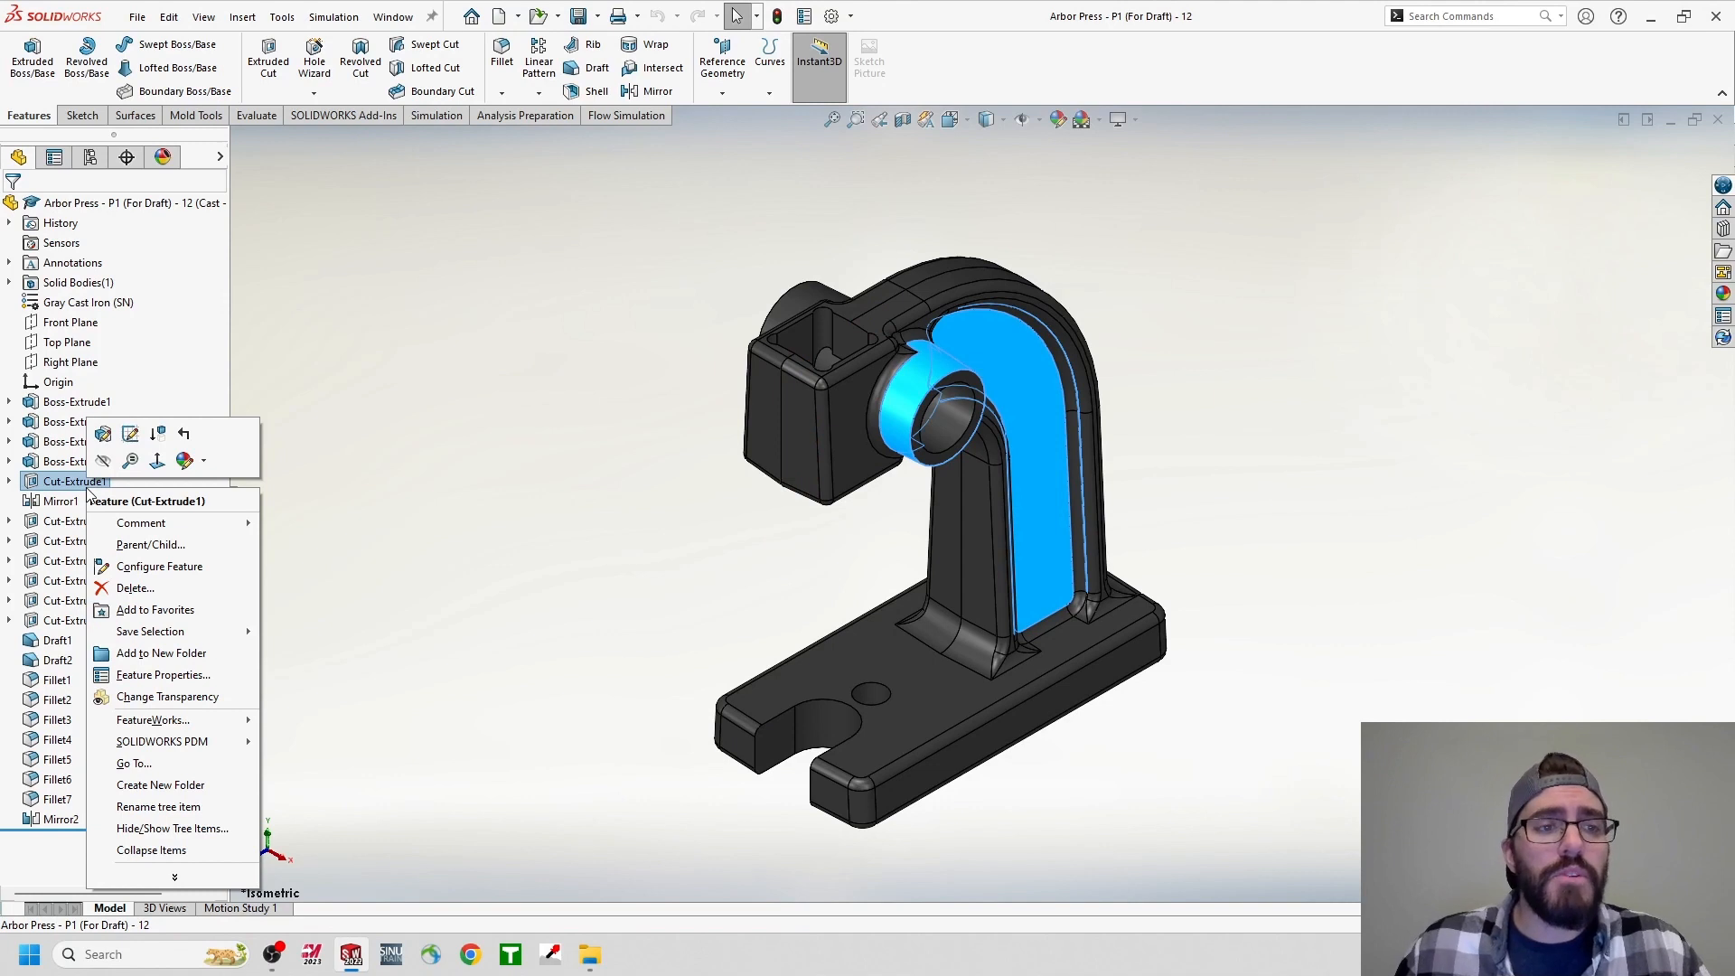
click(144, 569)
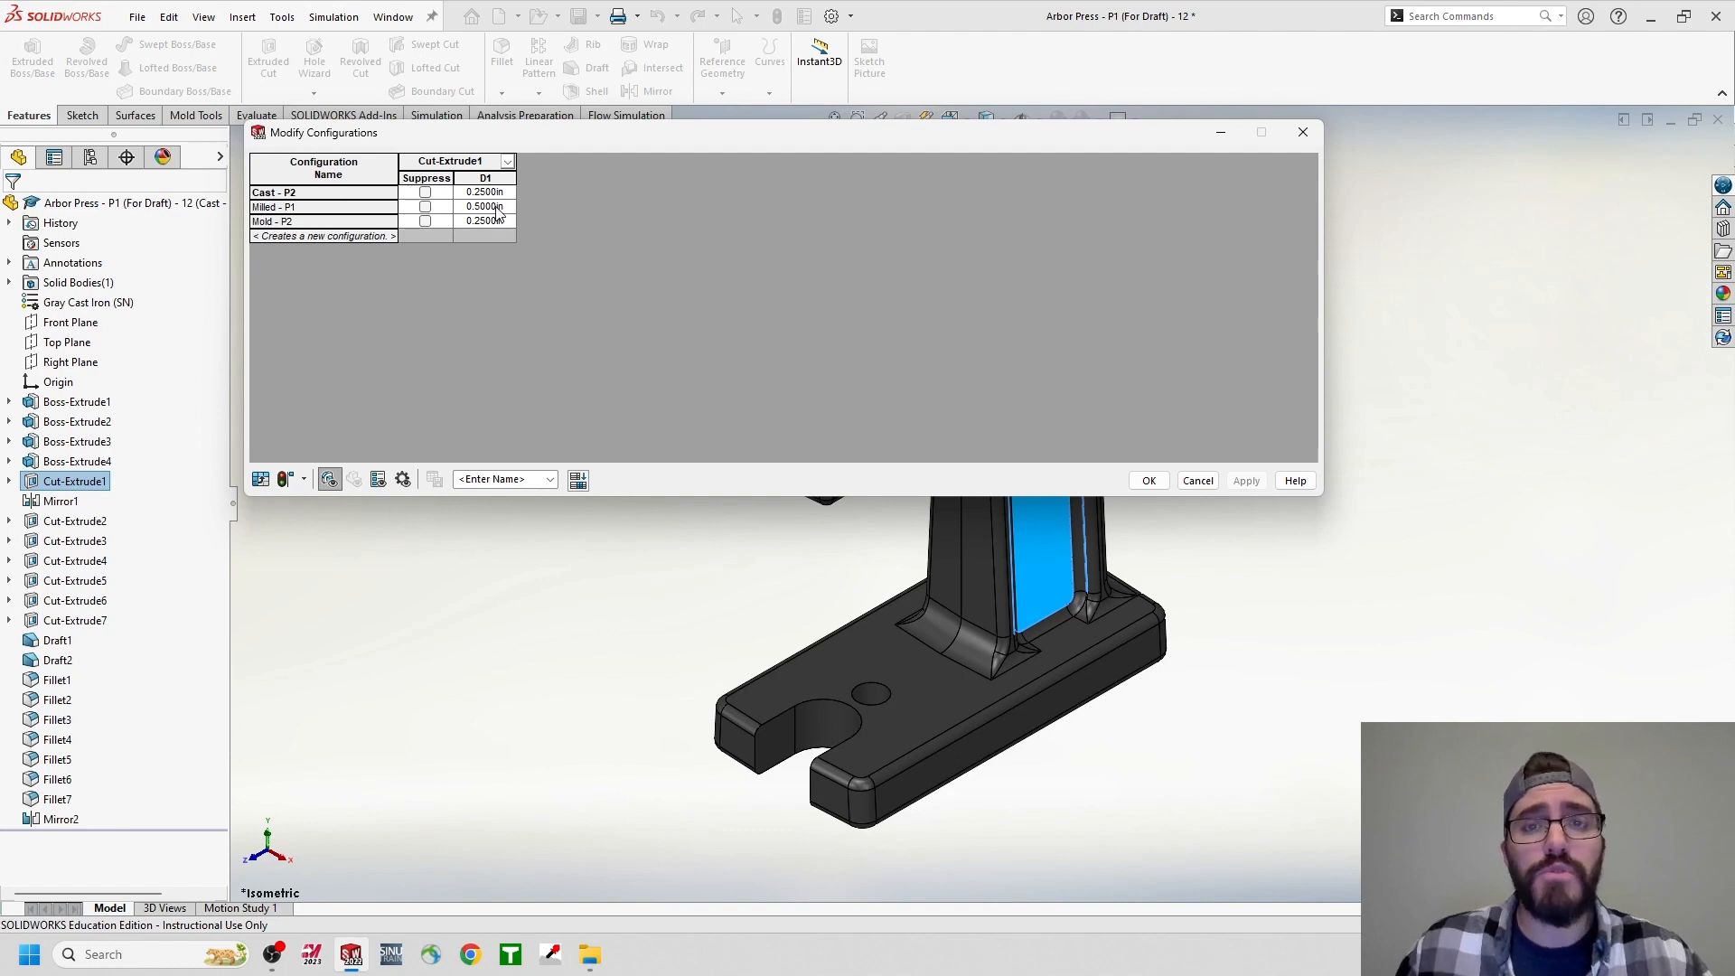
click(305, 479)
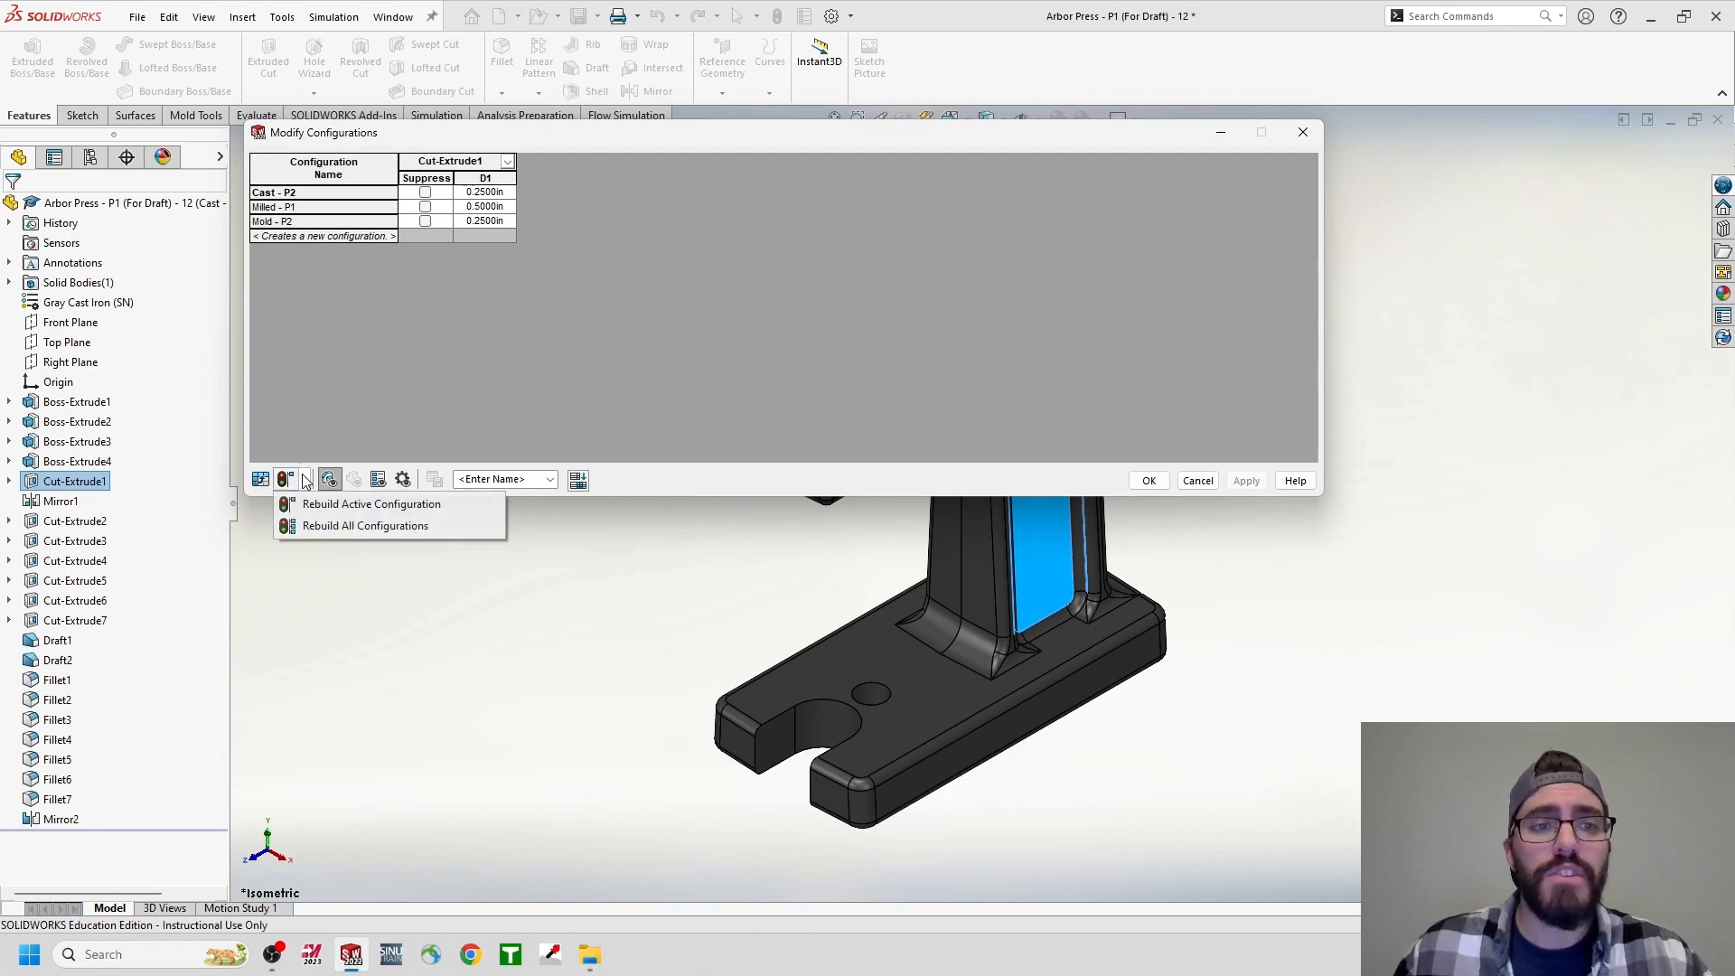
click(313, 527)
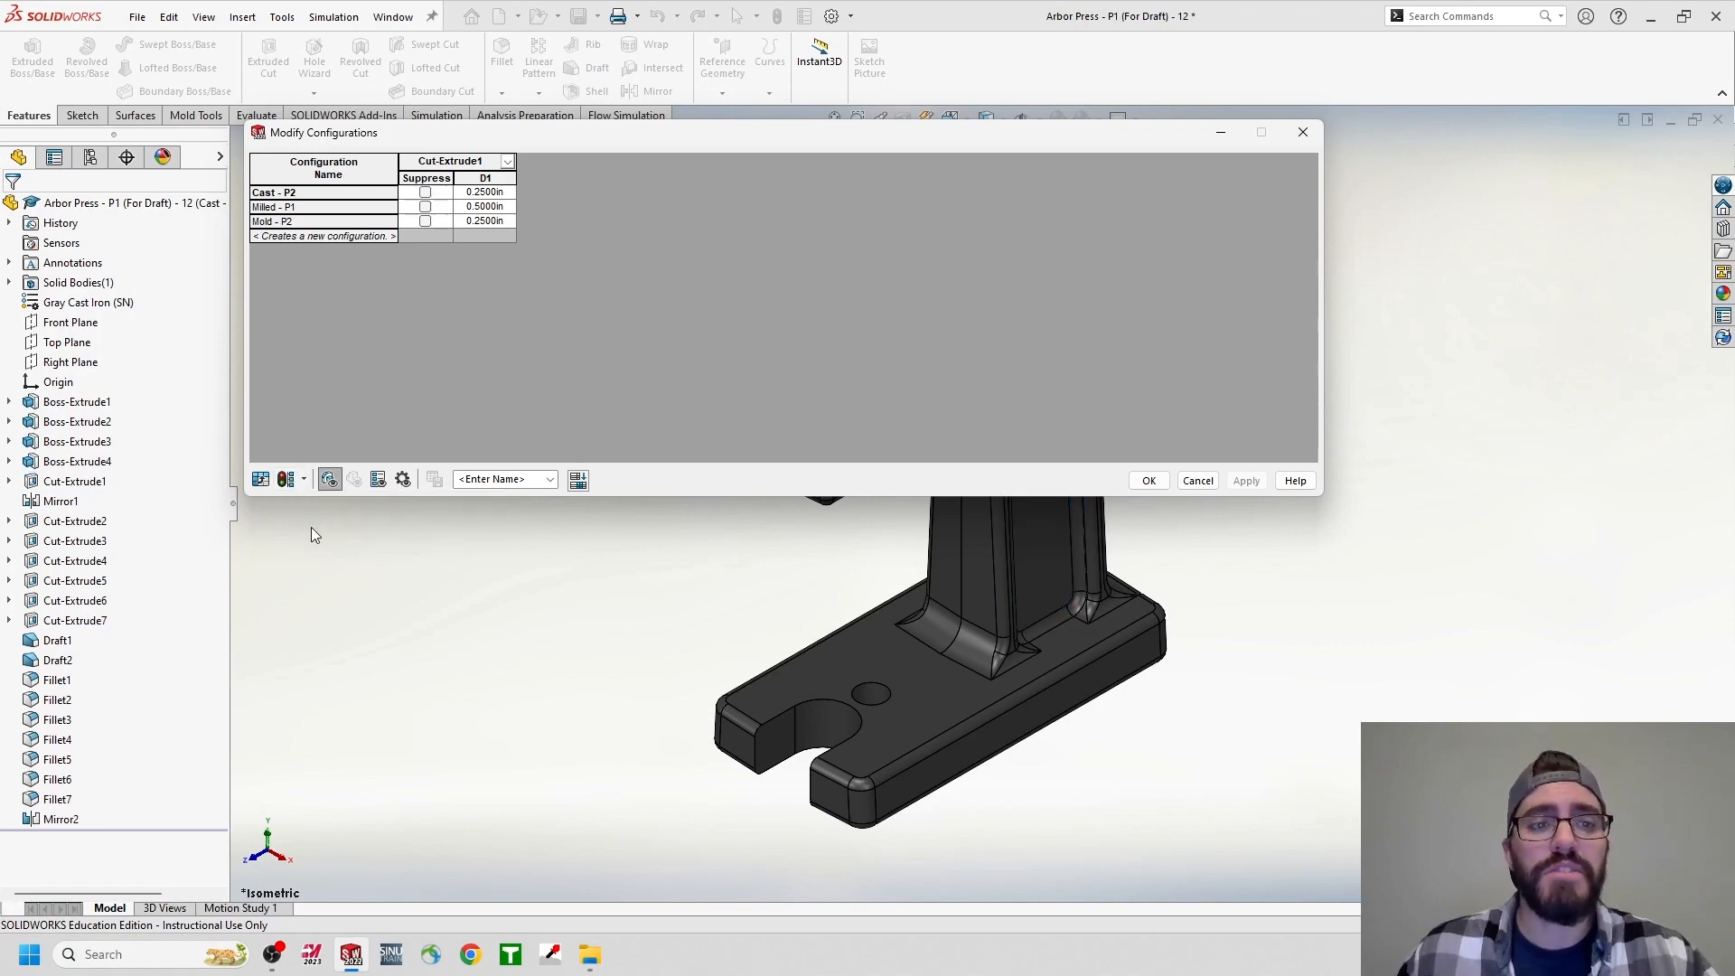
click(1148, 480)
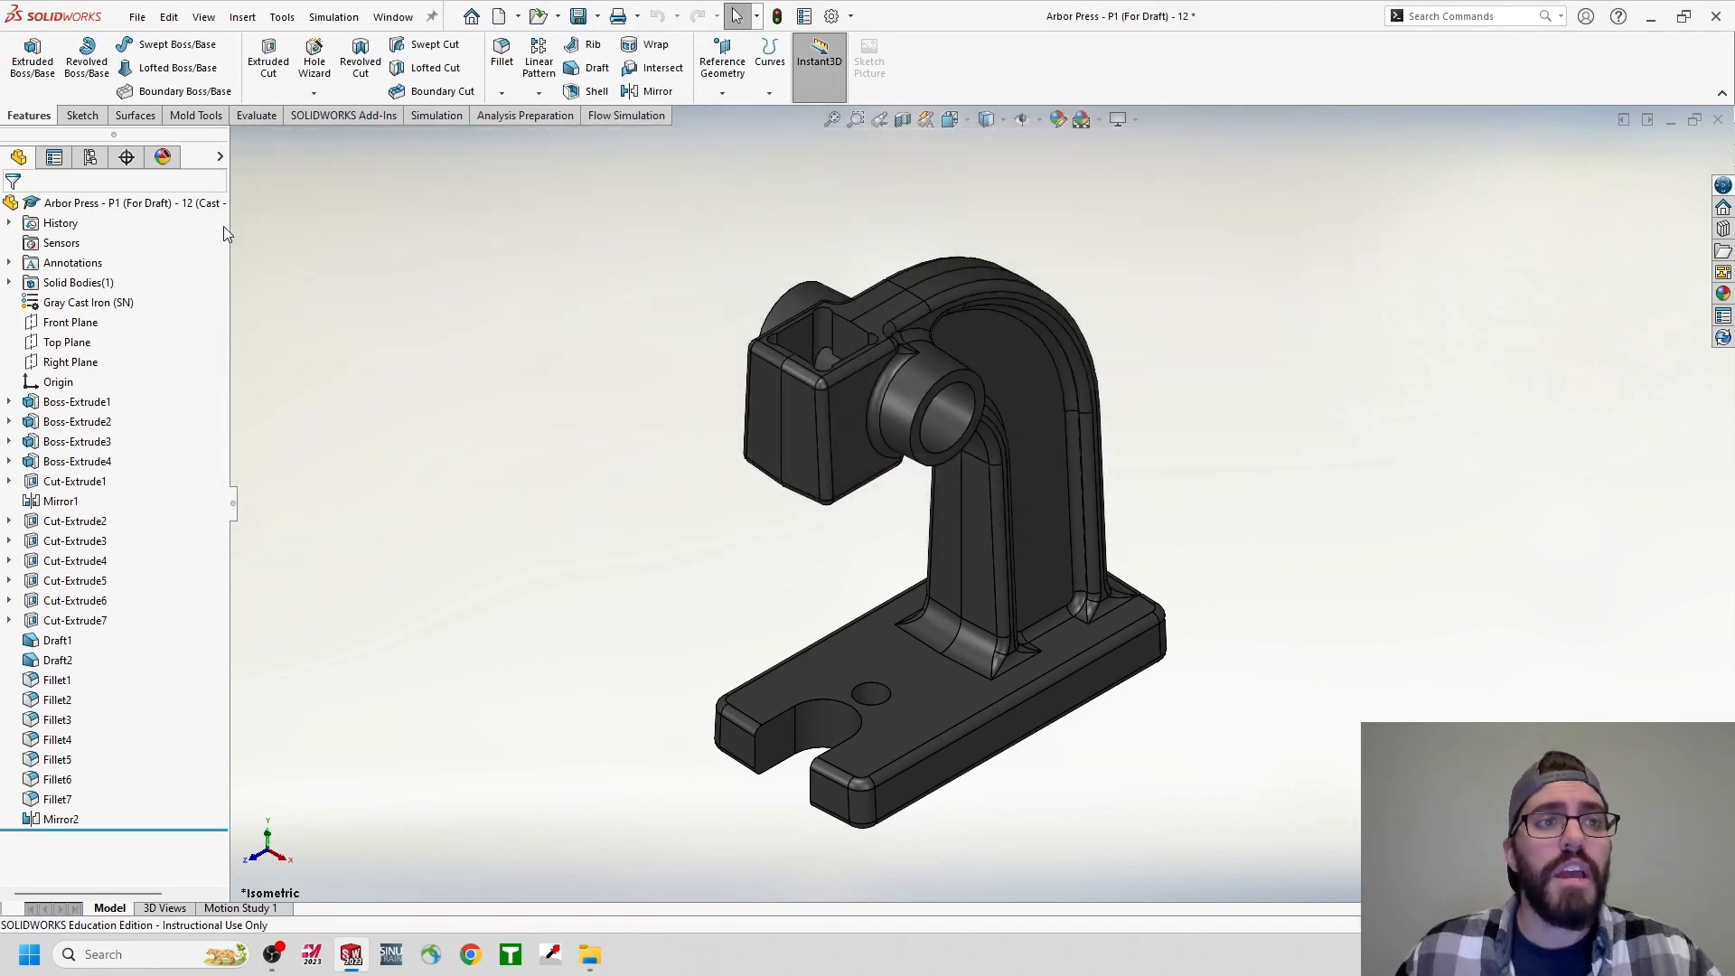
Activate the Milled - P1 configuration of the arbor press part.
click(93, 161)
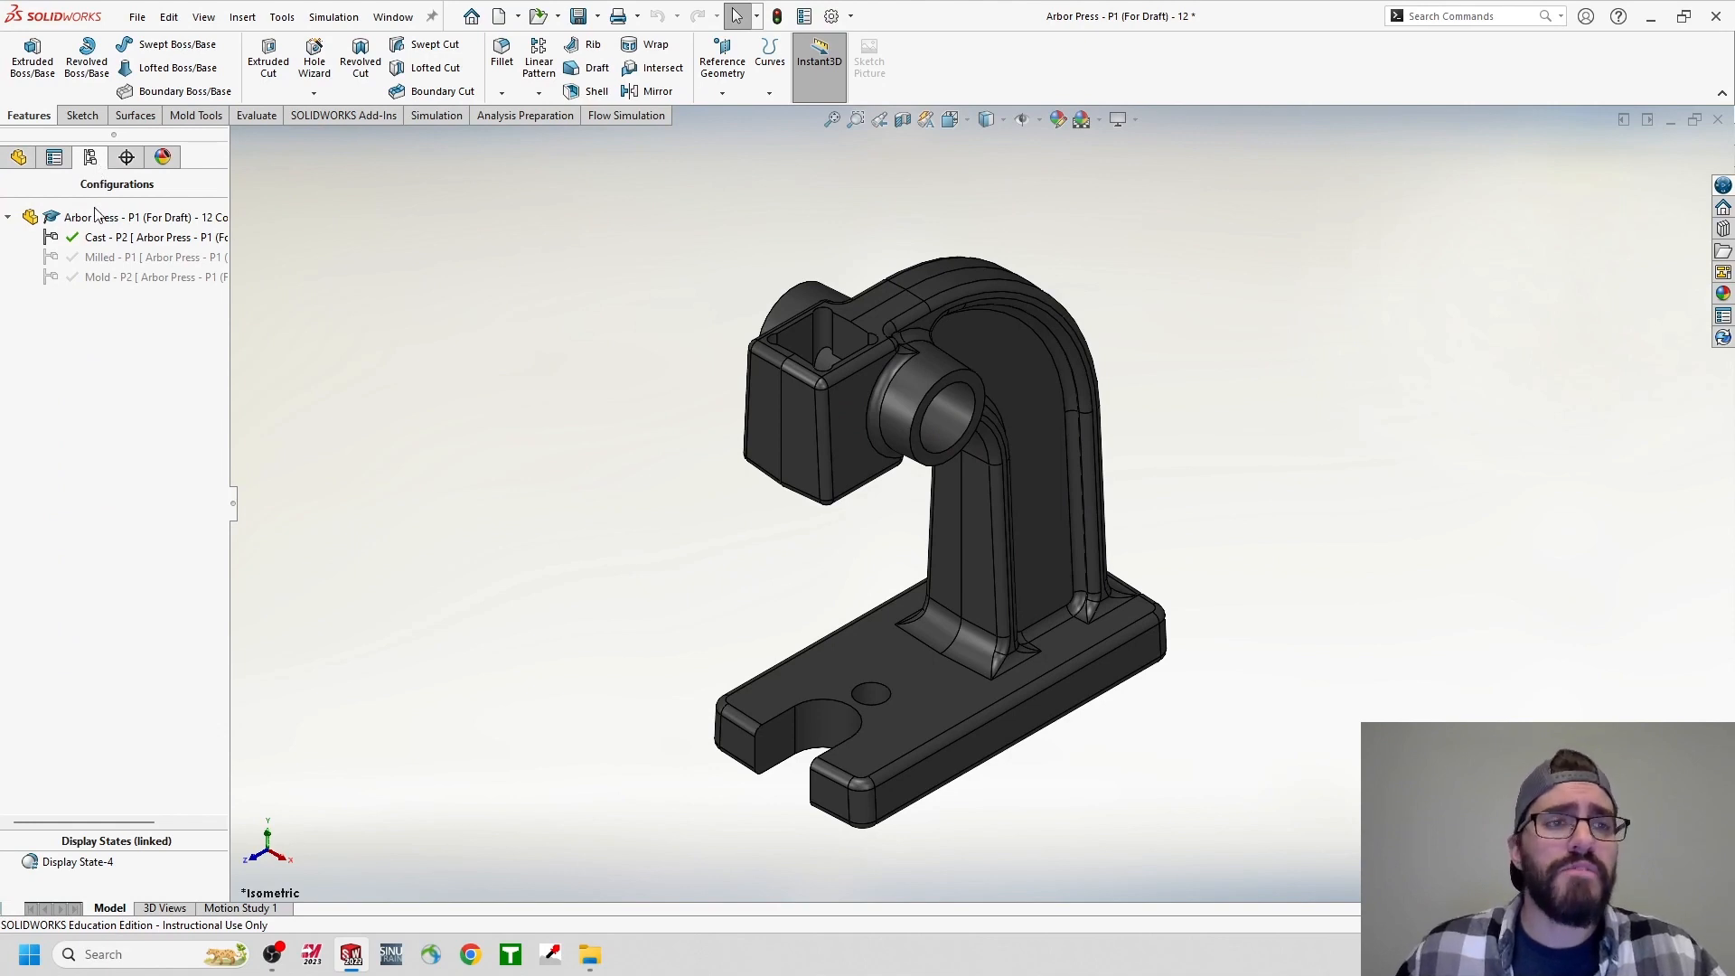
double_click(99, 256)
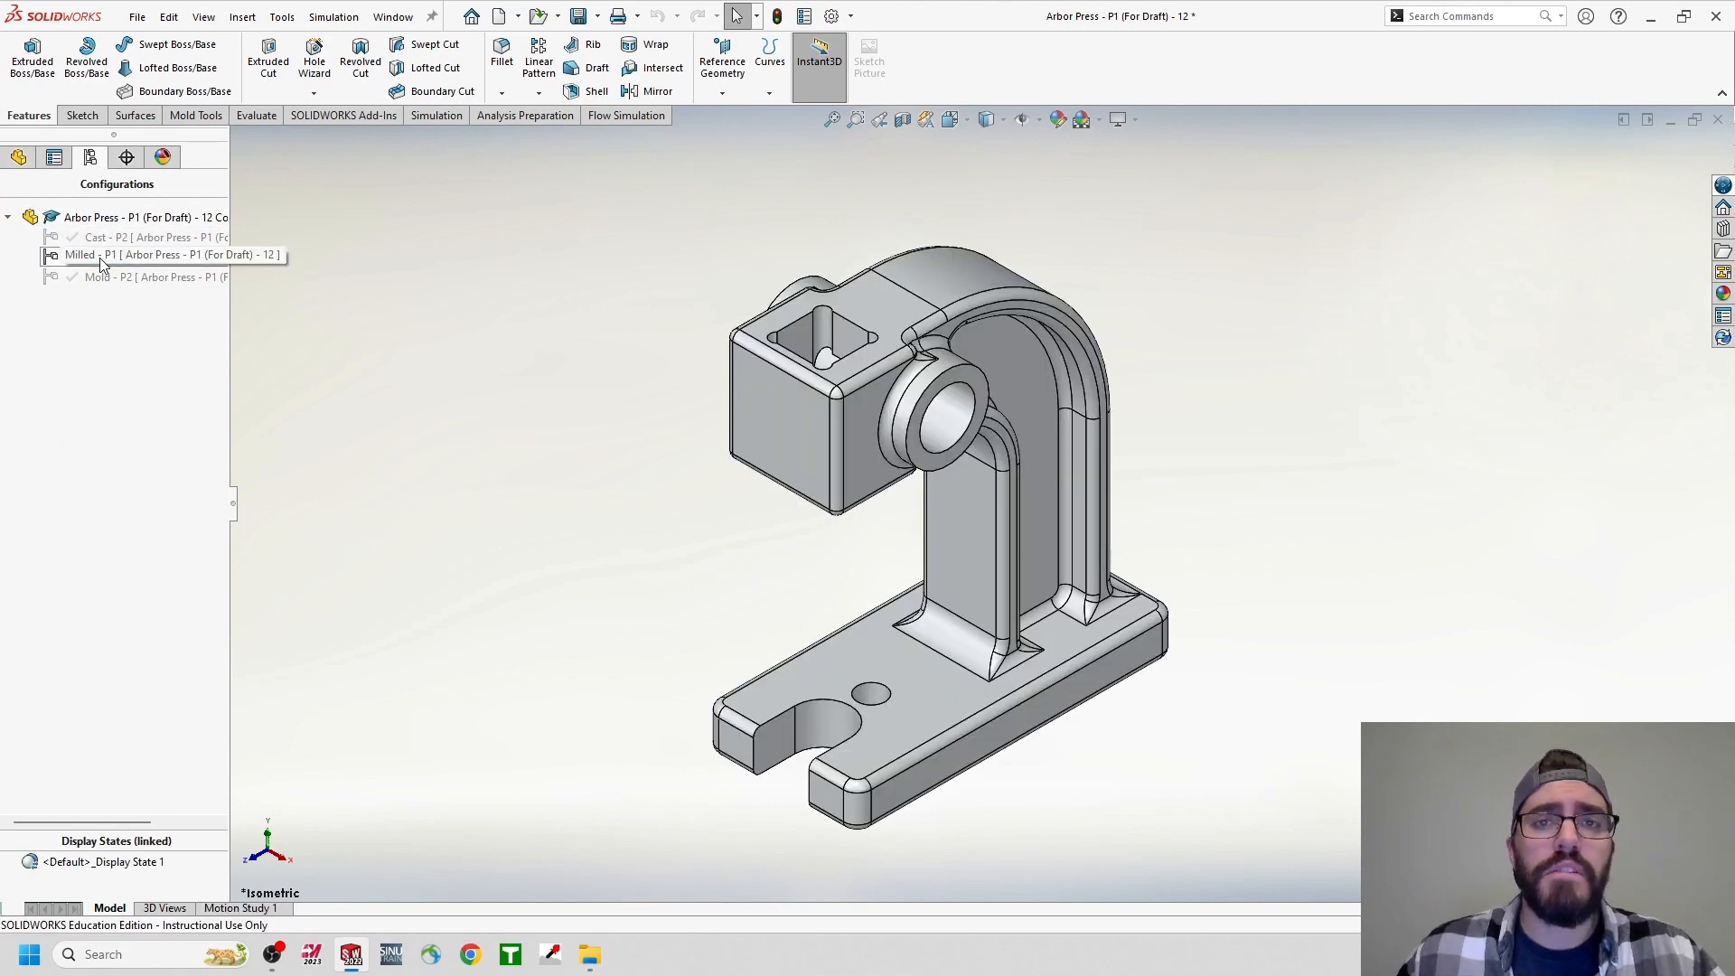